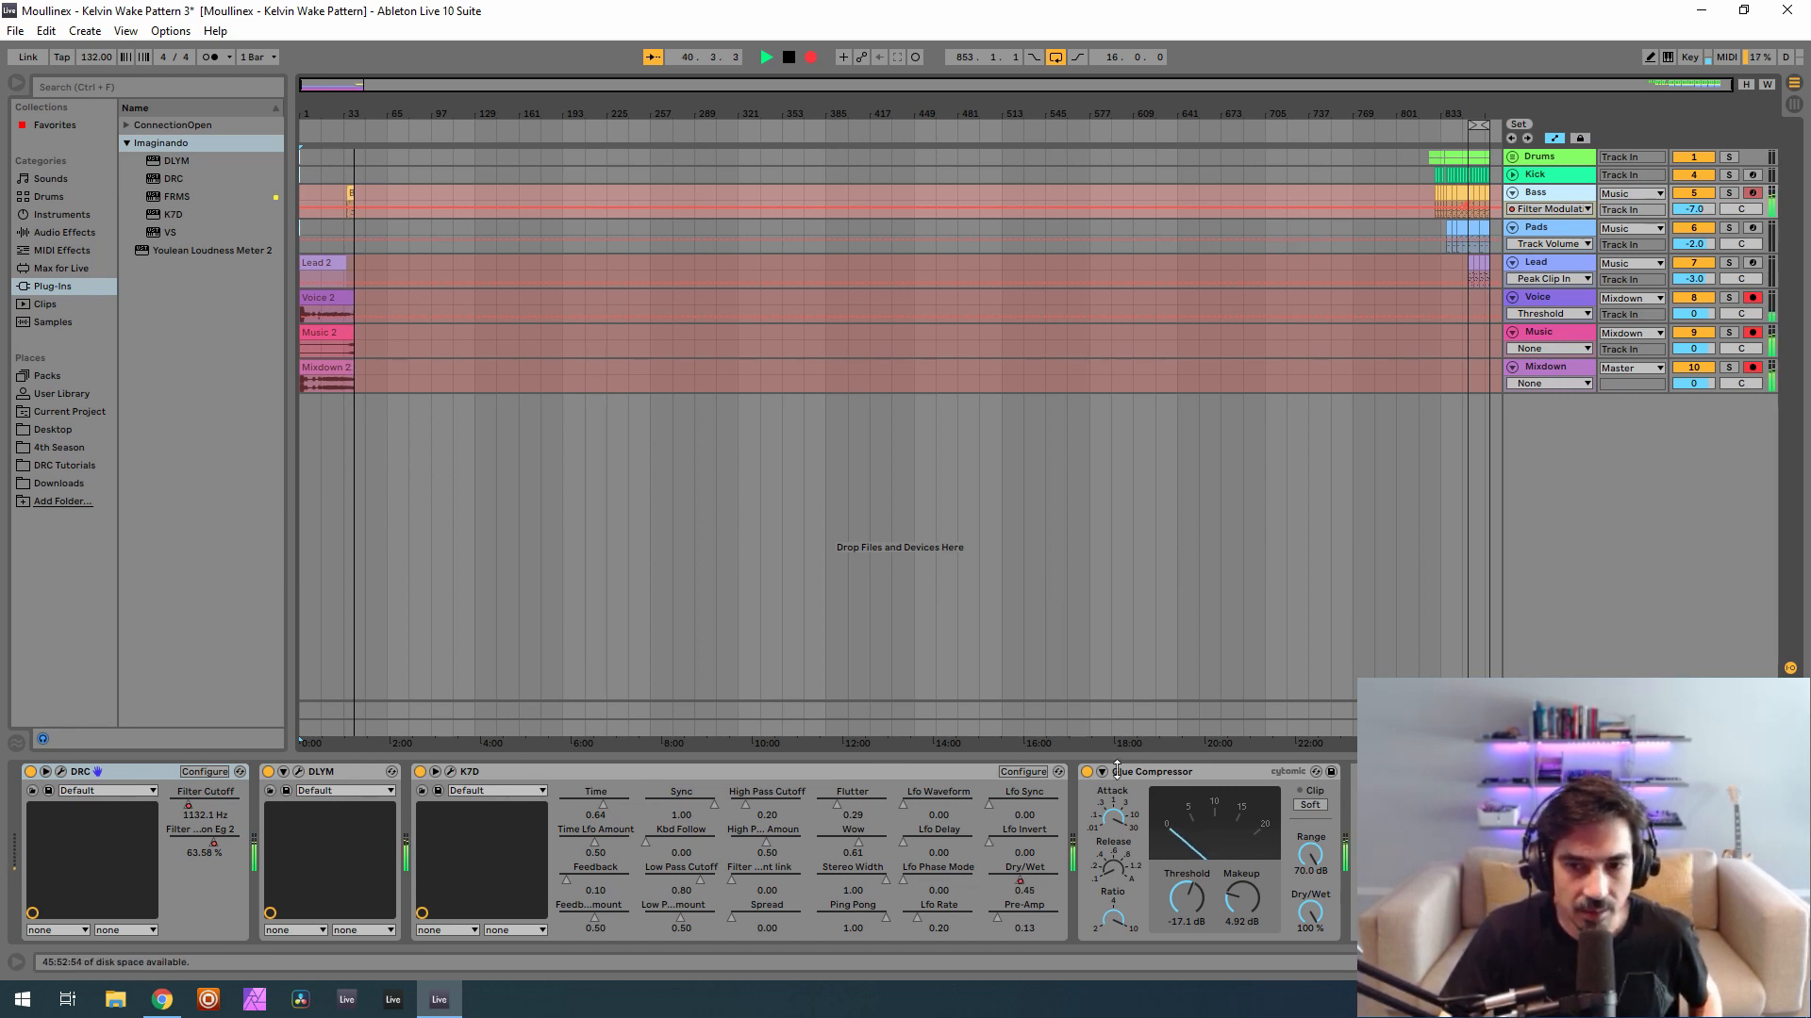
Collapse the K7D device and turn off the Glue Compressor, K7D and DLYM effects on the Bass track.
{"action": "double_click", "coordinate": [719, 772]}
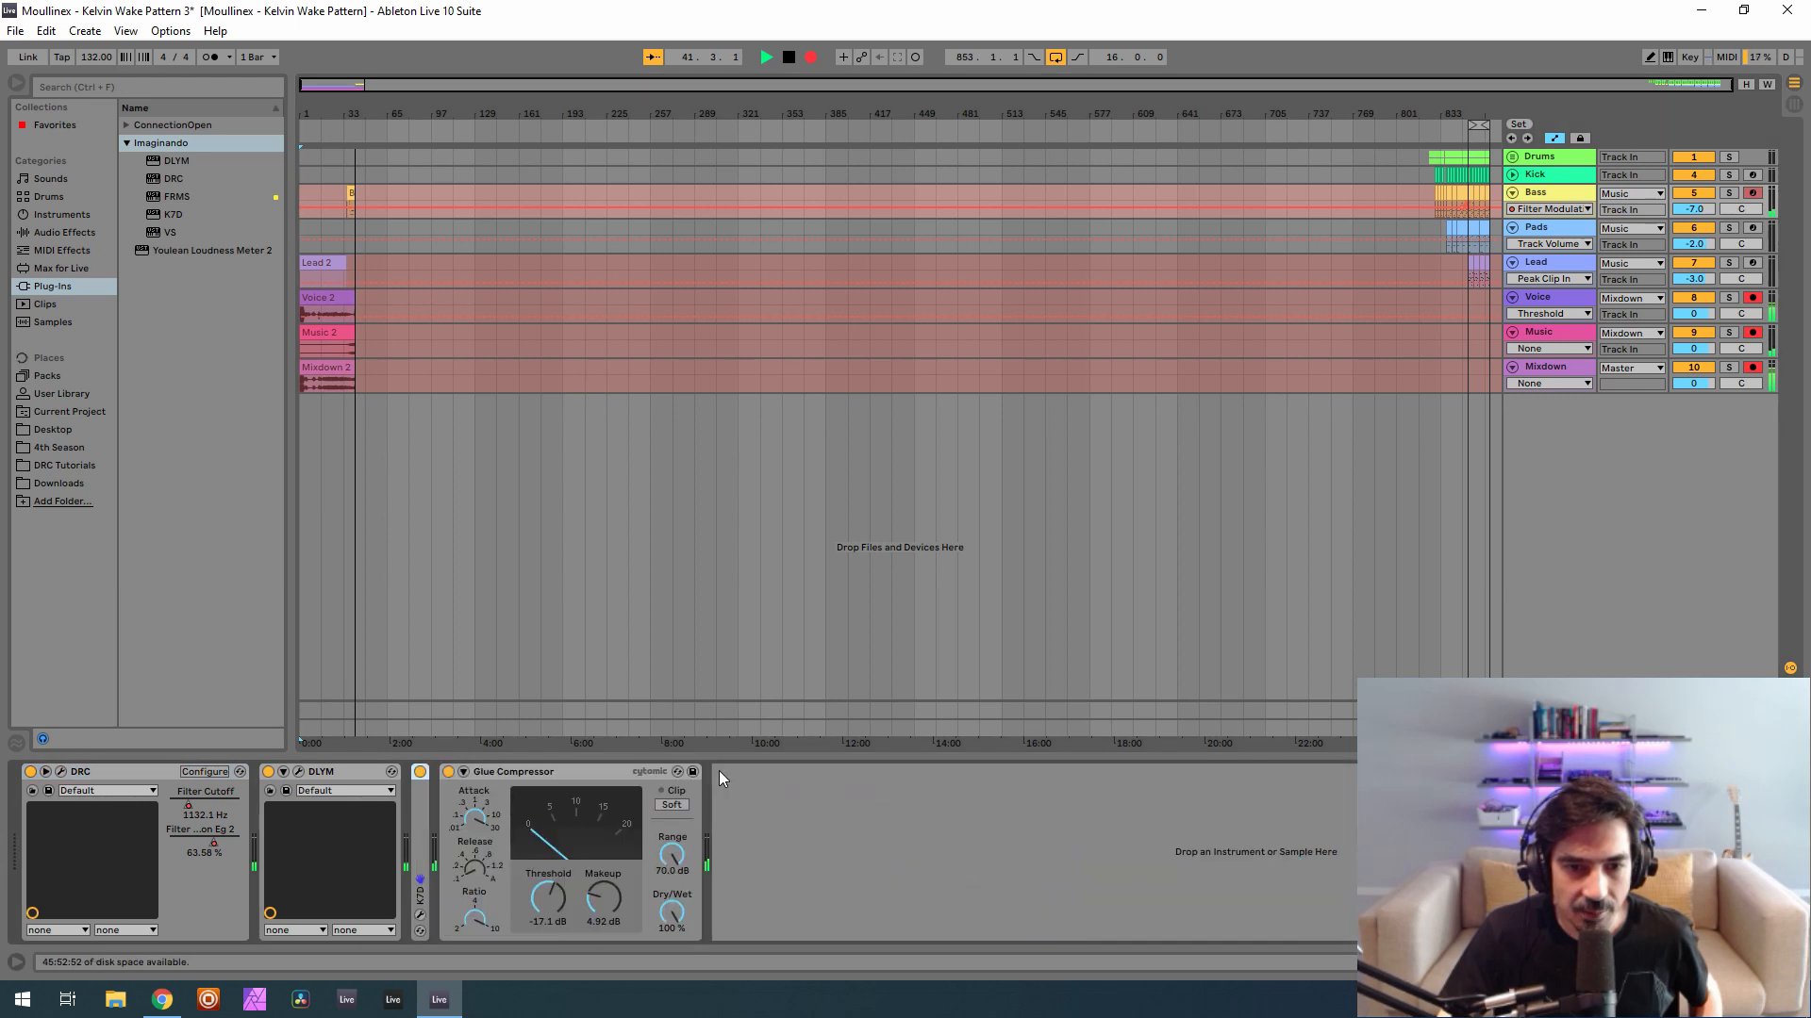
{"action": "left_click", "coordinate": [448, 772]}
{"action": "left_click", "coordinate": [421, 773]}
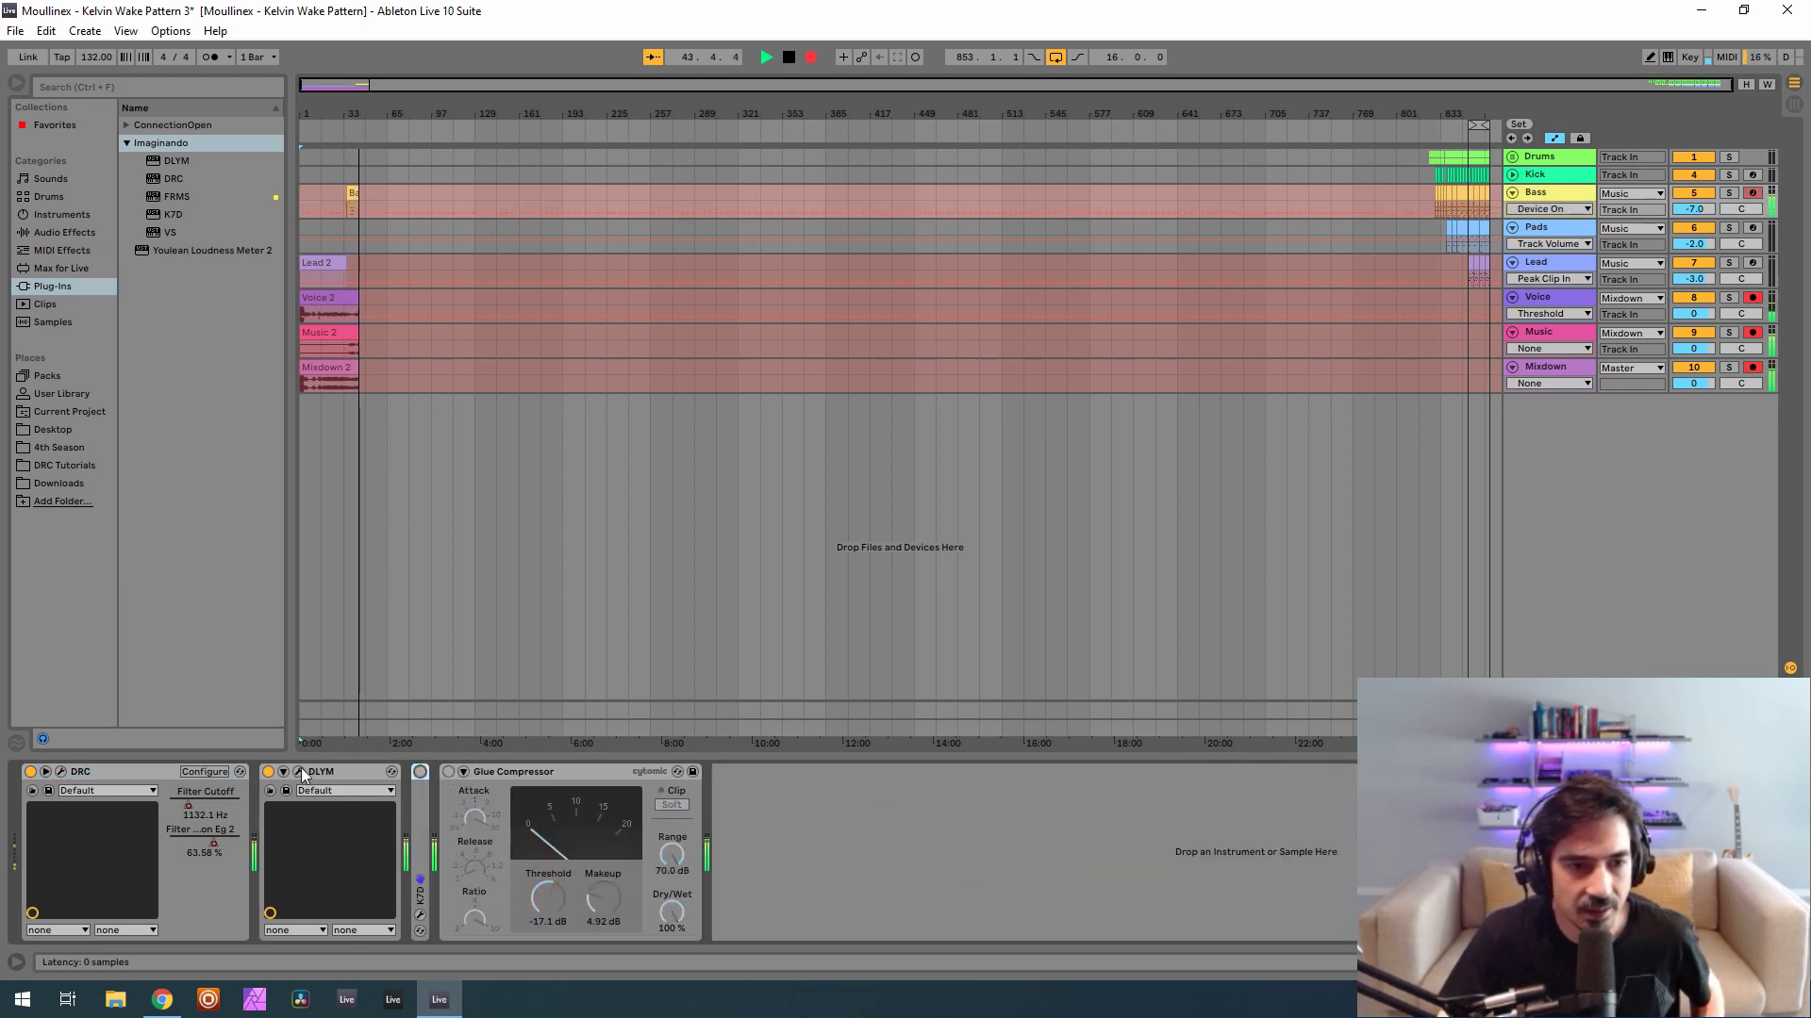
{"action": "left_click", "coordinate": [268, 771]}
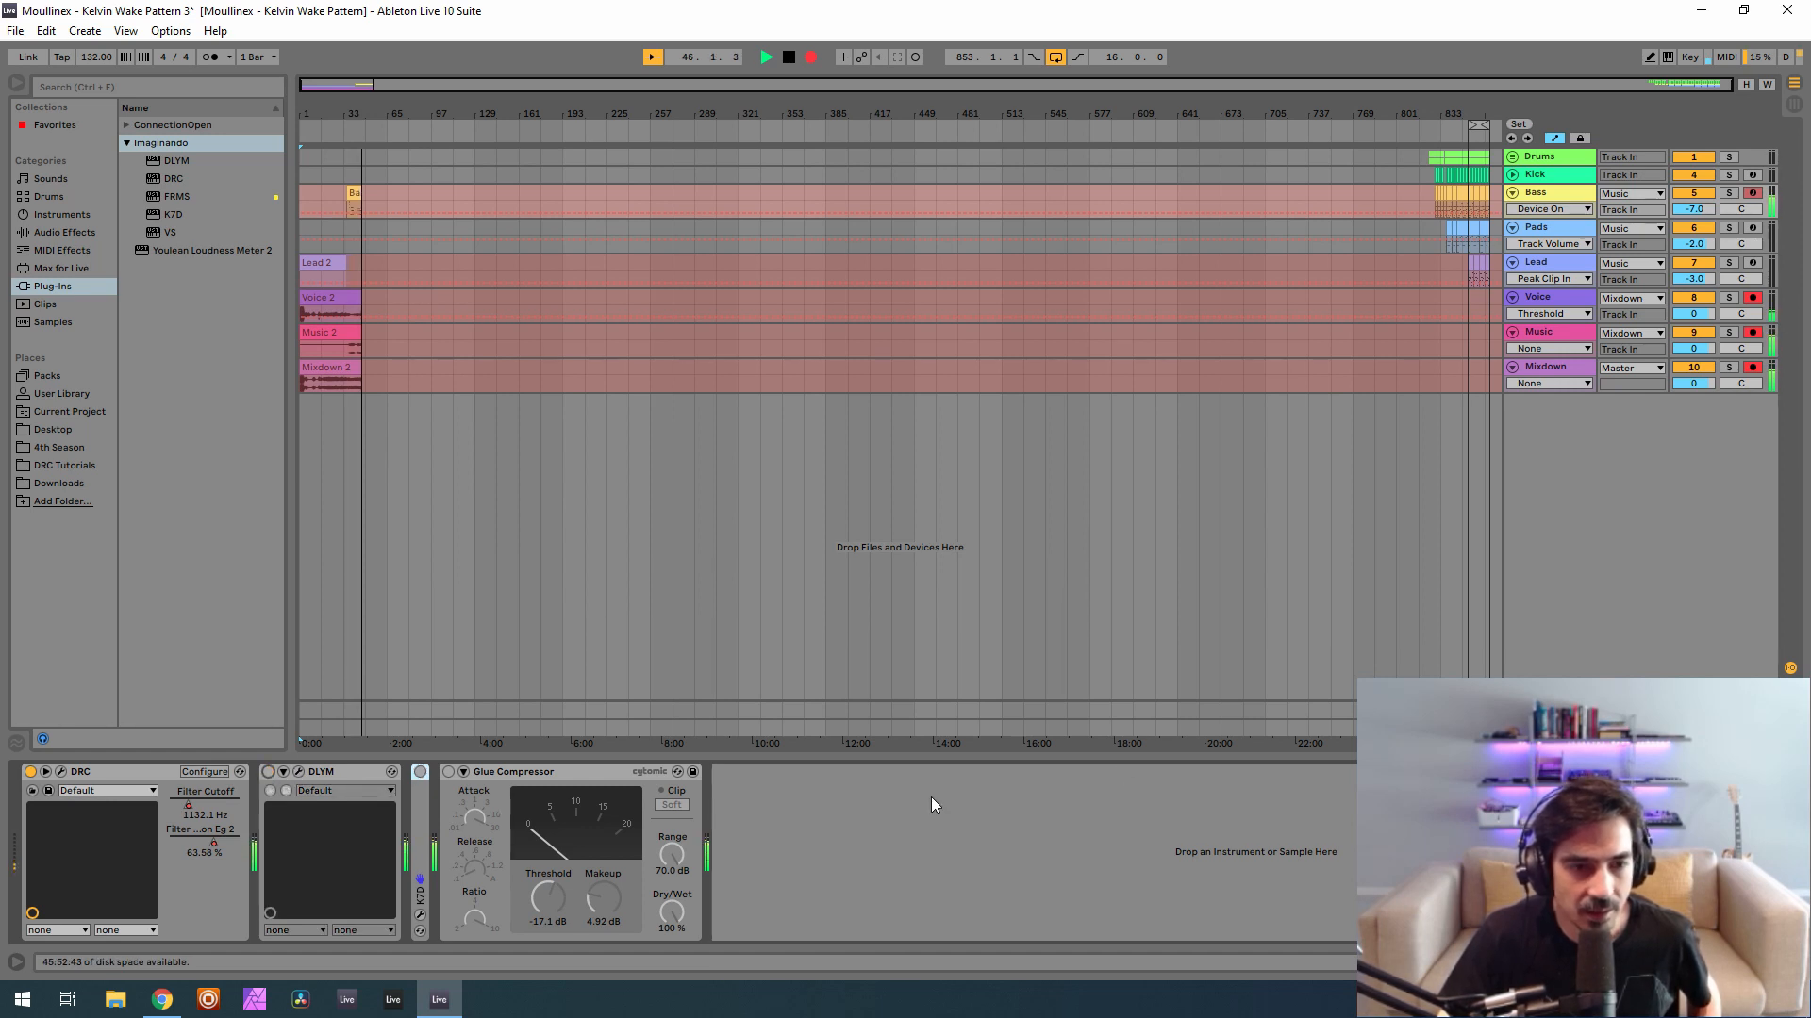
Reset the Bass track's DRC synth to the factory Default patch and close its window.
{"action": "left_click", "coordinate": [61, 772]}
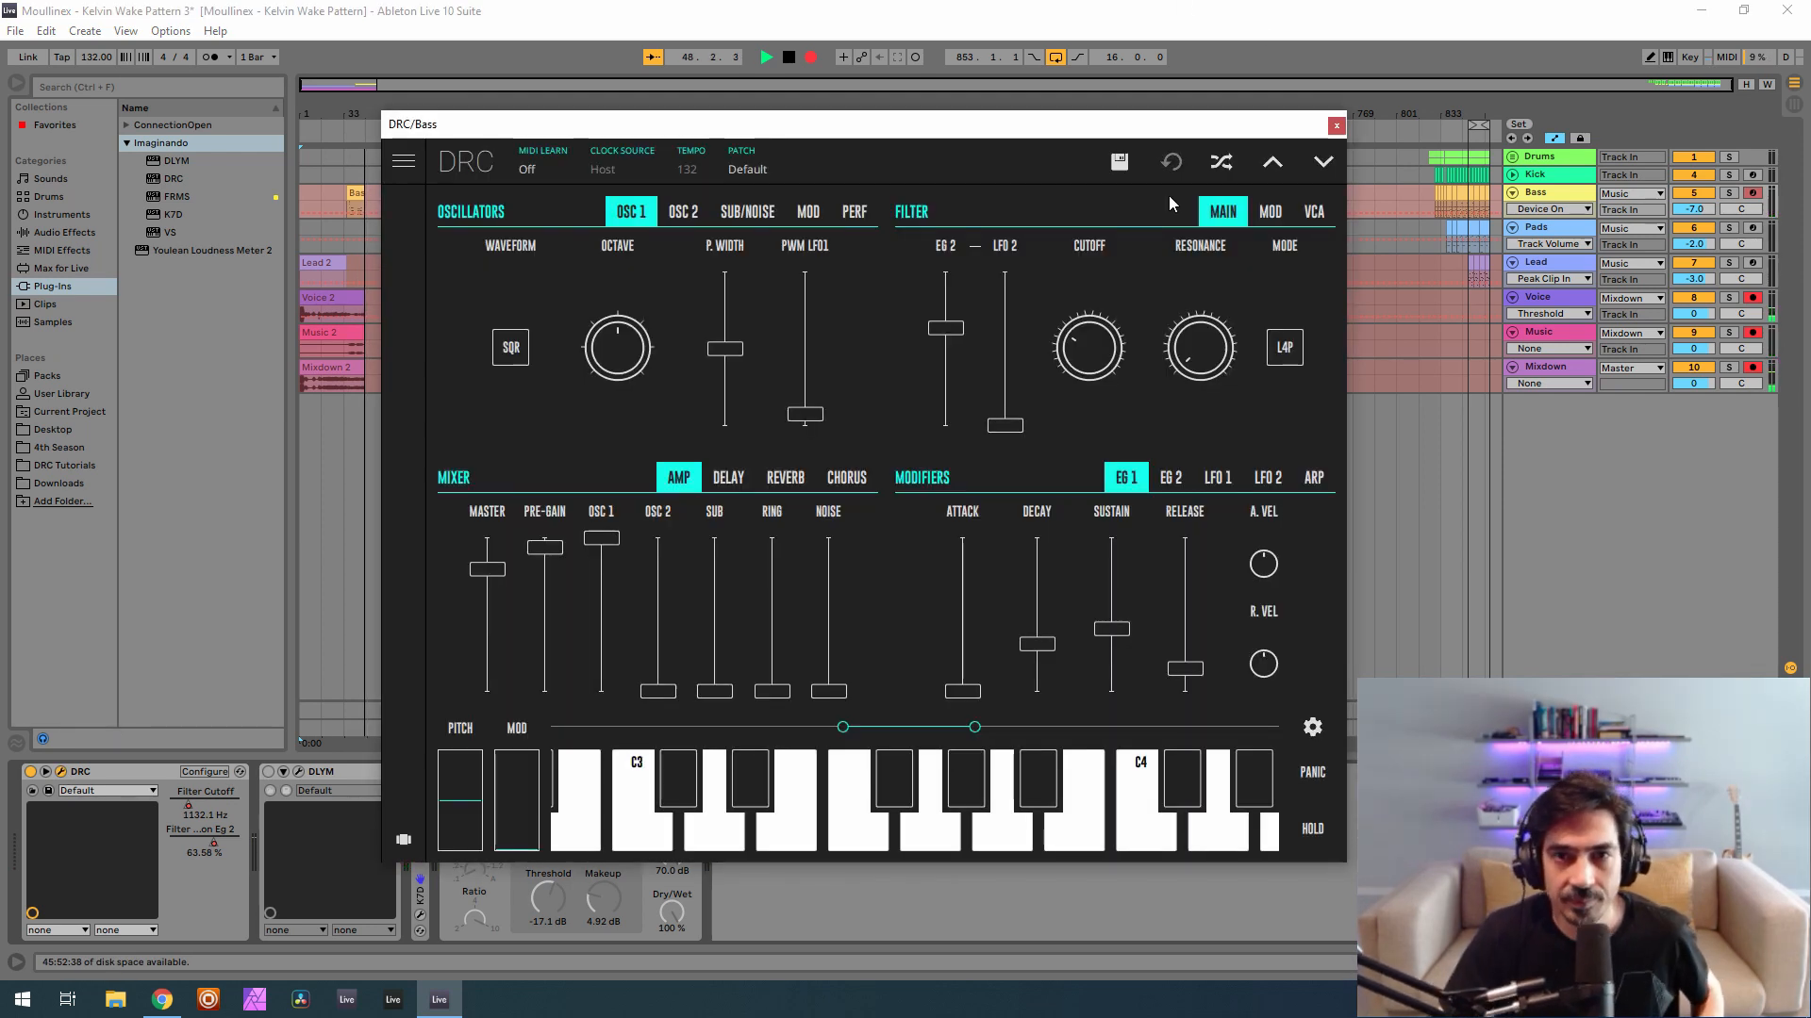
{"action": "left_click", "coordinate": [964, 166]}
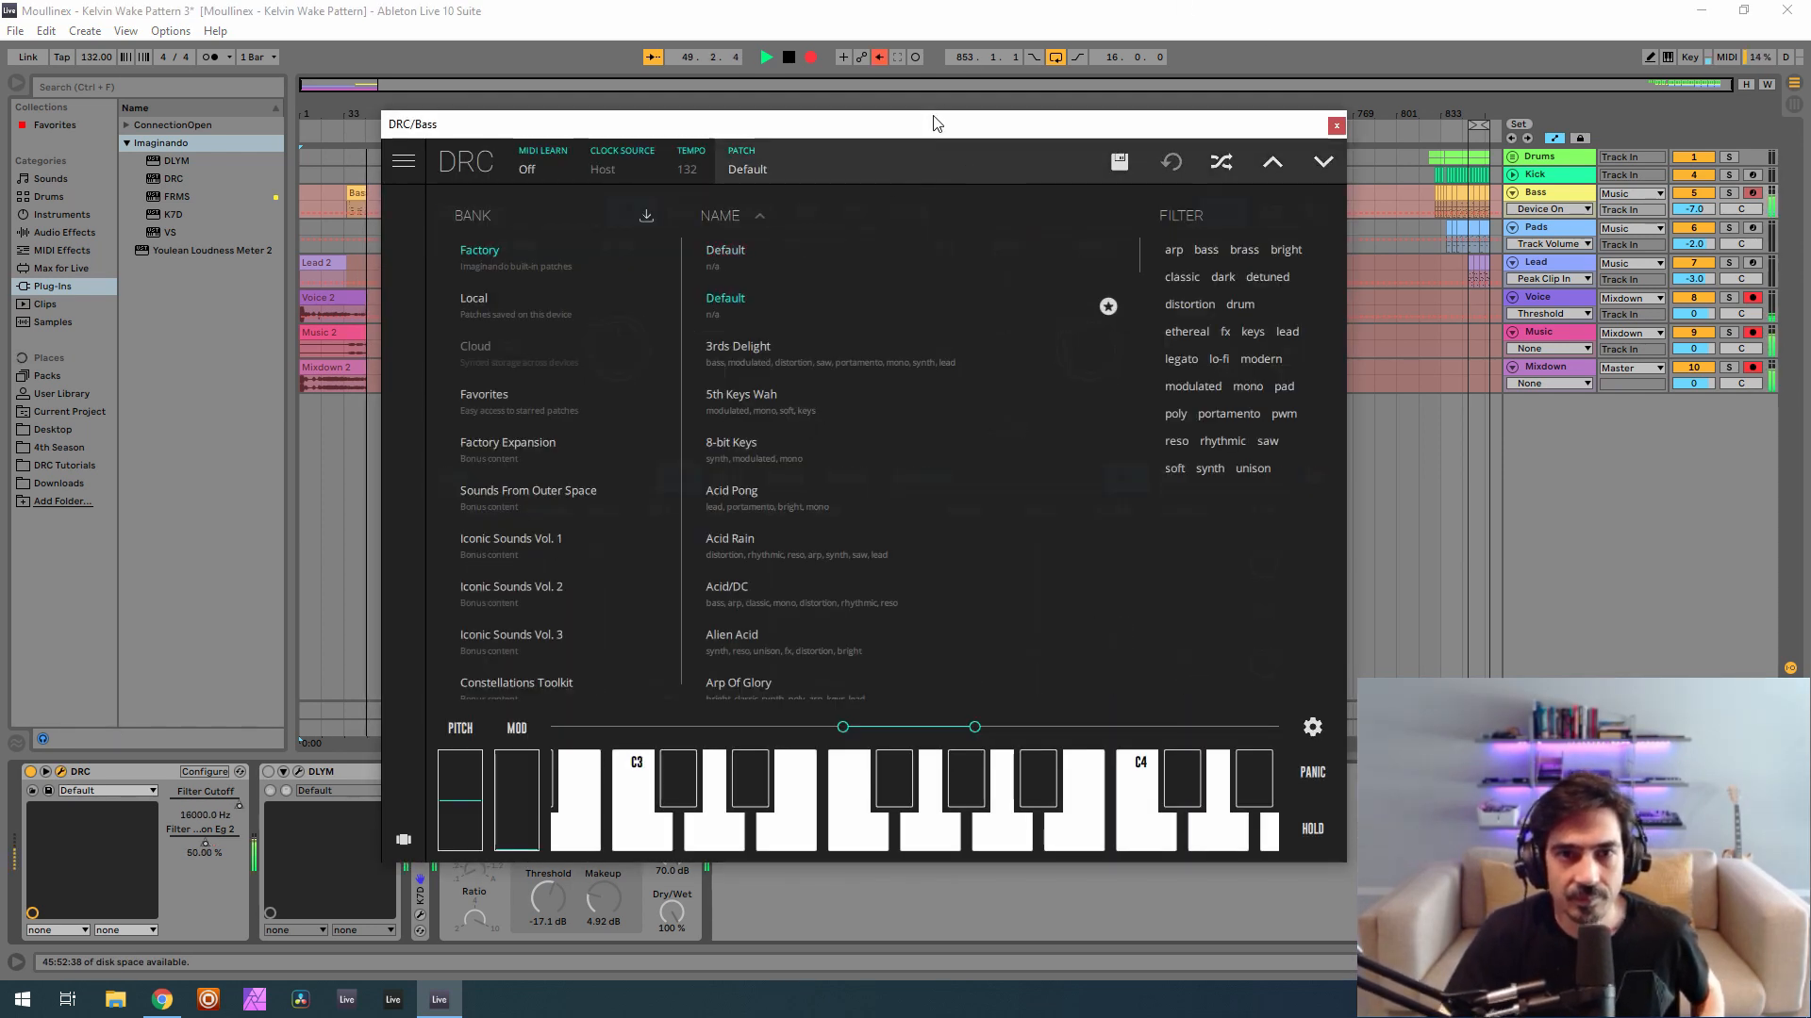
{"action": "left_click", "coordinate": [891, 171]}
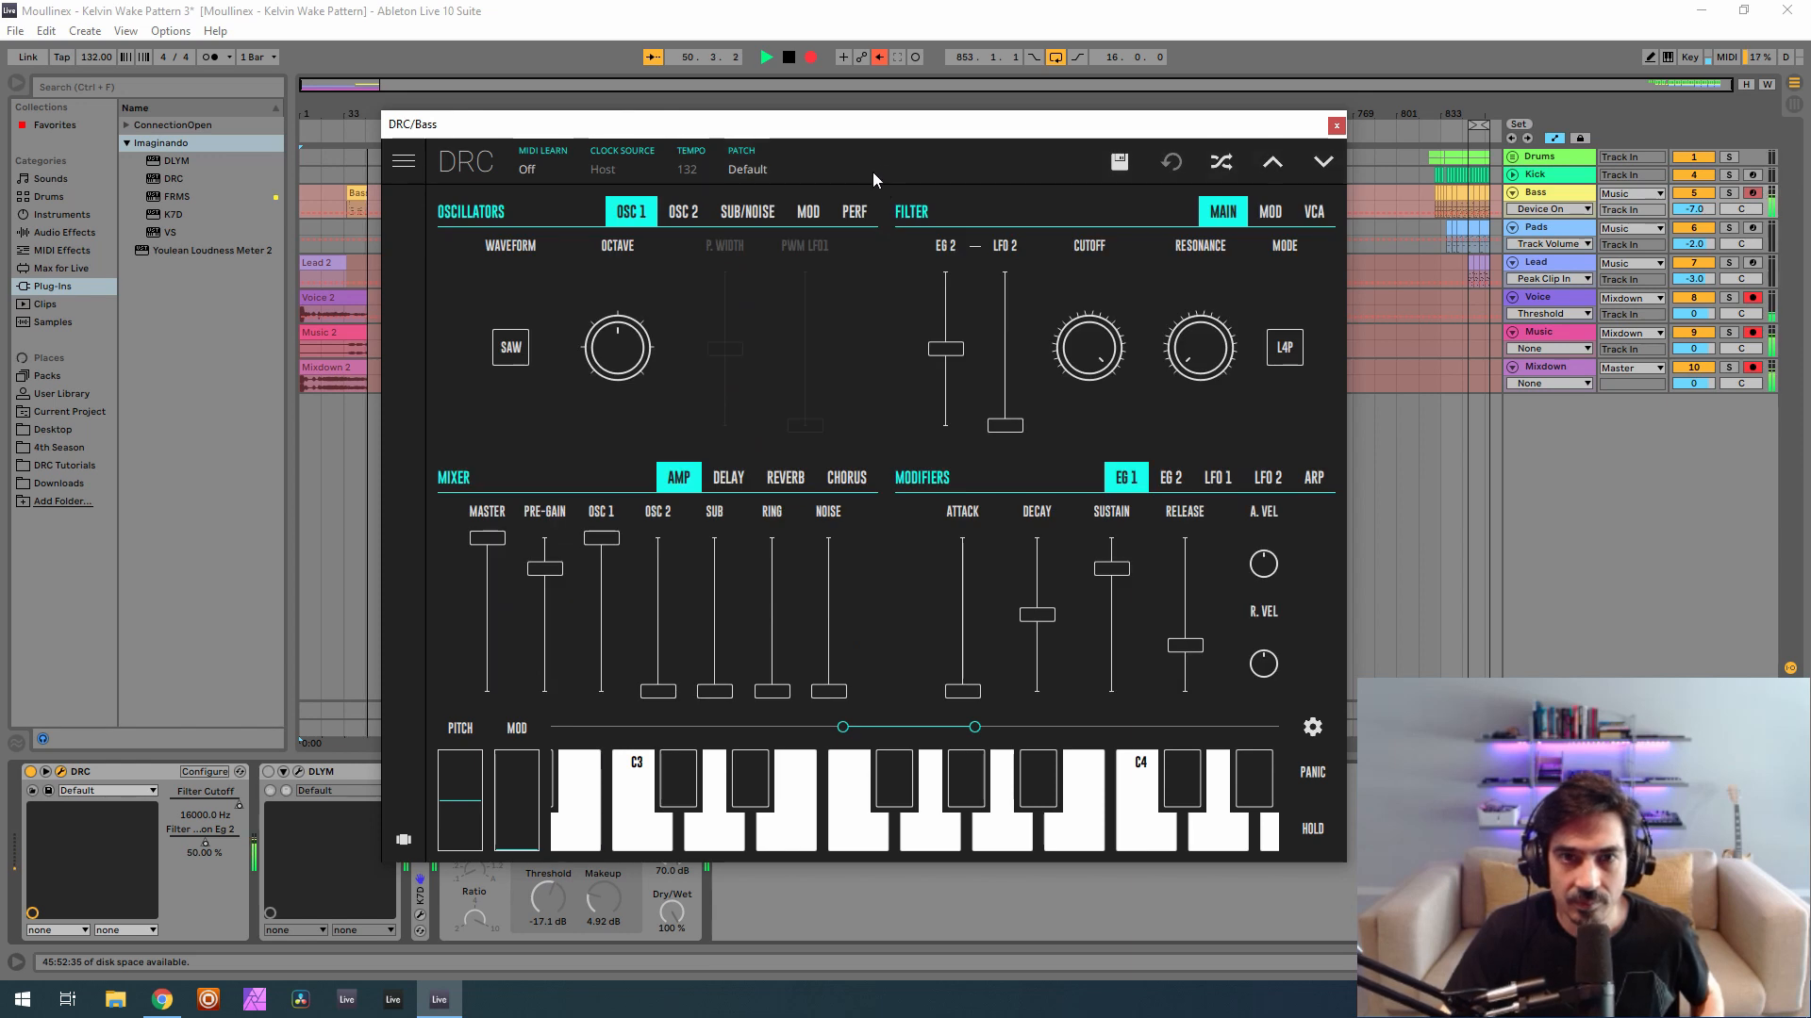
{"action": "left_click", "coordinate": [1336, 125]}
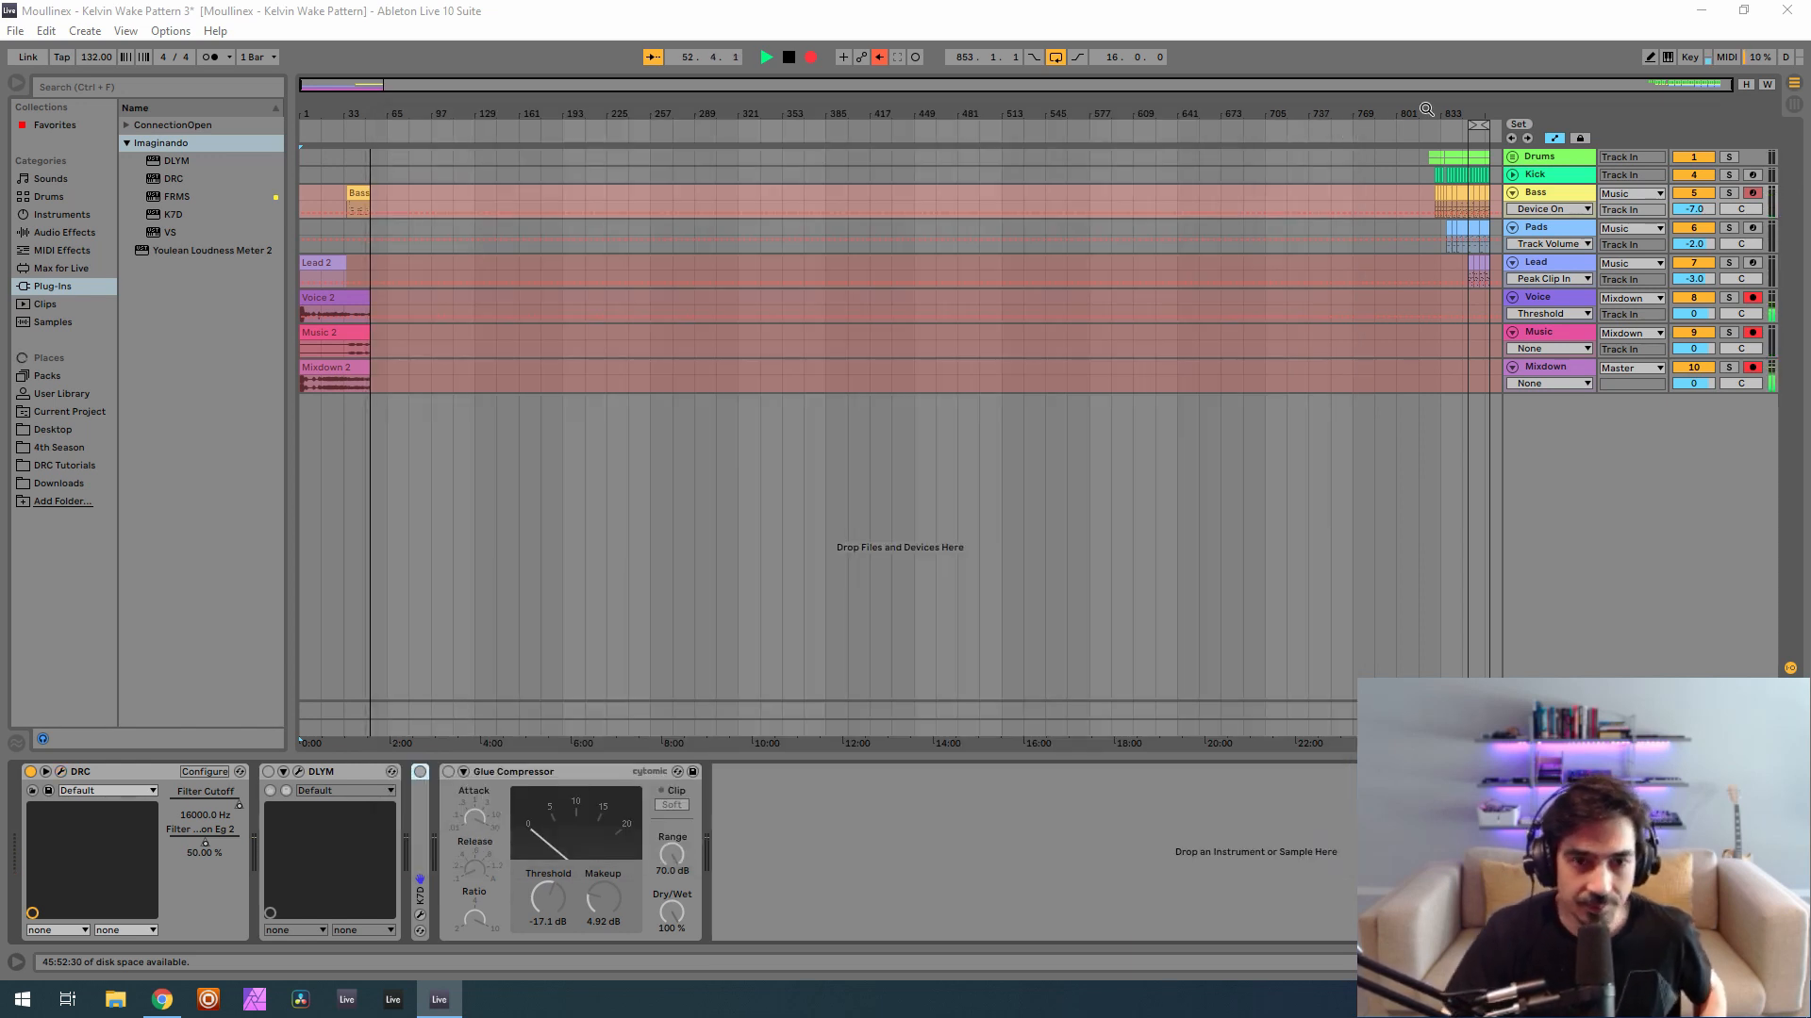
Switch to Session View, examine the Dark Medium Room reverb on return track A, and return to the Bass track's devices.
{"action": "left_click", "coordinate": [903, 896]}
{"action": "key", "text": "Tab"}
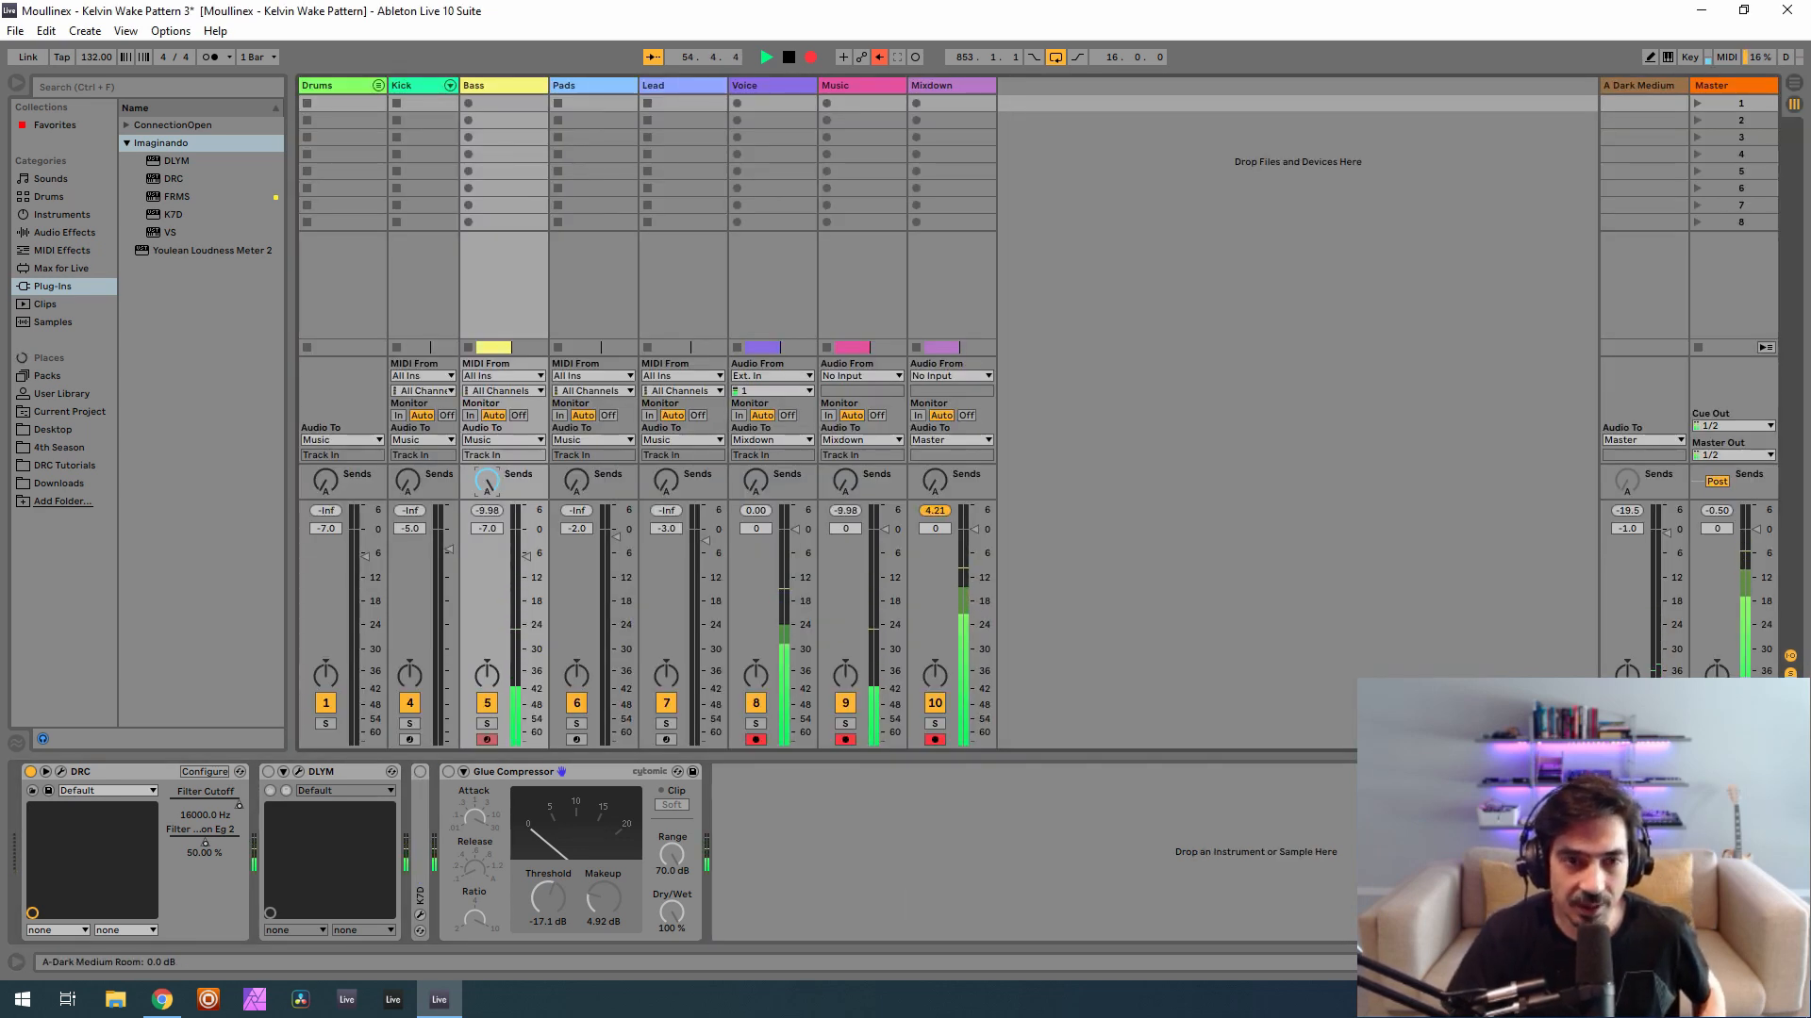
{"action": "left_click", "coordinate": [1650, 87]}
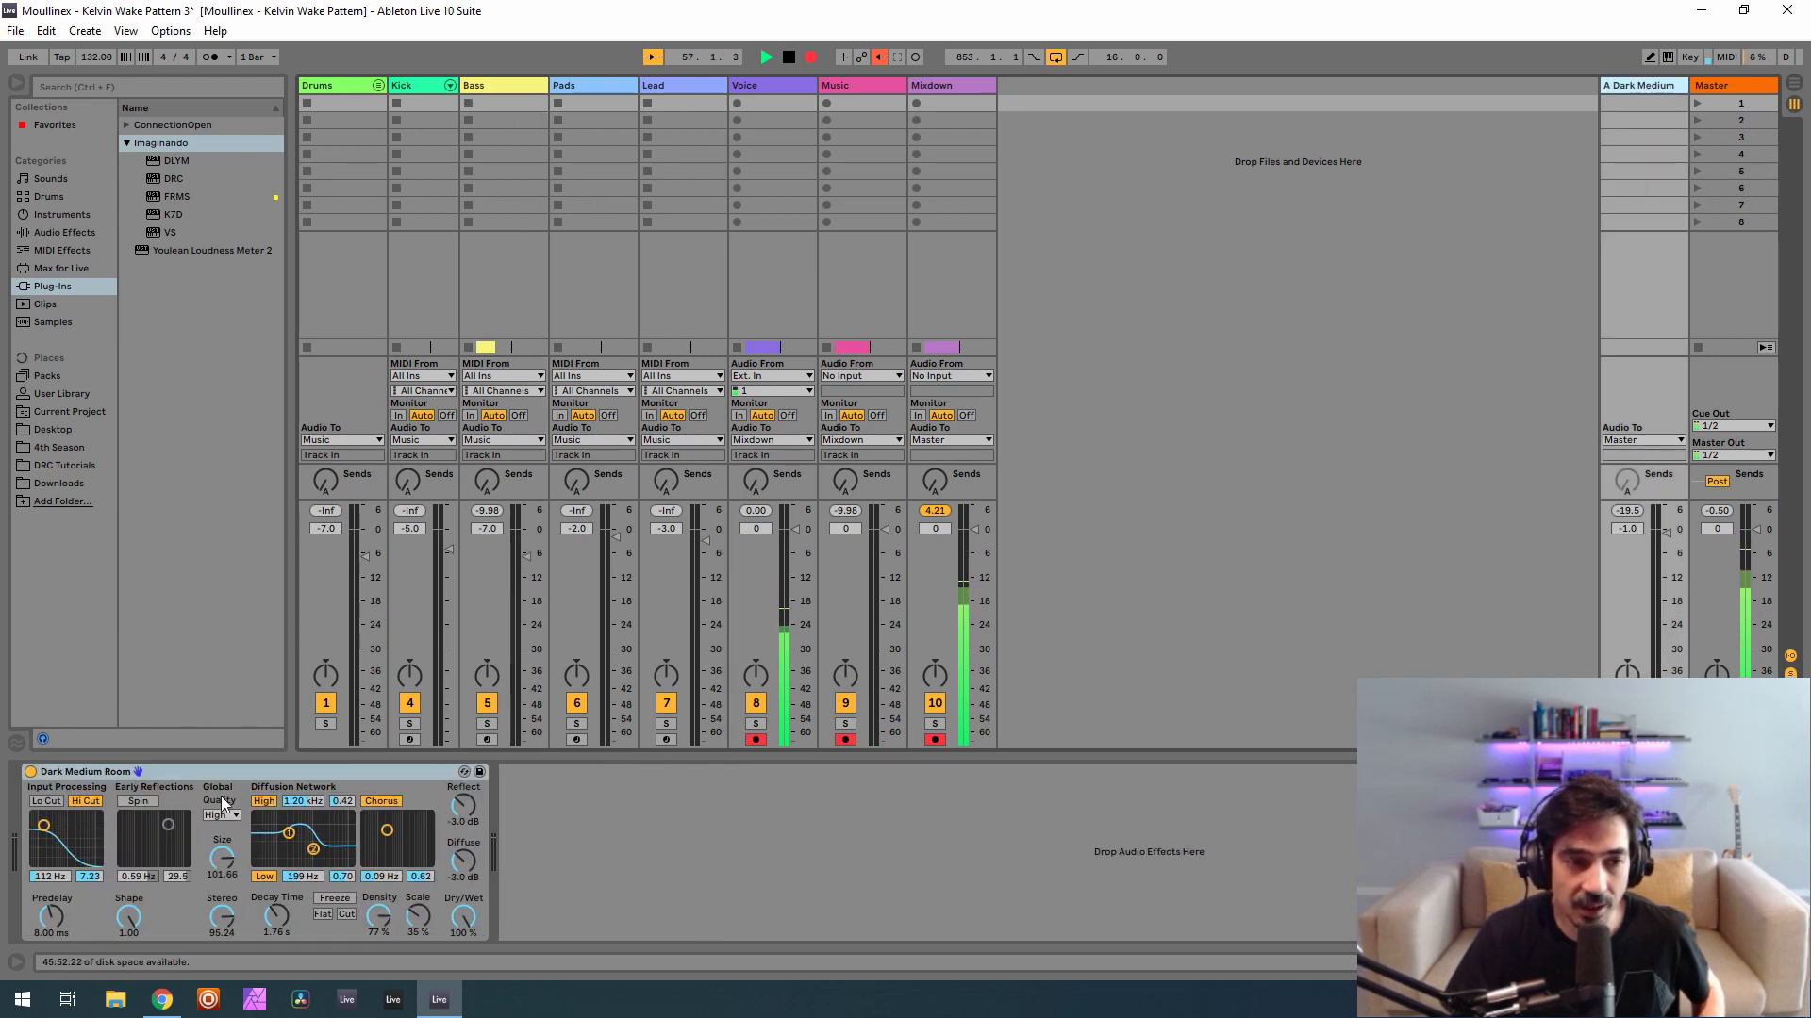
{"action": "left_click", "coordinate": [531, 89]}
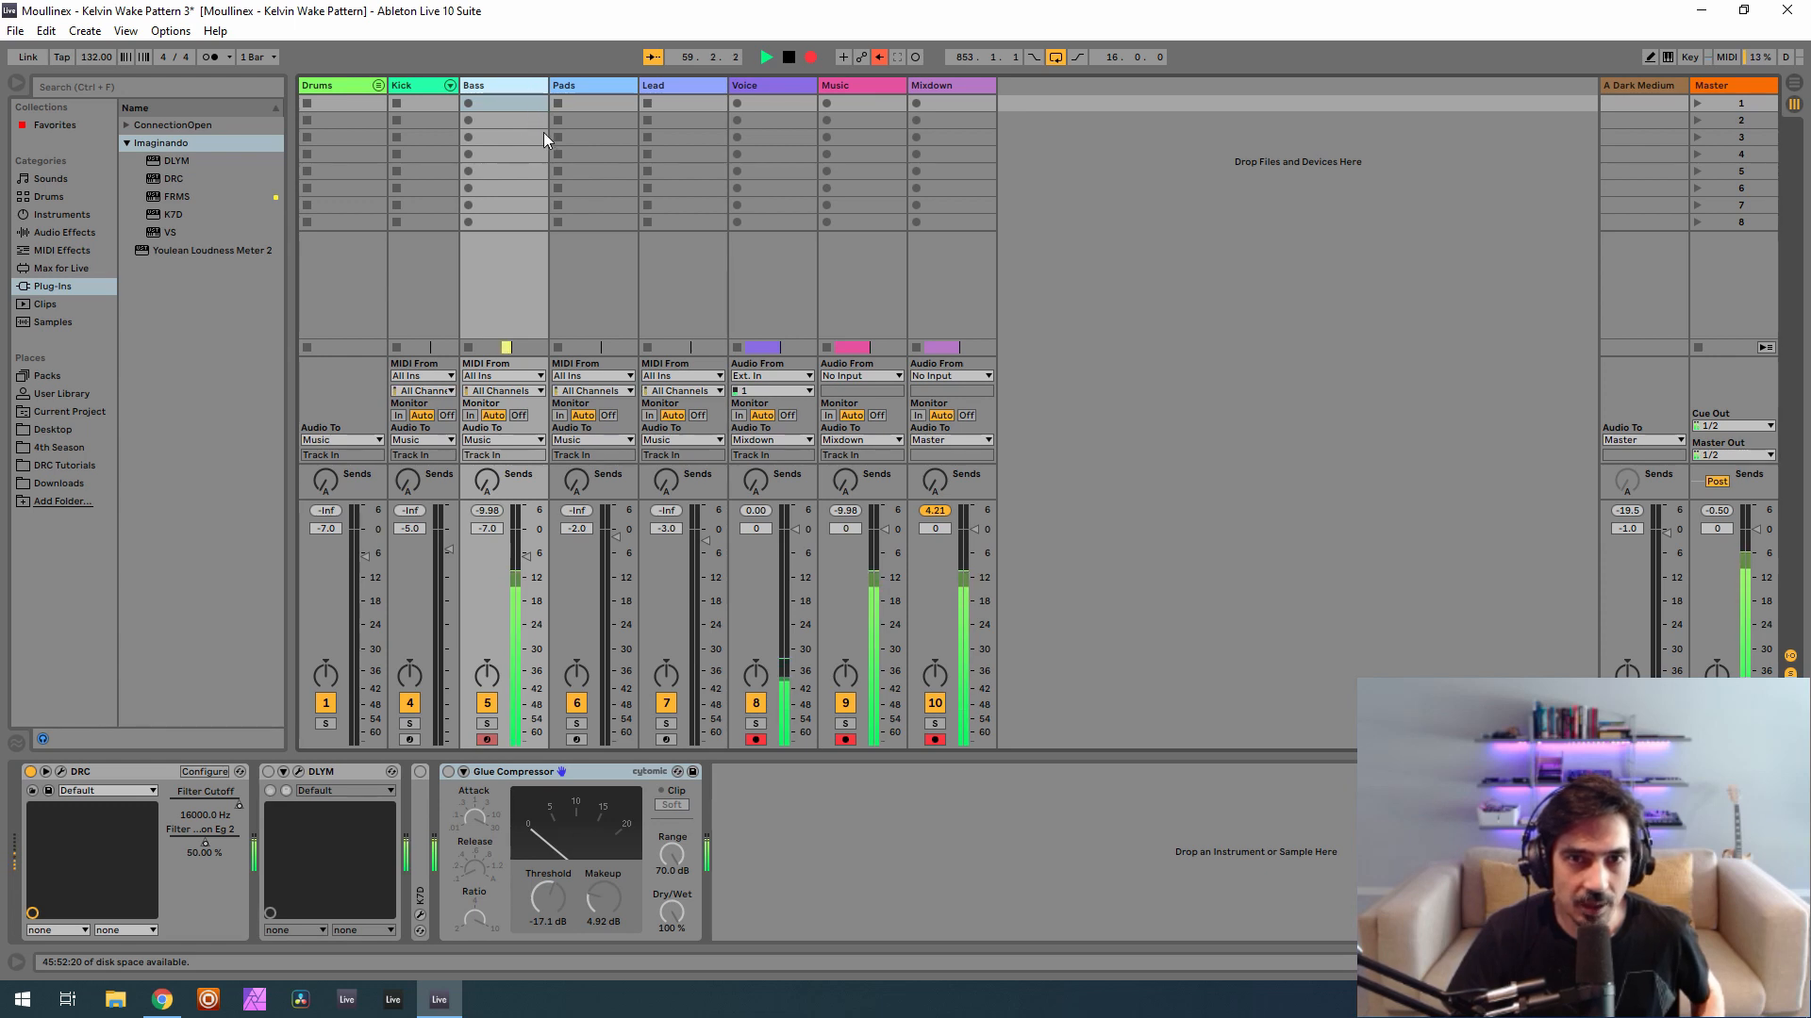
Set DRC's oscillator 1 waveform to SQR with a slight PWM LFO1 amount, and check the oscillator performance settings.
{"action": "left_click", "coordinate": [60, 771]}
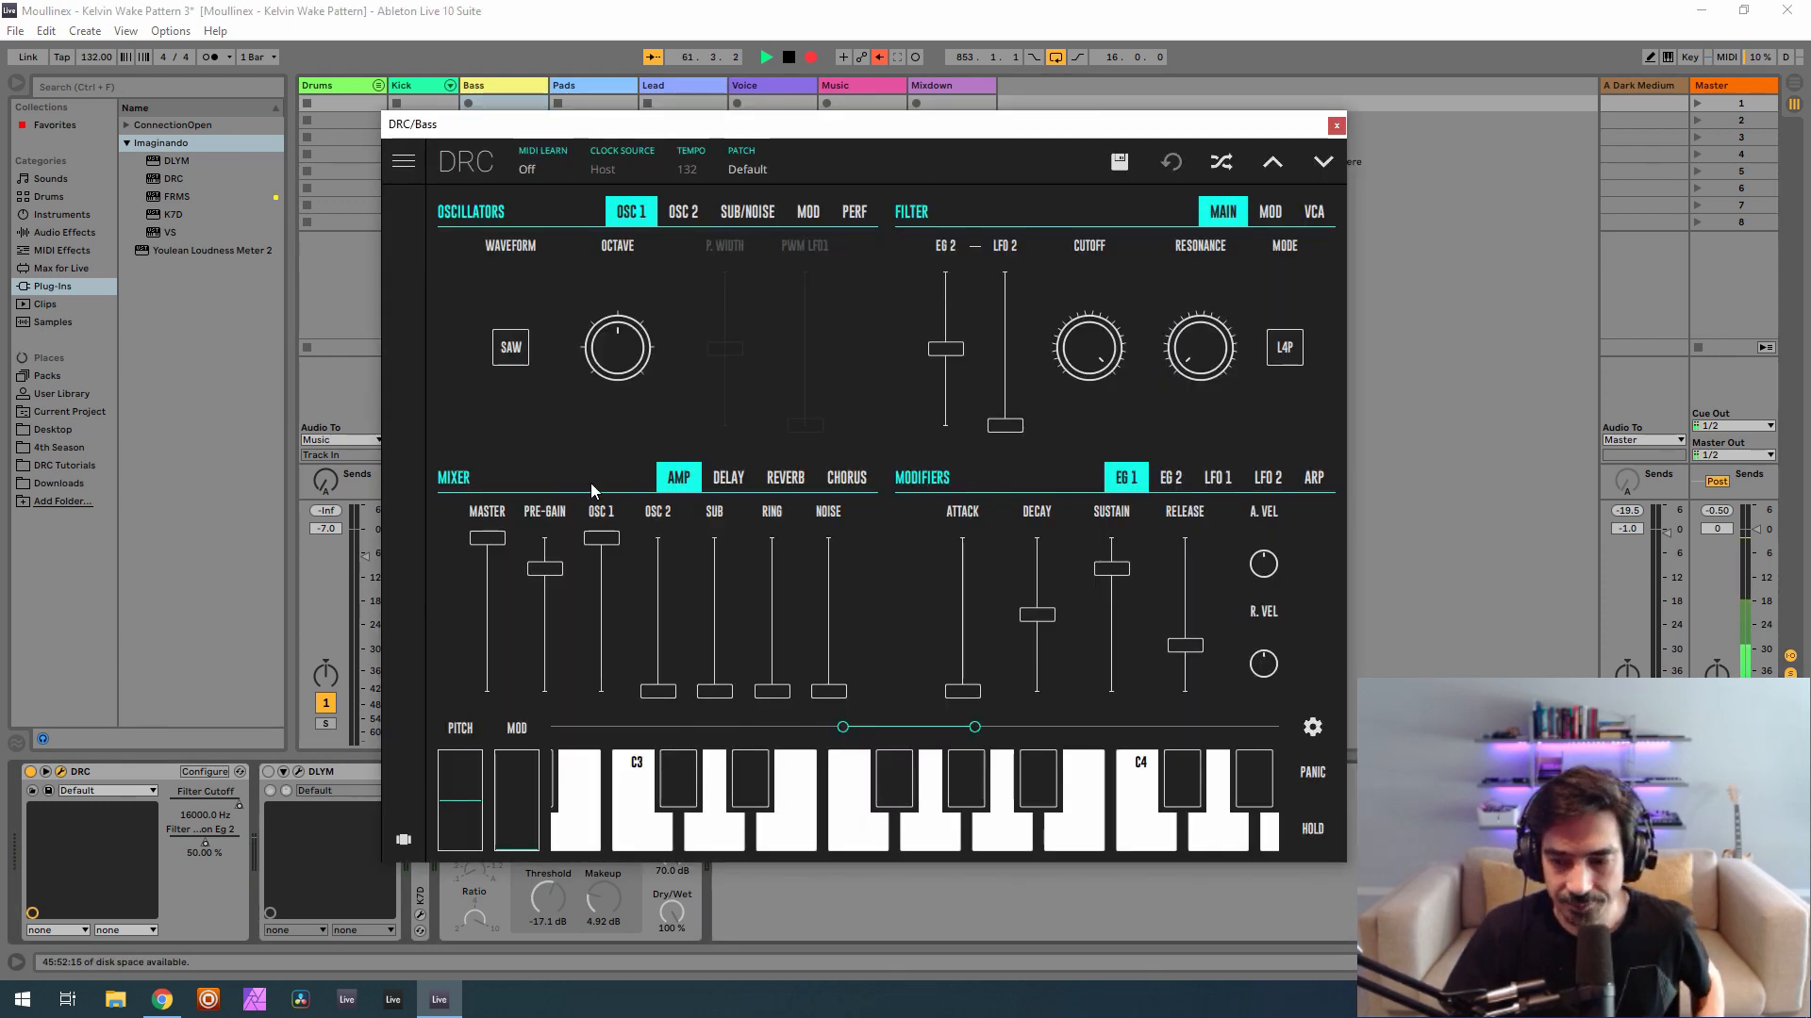
{"action": "left_click", "coordinate": [513, 339]}
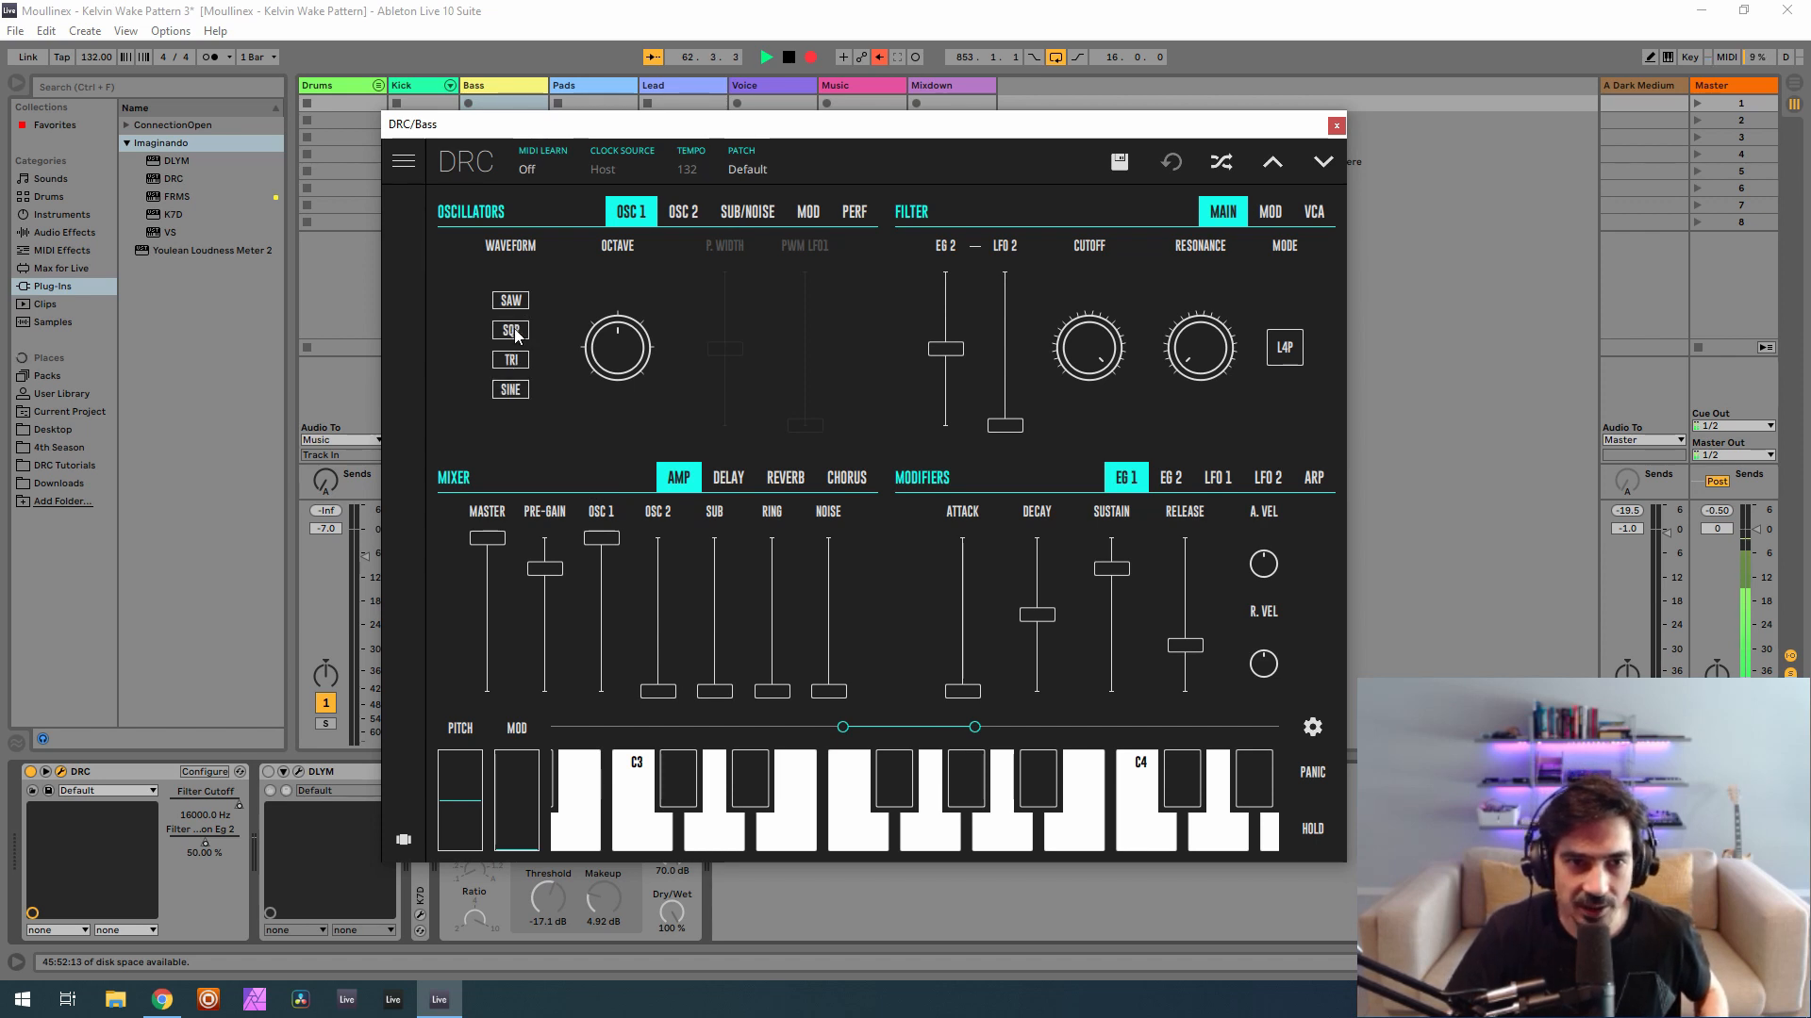
{"action": "left_click", "coordinate": [515, 330]}
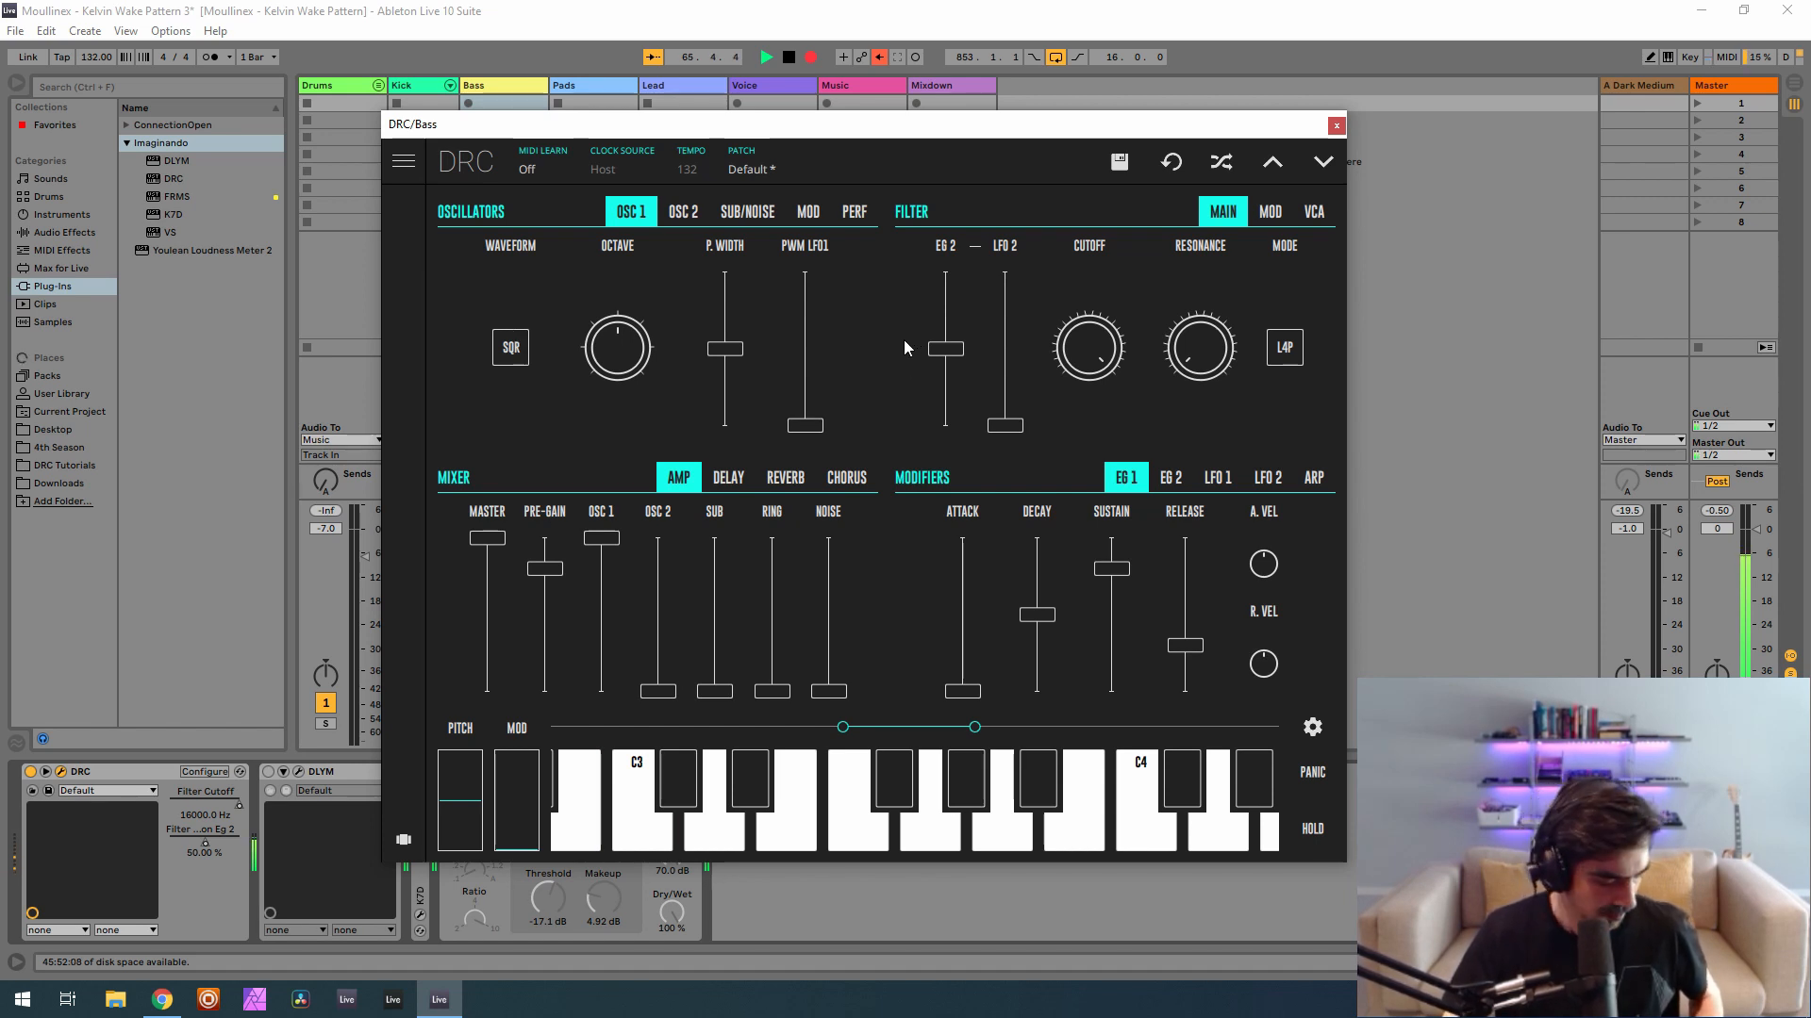
{"action": "left_click_drag", "start_coordinate": [807, 431], "coordinate": [821, 422]}
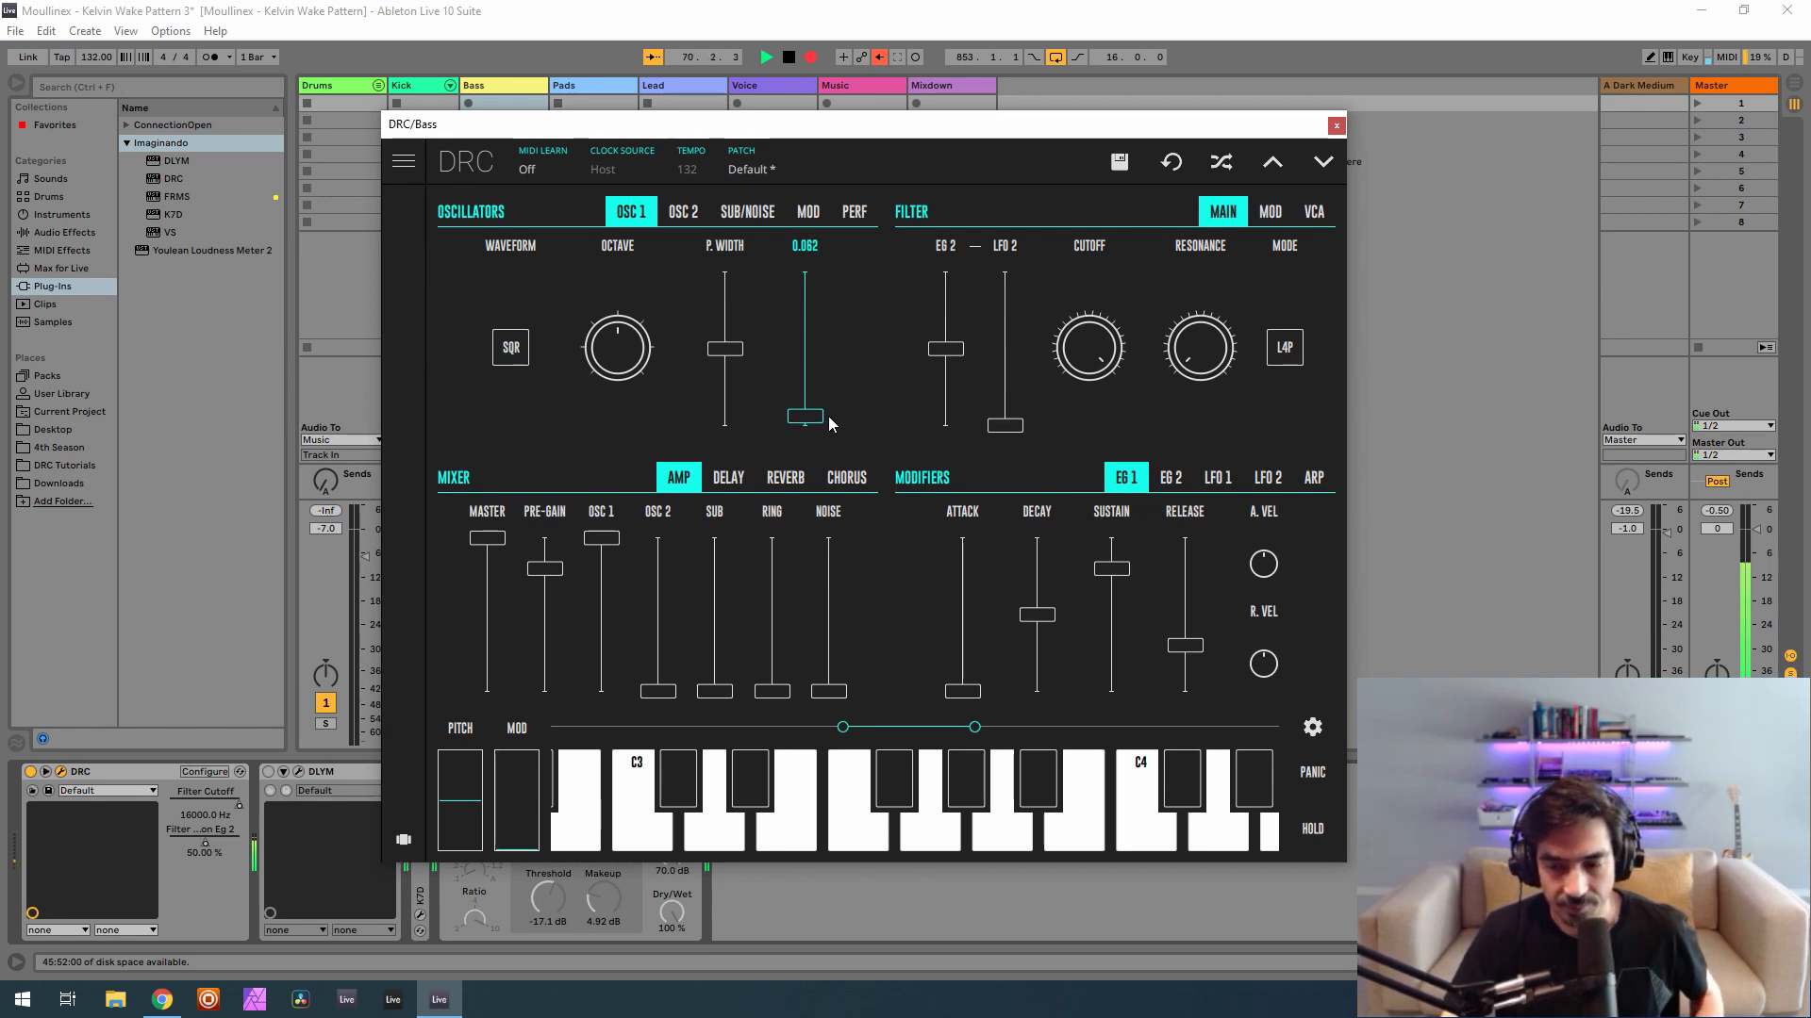
{"action": "left_click_drag", "start_coordinate": [838, 413], "coordinate": [830, 415]}
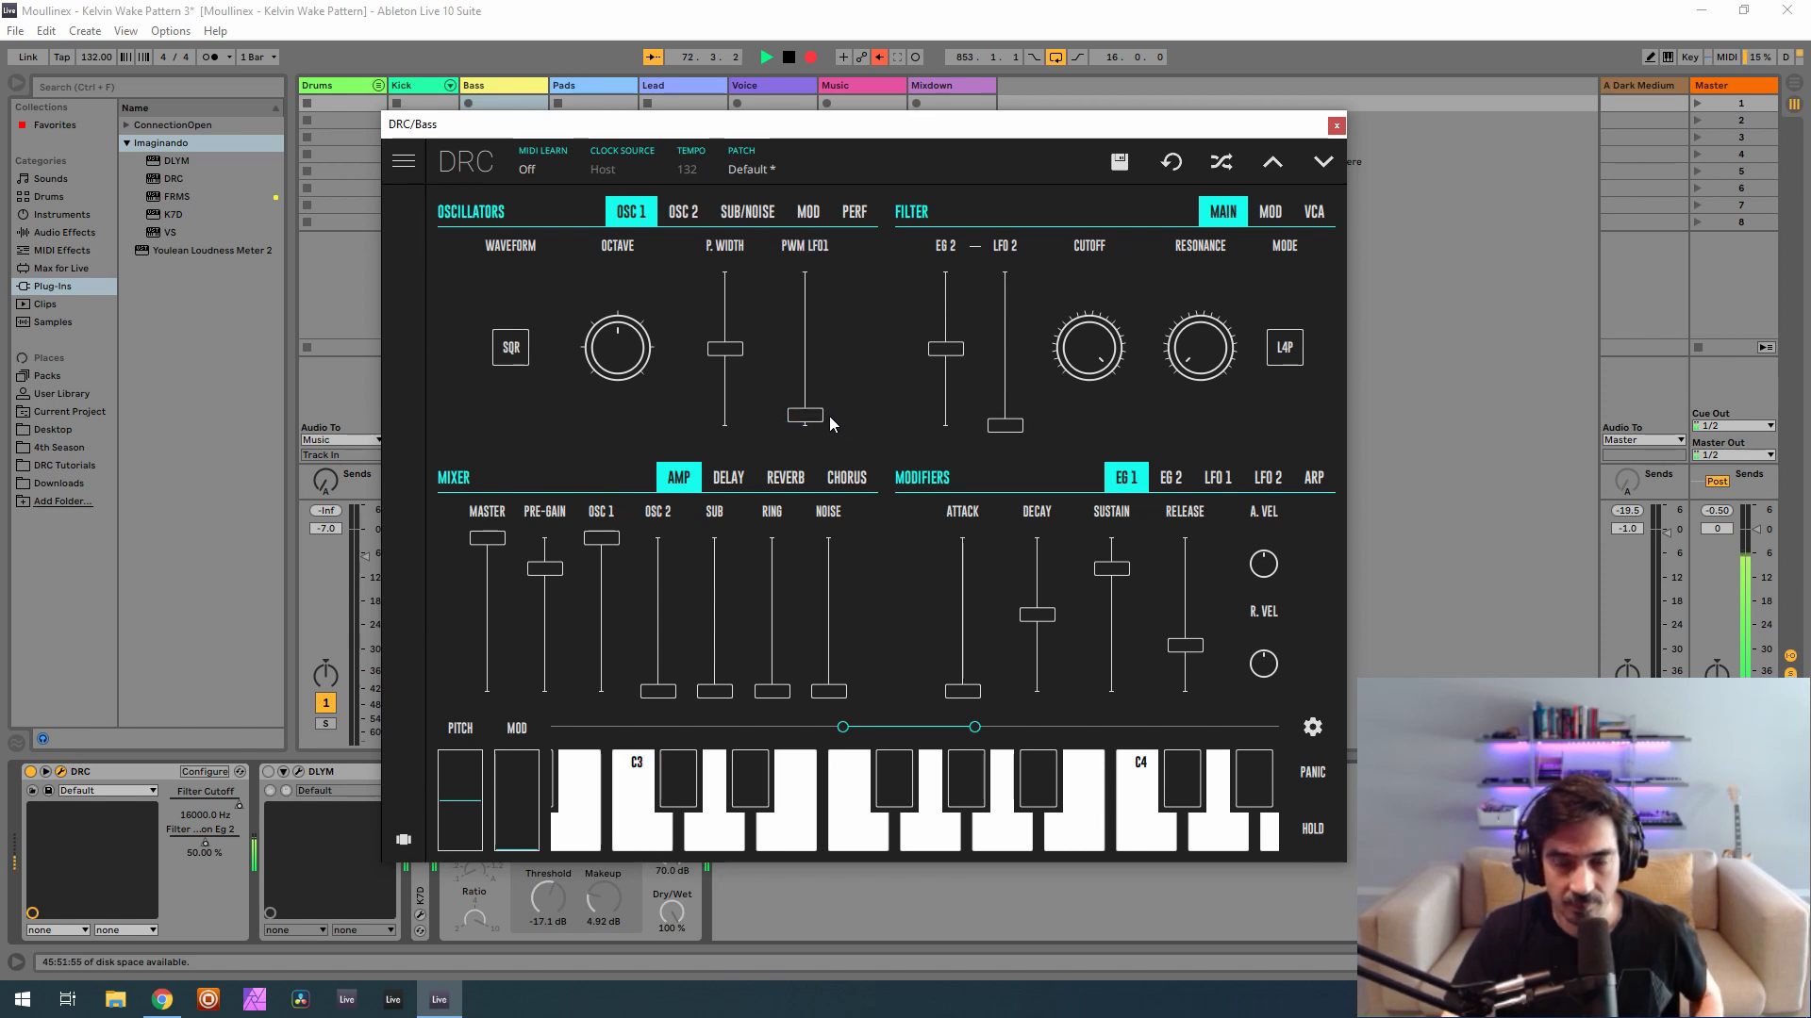
{"action": "left_click", "coordinate": [854, 211]}
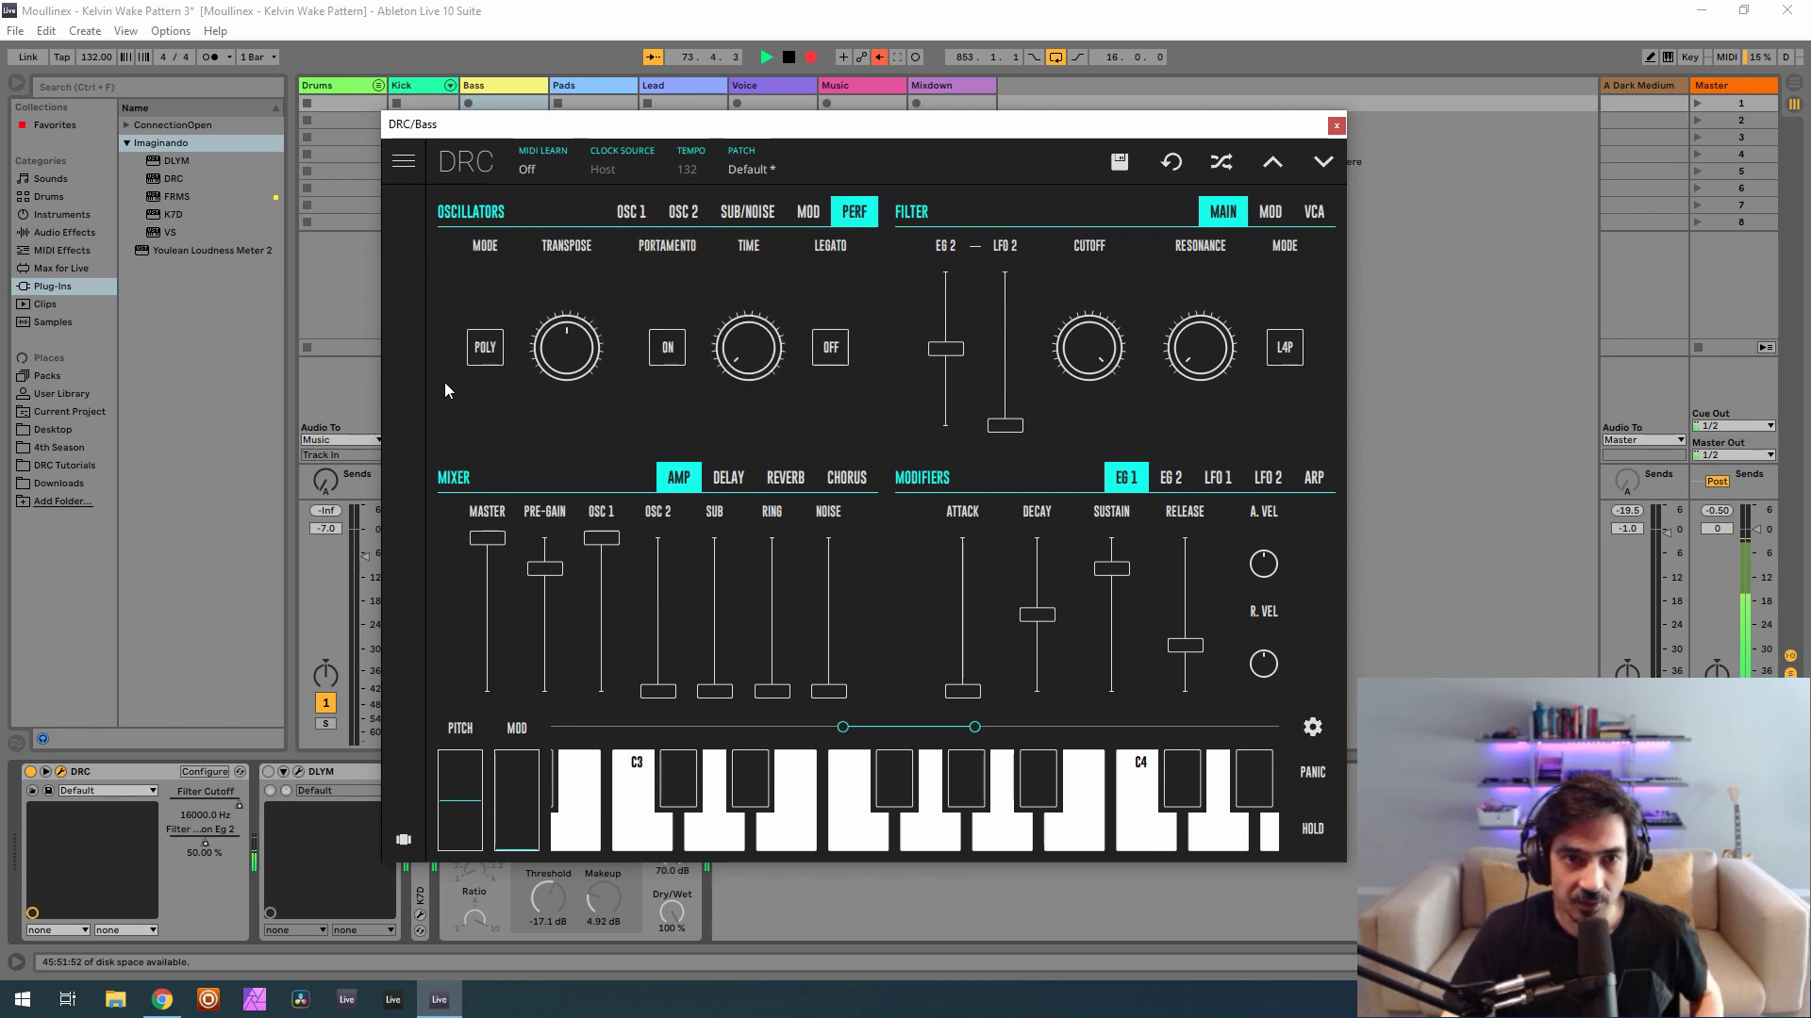
{"action": "left_click", "coordinate": [634, 212]}
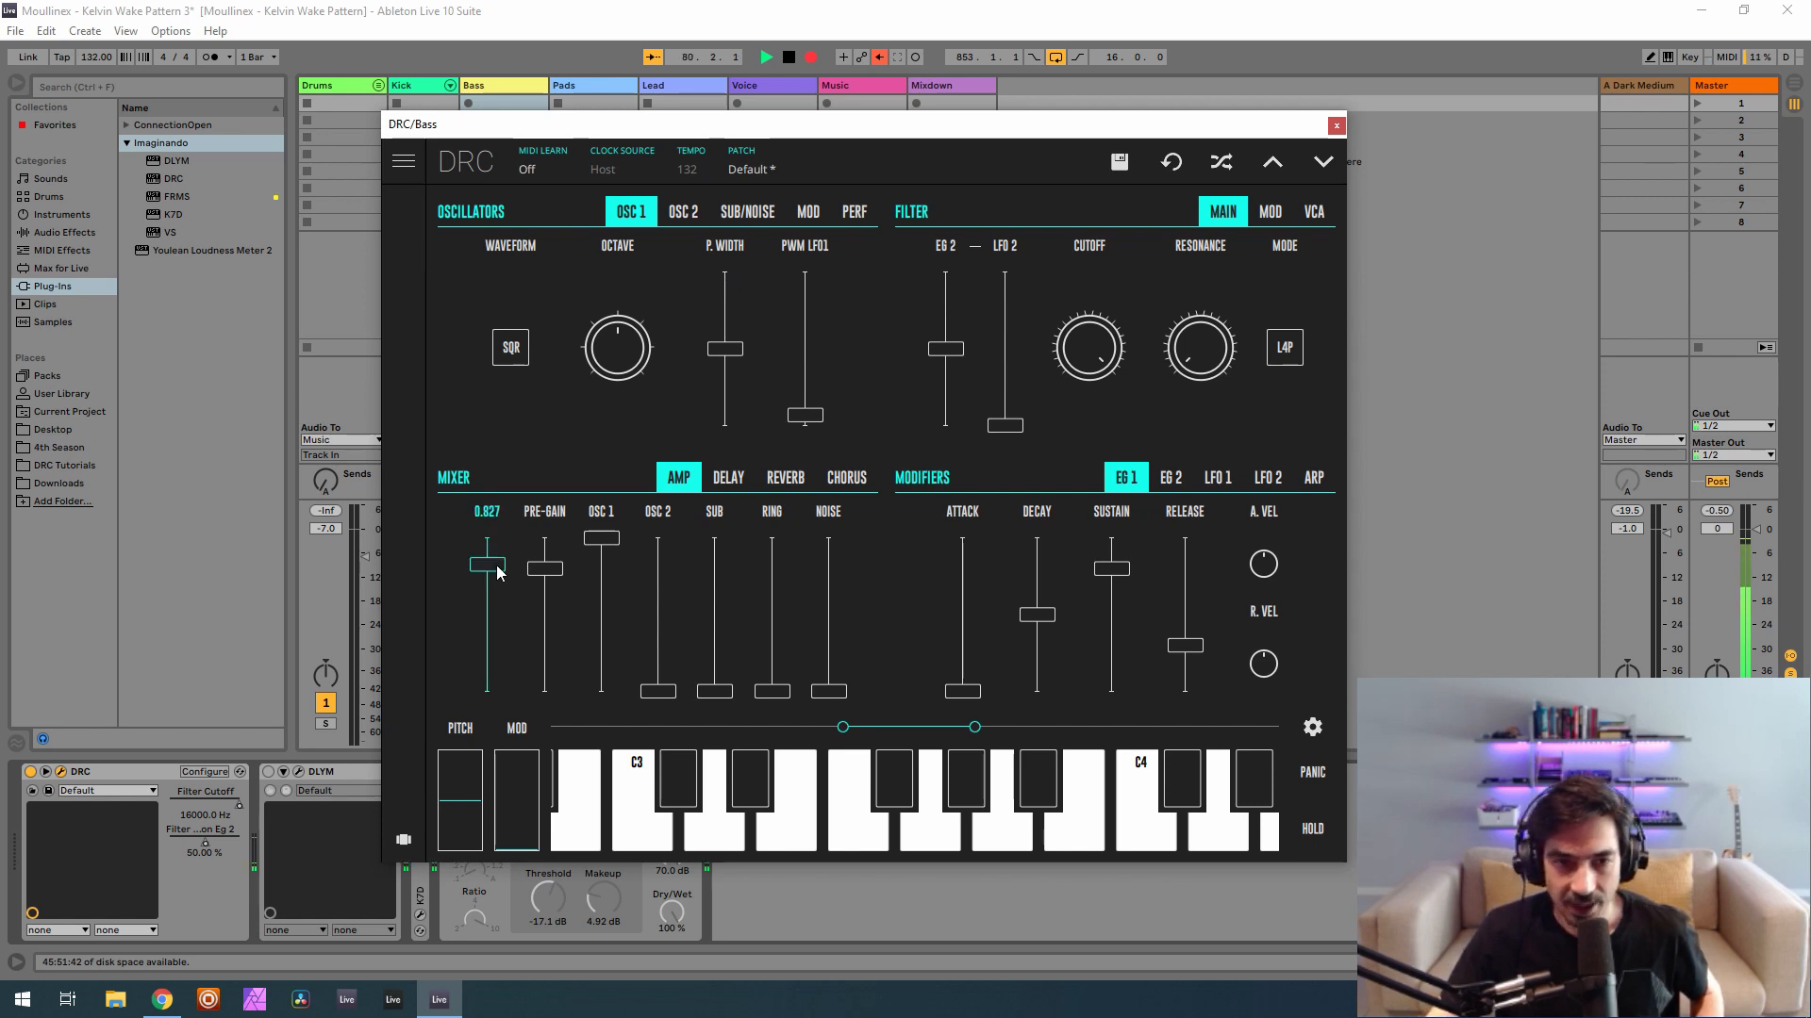
Balance the DRC mixer with master at about 0.8, pre-gain just above 0.9 and the oscillator 1 level at maximum.
{"action": "left_click_drag", "start_coordinate": [499, 566], "coordinate": [506, 569]}
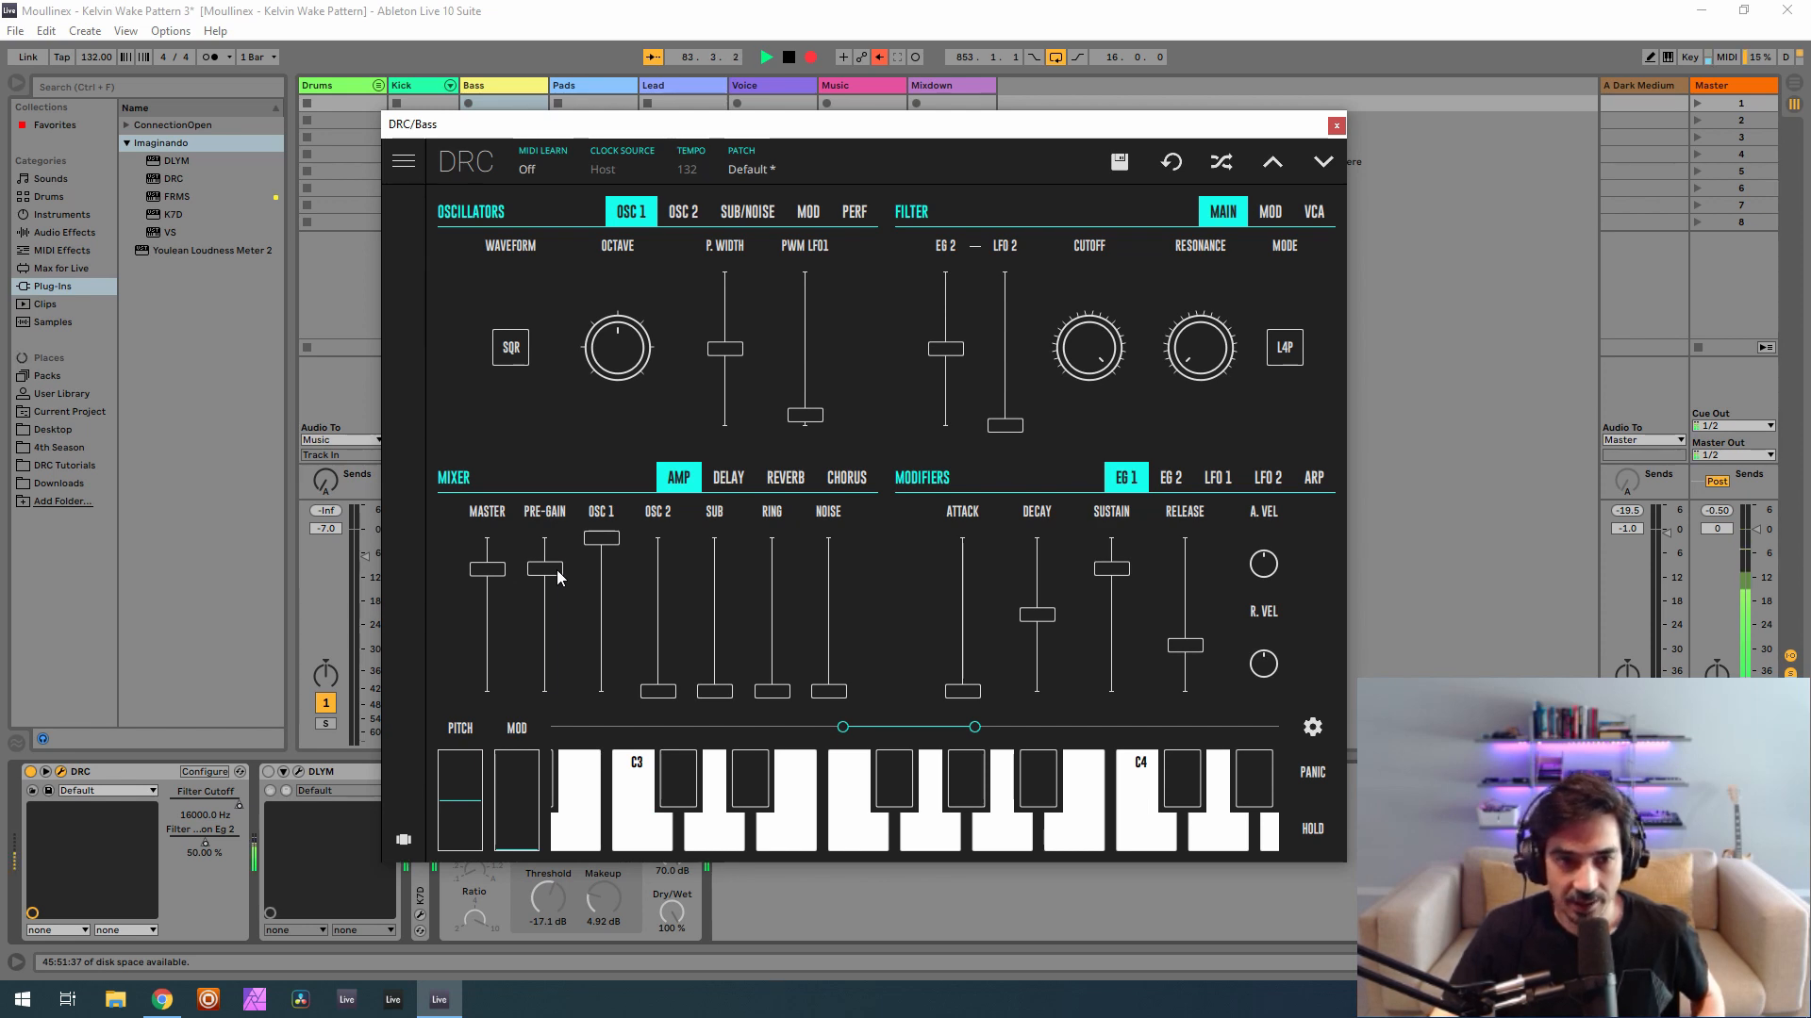
{"action": "left_click_drag", "start_coordinate": [558, 578], "coordinate": [567, 574]}
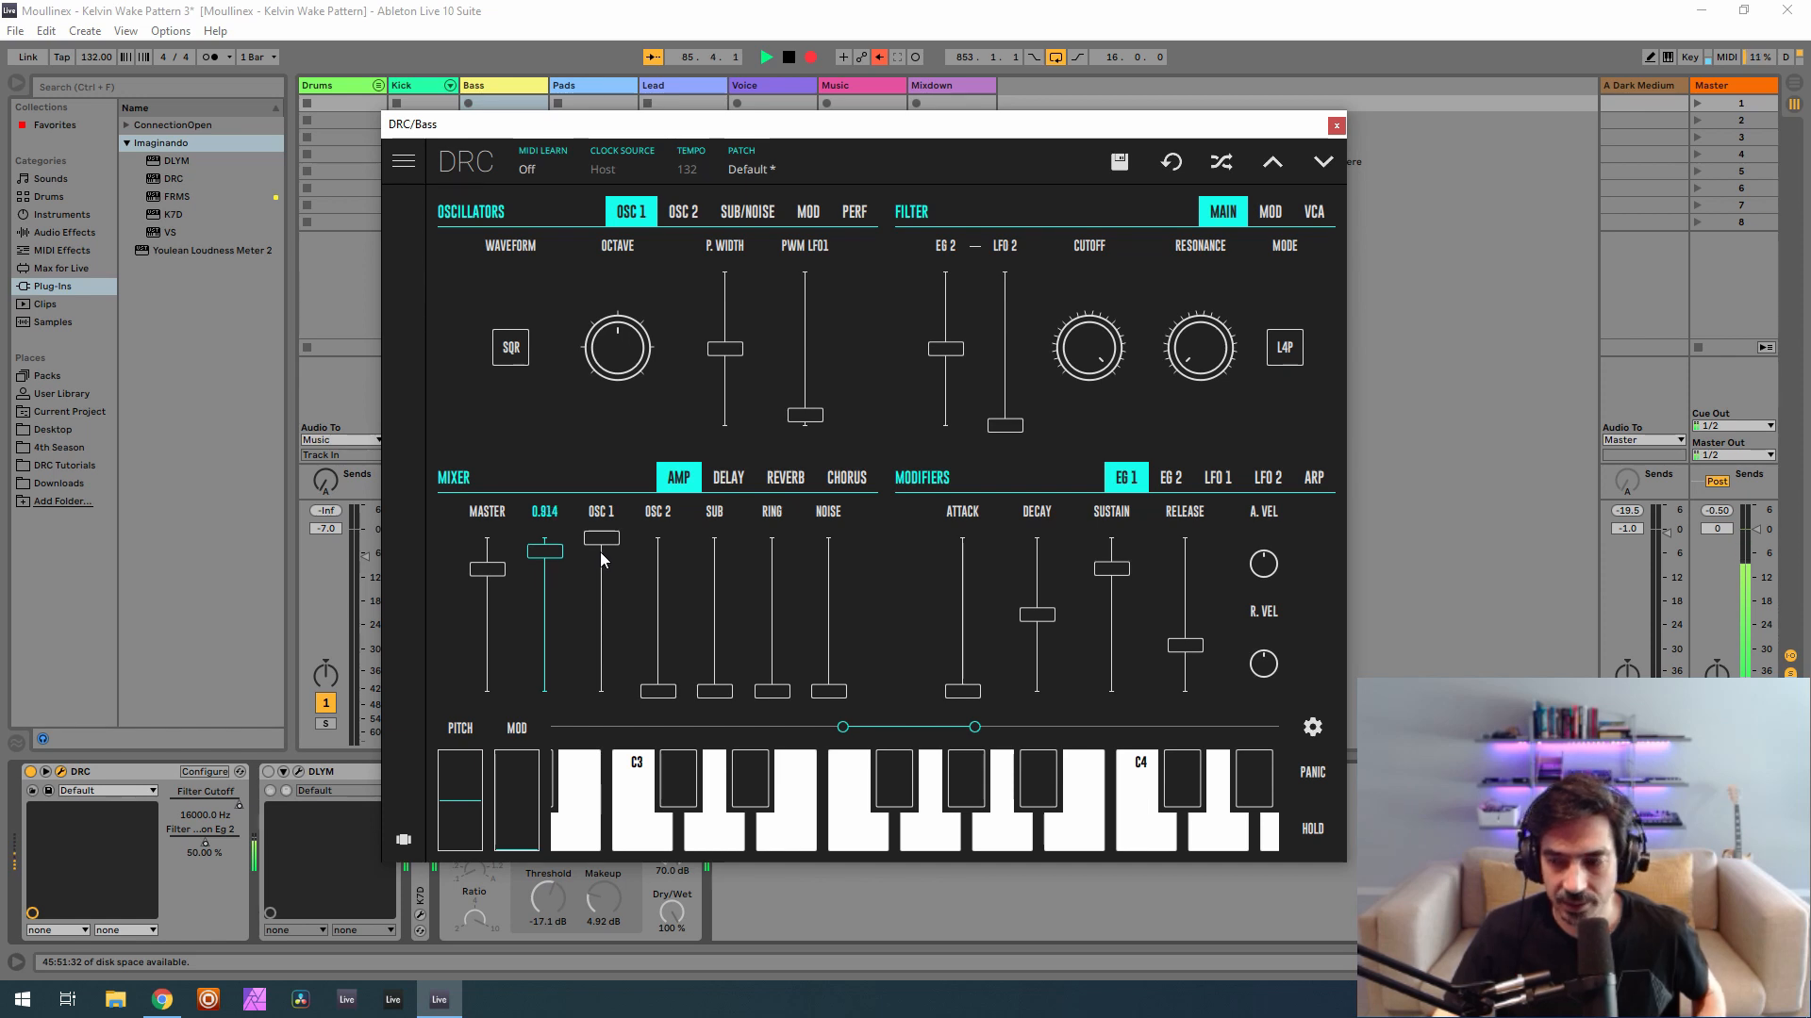
{"action": "left_click_drag", "start_coordinate": [600, 552], "coordinate": [608, 547]}
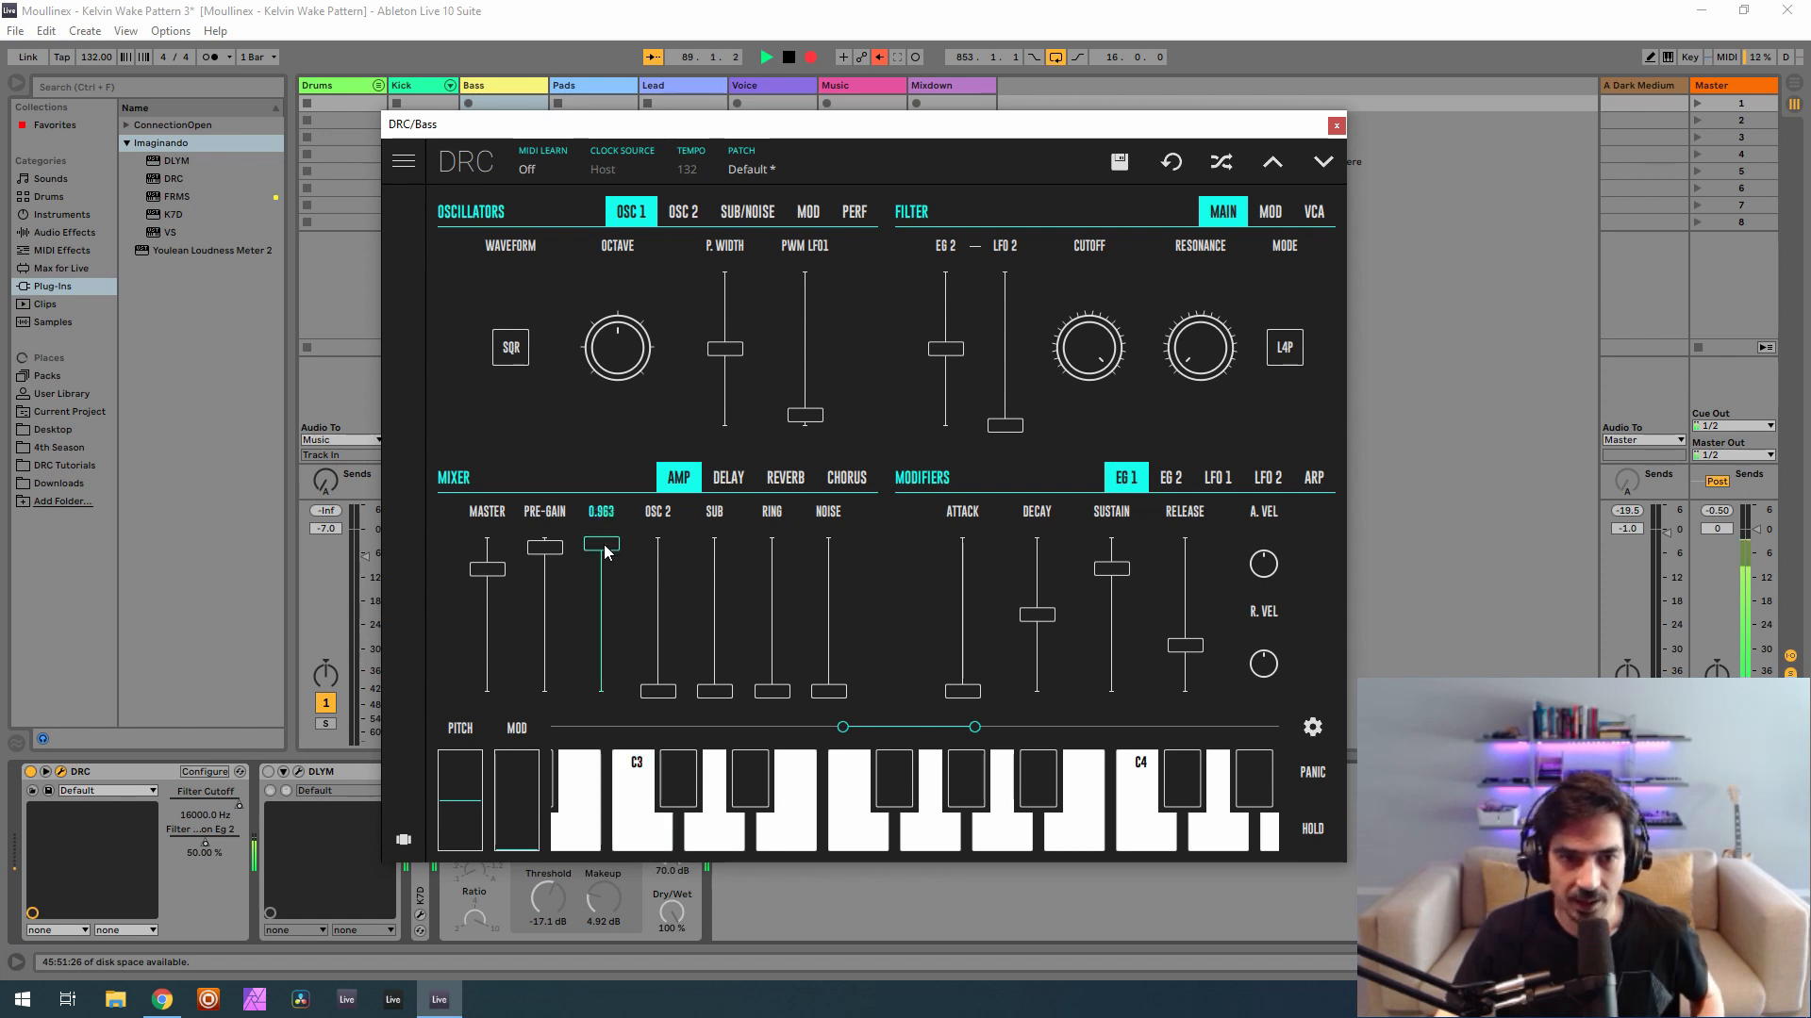
{"action": "left_click_drag", "start_coordinate": [606, 553], "coordinate": [607, 545]}
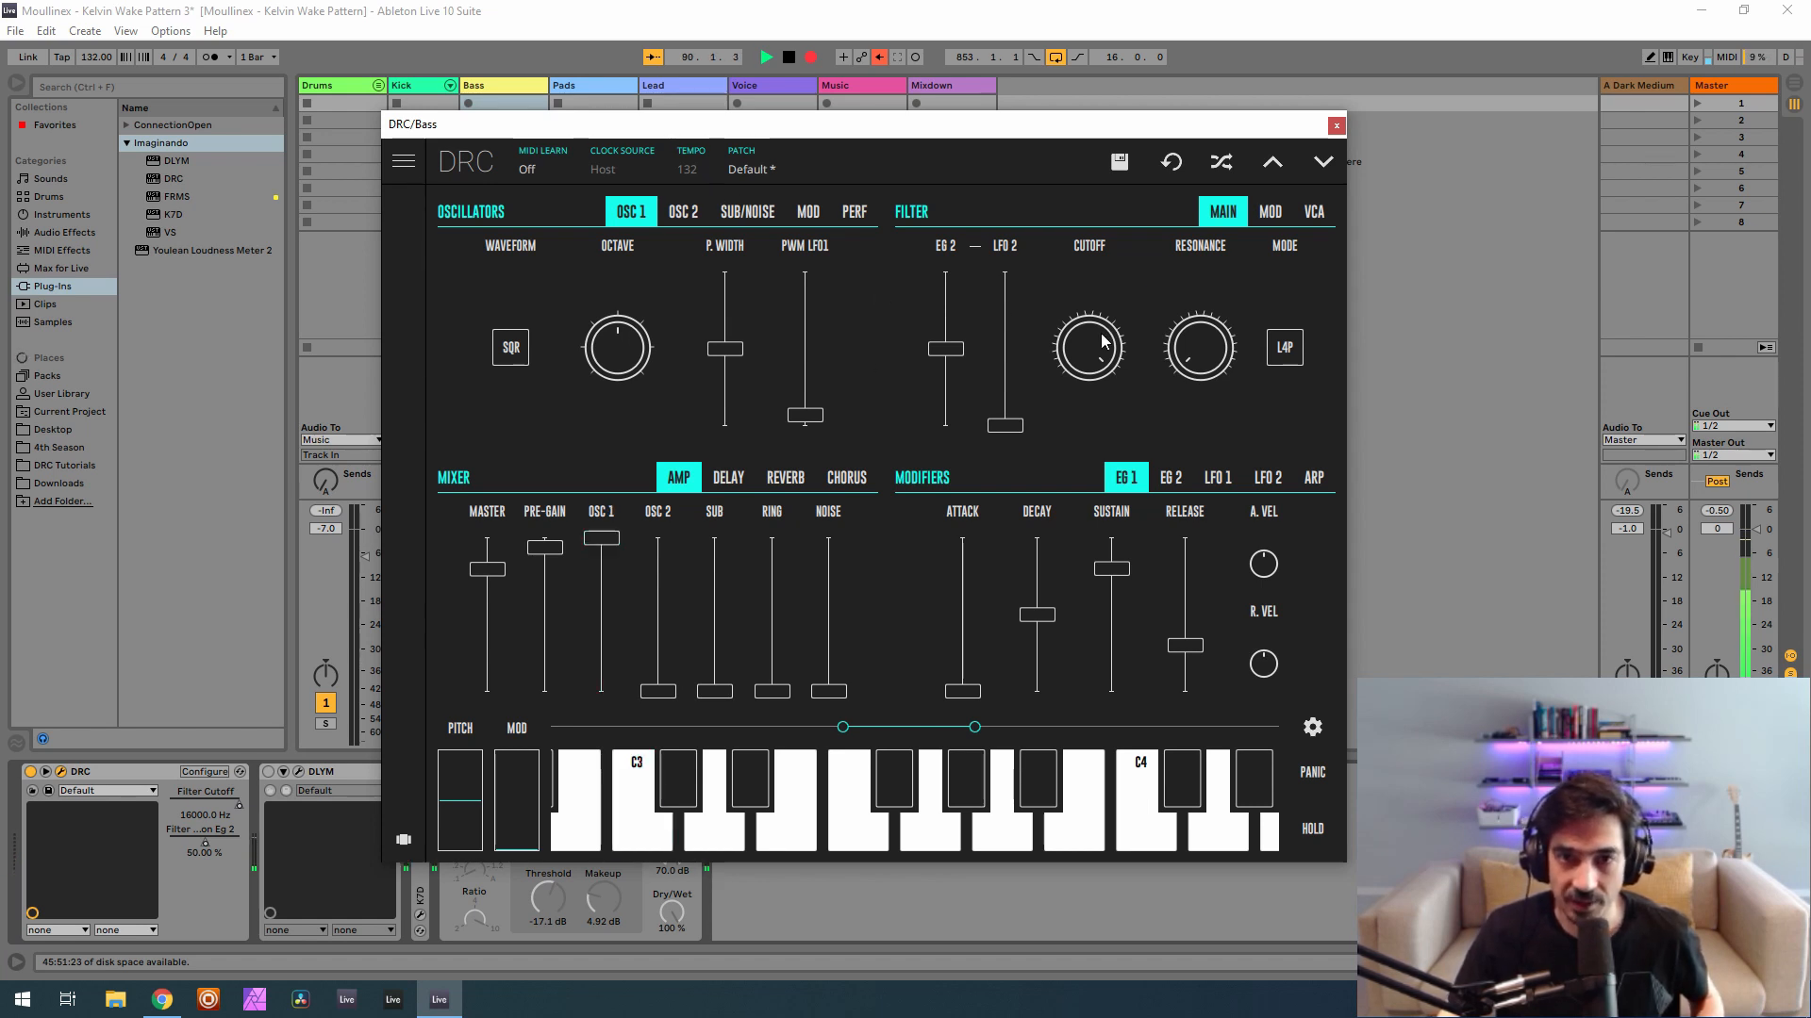
Set the filter's EG 2 amount to 63.58 % and lower the filter cutoff to 1132.1 Hz.
{"action": "left_click", "coordinate": [1174, 477]}
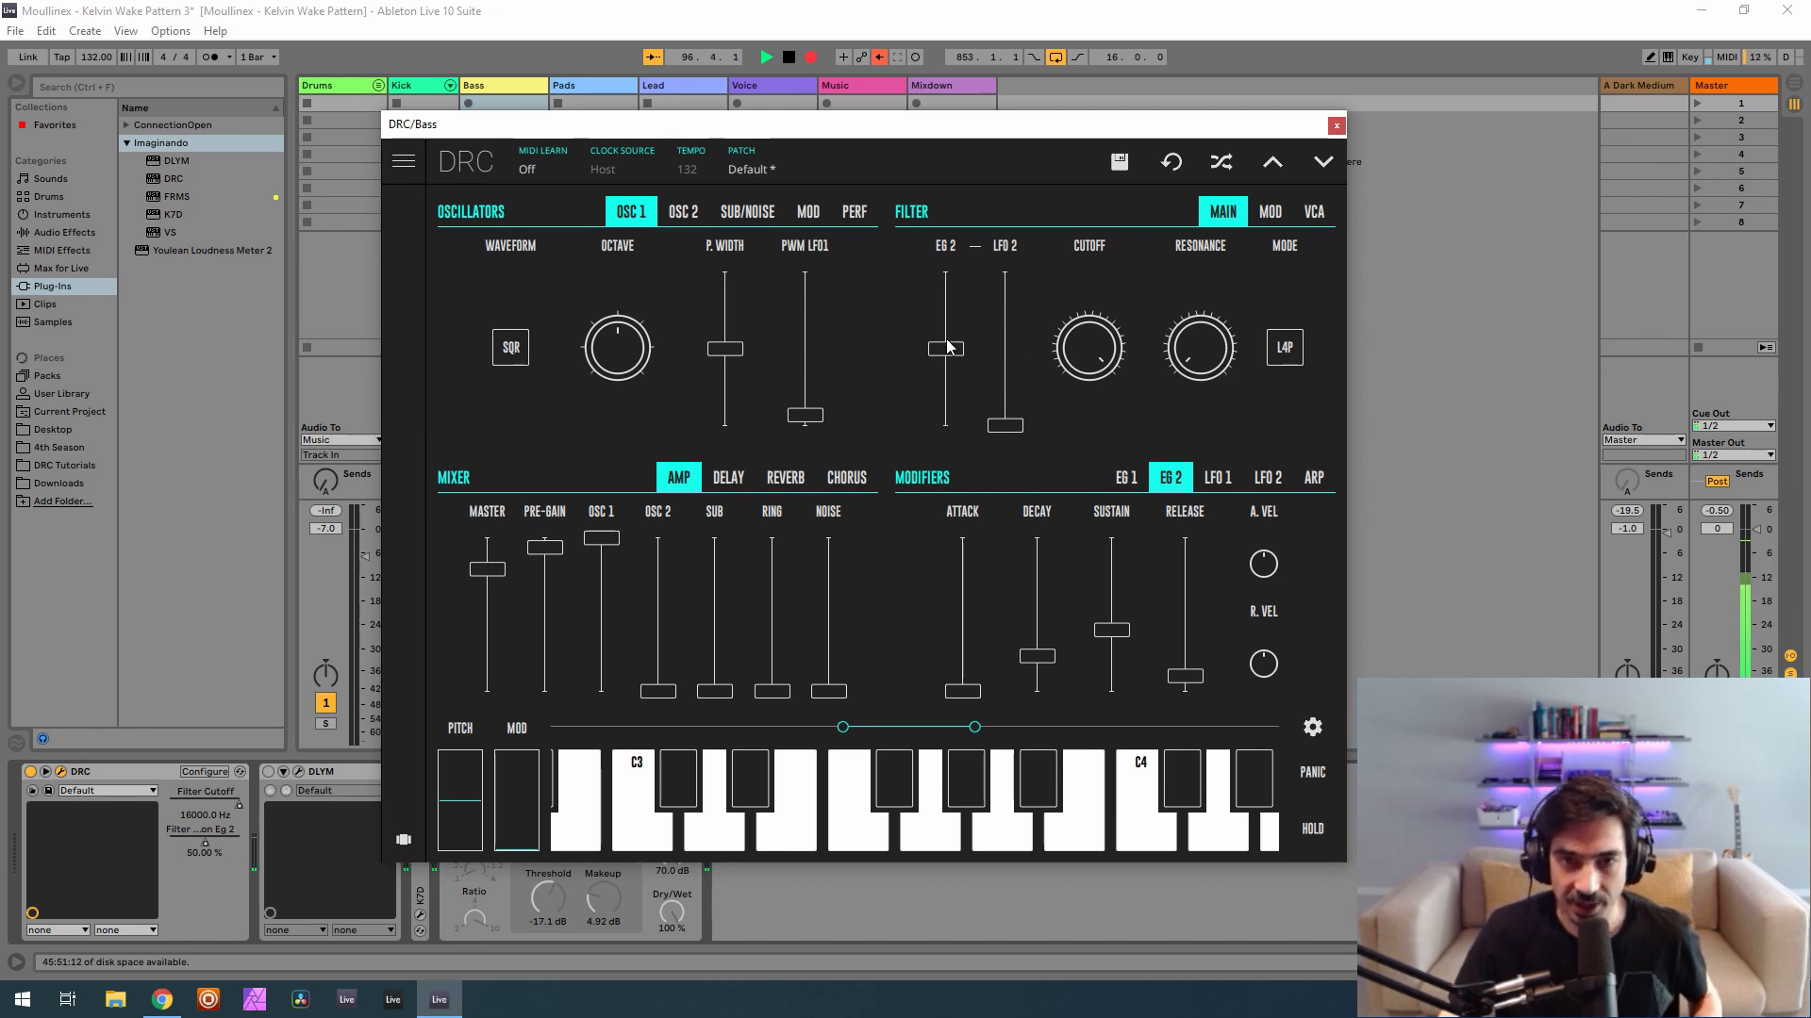
{"action": "left_click_drag", "start_coordinate": [949, 347], "coordinate": [948, 337]}
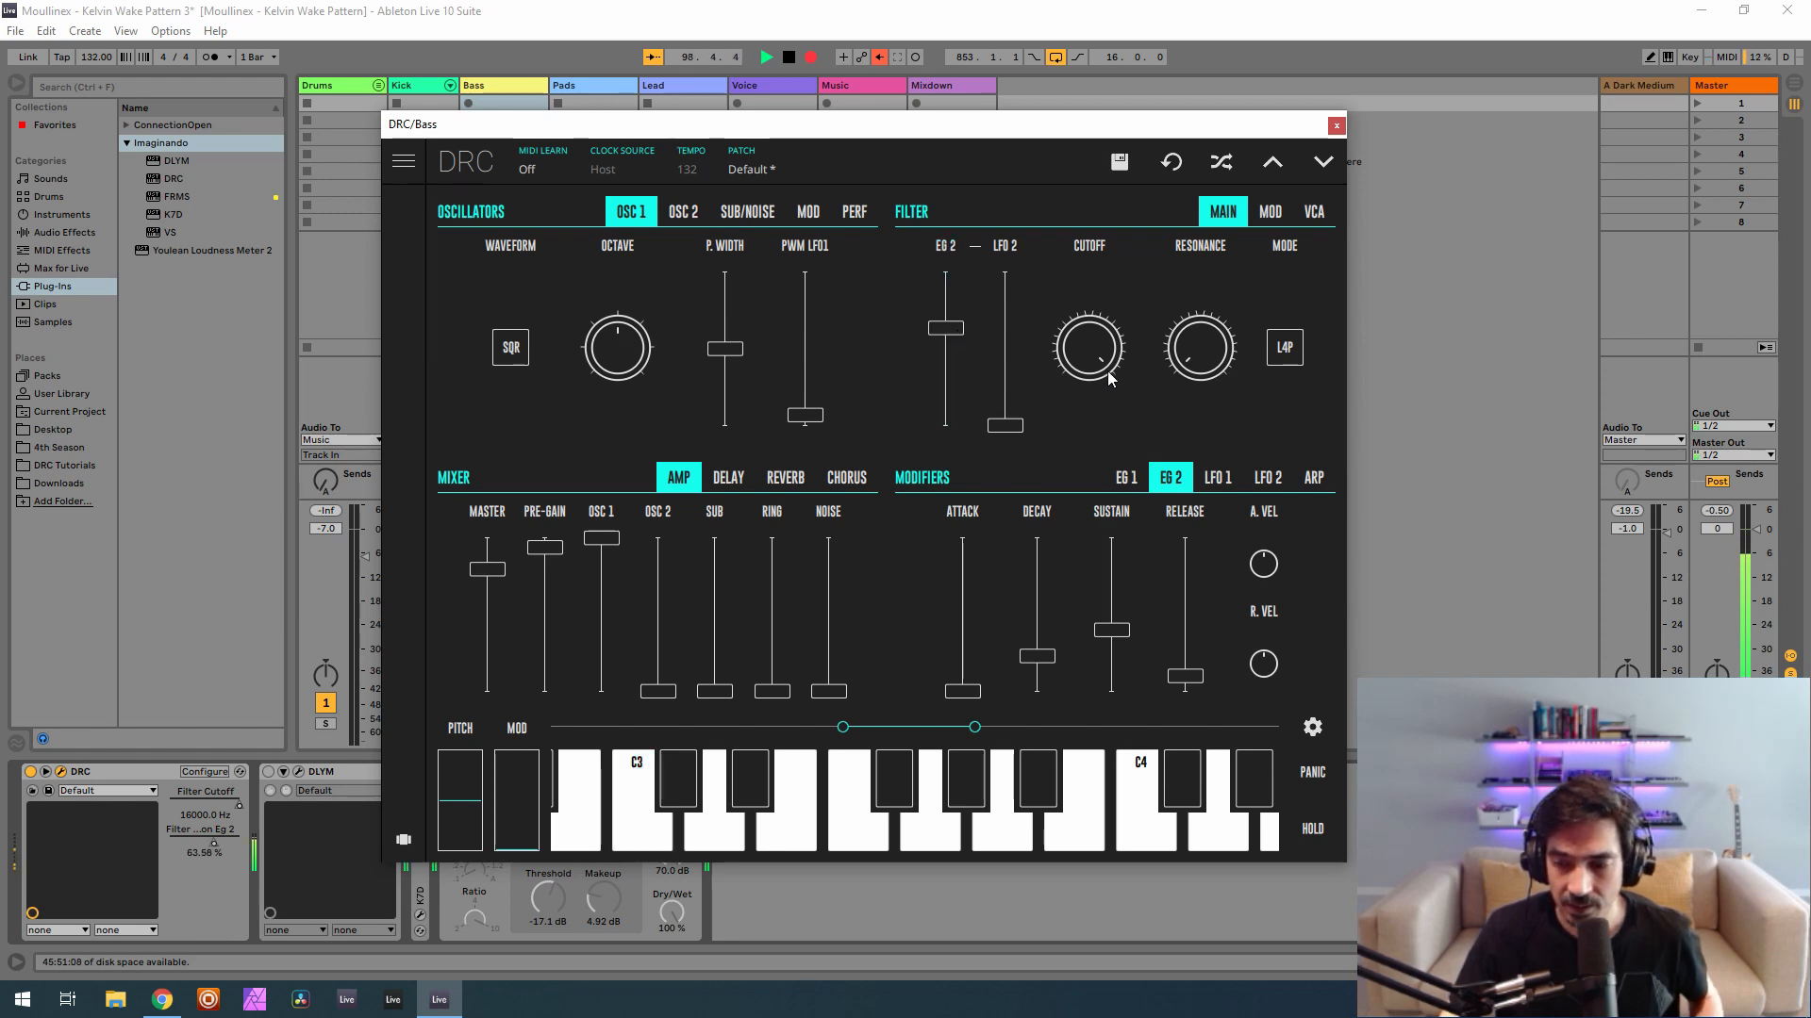
{"action": "left_click_drag", "start_coordinate": [1107, 370], "coordinate": [1103, 432]}
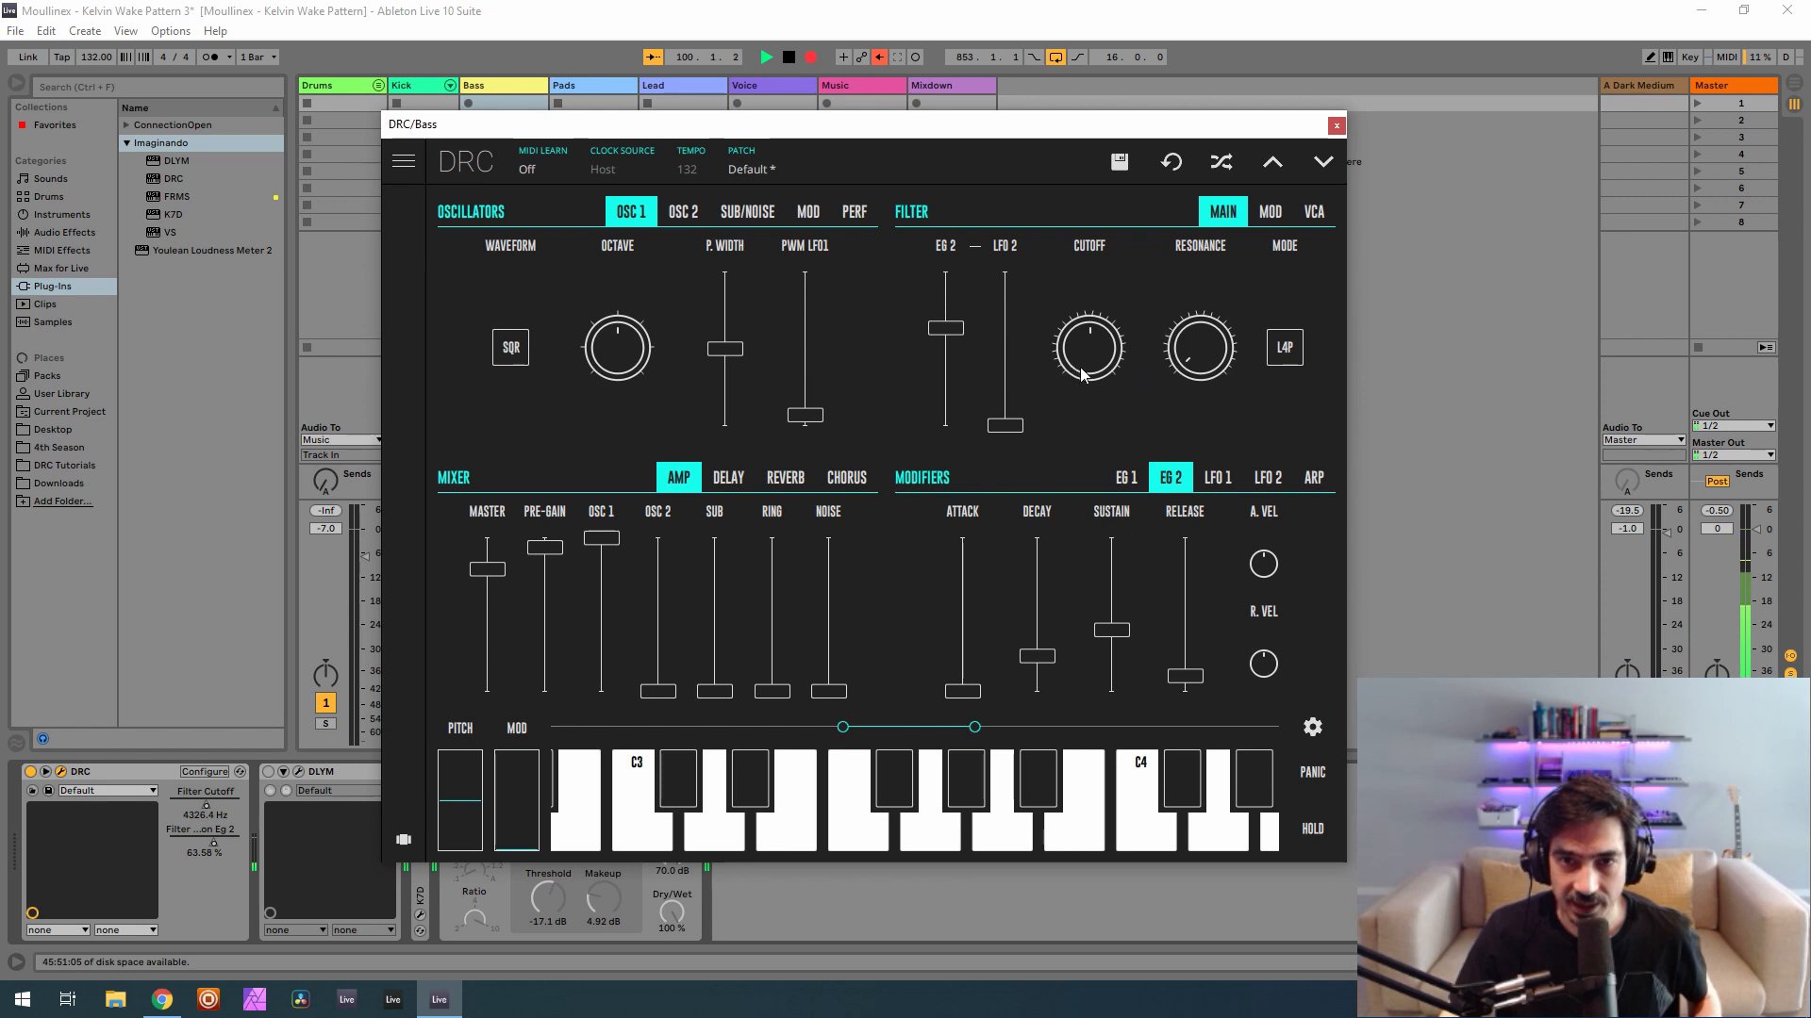
{"action": "left_click_drag", "start_coordinate": [1082, 369], "coordinate": [1095, 490]}
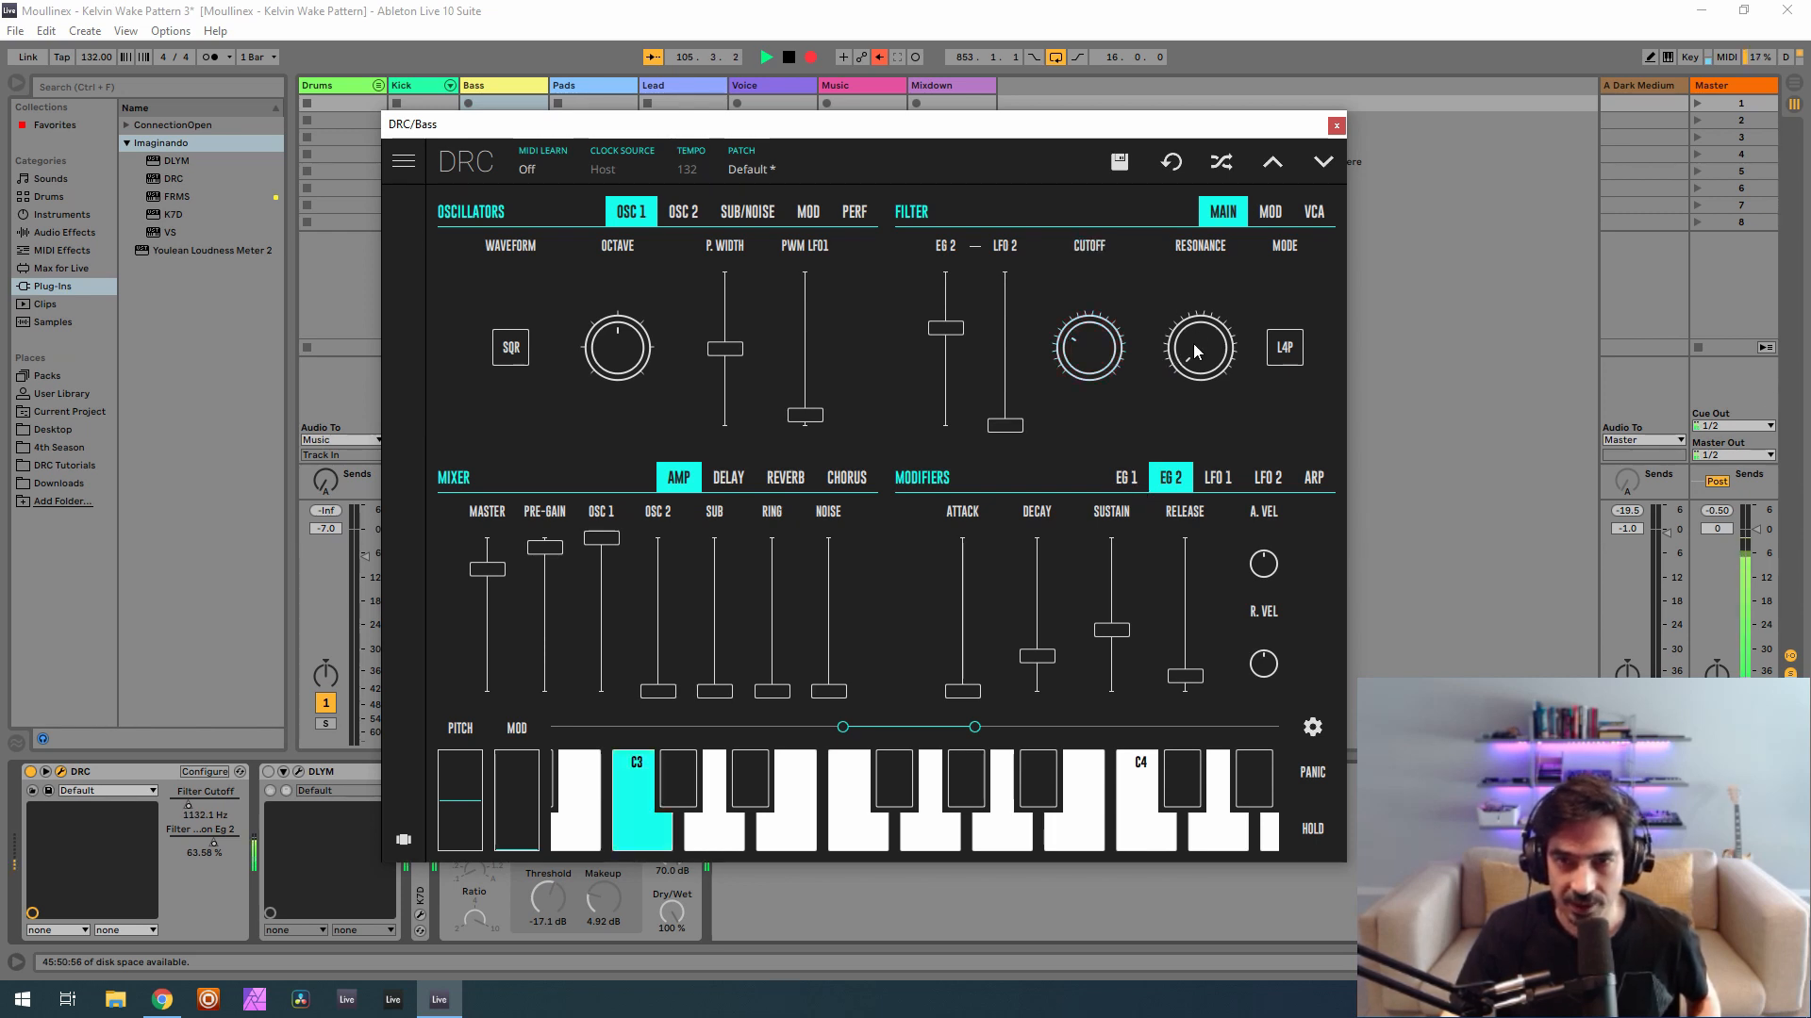
Raise the filter's keyboard modulation moderately and the VCA's velocity modulation most of the way up.
{"action": "left_click", "coordinate": [1269, 215]}
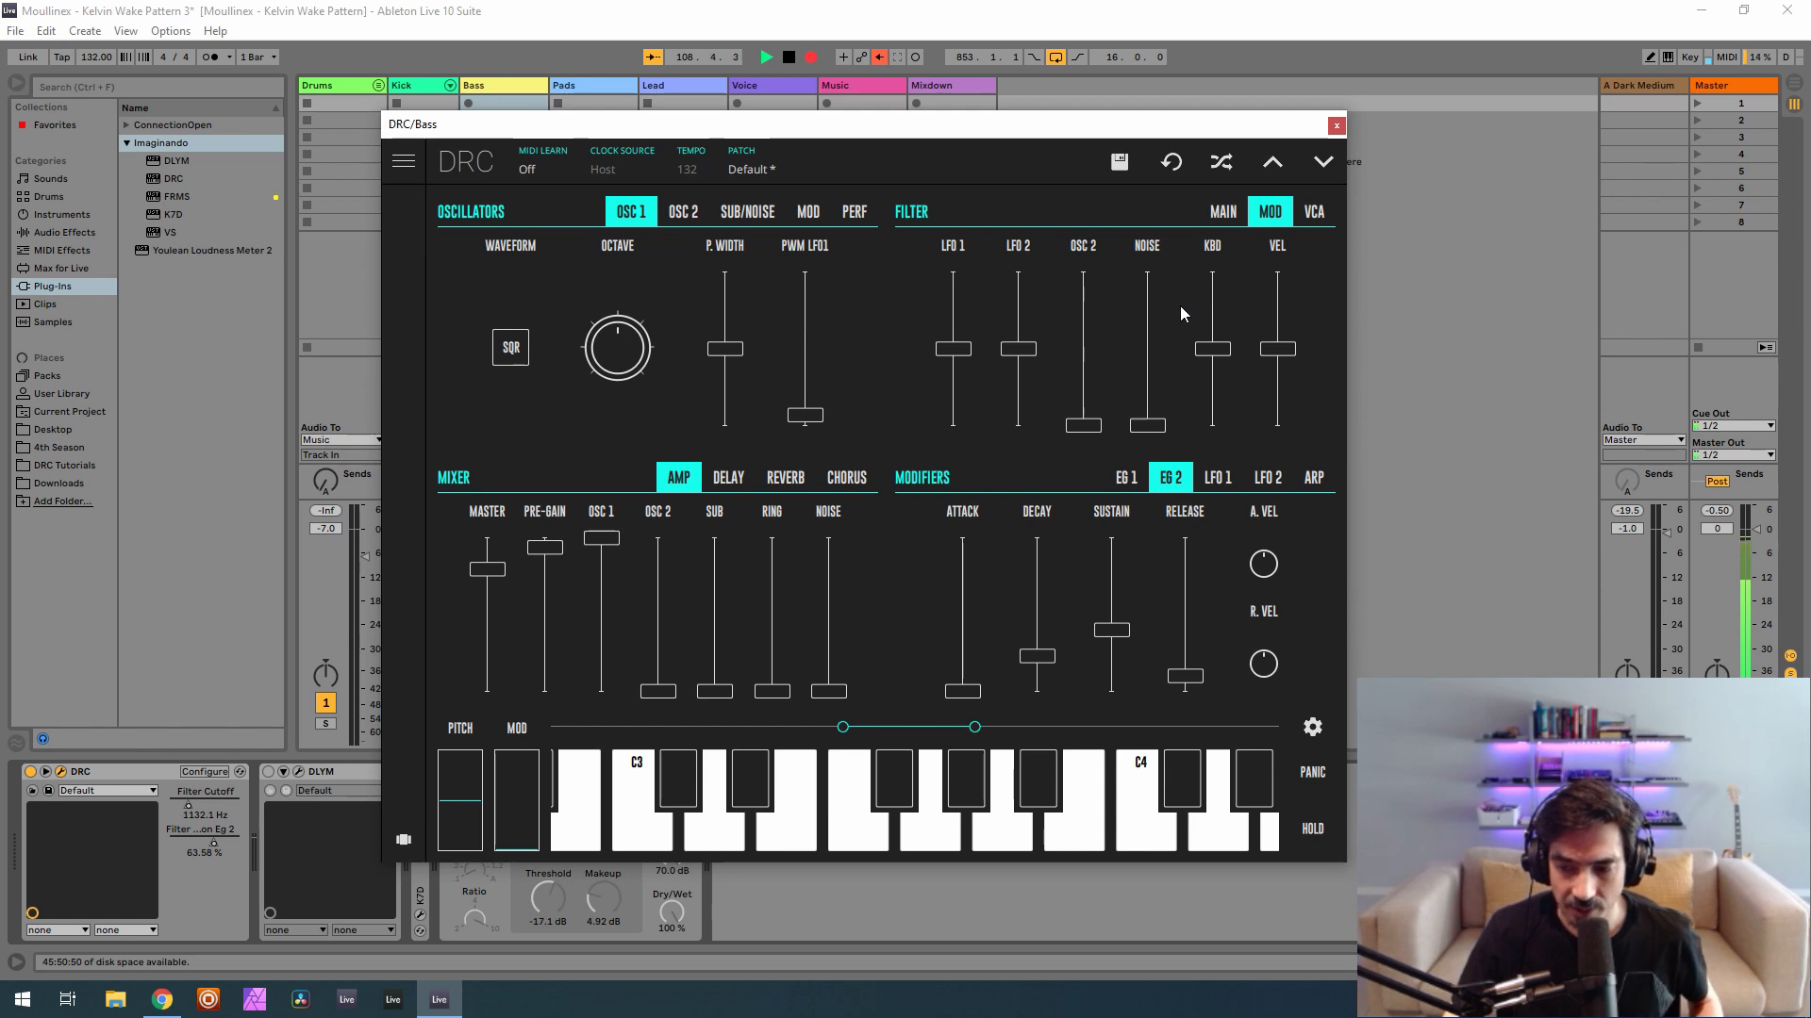
{"action": "left_click_drag", "start_coordinate": [1212, 349], "coordinate": [1245, 317]}
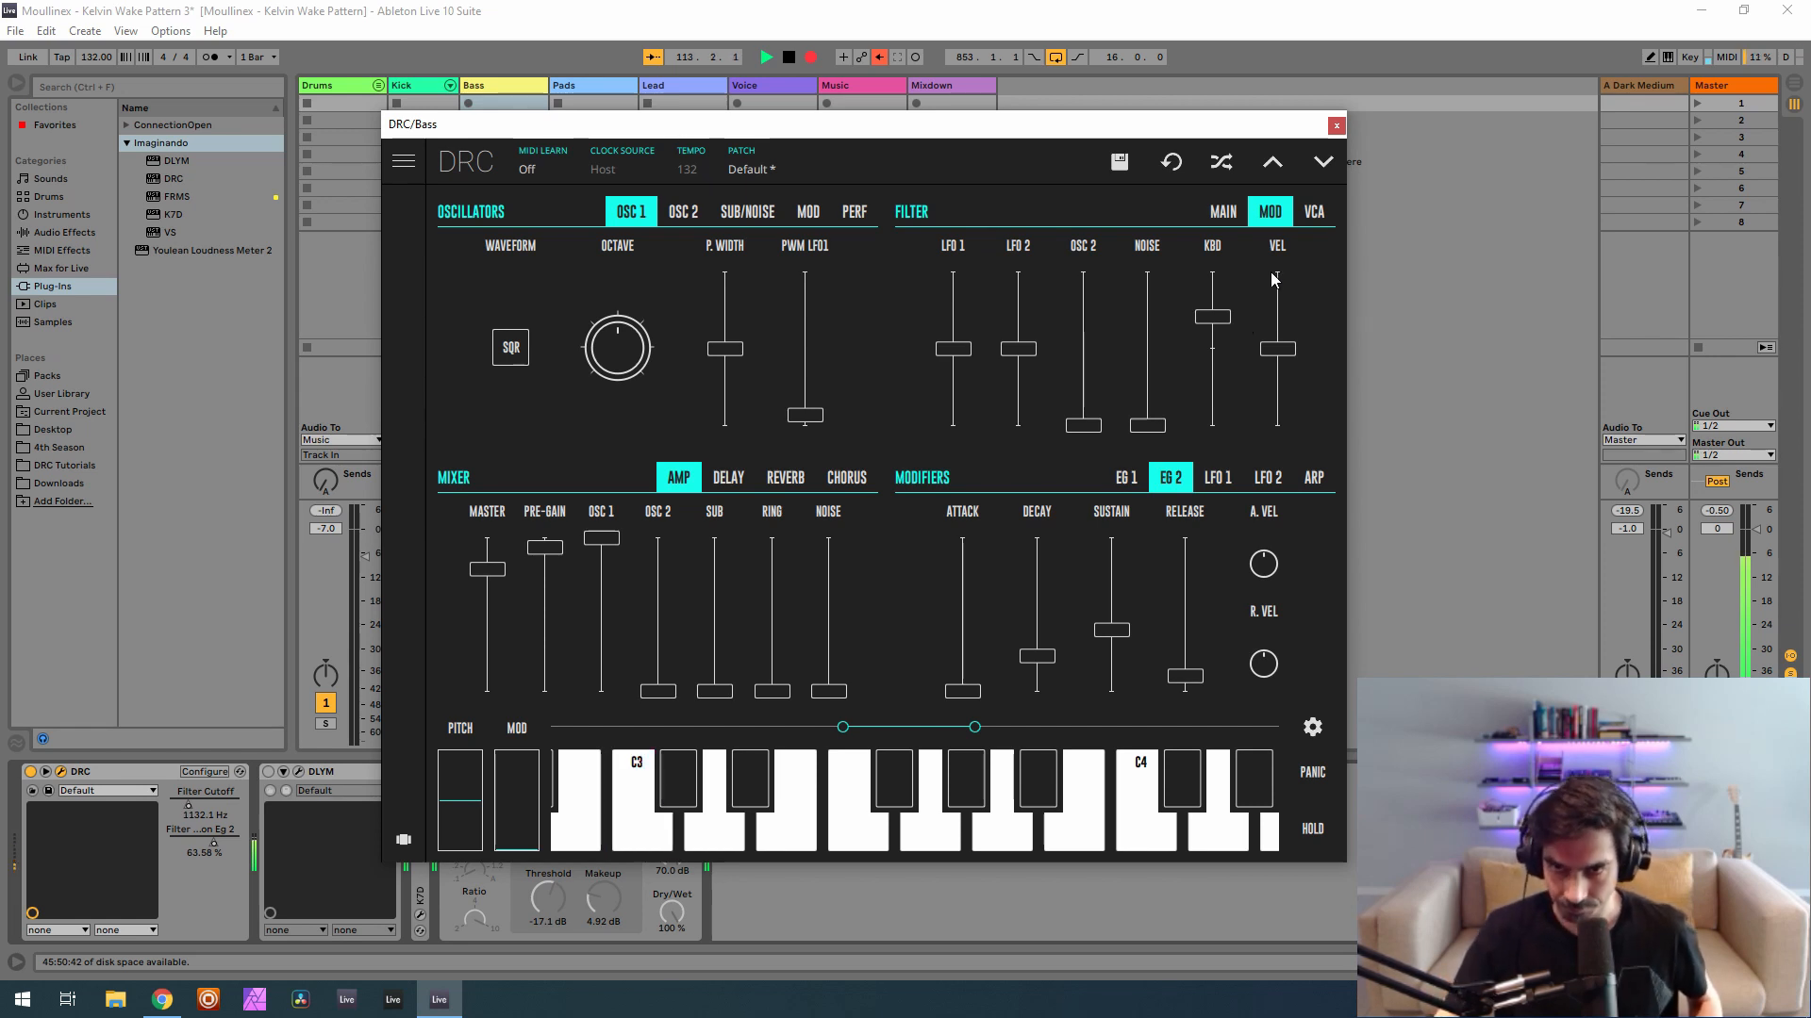
{"action": "left_click", "coordinate": [1326, 213]}
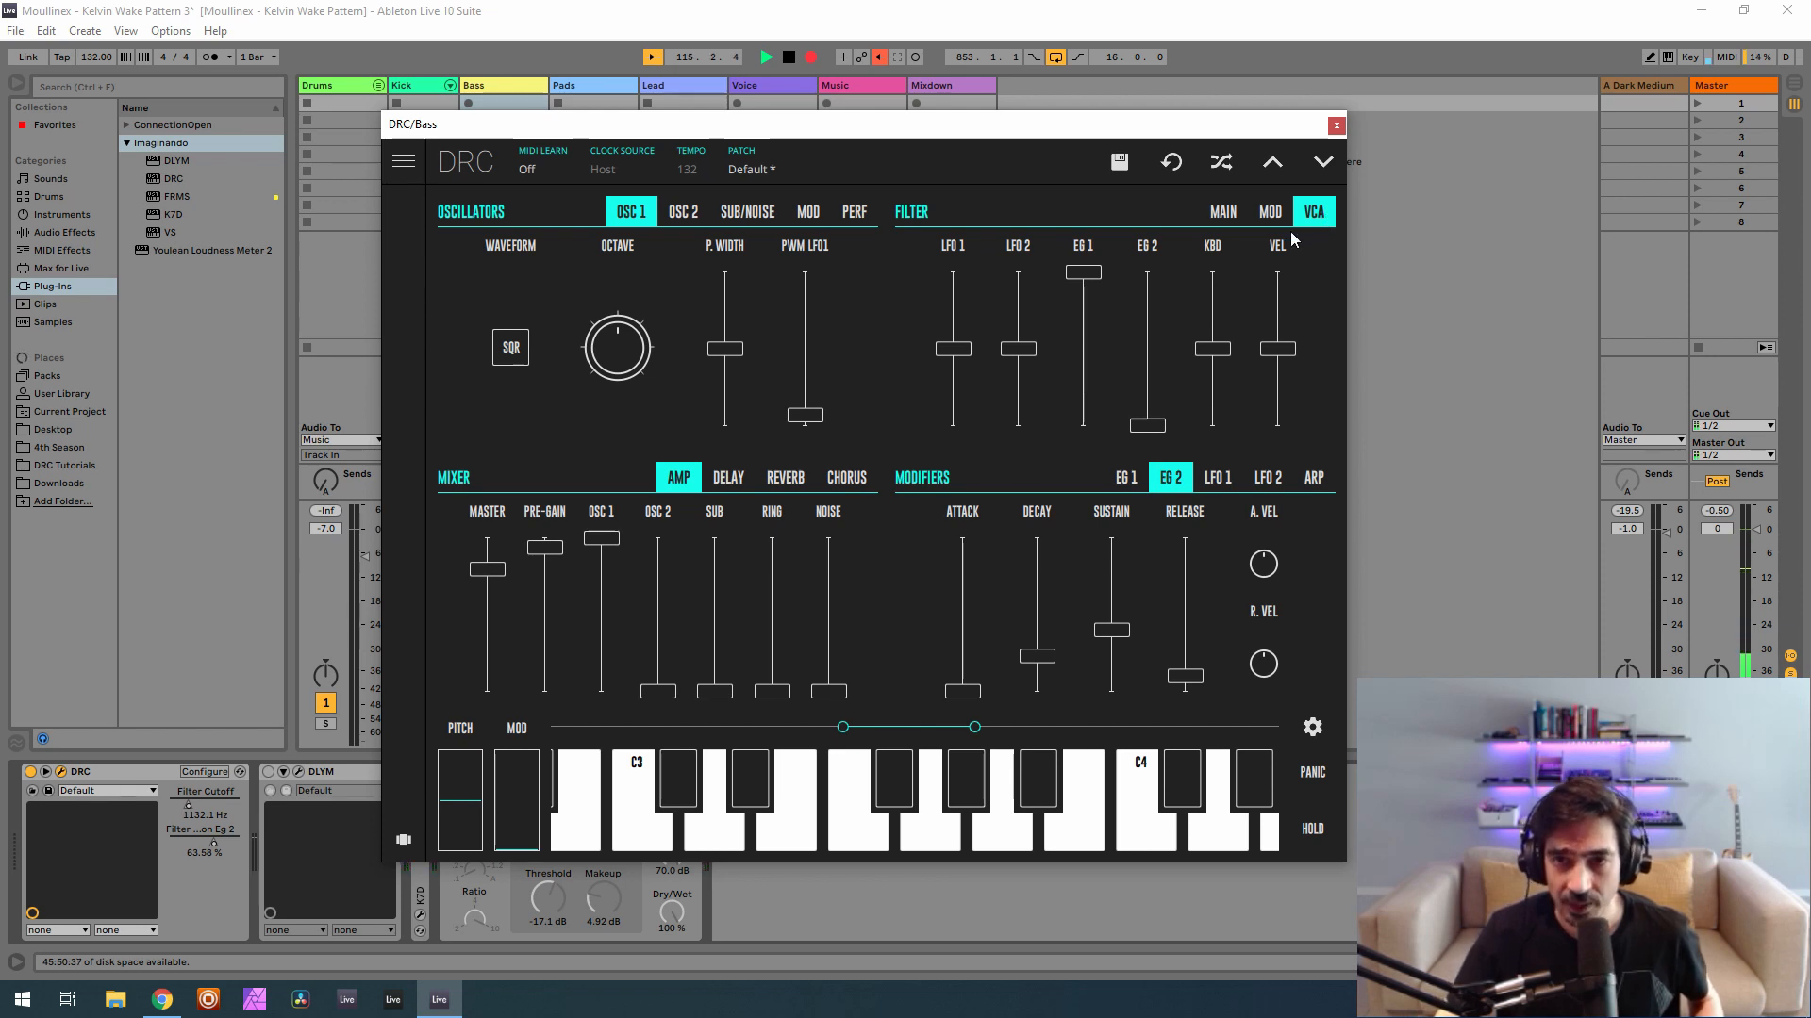
{"action": "left_click", "coordinate": [1275, 307]}
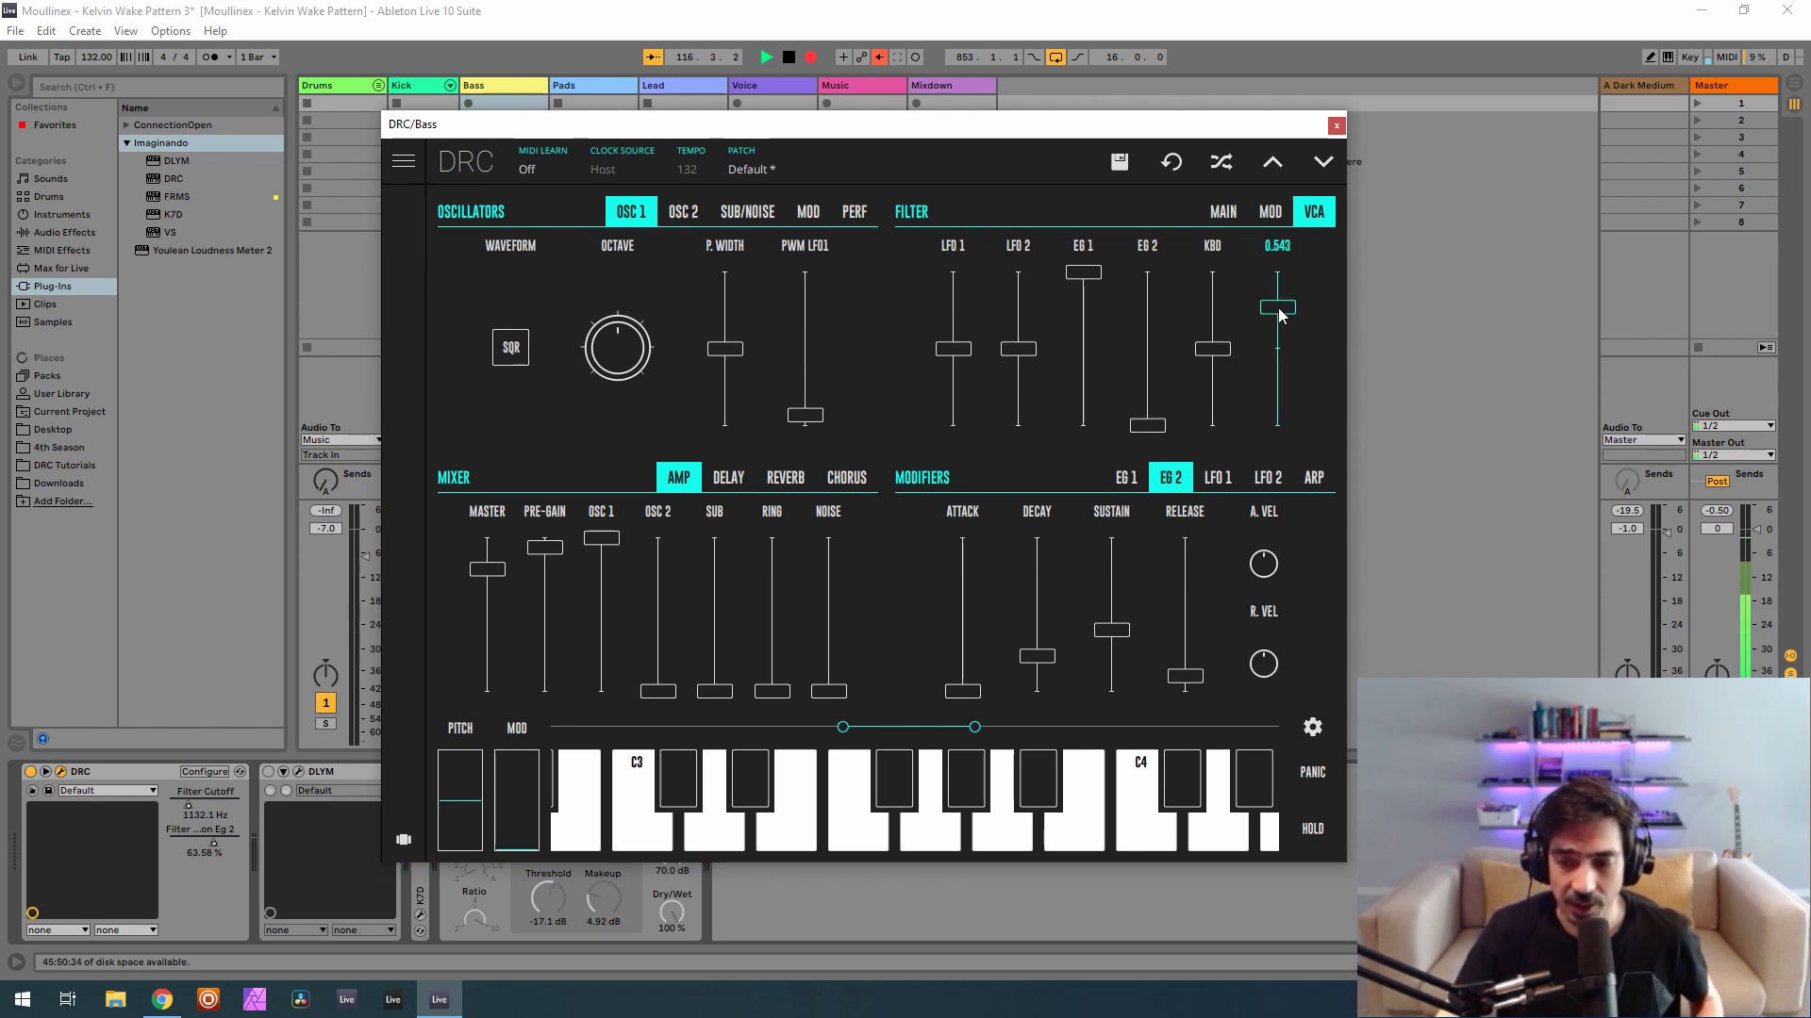
{"action": "left_click_drag", "start_coordinate": [1299, 301], "coordinate": [1337, 287]}
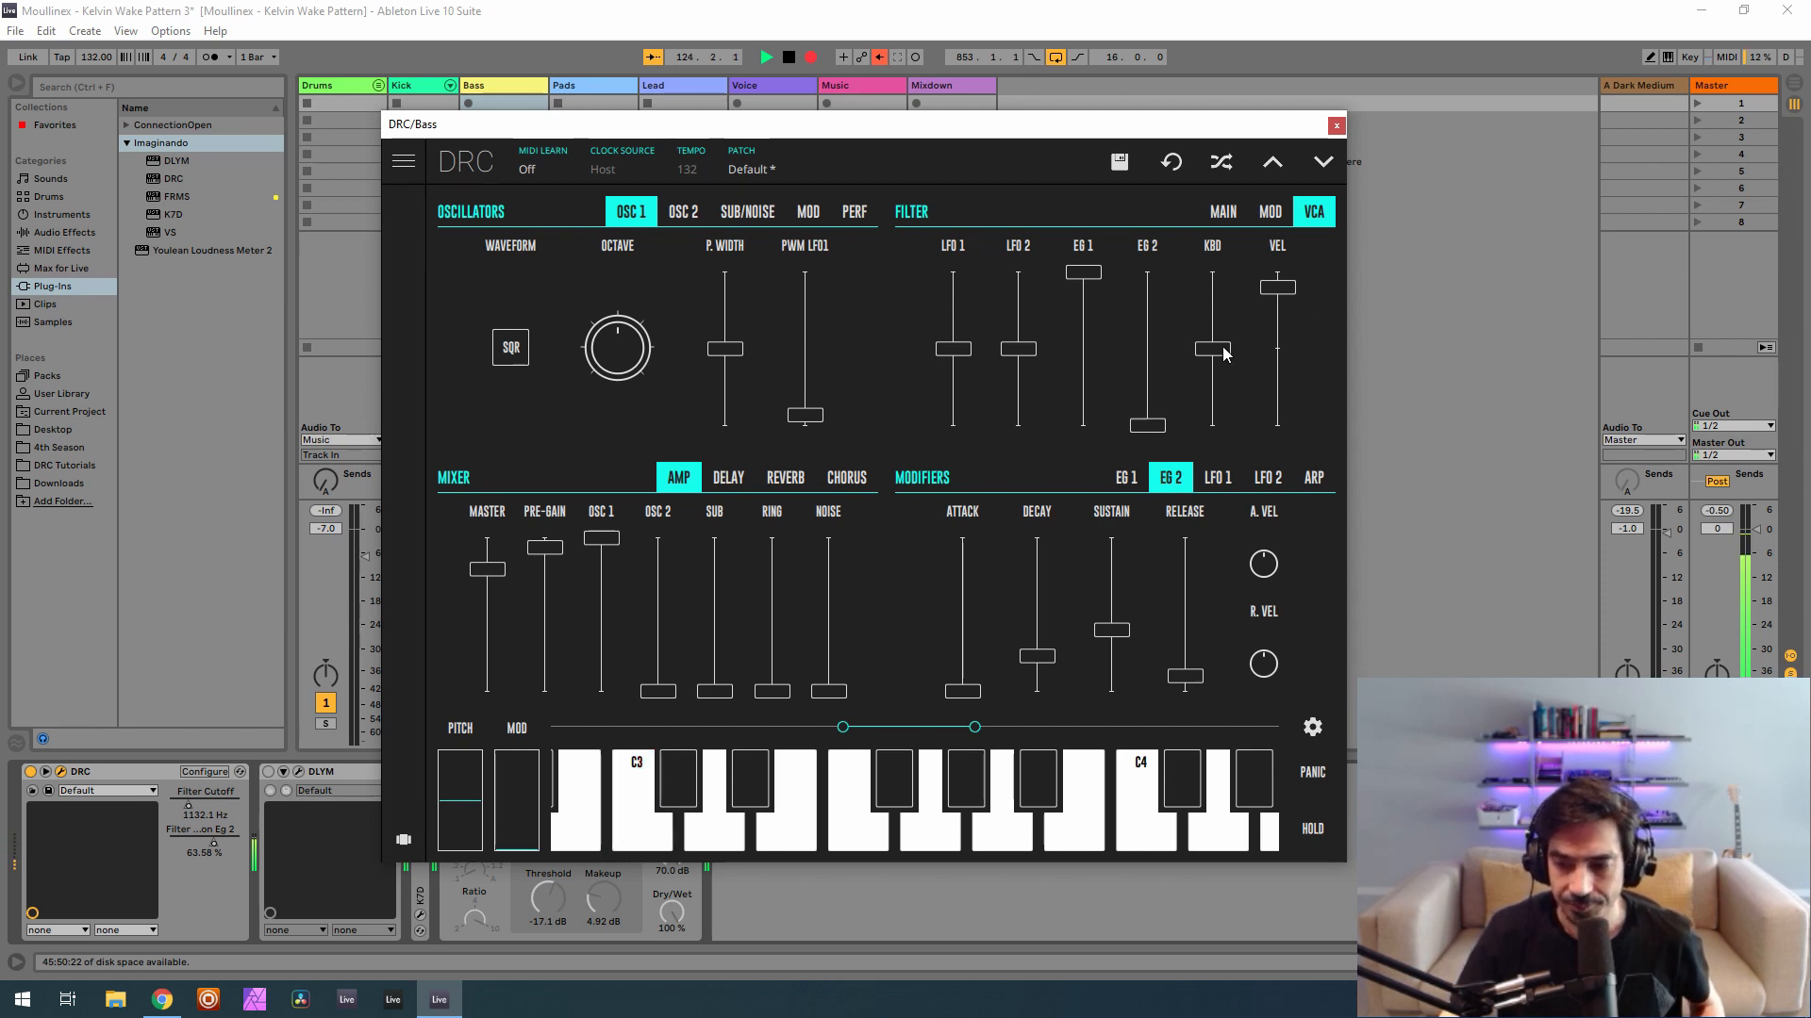
Lower envelope 1's decay, sustain and release, and give envelope 2 a lower sustain and slightly longer release.
{"action": "left_click", "coordinate": [1125, 477]}
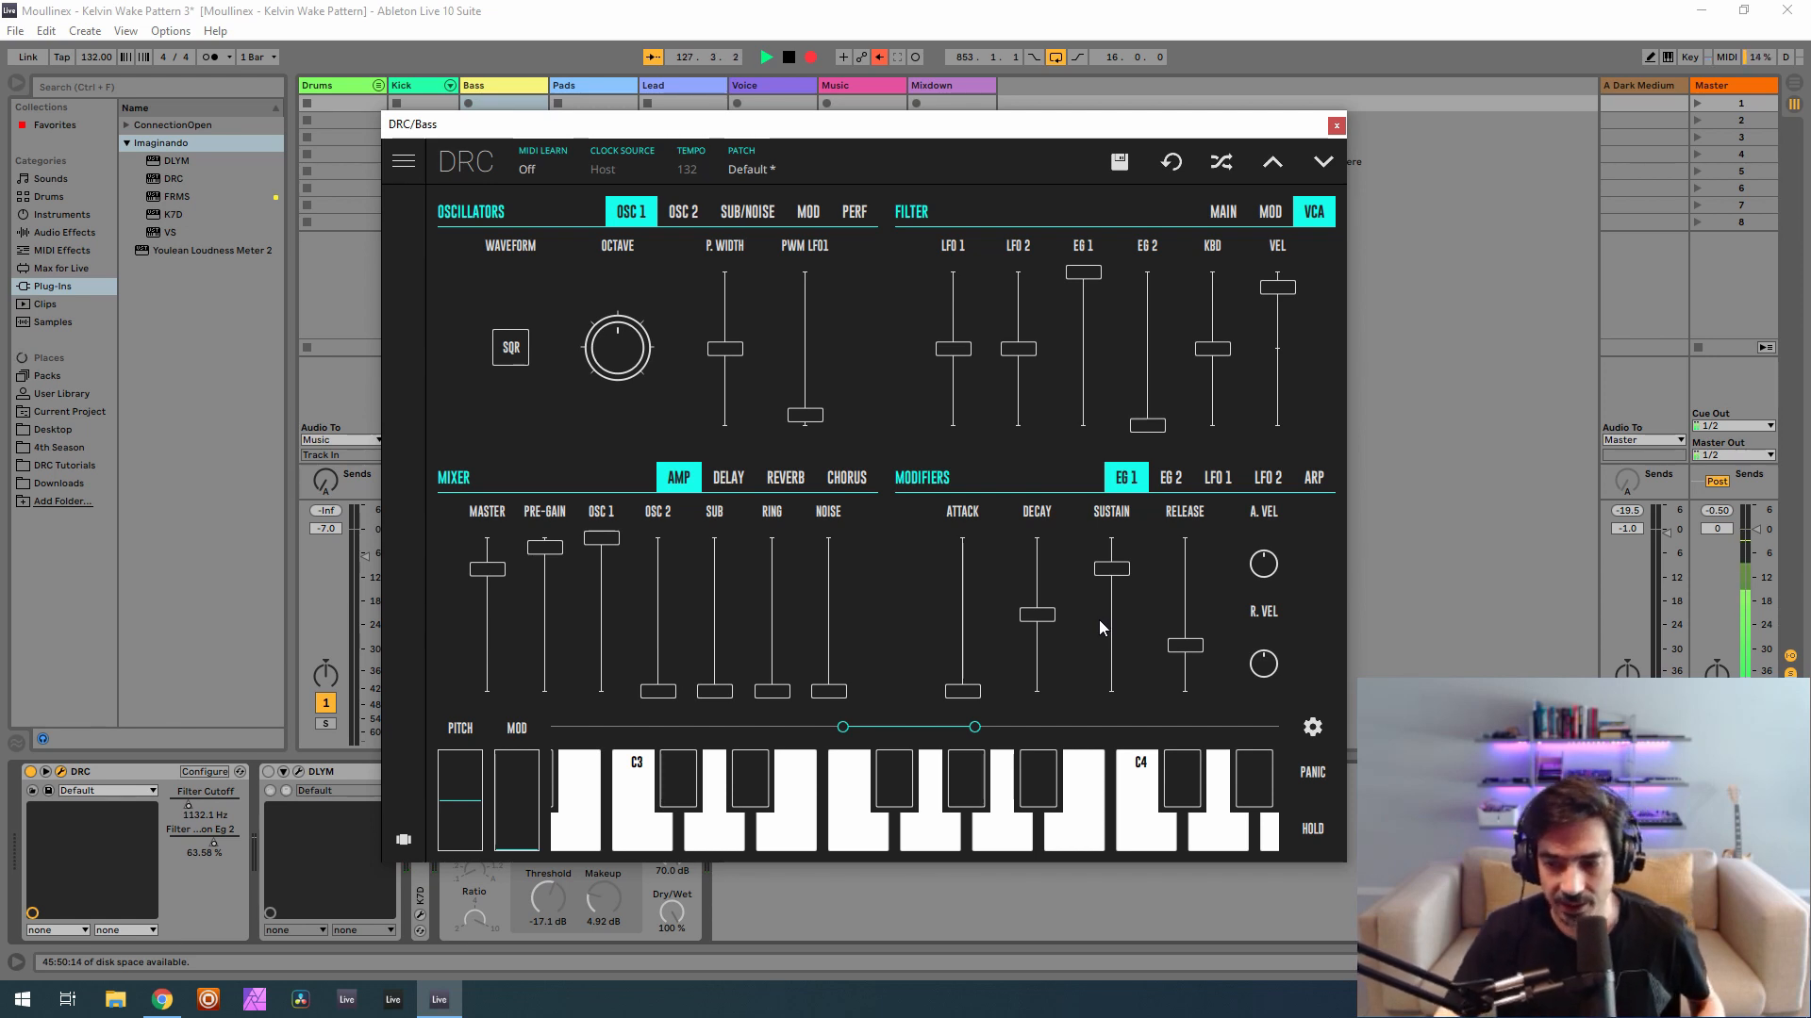
{"action": "left_click_drag", "start_coordinate": [1037, 614], "coordinate": [1202, 675]}
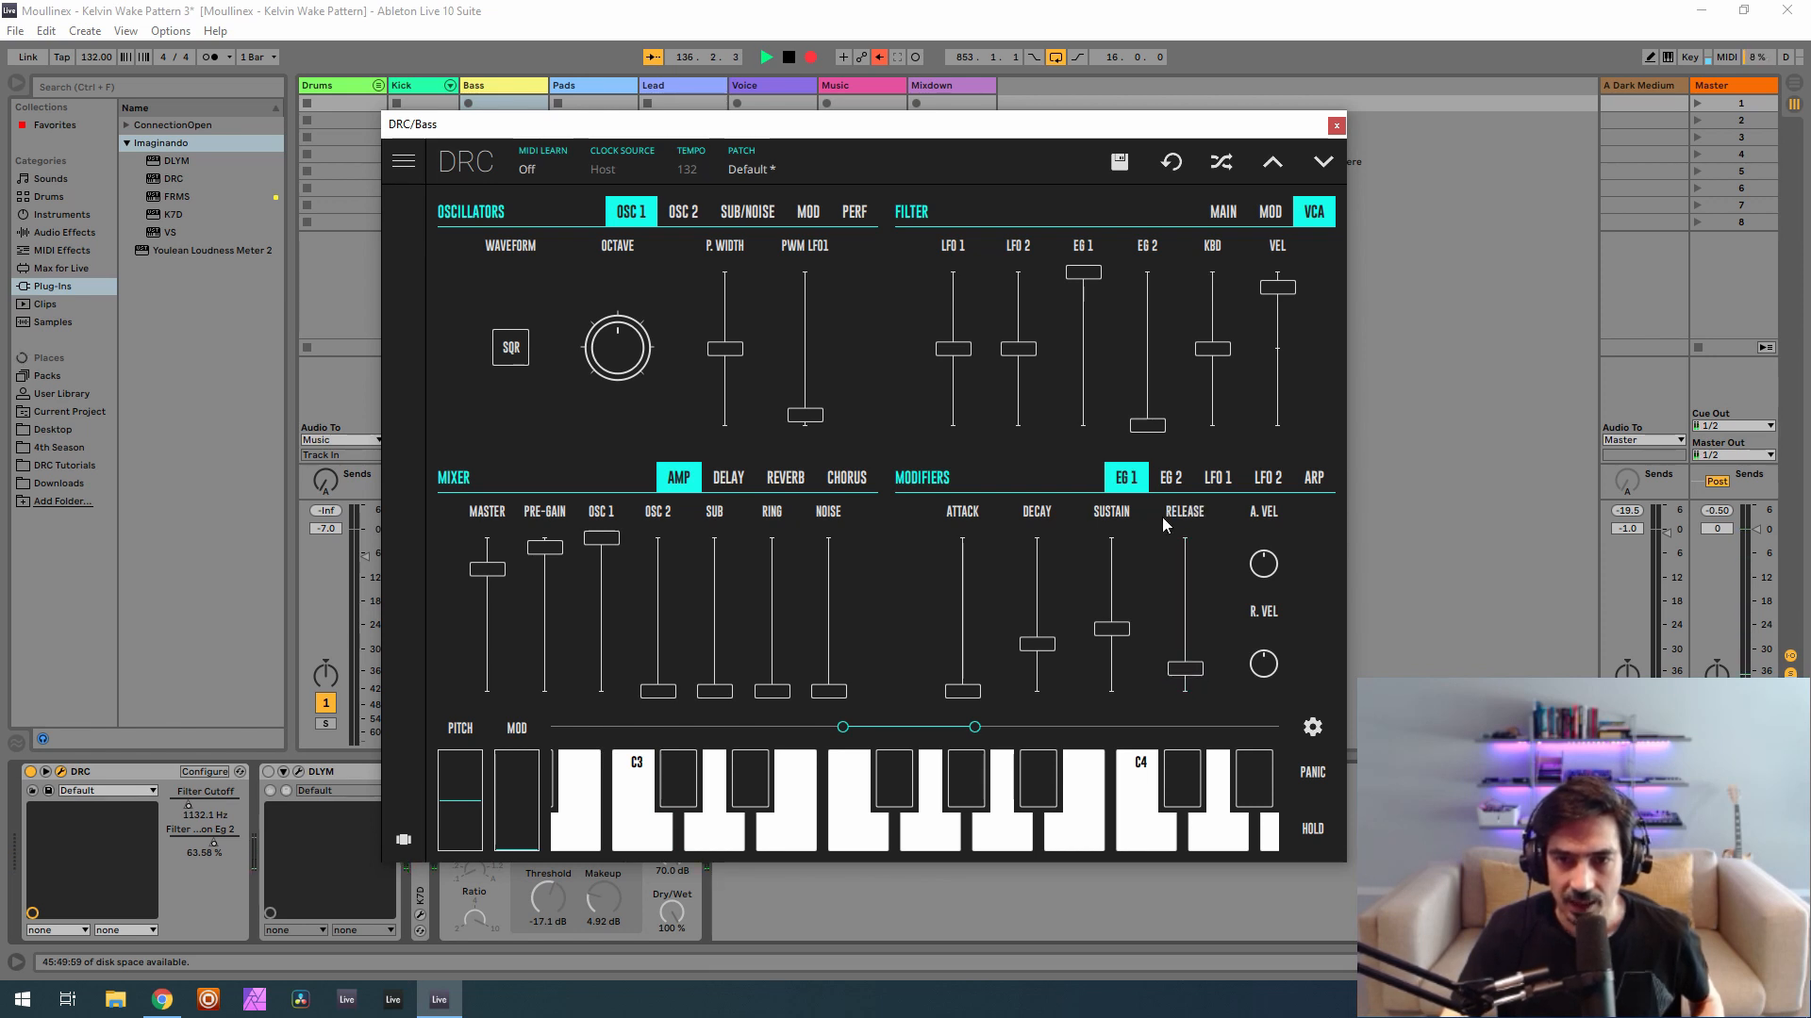
{"action": "left_click", "coordinate": [1170, 479]}
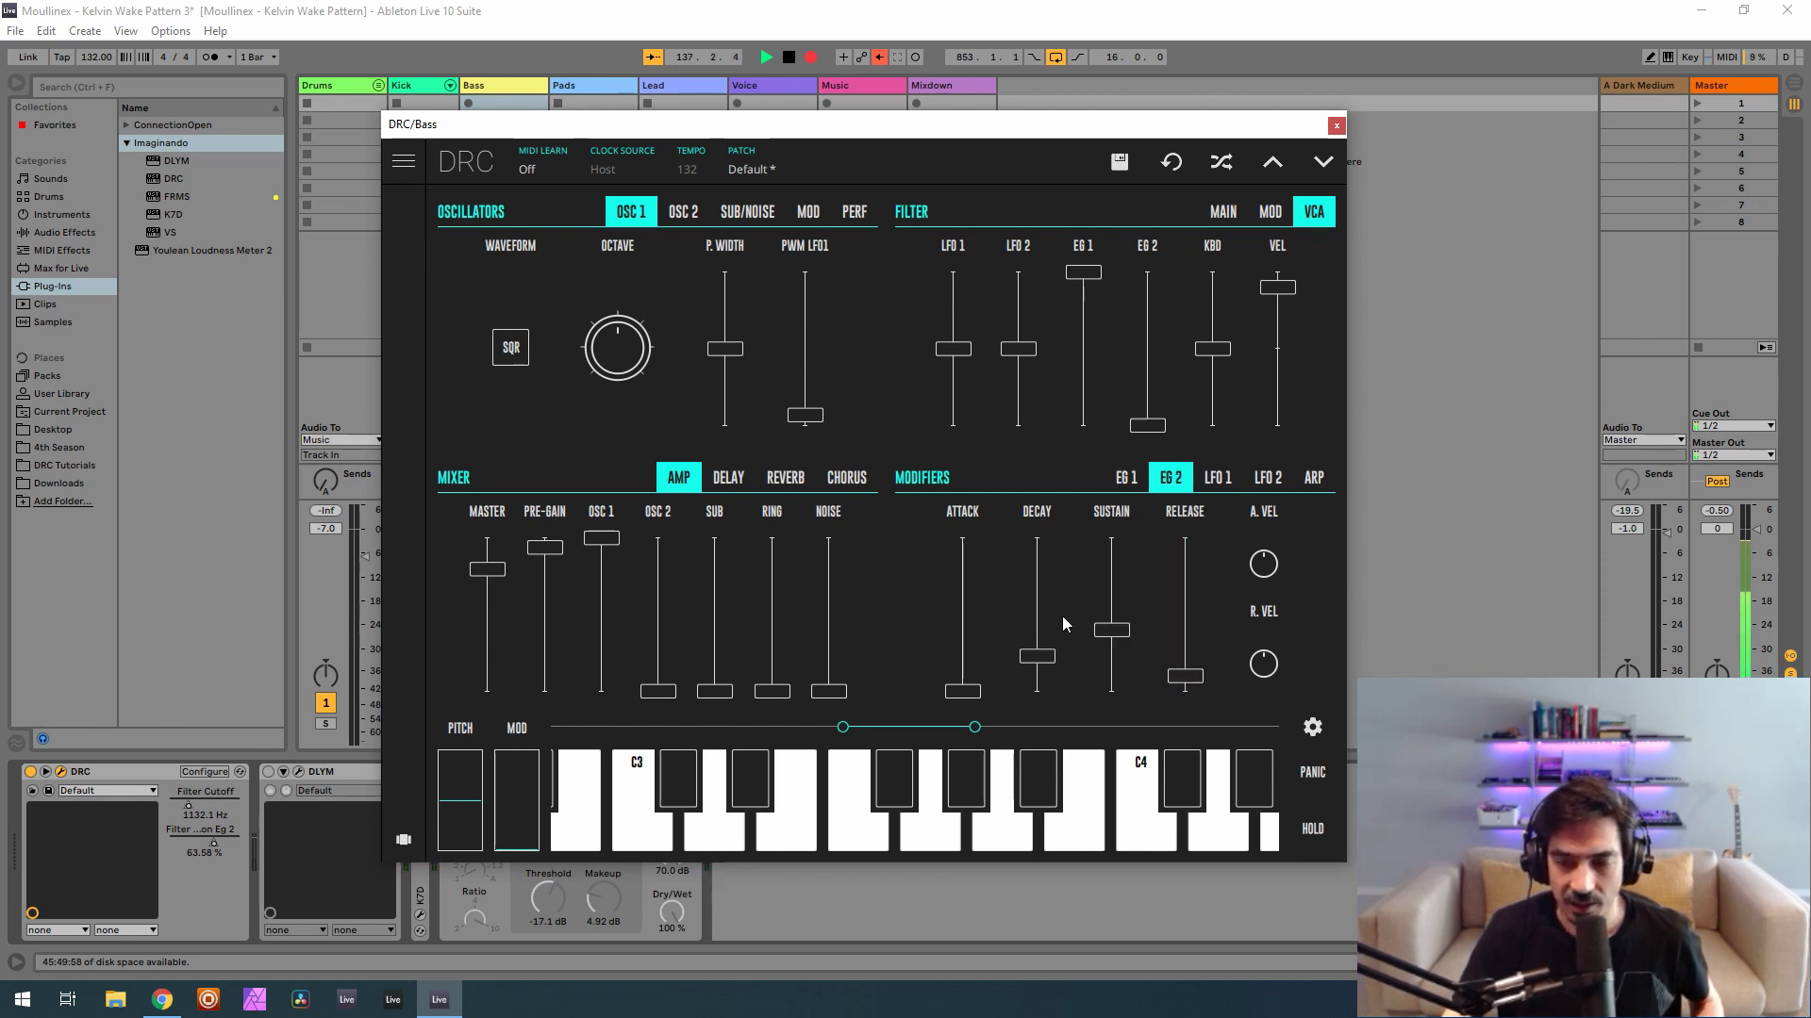
{"action": "left_click_drag", "start_coordinate": [1038, 656], "coordinate": [1204, 660]}
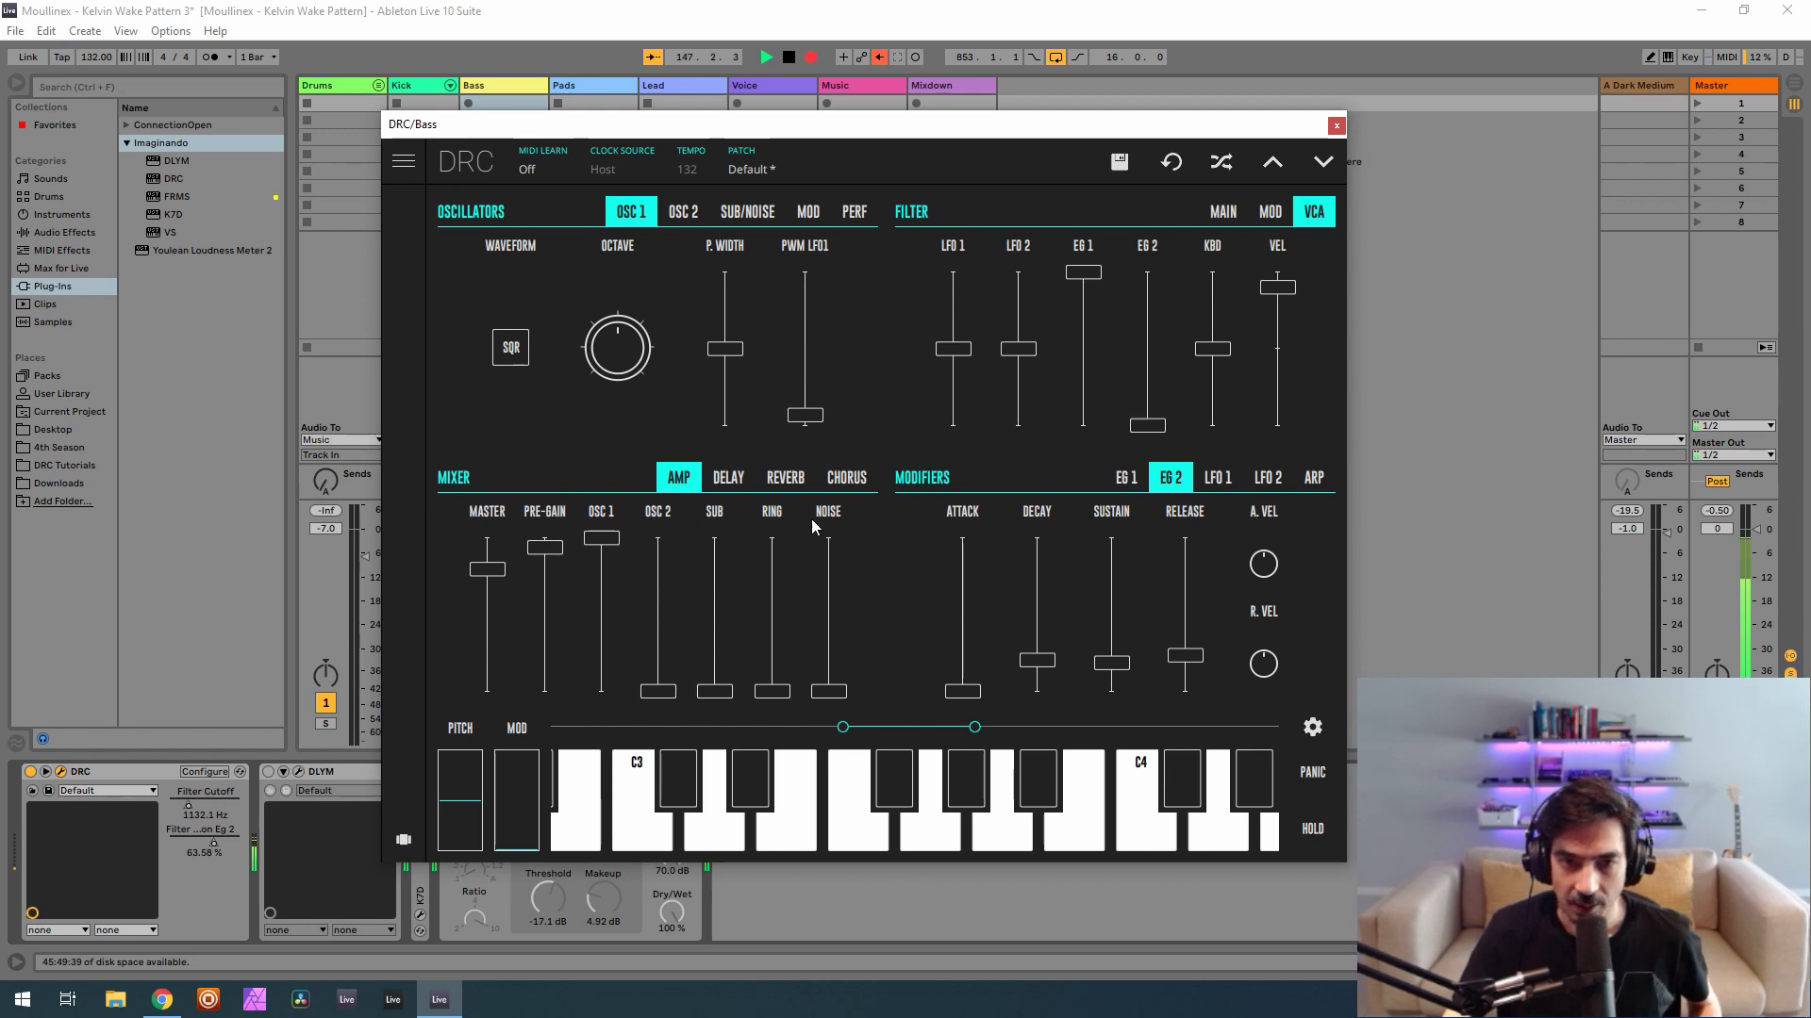
Raise the Bass DRC's reverb amount to about 0.2 with a longer decay, and raise the Bass track's send to A-Dark Medium Room.
{"action": "left_click", "coordinate": [780, 478]}
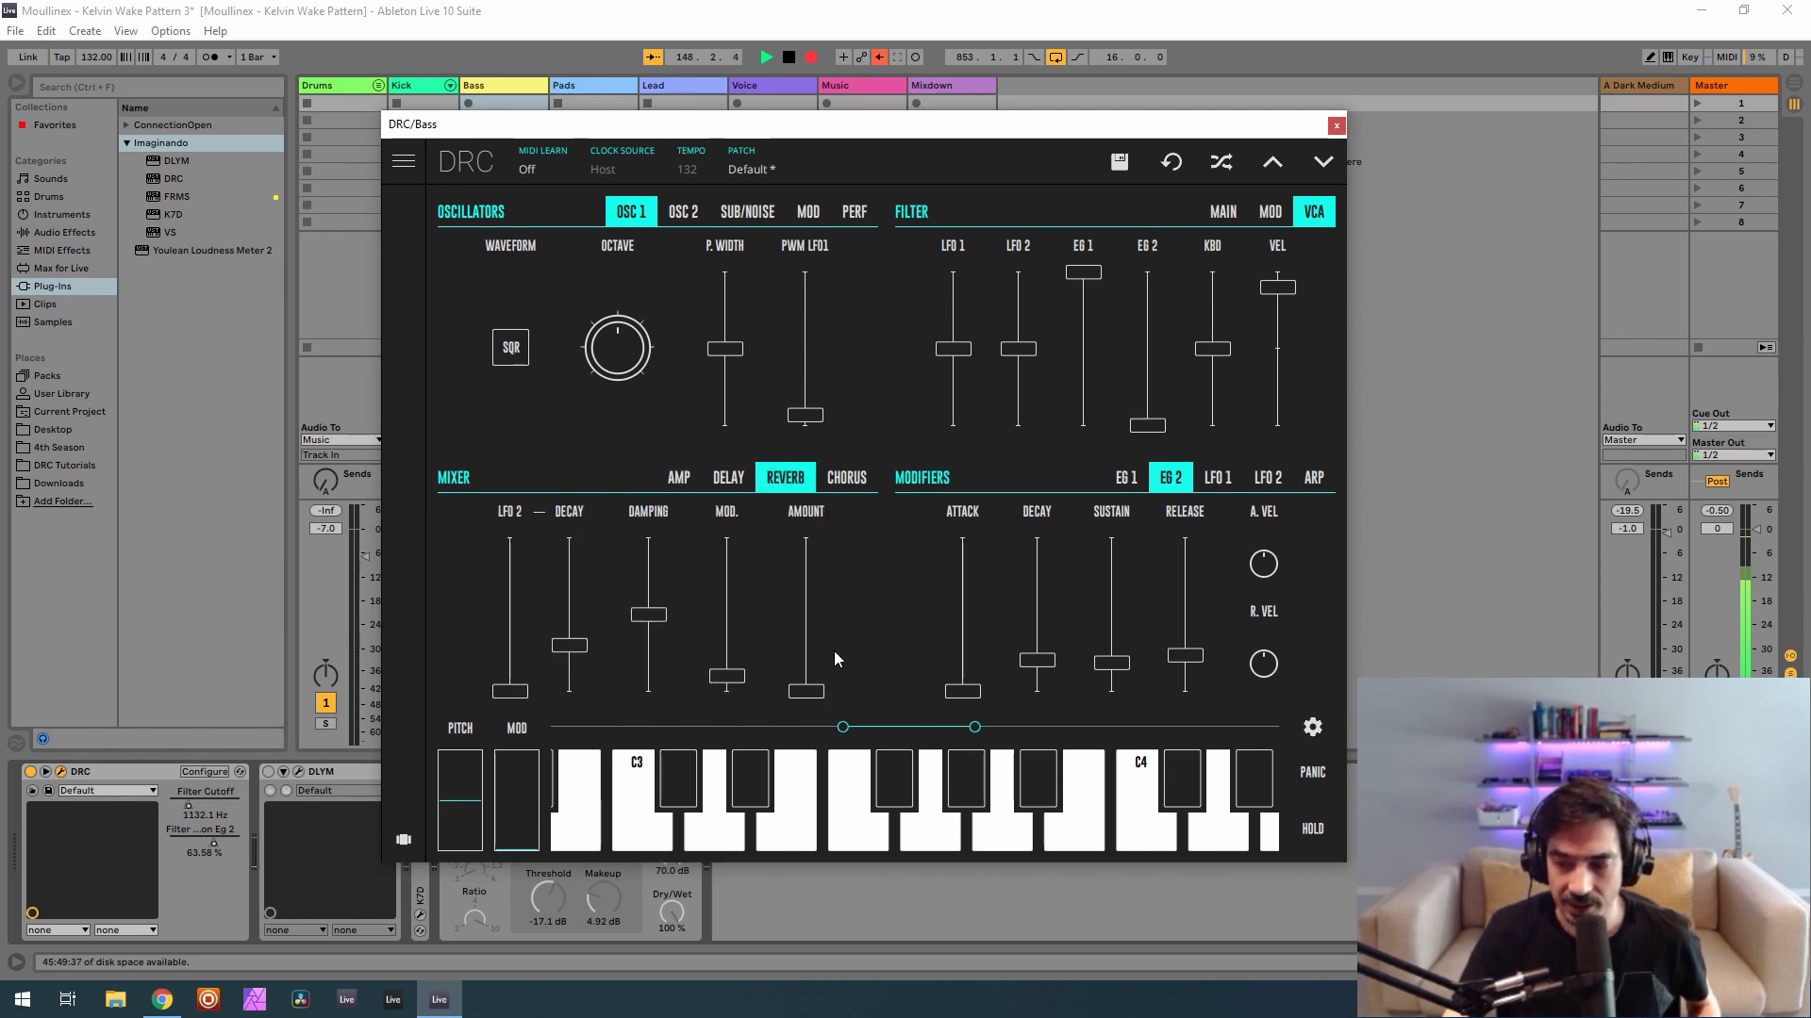
{"action": "left_click_drag", "start_coordinate": [812, 669], "coordinate": [841, 659]}
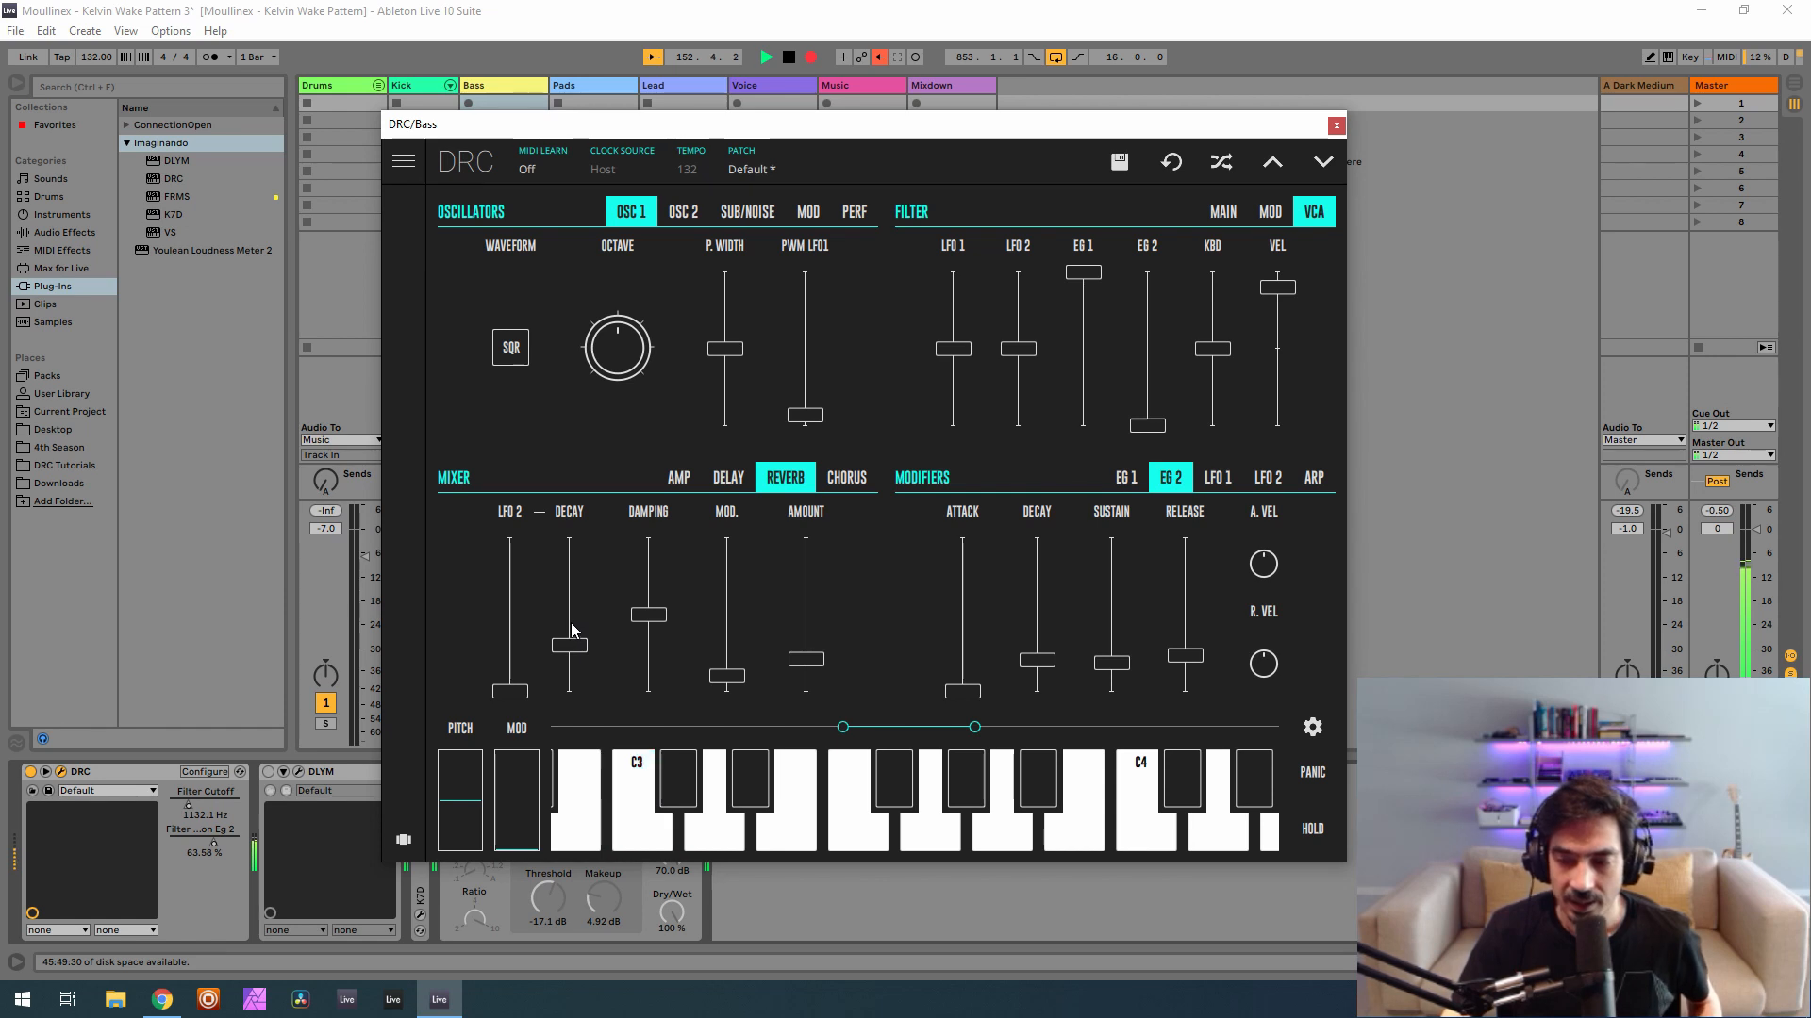
{"action": "left_click_drag", "start_coordinate": [570, 622], "coordinate": [811, 603]}
{"action": "left_click", "coordinate": [1336, 126]}
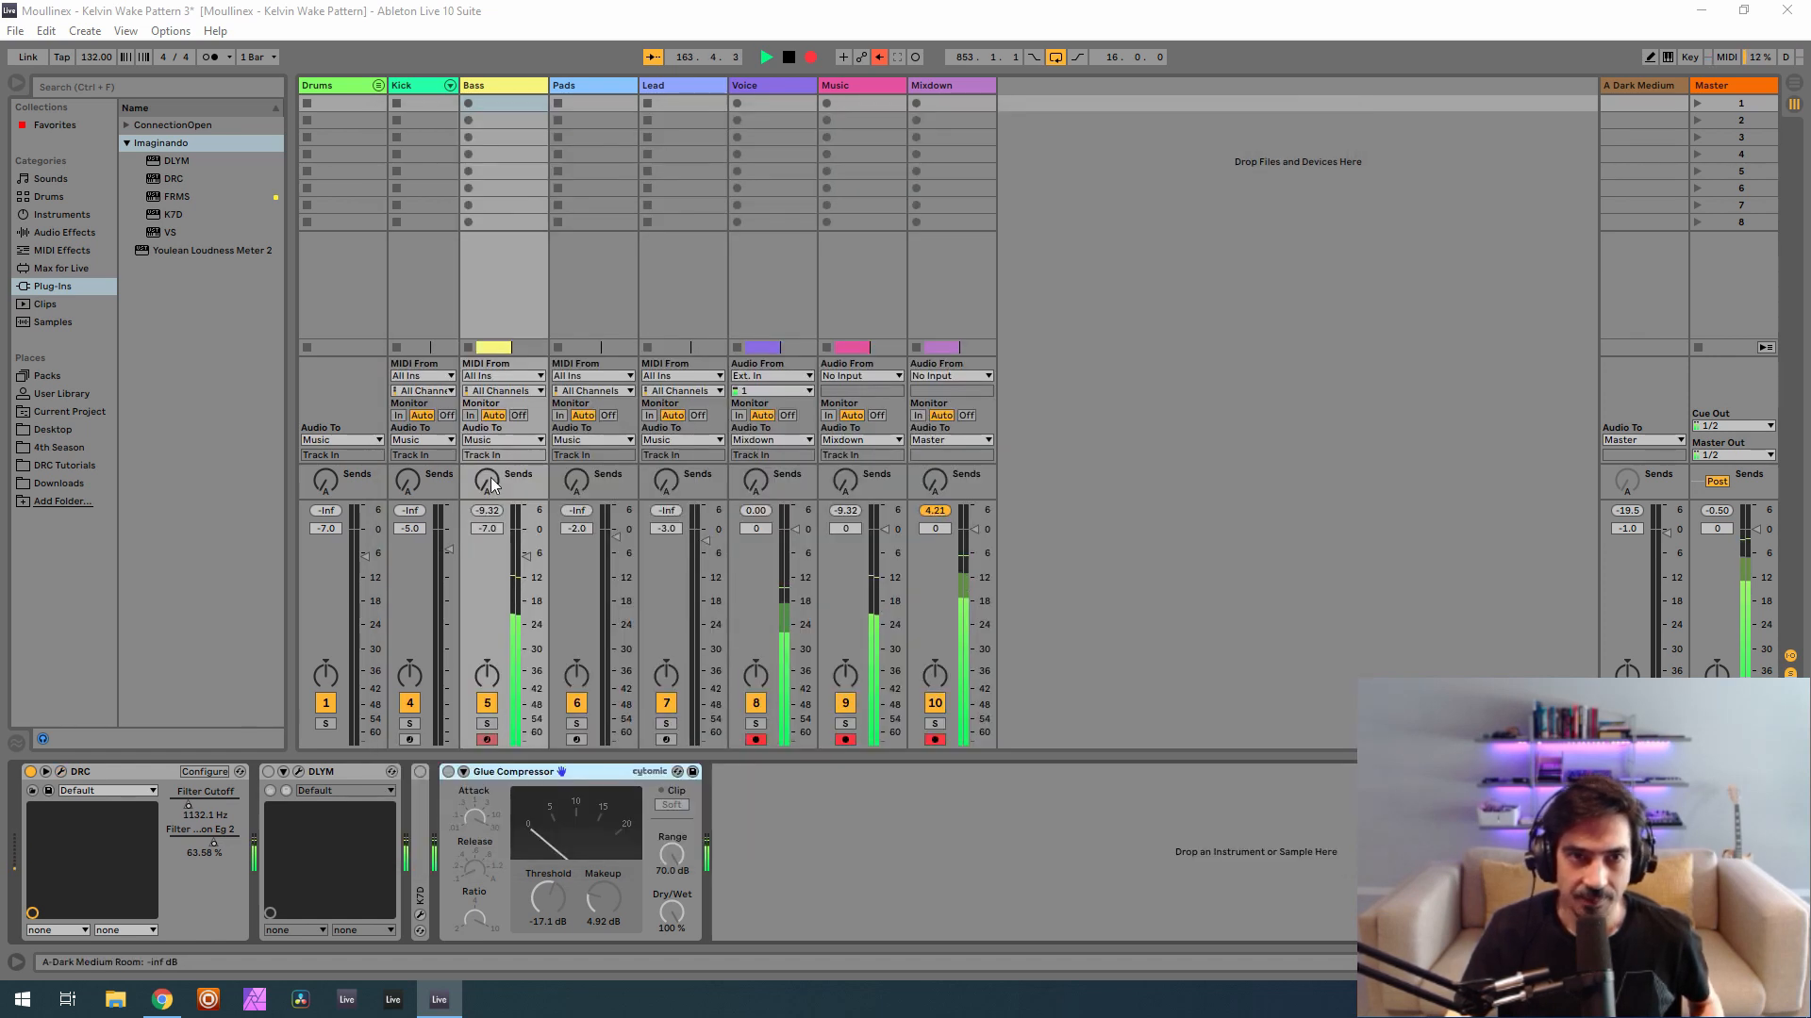
{"action": "left_click", "coordinate": [493, 479]}
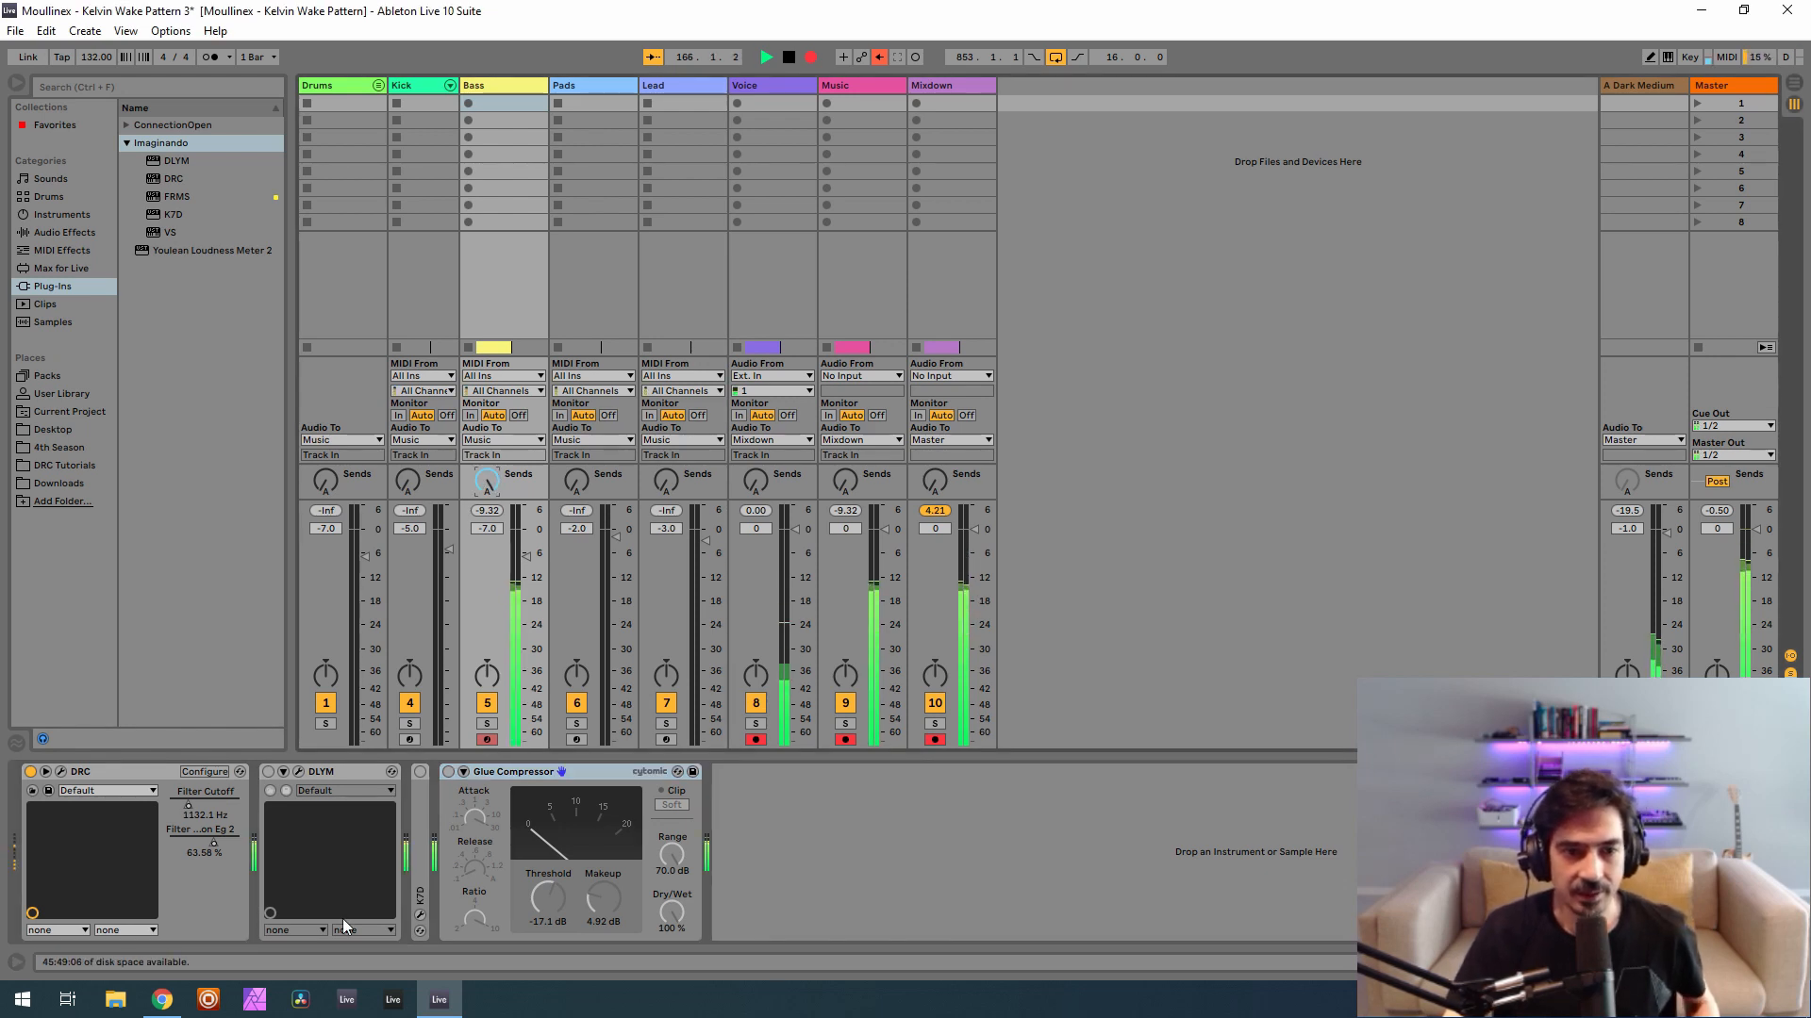
Turn on the Bass track's DLYM effect and slightly adjust its crossover.
{"action": "left_click", "coordinate": [299, 772]}
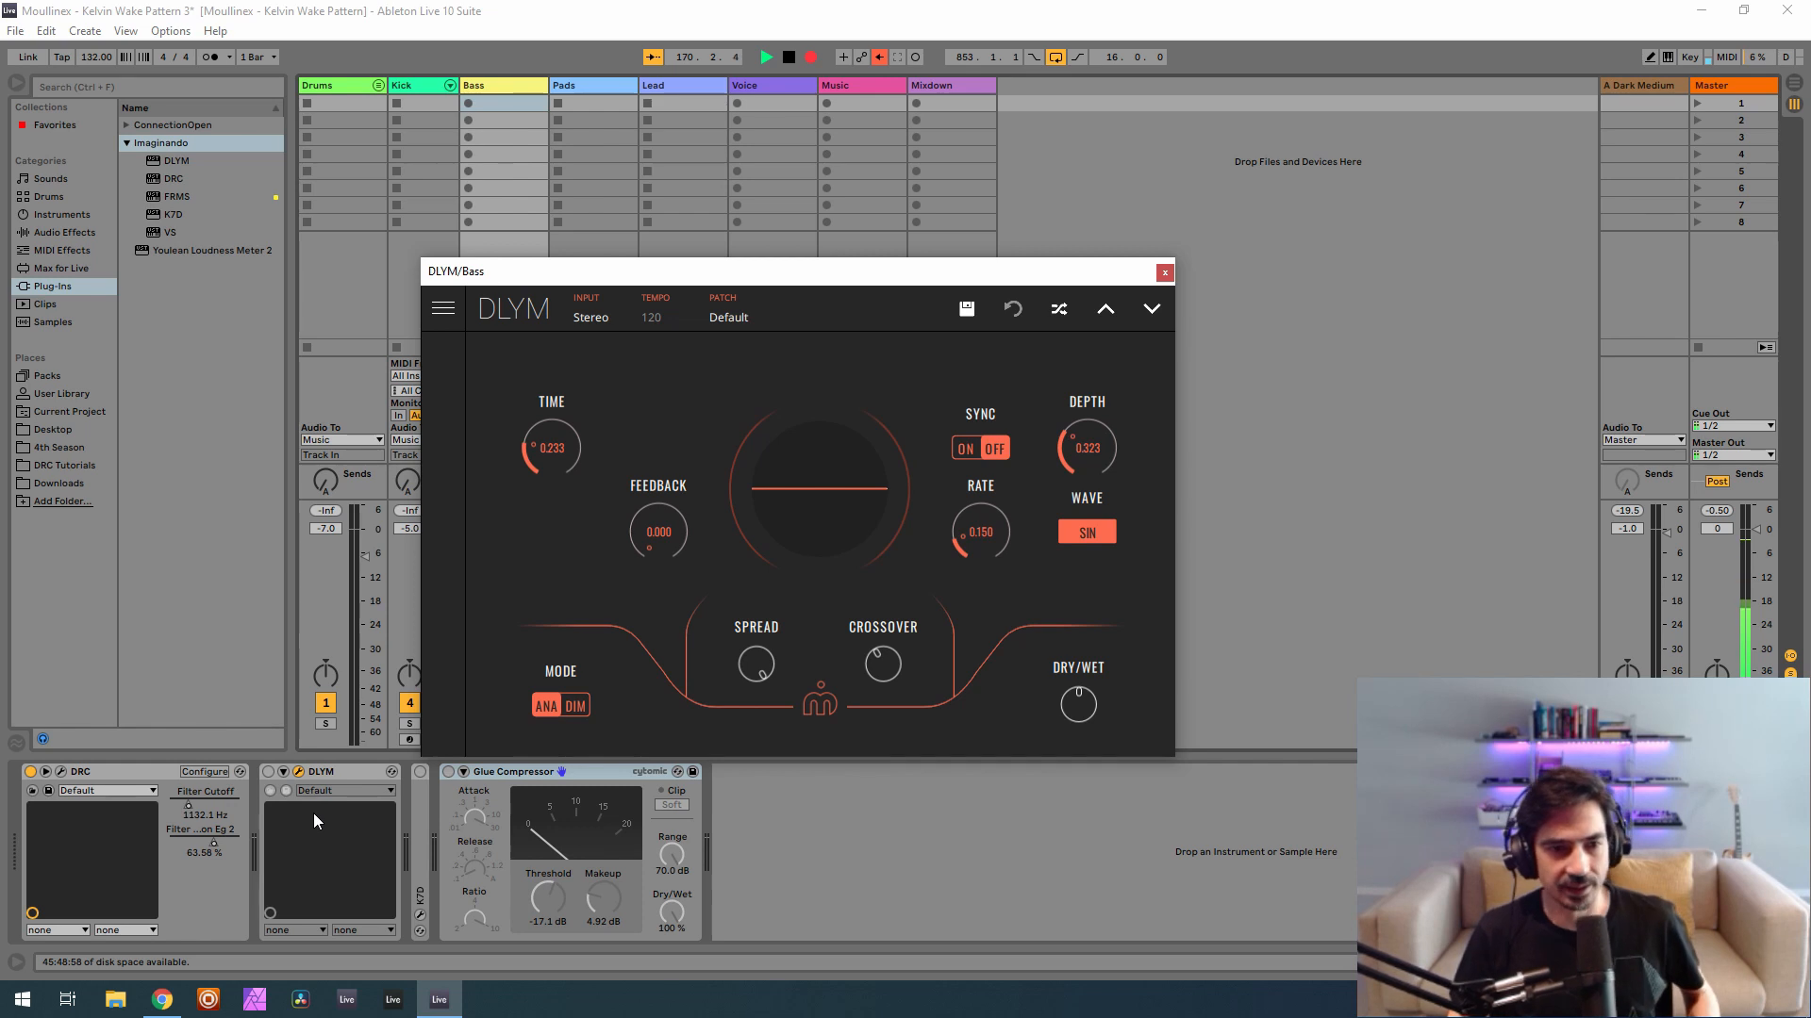
{"action": "left_click", "coordinate": [268, 773]}
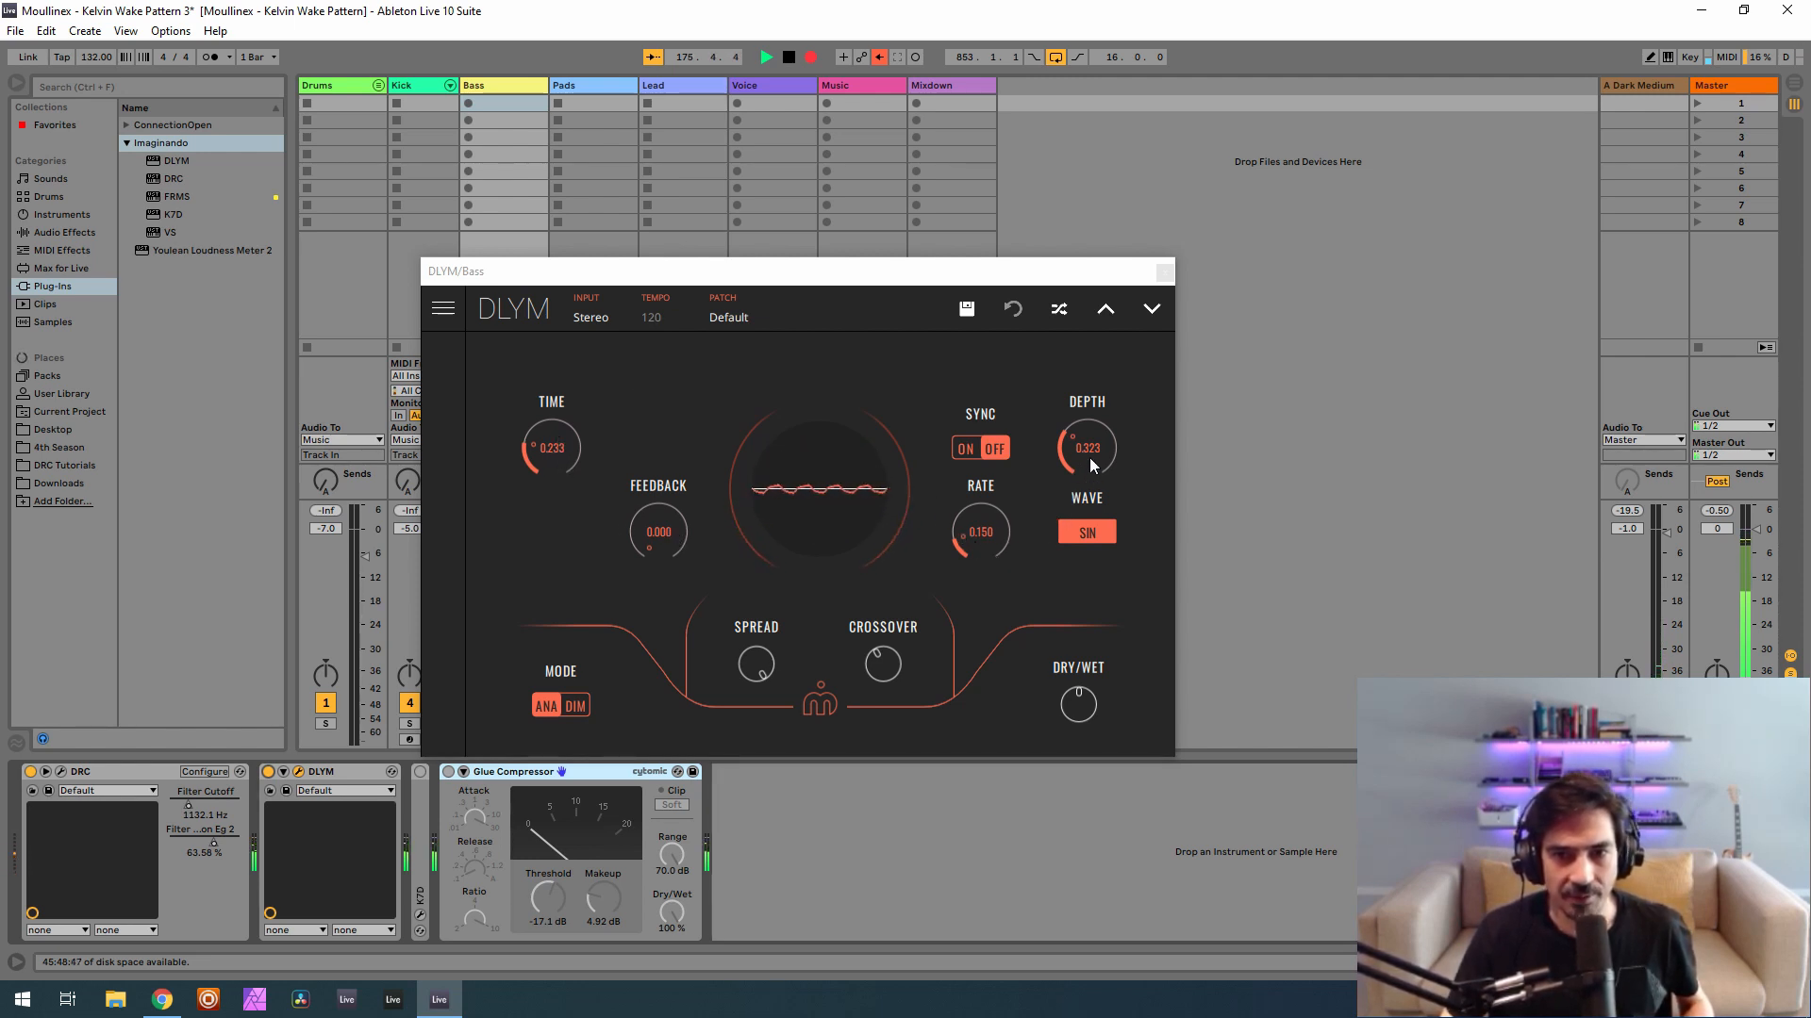
{"action": "mouse_move", "coordinate": [895, 657]}
{"action": "left_mouse_down"}
{"action": "mouse_move", "coordinate": [911, 647]}
{"action": "mouse_move", "coordinate": [895, 658]}
{"action": "left_mouse_up"}
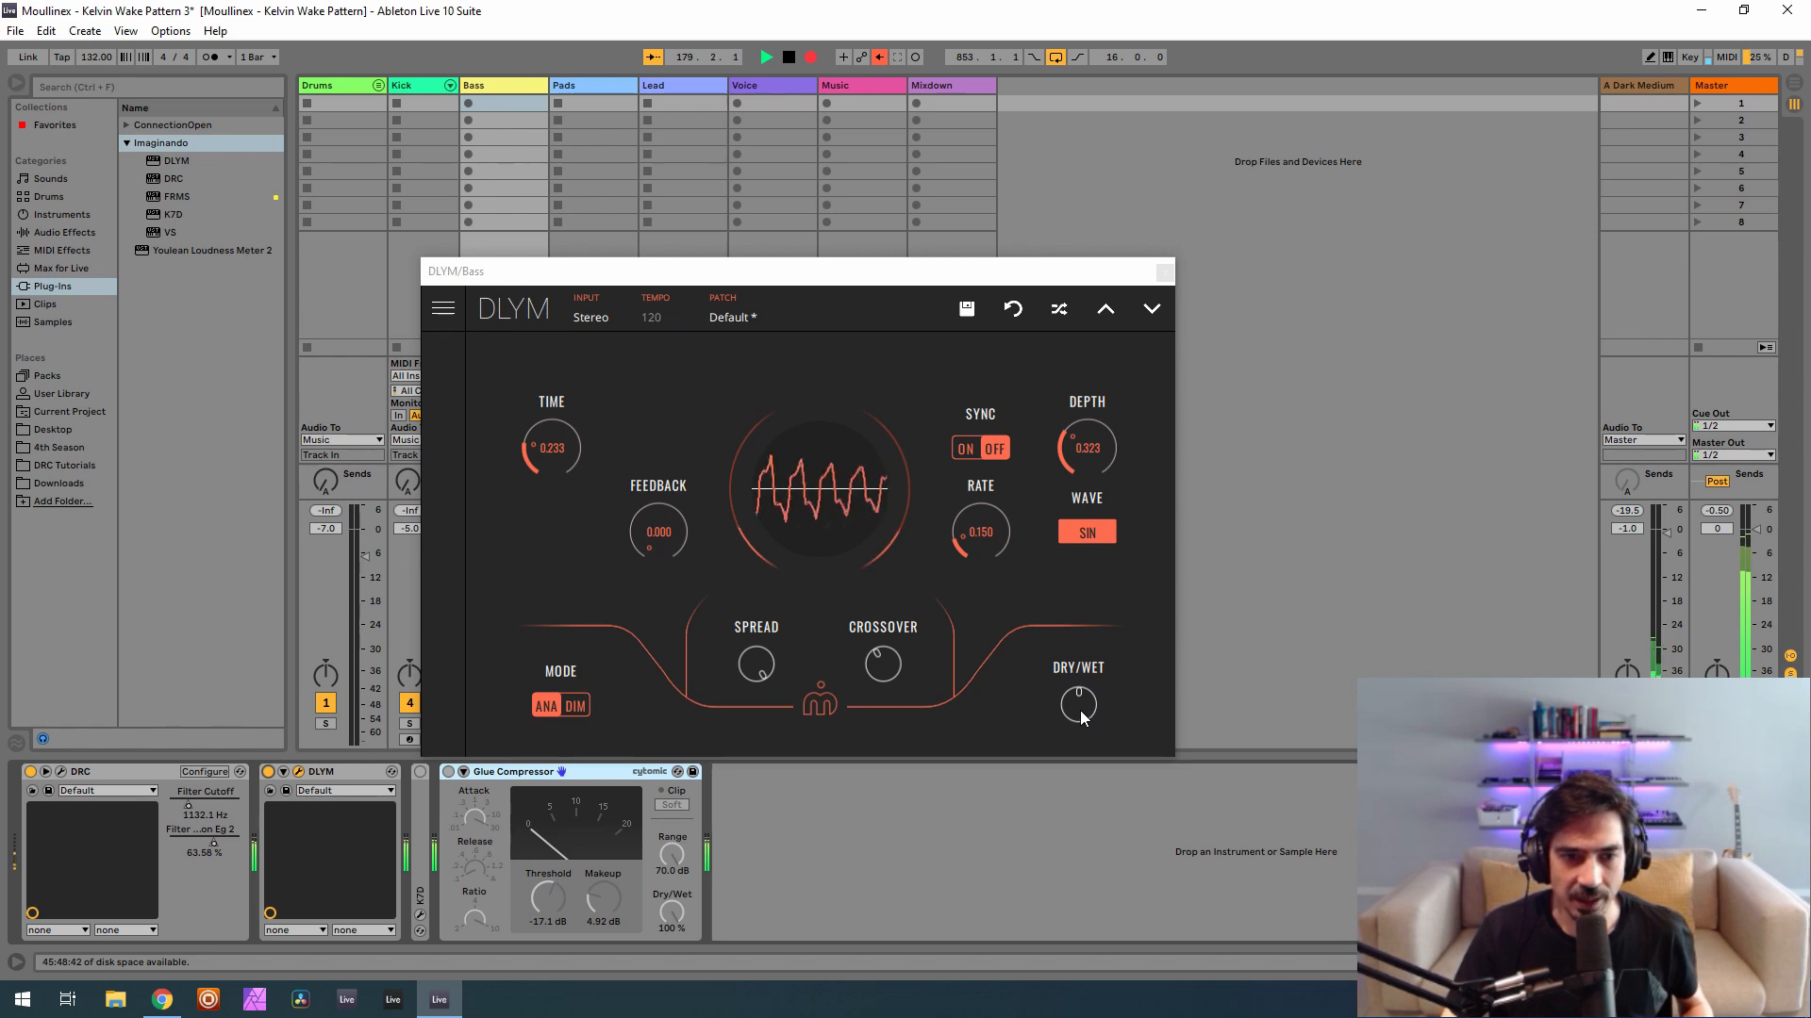
{"action": "left_click", "coordinate": [1164, 273]}
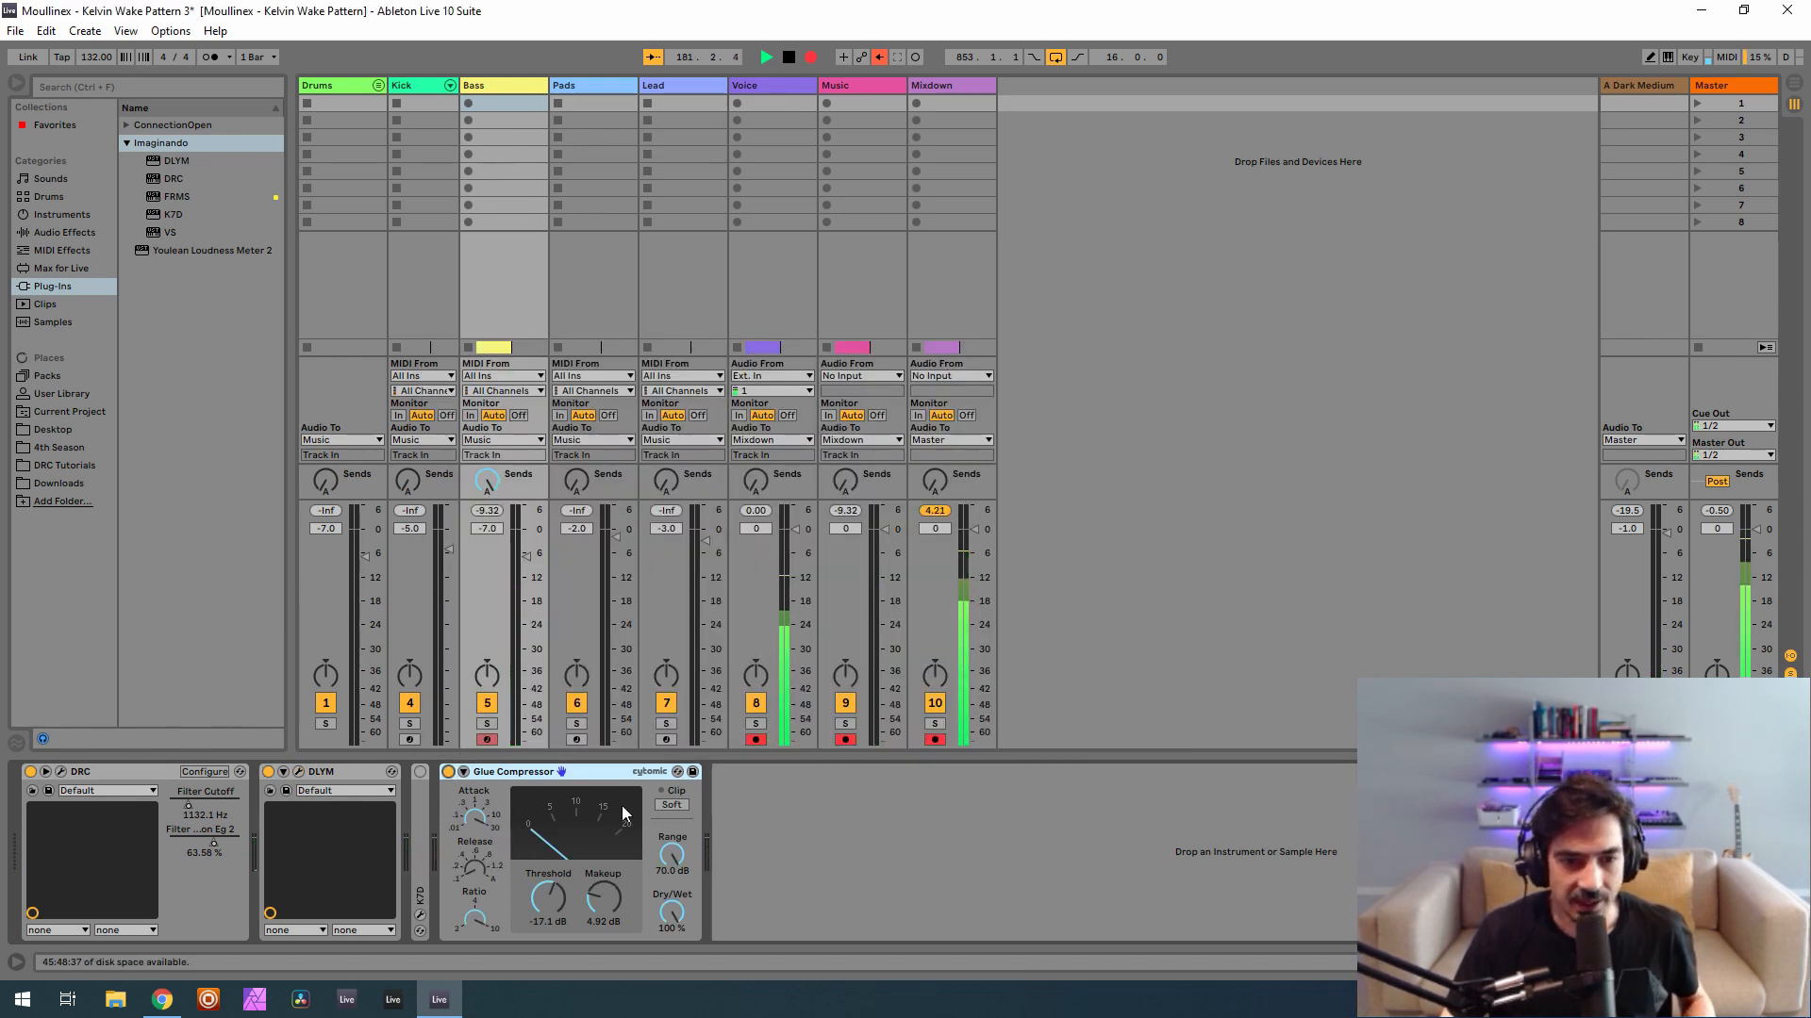
Place the Glue Compressor ahead of K7D in the Bass device chain, and switch on and unfold K7D.
{"action": "left_click_drag", "start_coordinate": [506, 775], "coordinate": [419, 775]}
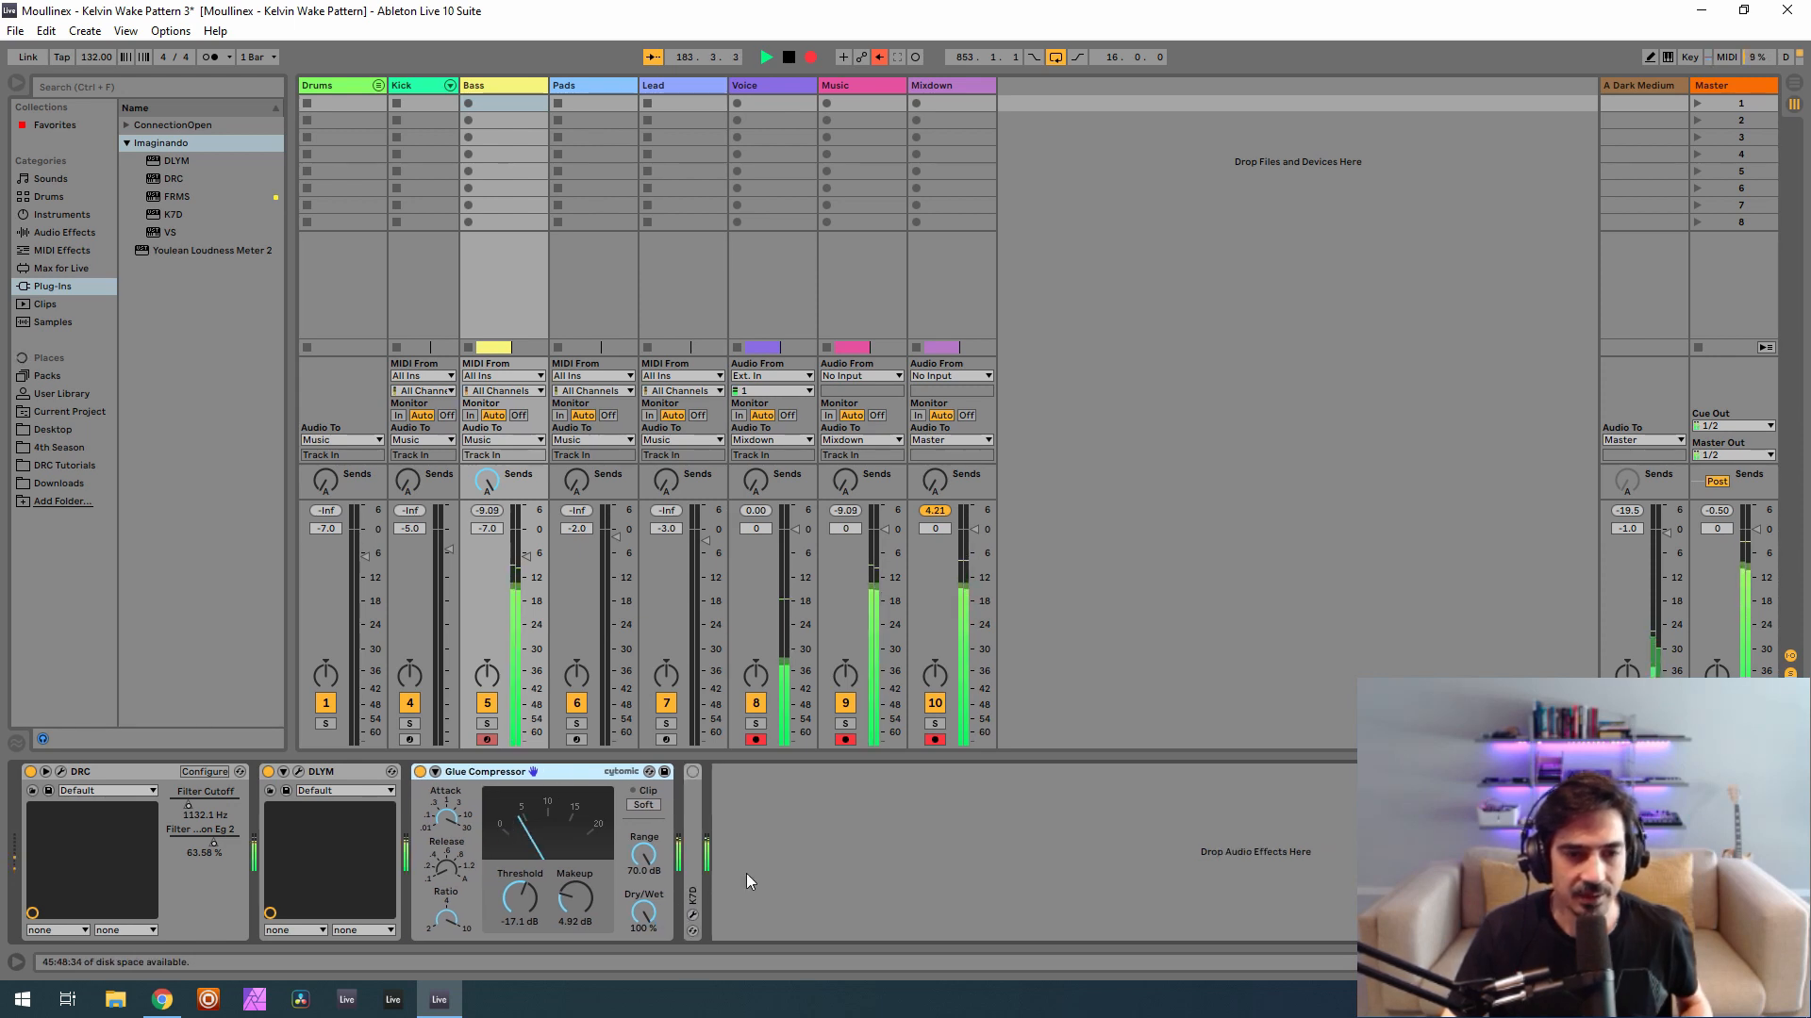
{"action": "left_click", "coordinate": [688, 811]}
{"action": "double_click", "coordinate": [689, 799]}
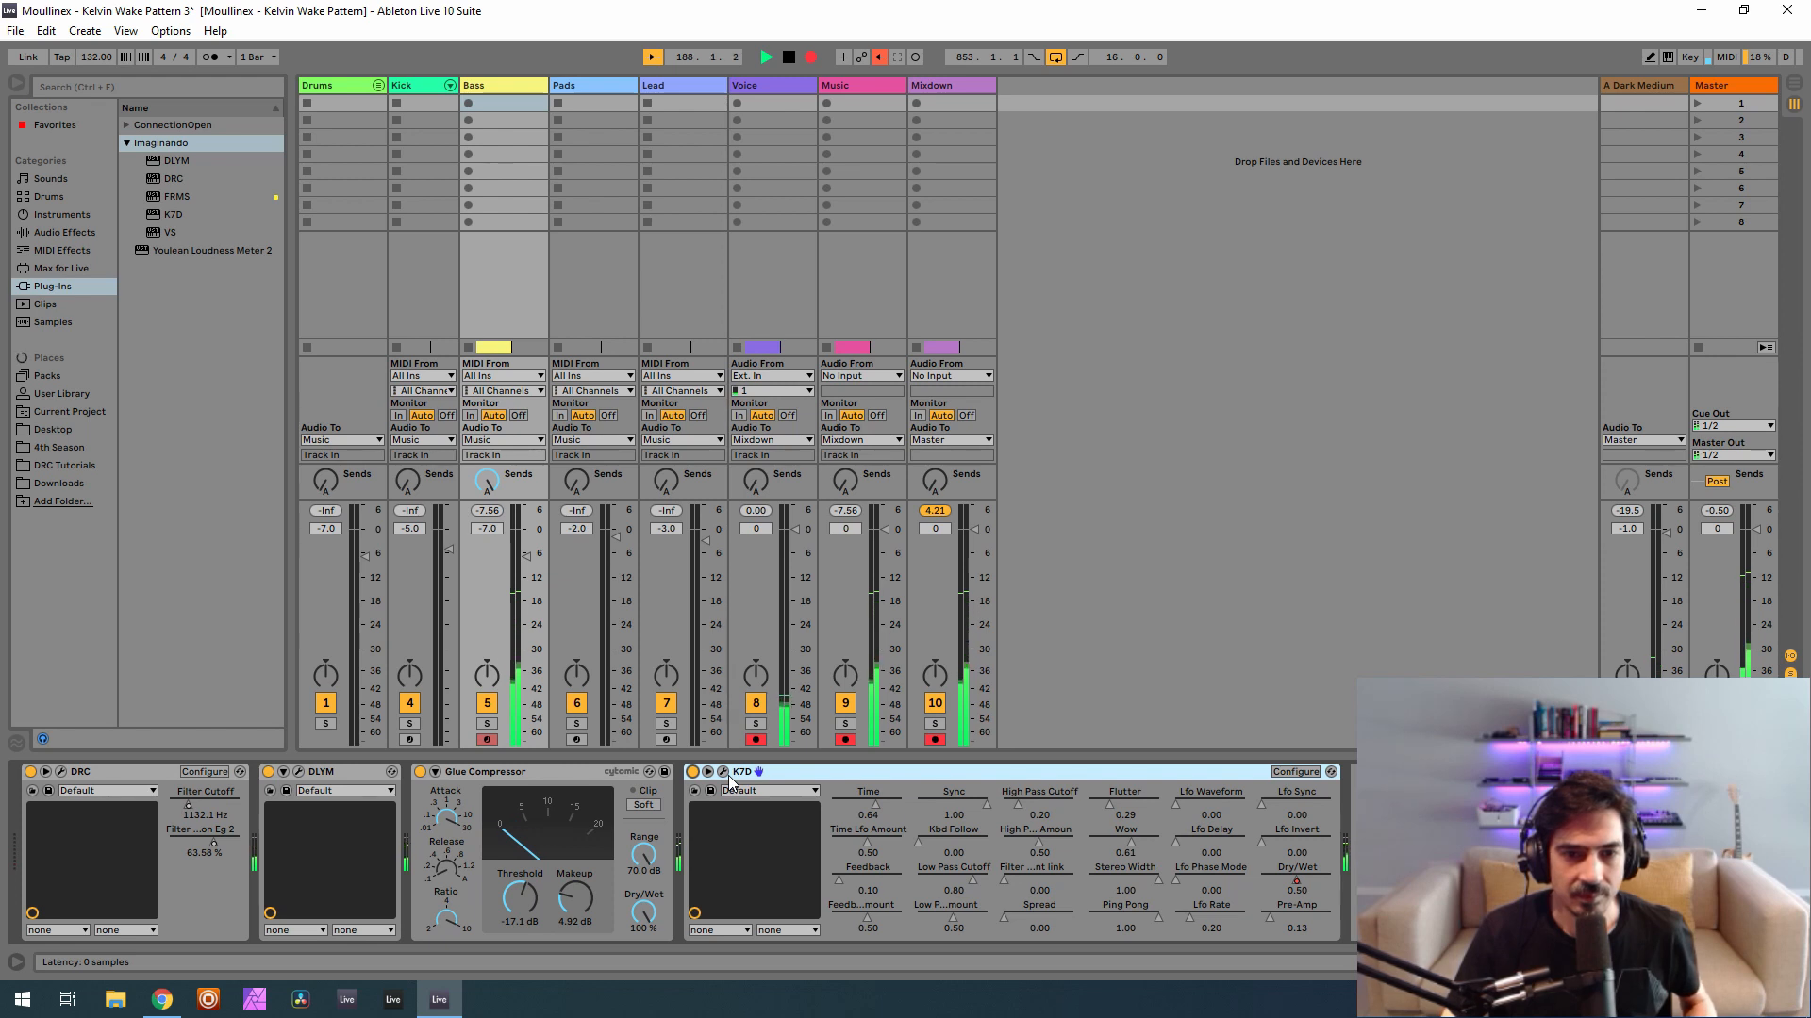
Fine-tune K7D's feedback to about 0.10 and inspect its character settings for spread, stereo width, wow and flutter.
{"action": "left_click", "coordinate": [756, 771]}
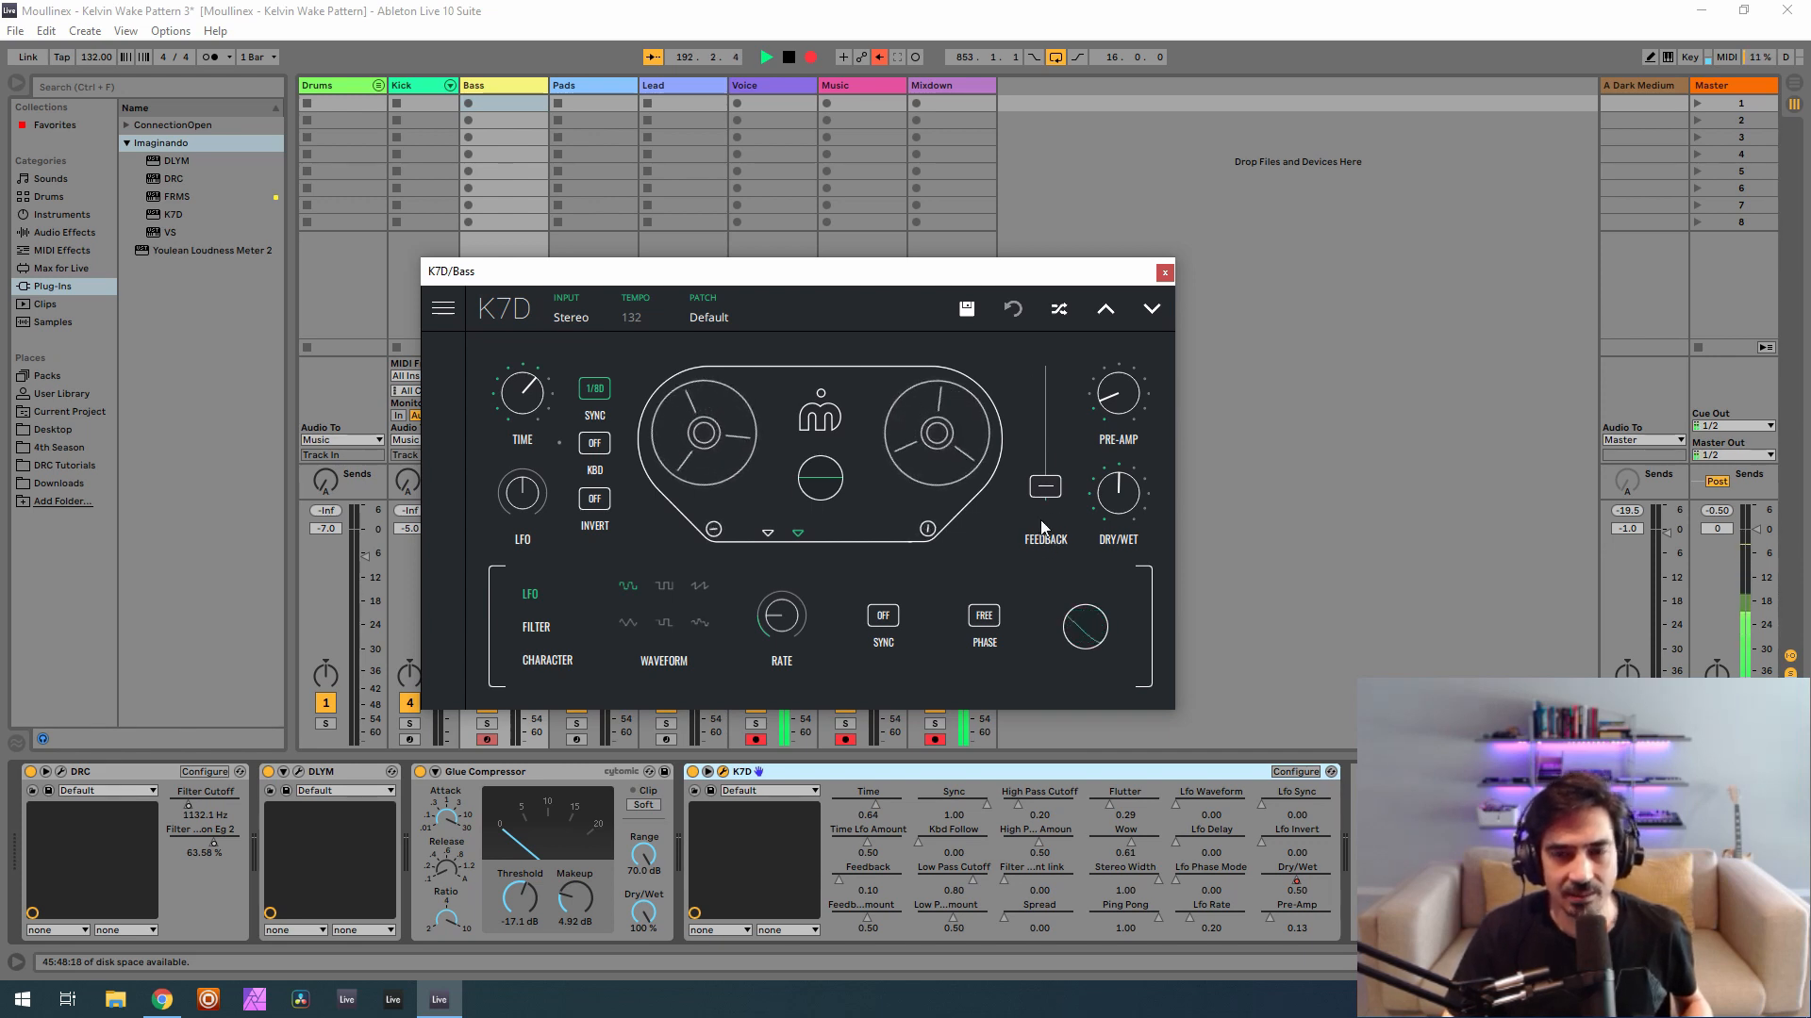
{"action": "left_click_drag", "start_coordinate": [1046, 489], "coordinate": [1047, 488]}
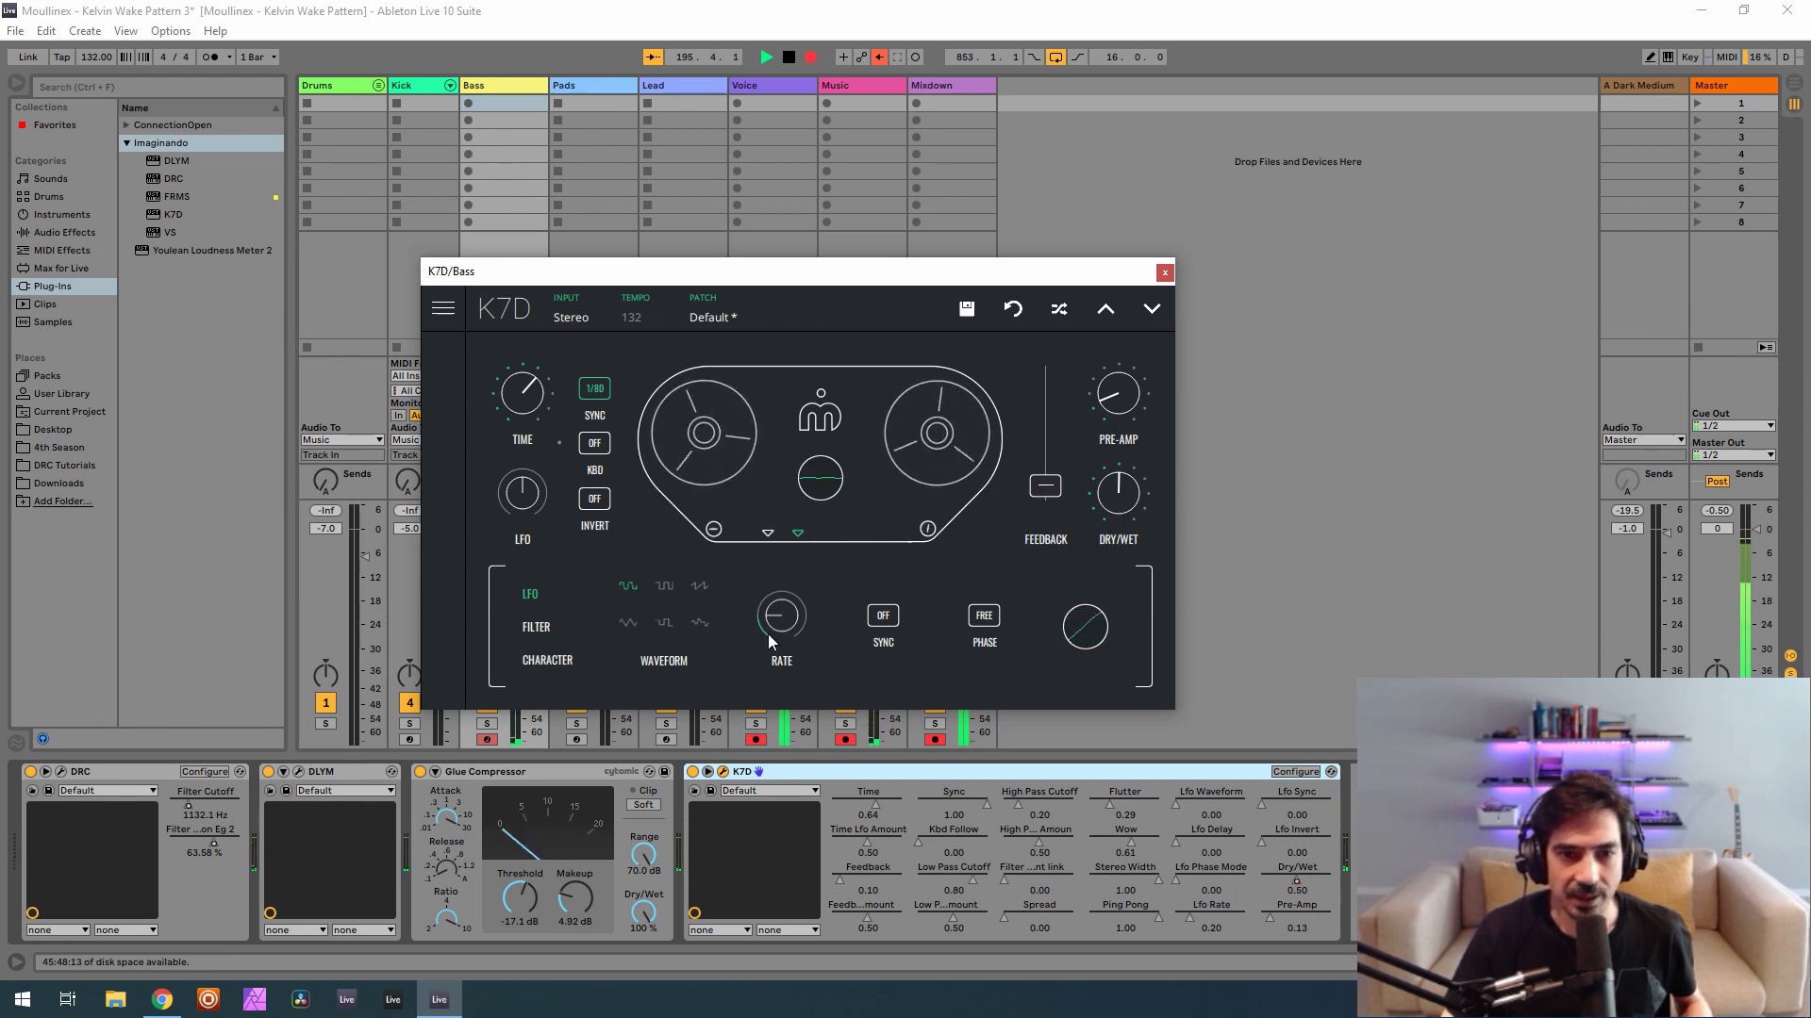
{"action": "left_click", "coordinate": [551, 659]}
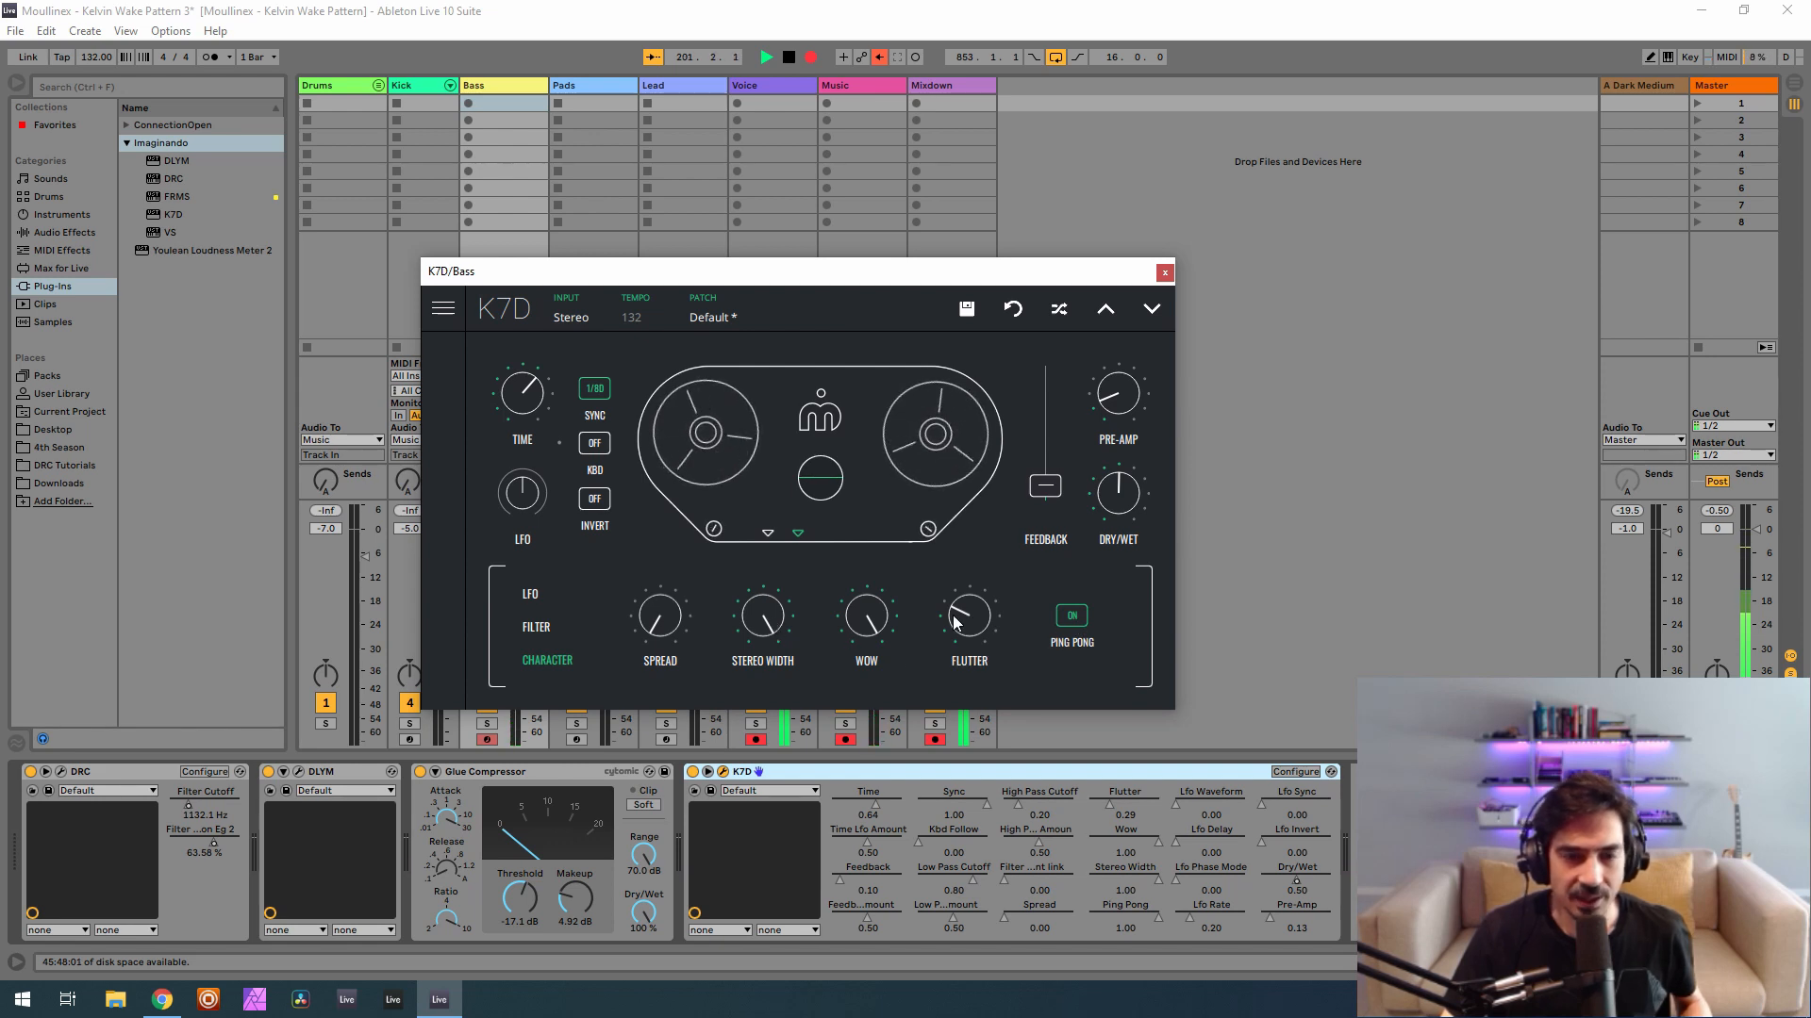
{"action": "left_click", "coordinate": [1163, 274]}
On the Pads track, bypass DLYM and load the Factory bank's Default patch in DRC.
{"action": "left_click", "coordinate": [564, 85]}
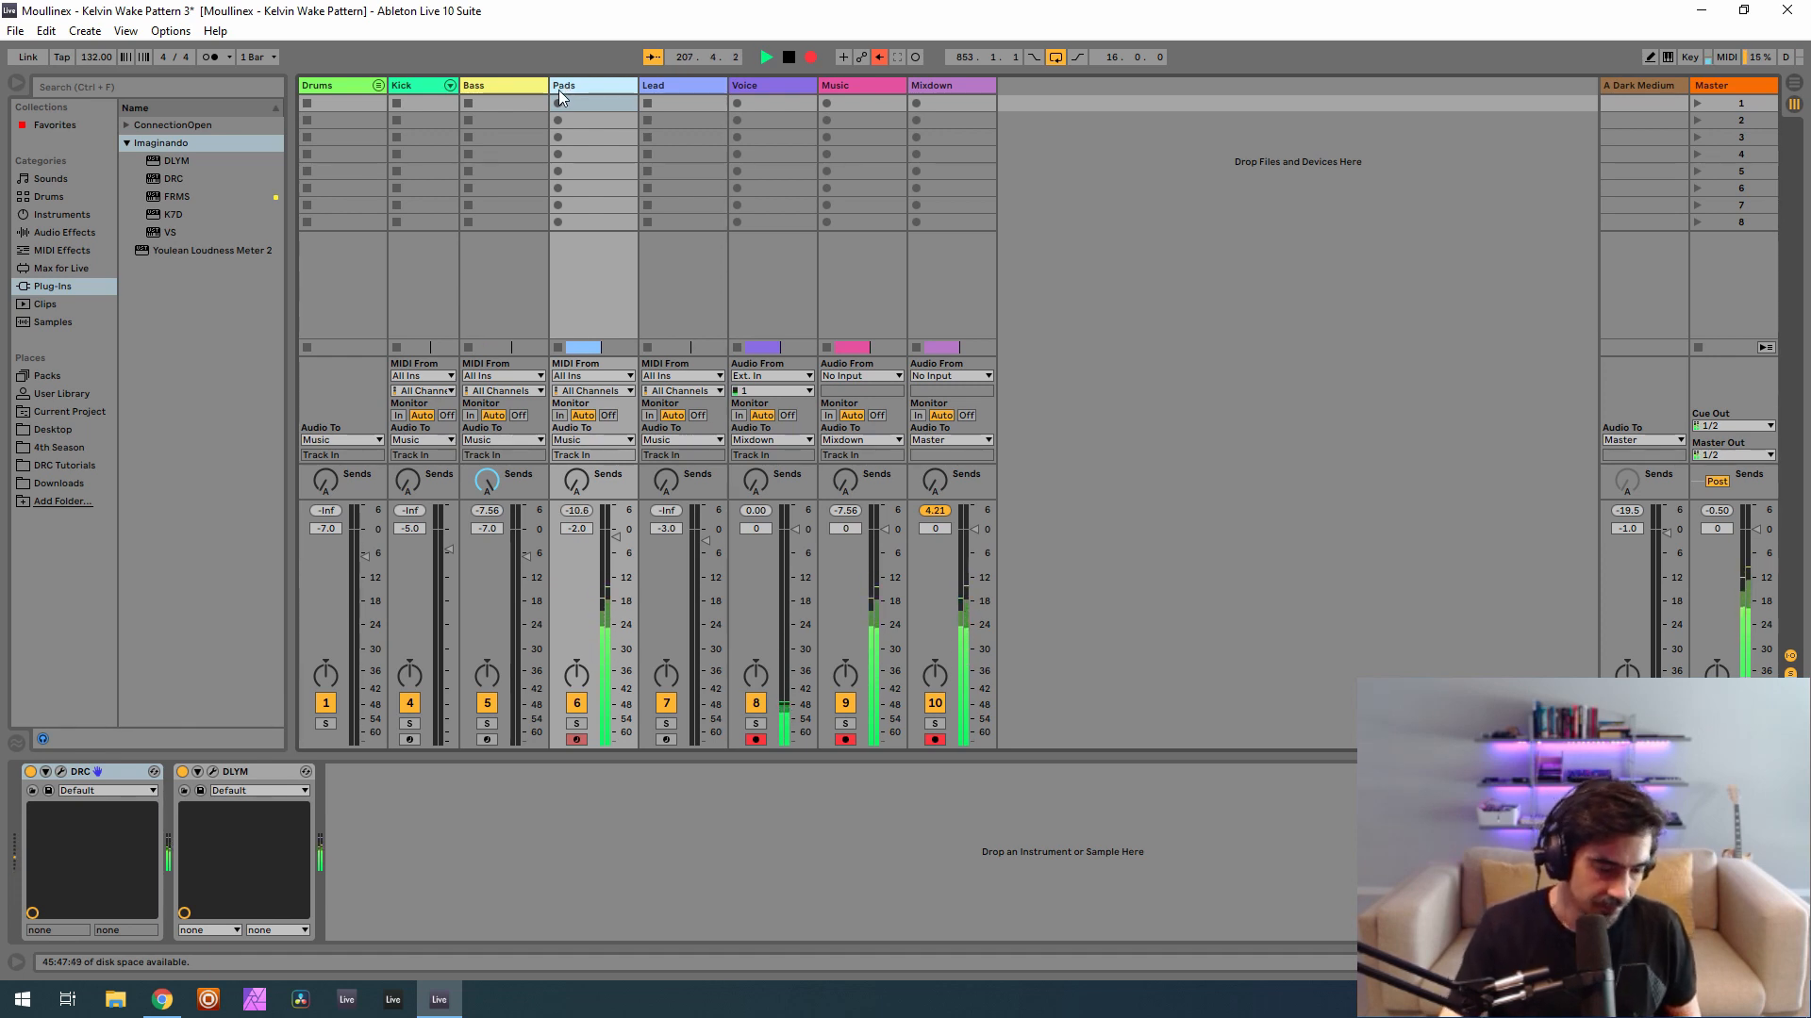
{"action": "key", "text": "Tab"}
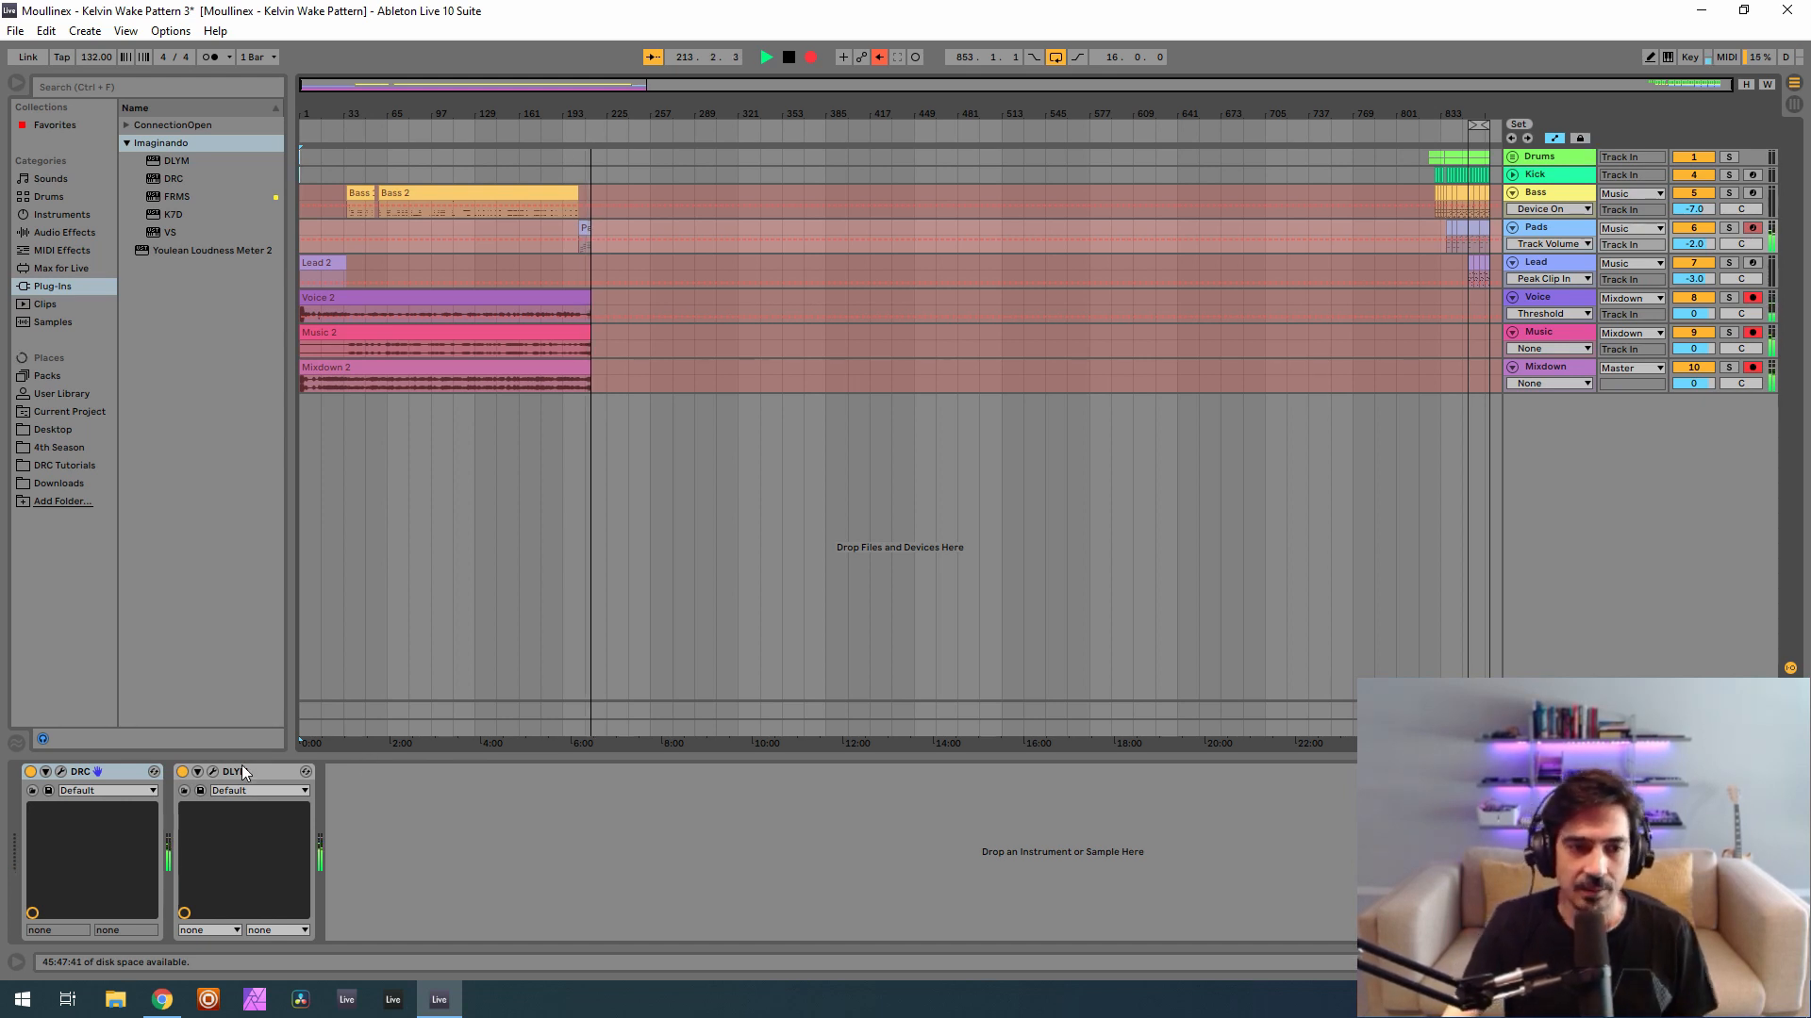
{"action": "left_click", "coordinate": [183, 771]}
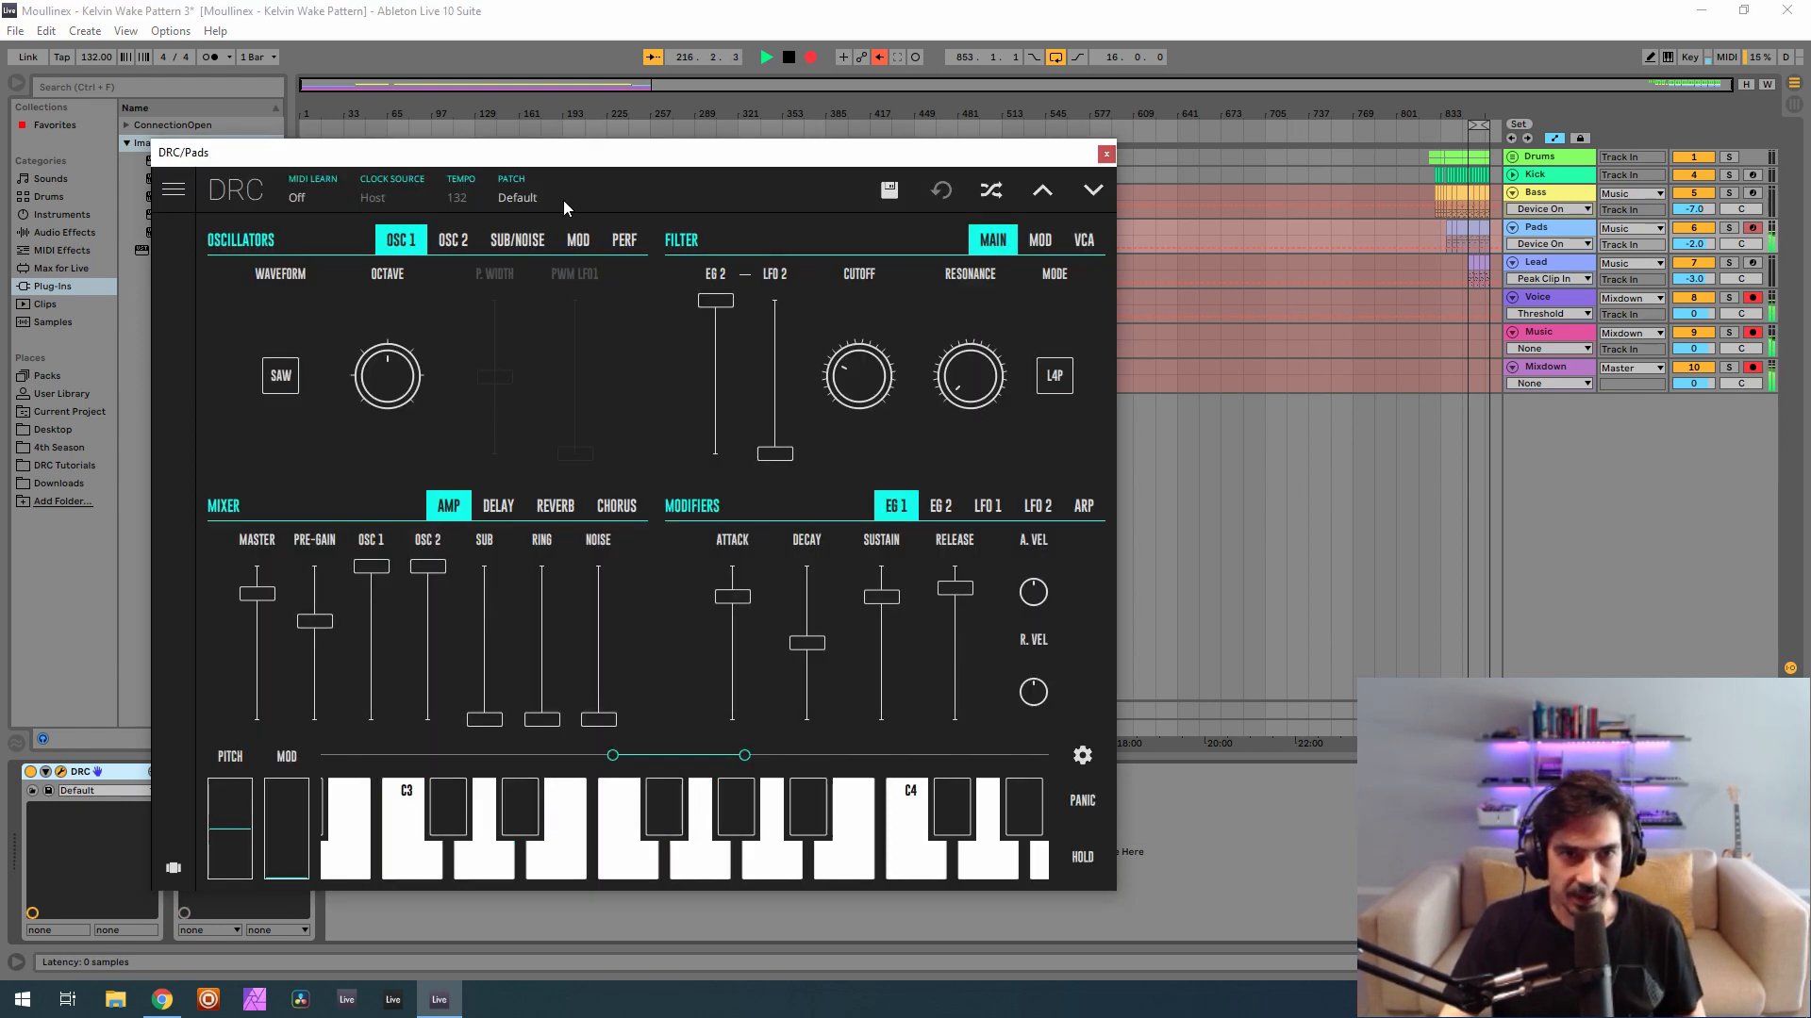
{"action": "left_click", "coordinate": [563, 199]}
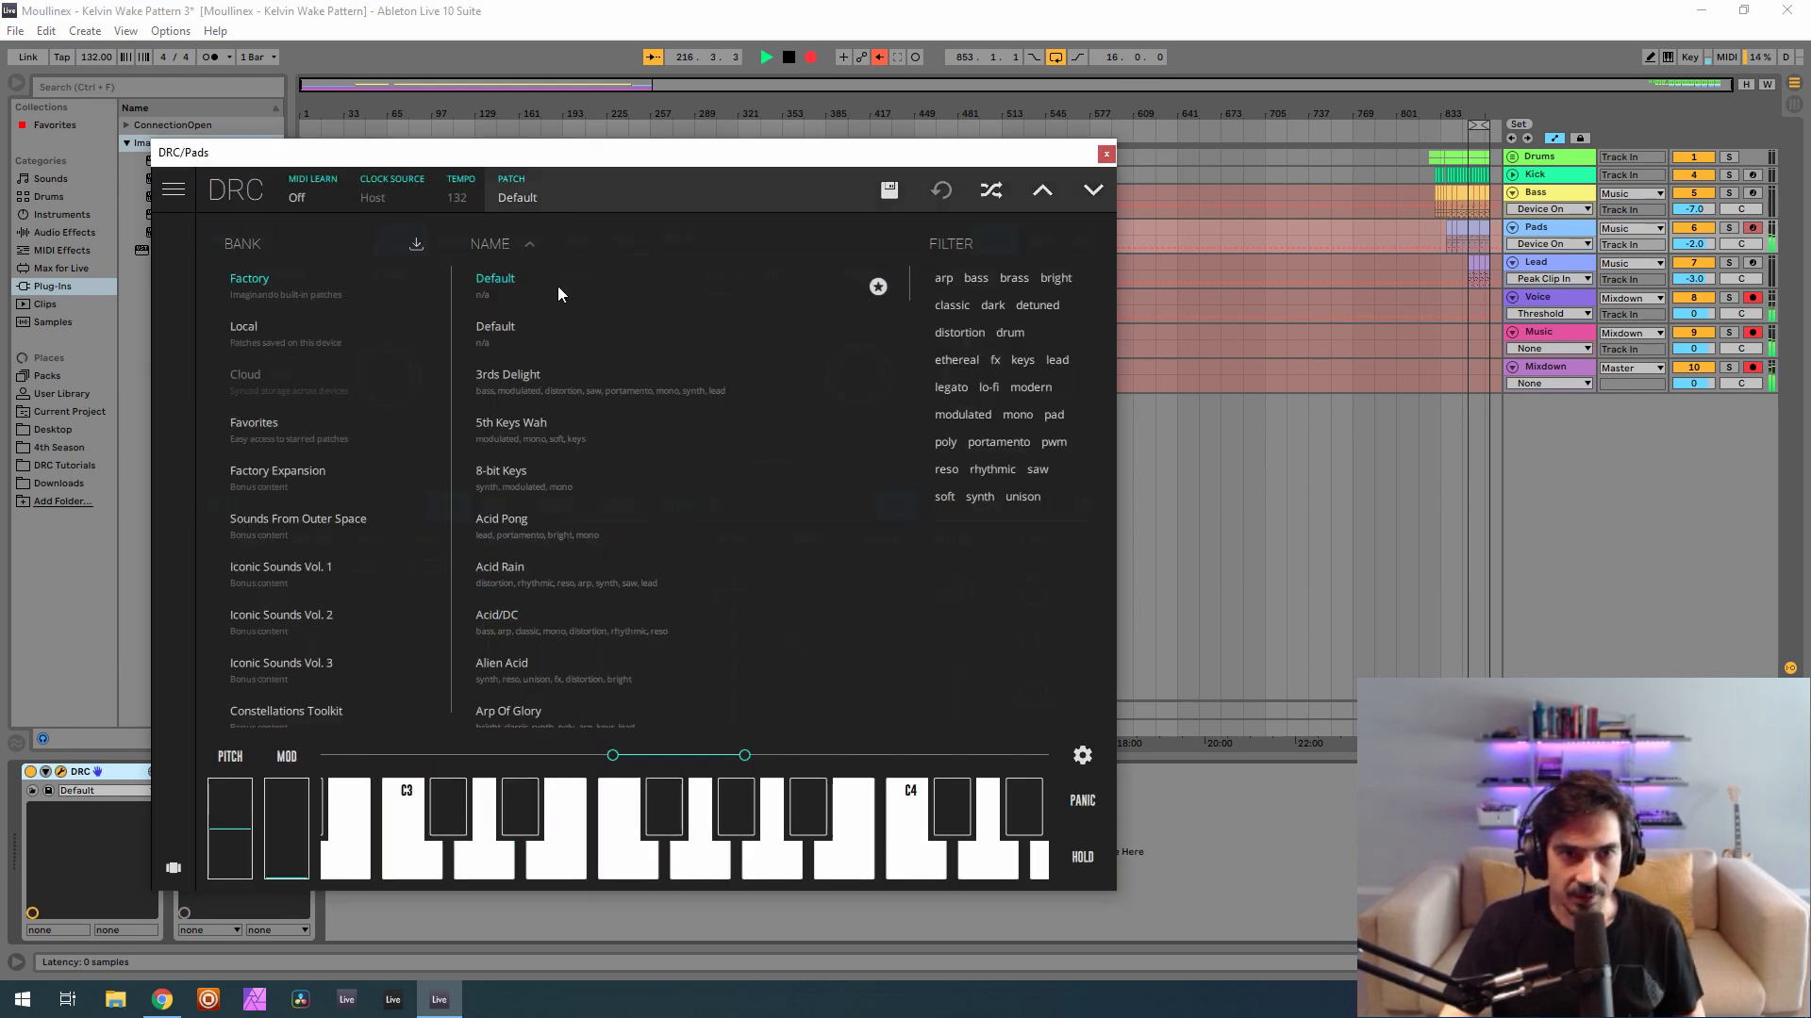
{"action": "left_click_drag", "start_coordinate": [651, 163], "coordinate": [811, 101]}
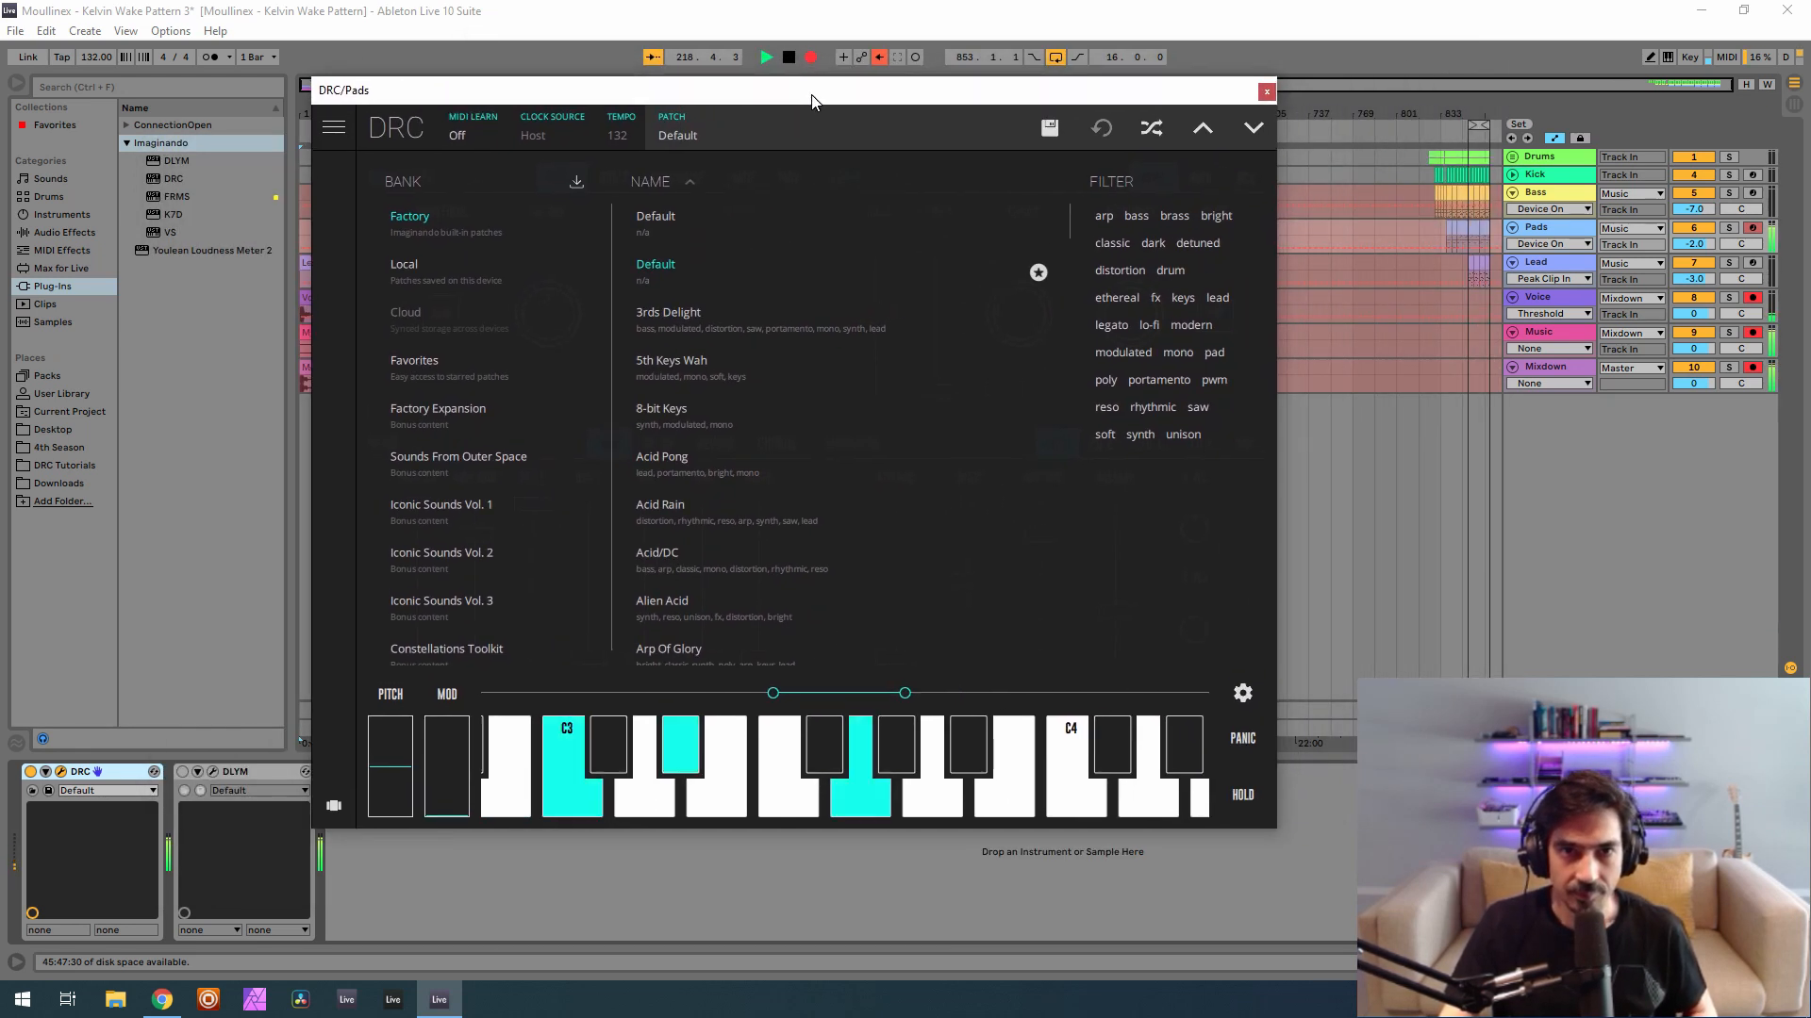
{"action": "left_click", "coordinate": [806, 128]}
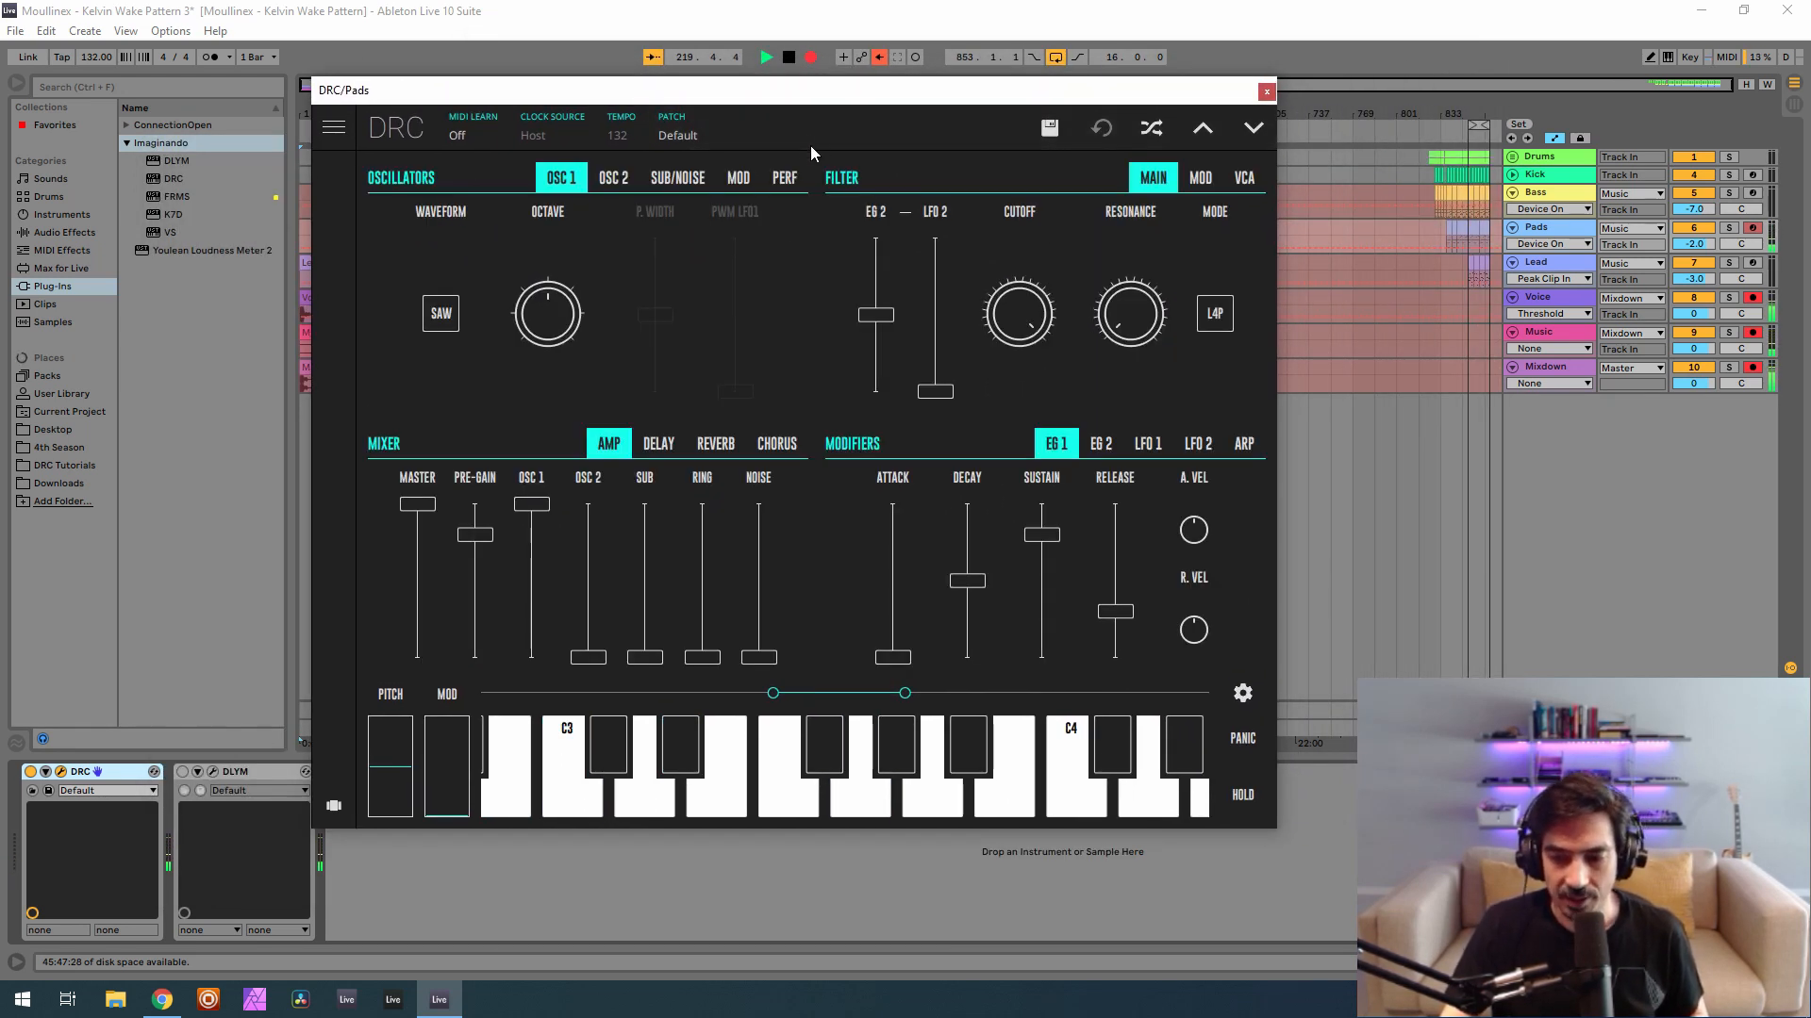
Set oscillator 2 to a slightly detuned saw at full level, and lower the master to about 0.8 and pre-gain to about 0.65.
{"action": "left_click", "coordinate": [614, 179]}
{"action": "left_click", "coordinate": [514, 327]}
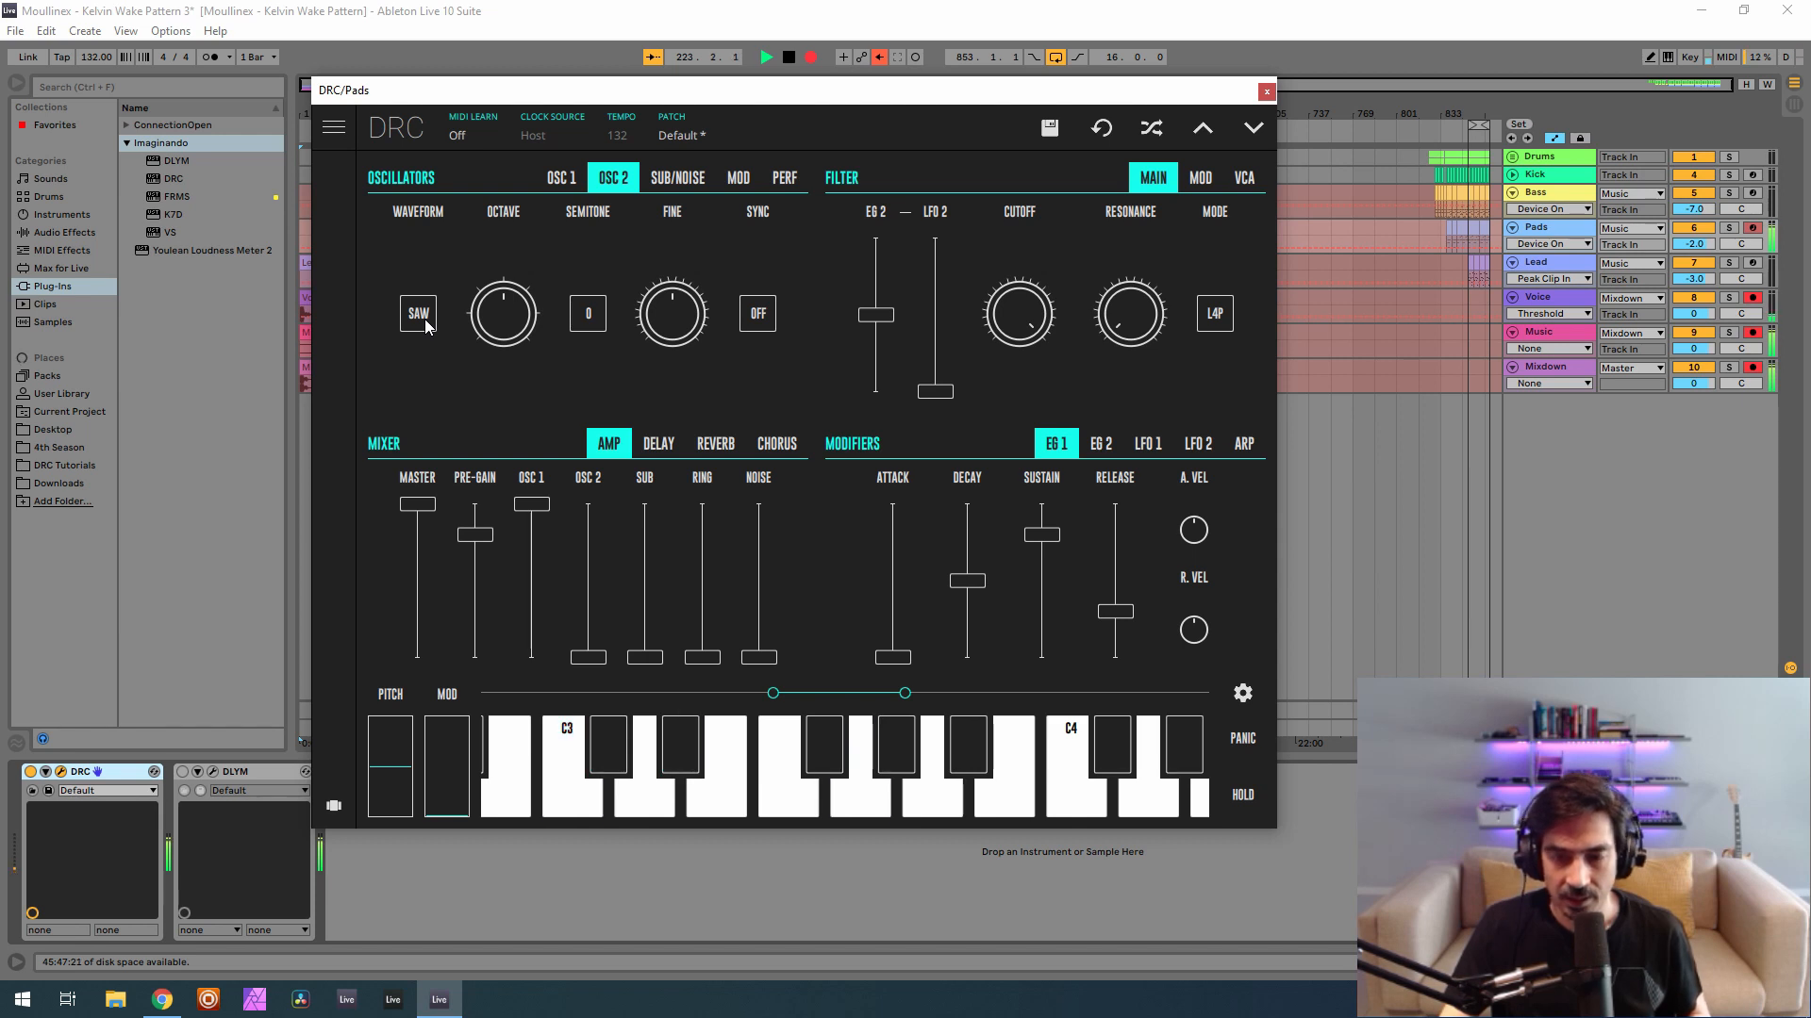
{"action": "left_click_drag", "start_coordinate": [587, 557], "coordinate": [589, 283]}
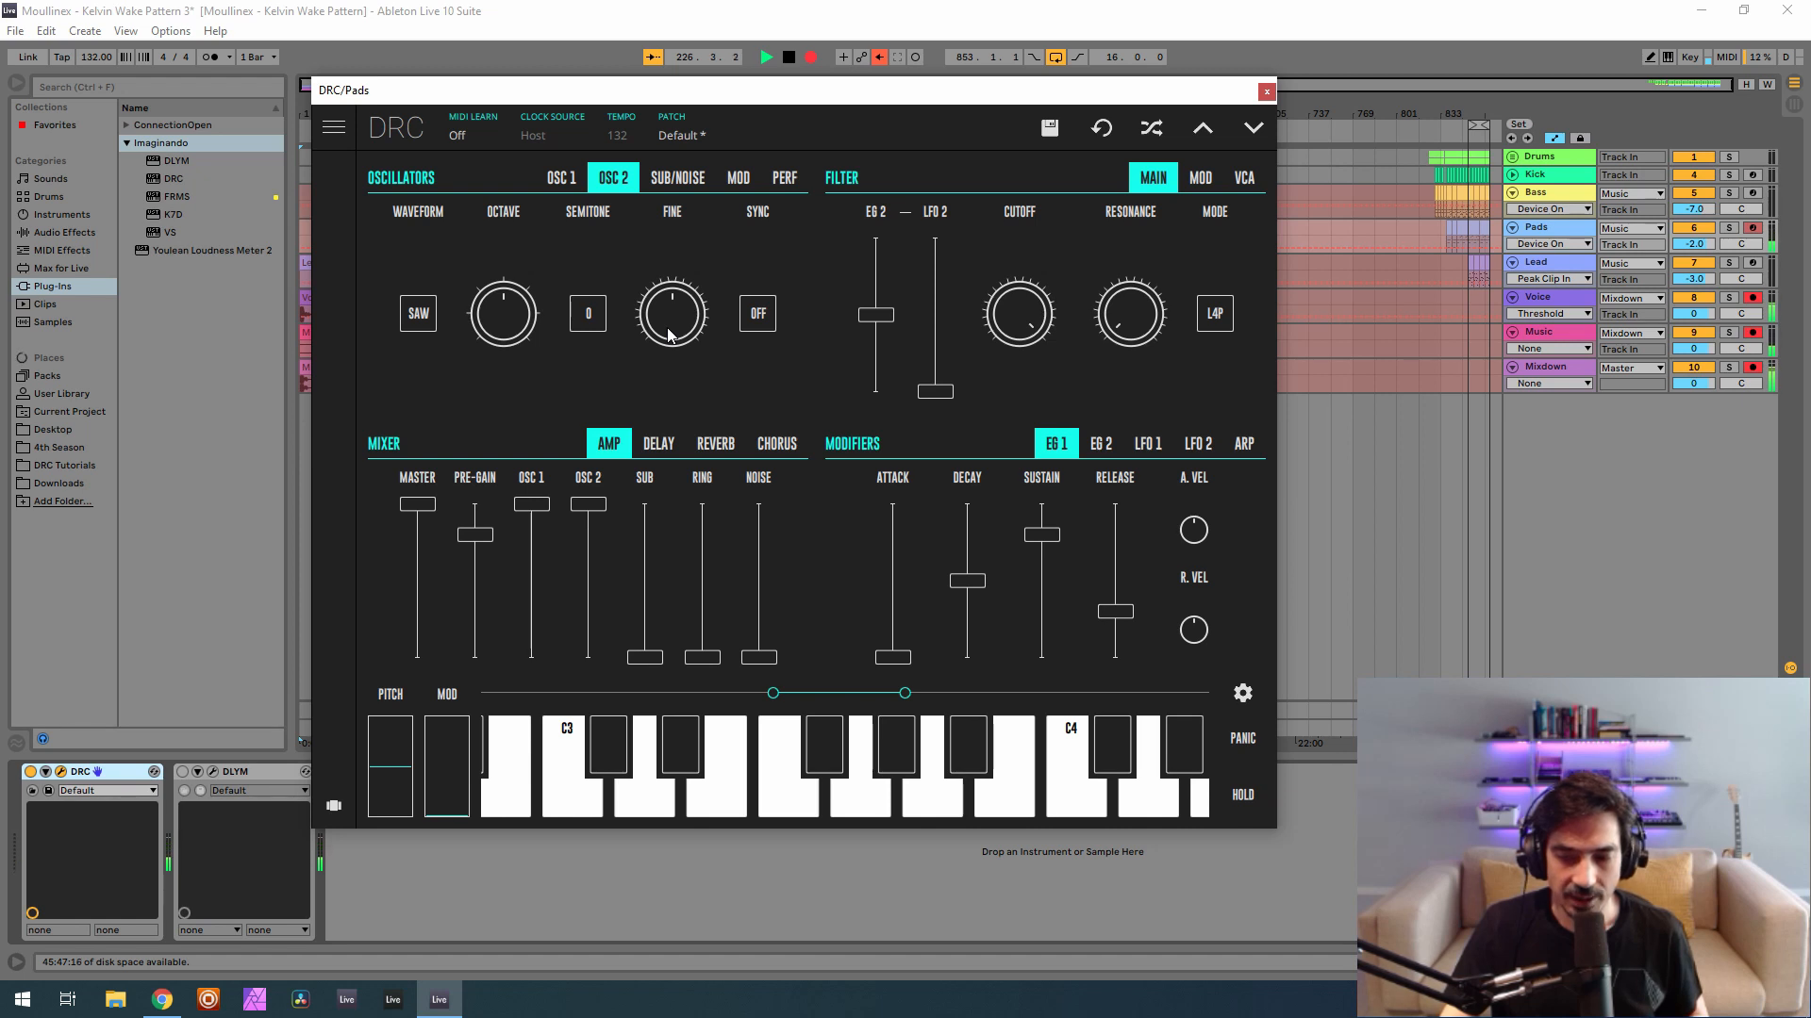
{"action": "left_click_drag", "start_coordinate": [699, 324], "coordinate": [720, 314]}
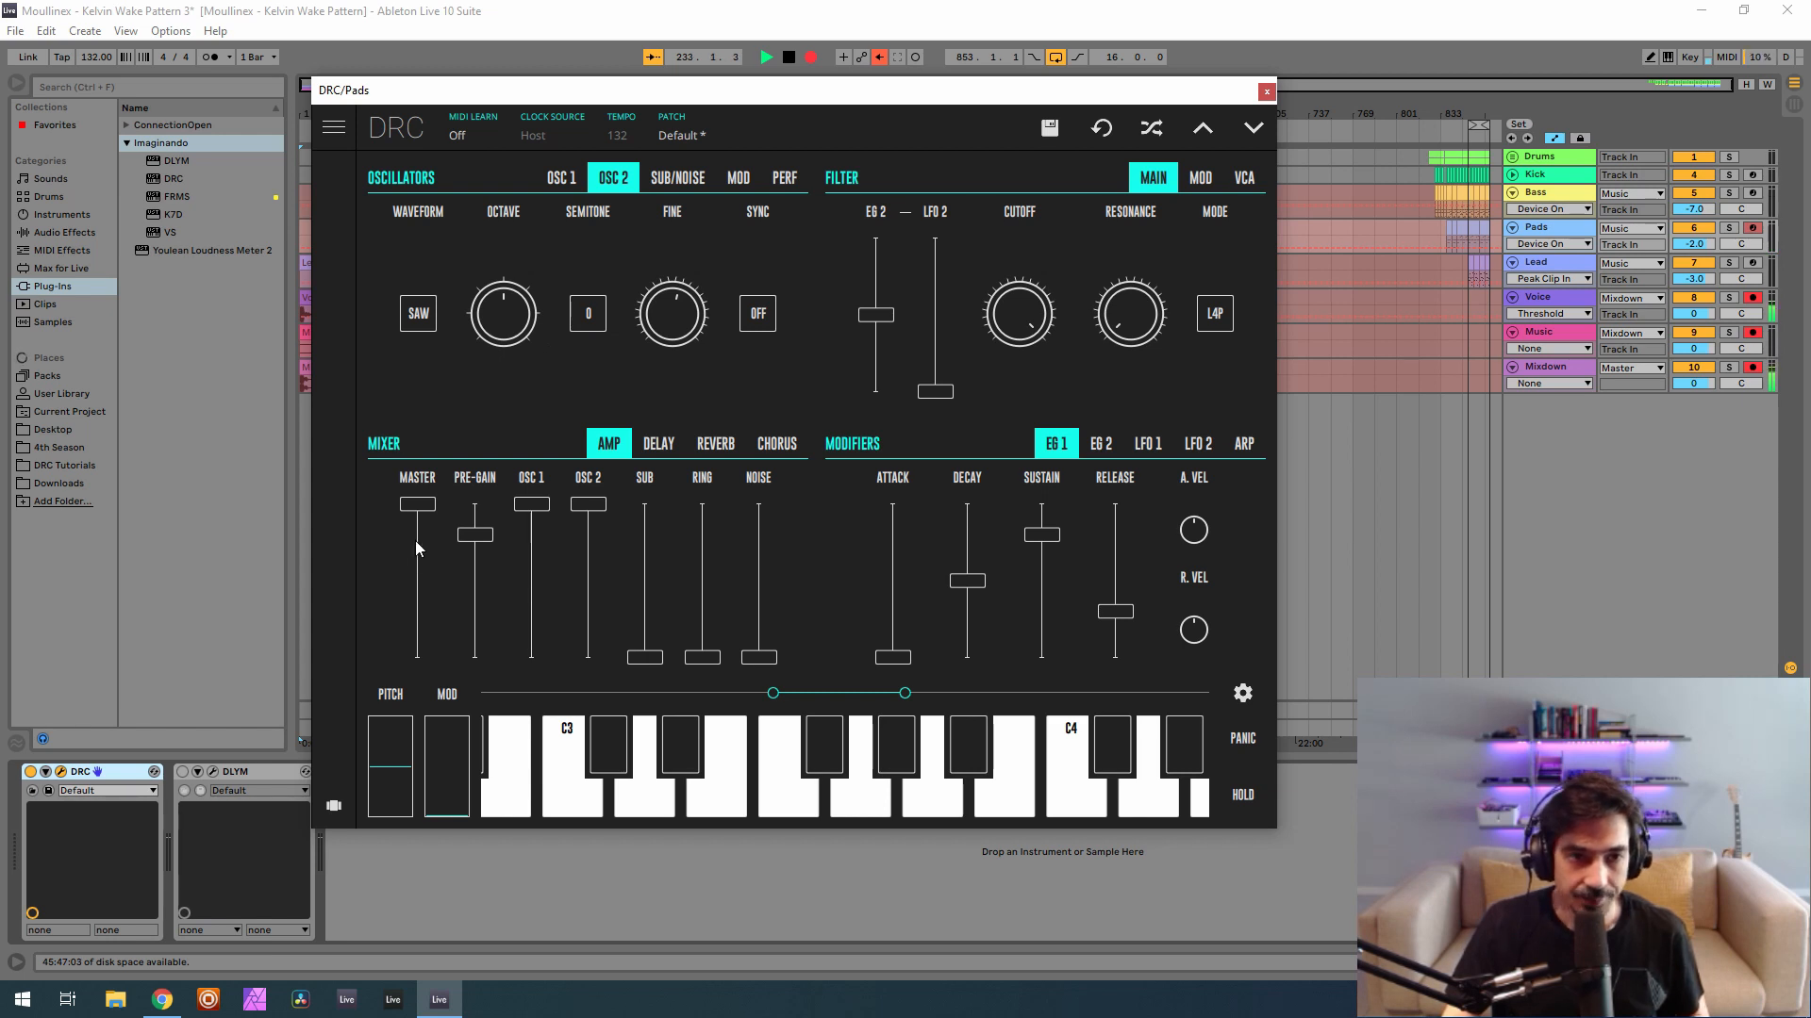
{"action": "left_click_drag", "start_coordinate": [416, 546], "coordinate": [439, 540]}
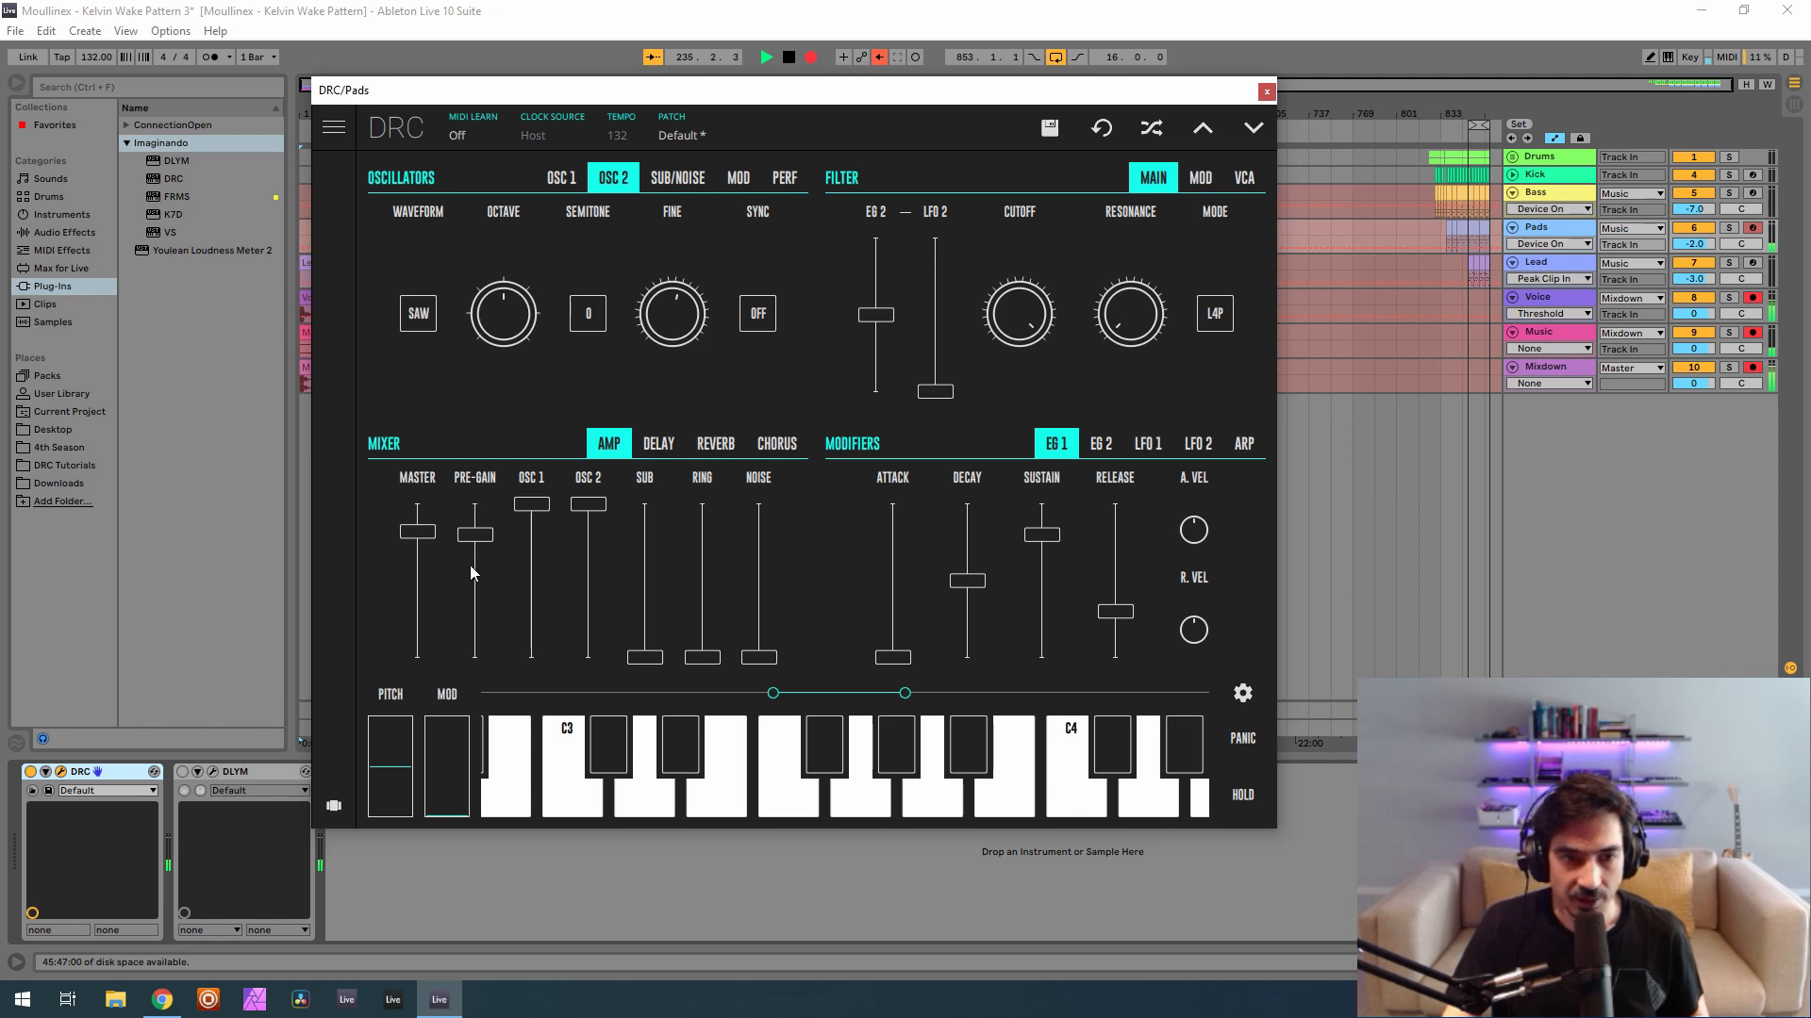
{"action": "left_click_drag", "start_coordinate": [471, 566], "coordinate": [495, 558]}
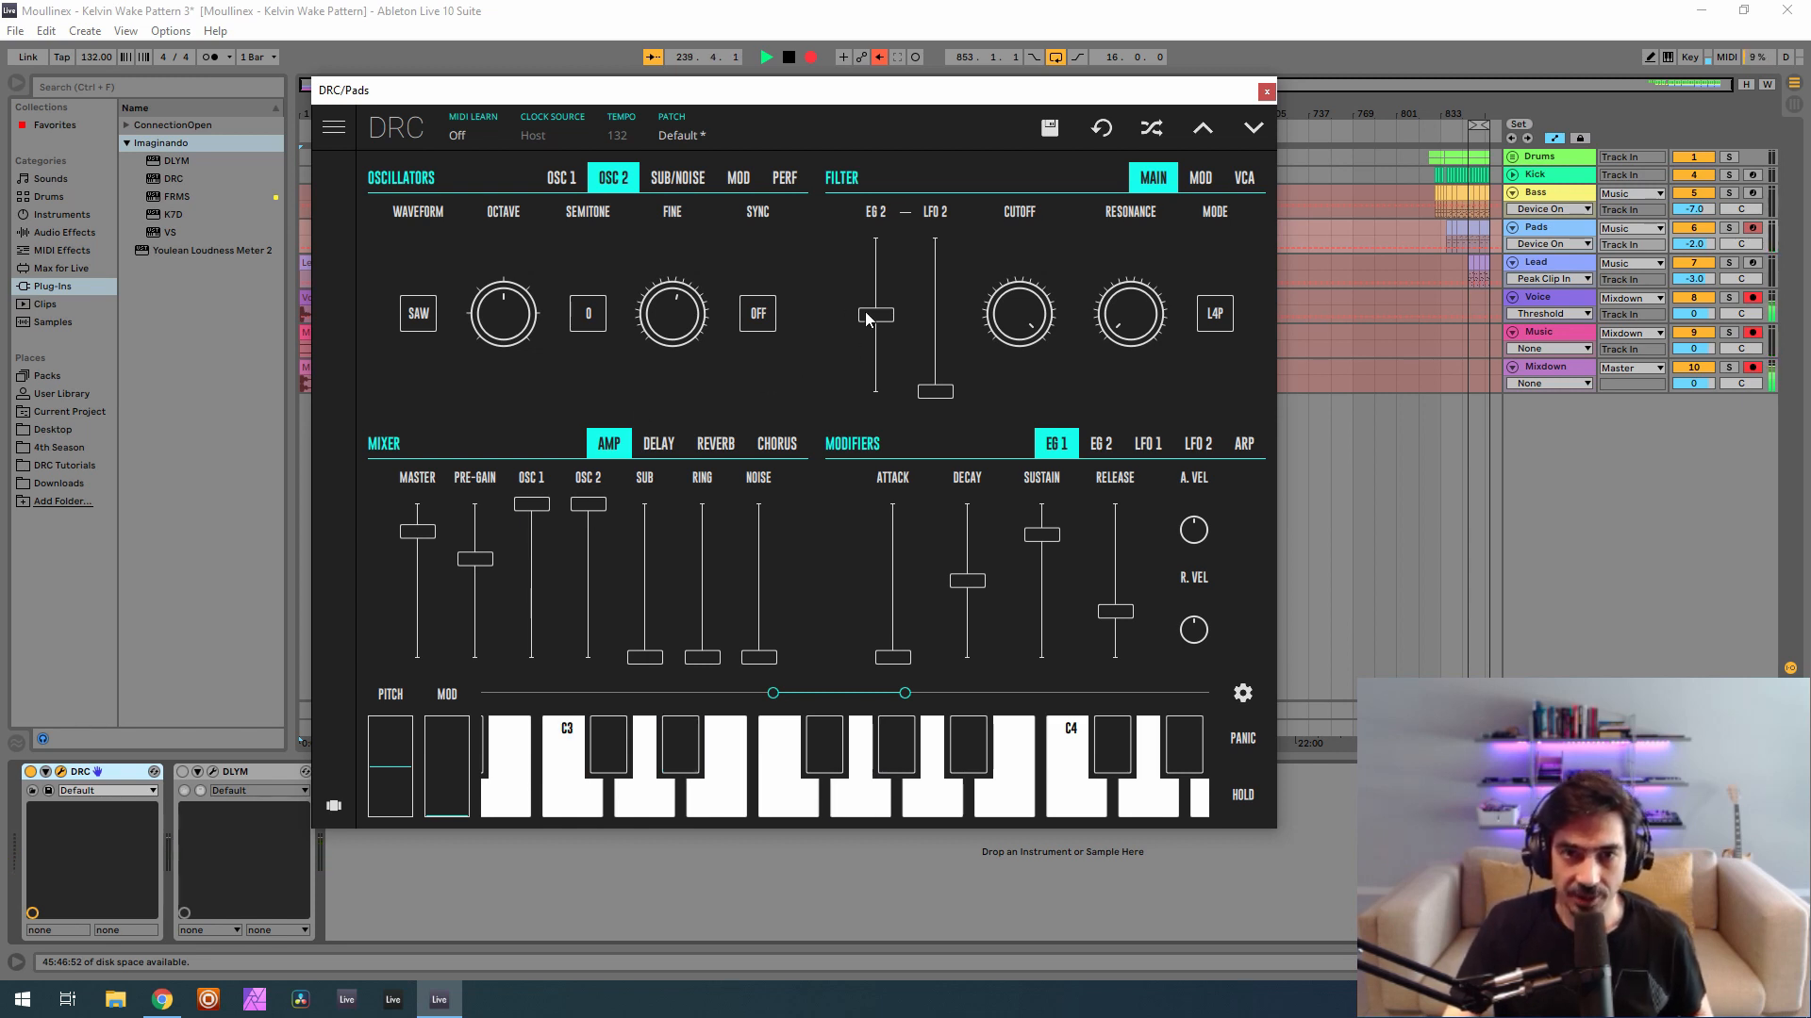
Raise the Pads filter's EG 2 amount to maximum and lower the cutoff to roughly a quarter of its range.
{"action": "left_click_drag", "start_coordinate": [865, 318], "coordinate": [872, 236]}
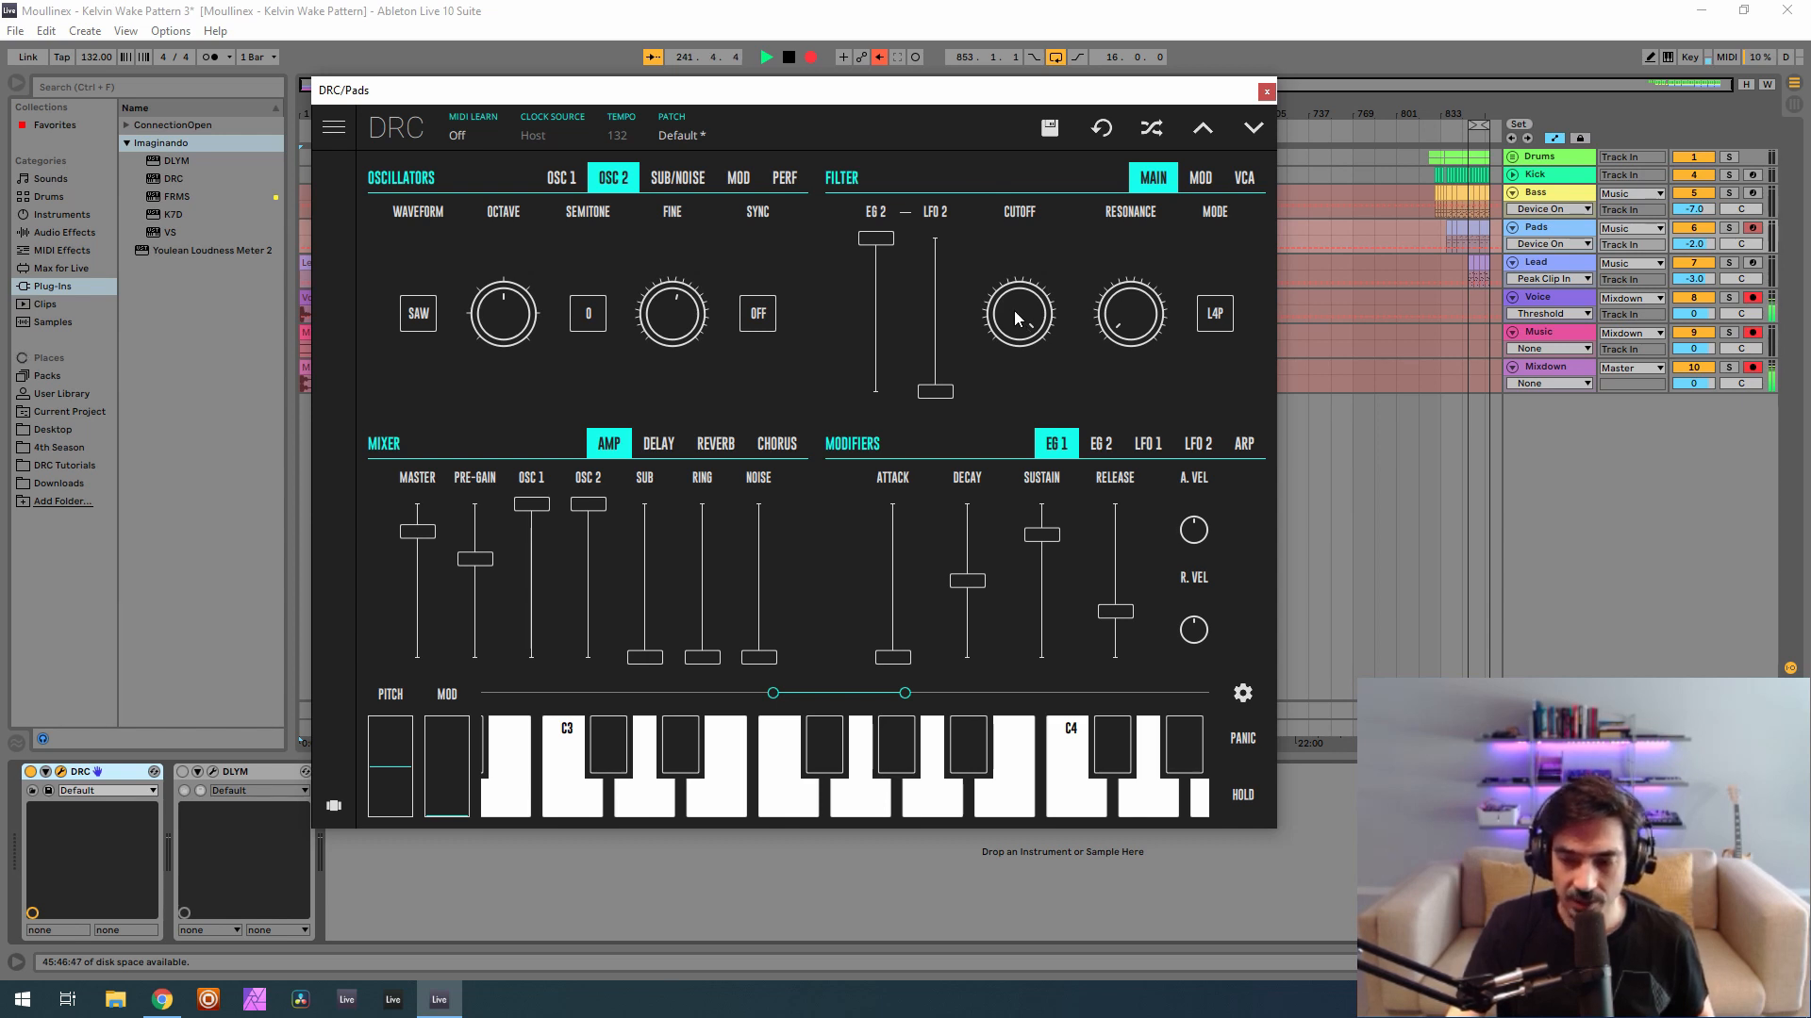
{"action": "left_click_drag", "start_coordinate": [1015, 309], "coordinate": [1043, 596]}
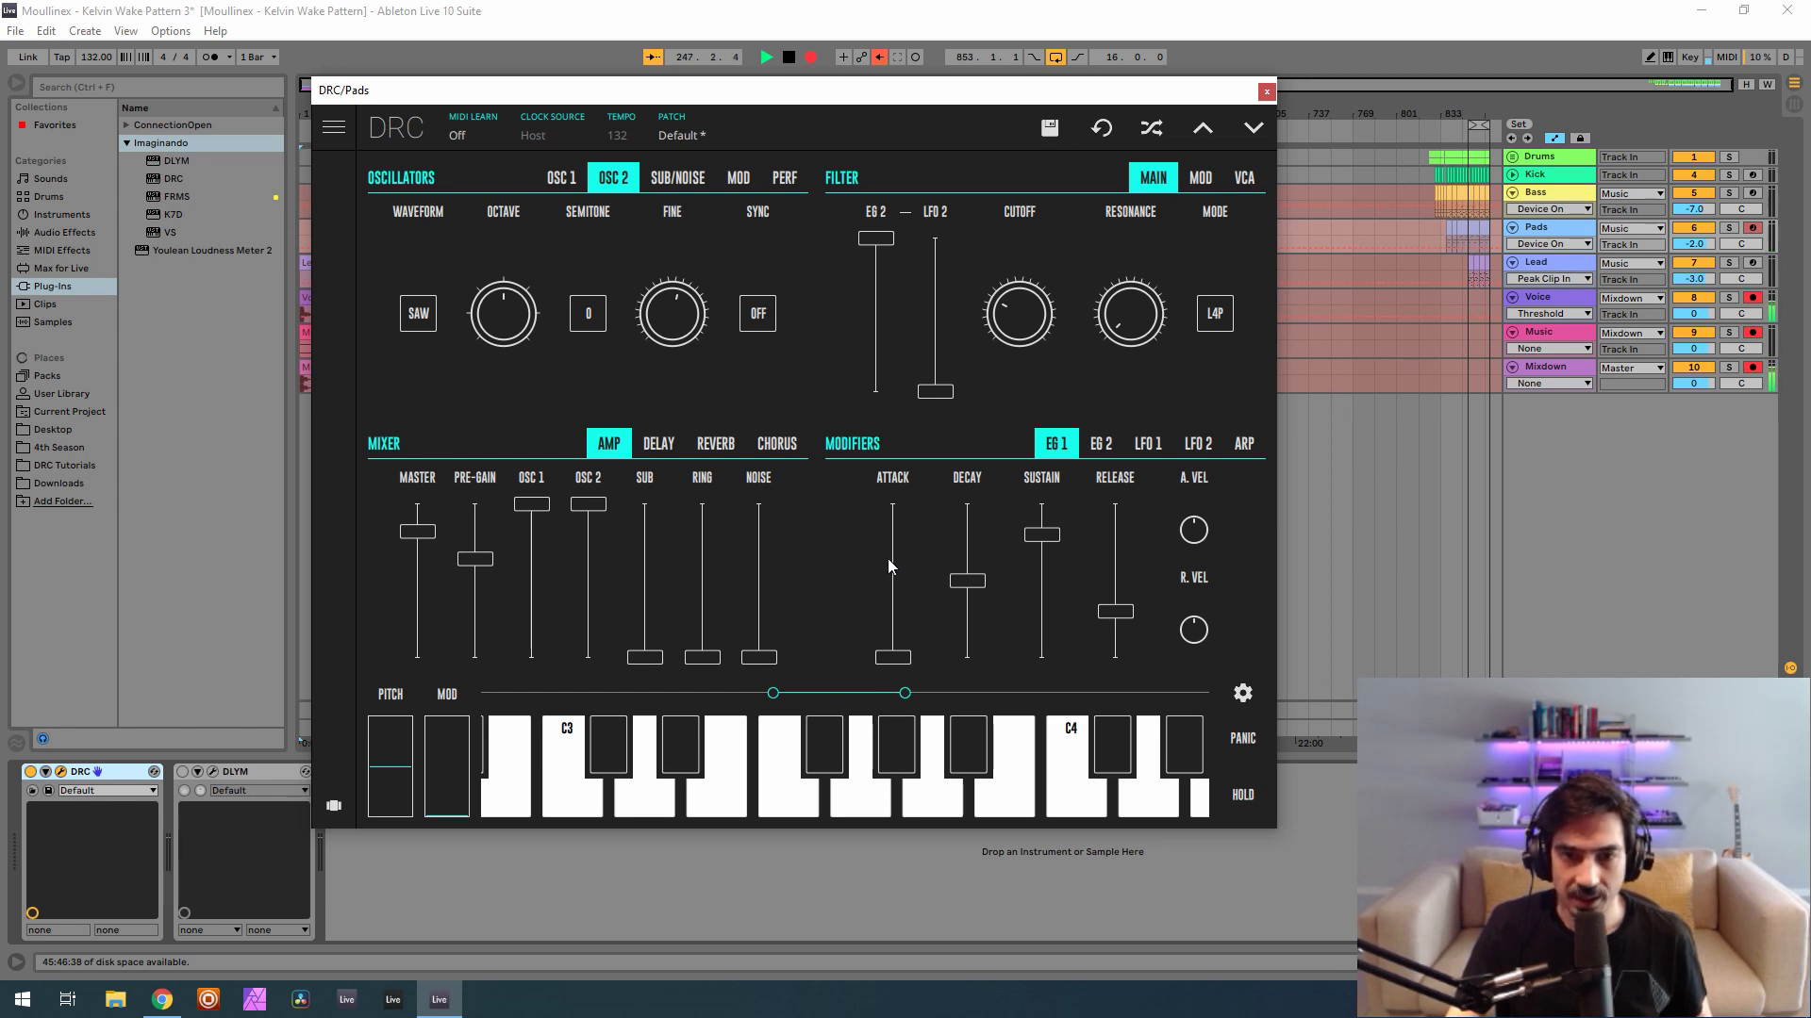
Lengthen envelope 1 of the Pads patch, with attack at about 0.8 and release at about 0.85.
{"action": "left_click_drag", "start_coordinate": [890, 565], "coordinate": [896, 538]}
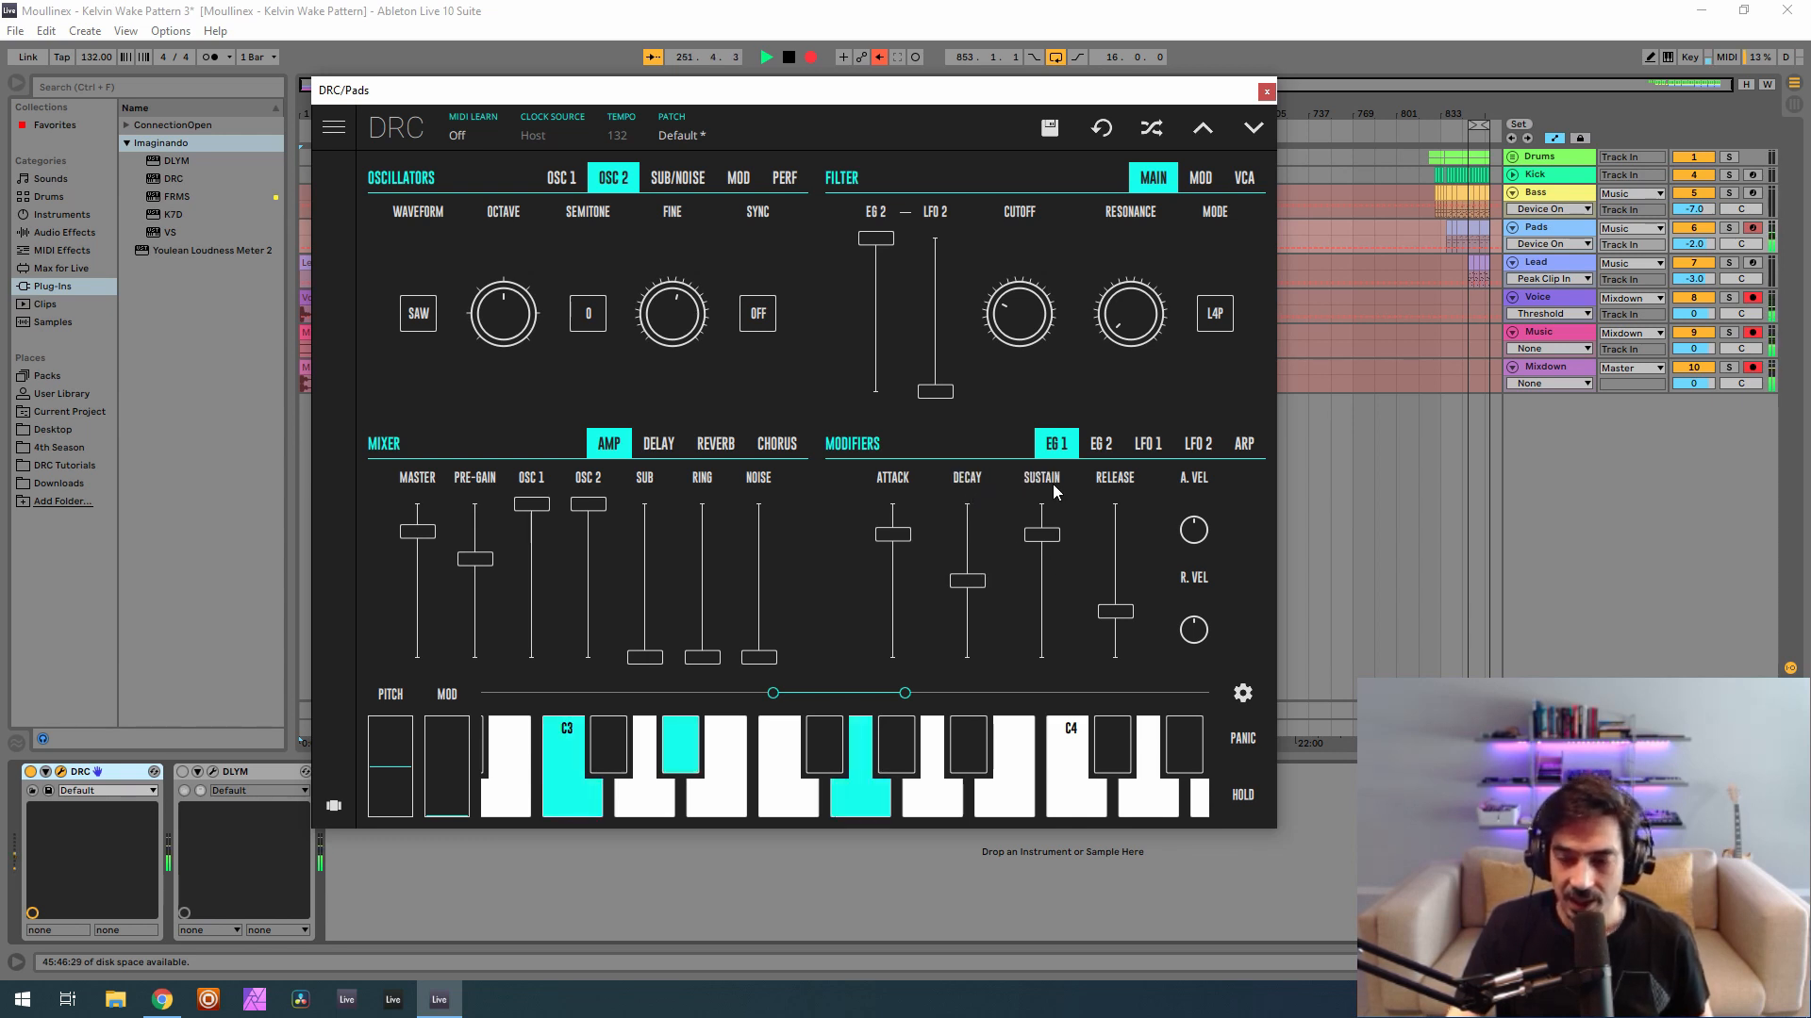
{"action": "left_click", "coordinate": [1116, 566]}
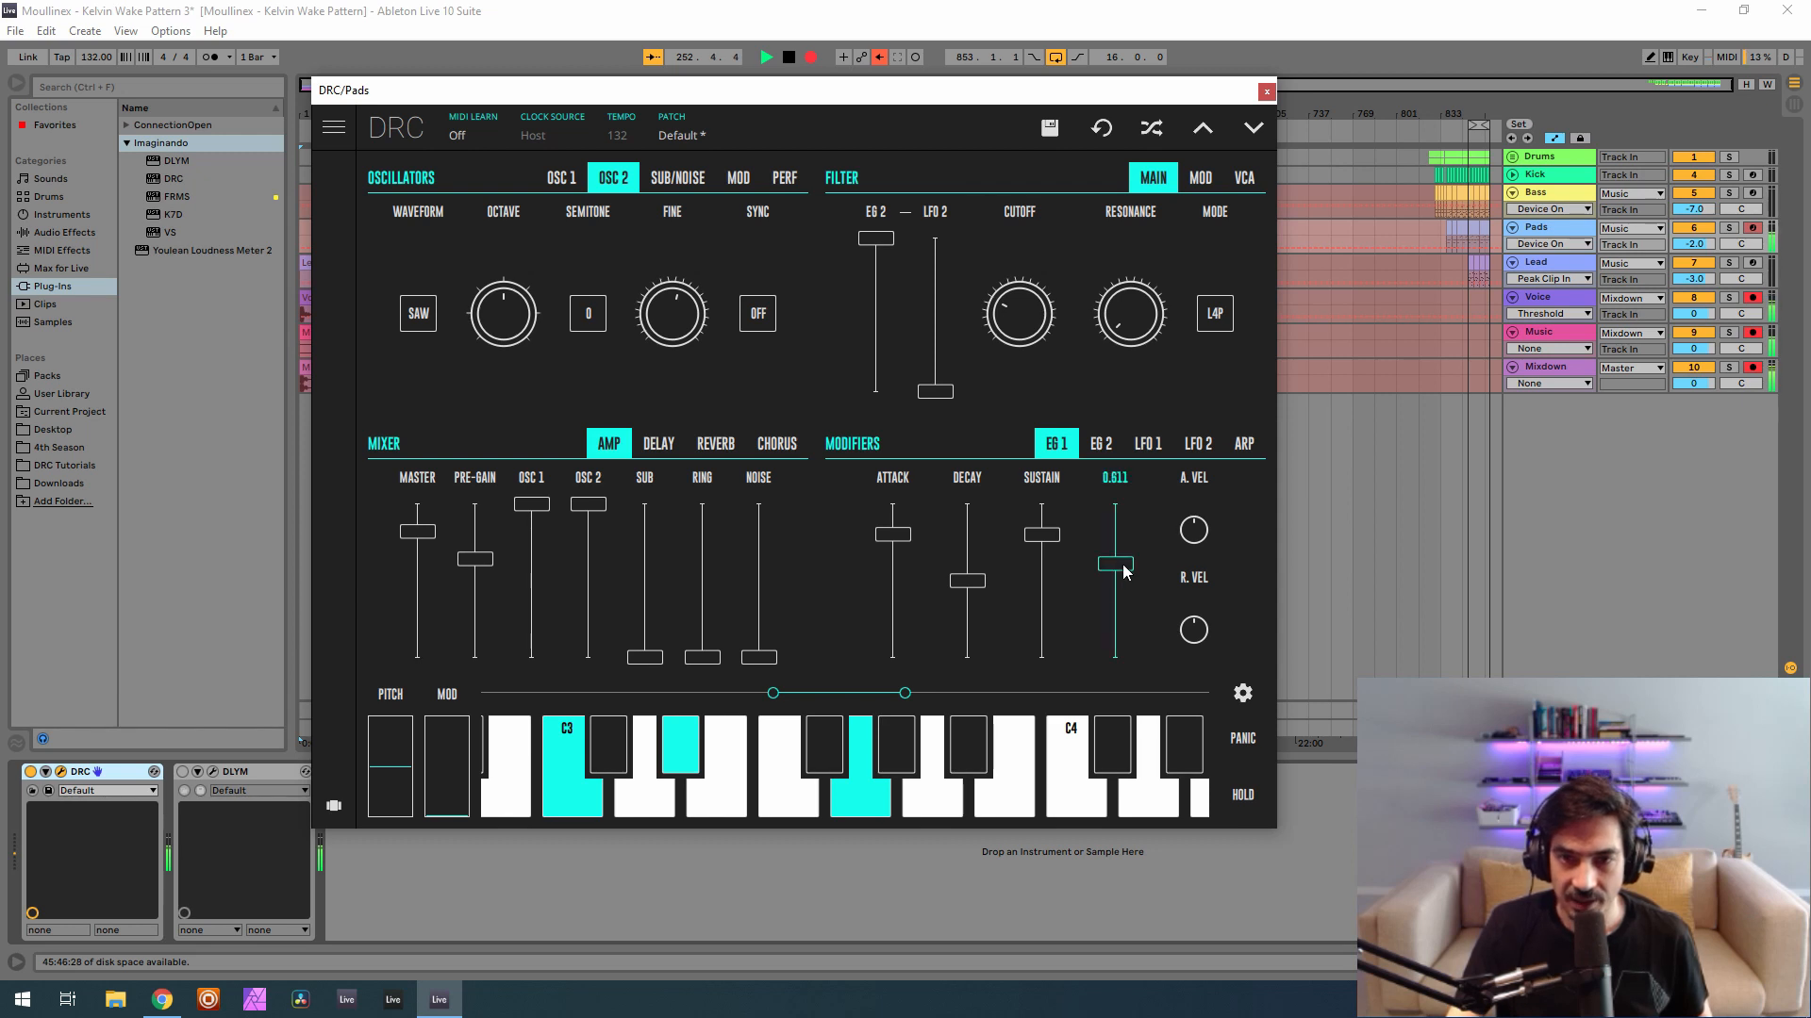
{"action": "left_click_drag", "start_coordinate": [1151, 551], "coordinate": [1200, 538]}
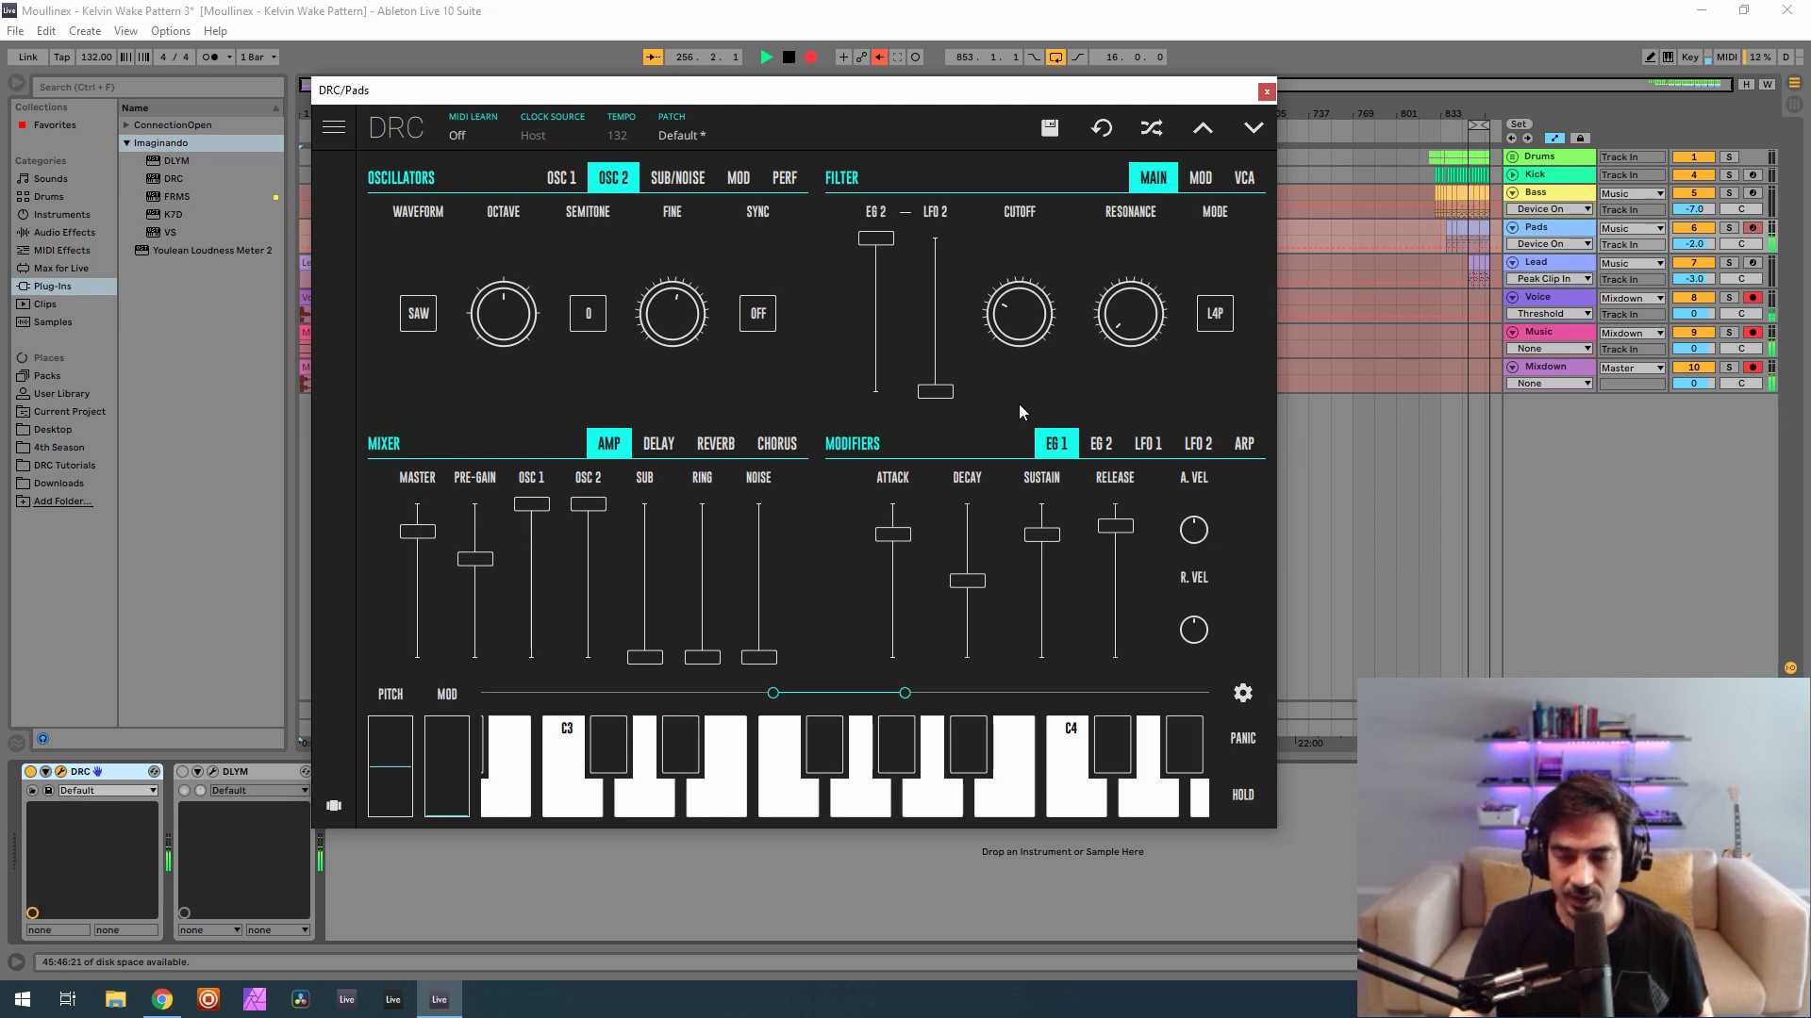
Lengthen envelope 2 of the Pads patch, with attack at about 0.9 and release at about 0.7.
{"action": "left_click", "coordinate": [1094, 447]}
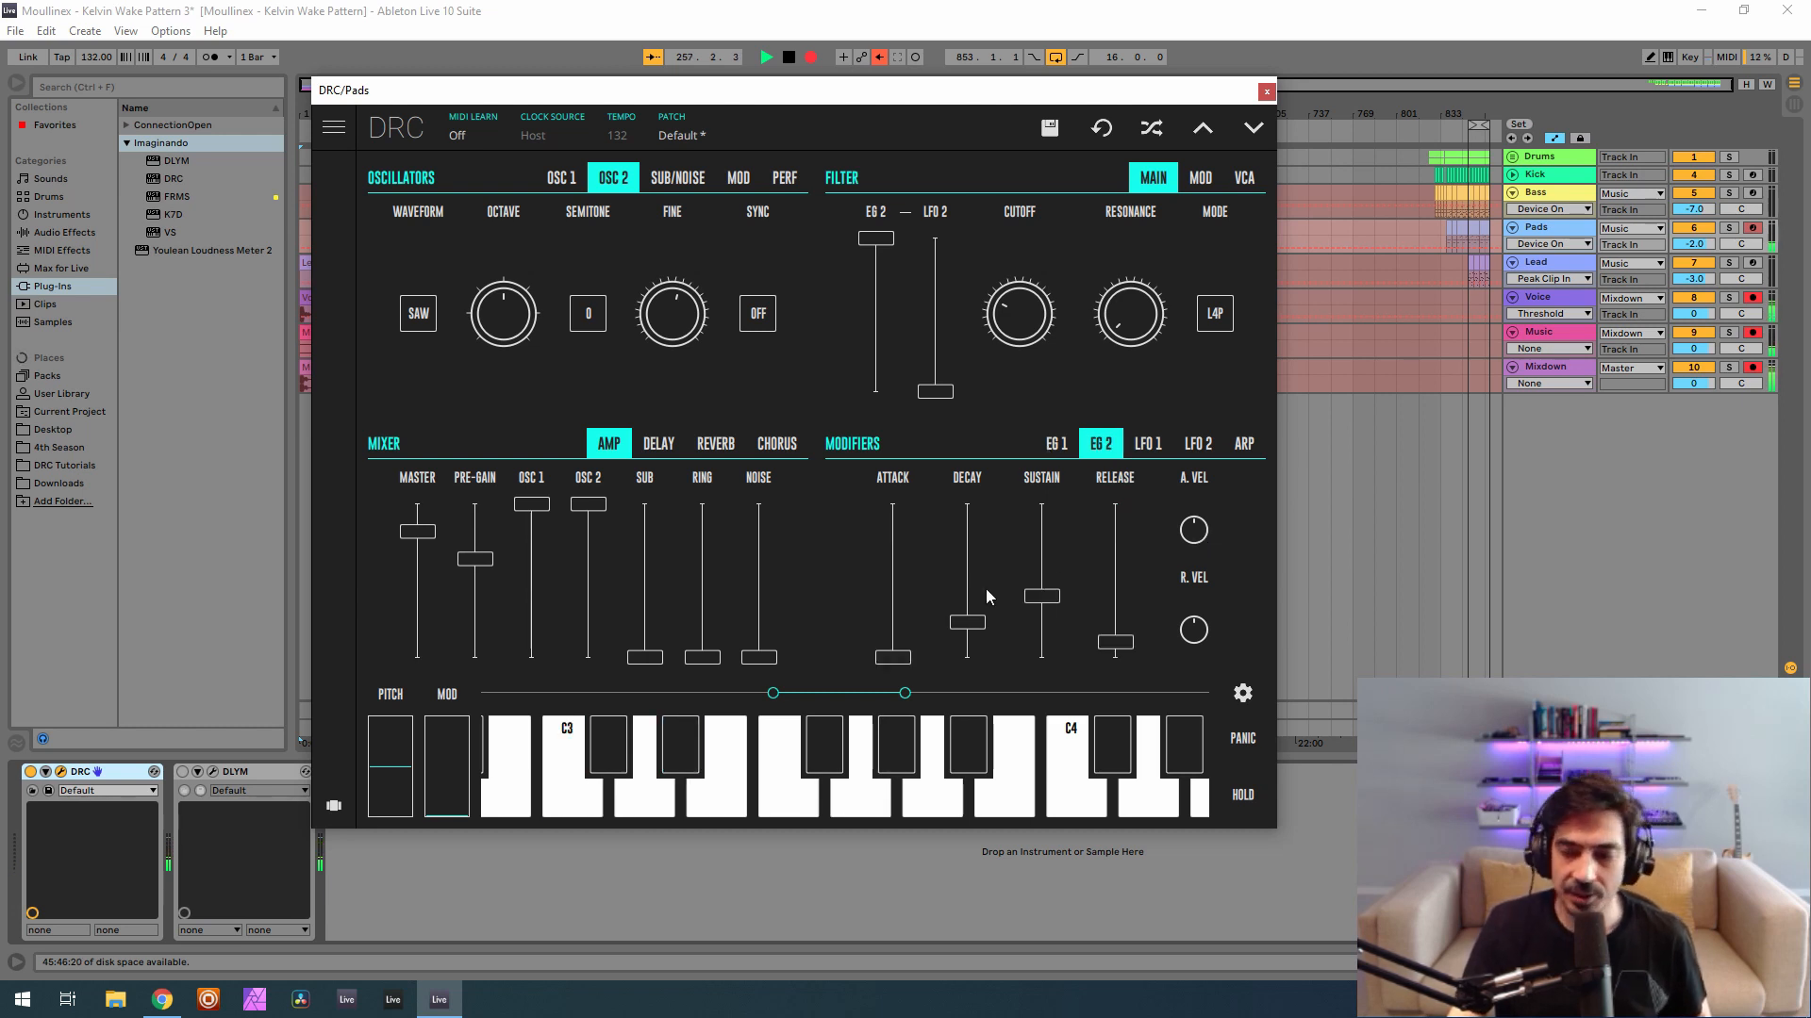
{"action": "left_click", "coordinate": [893, 542]}
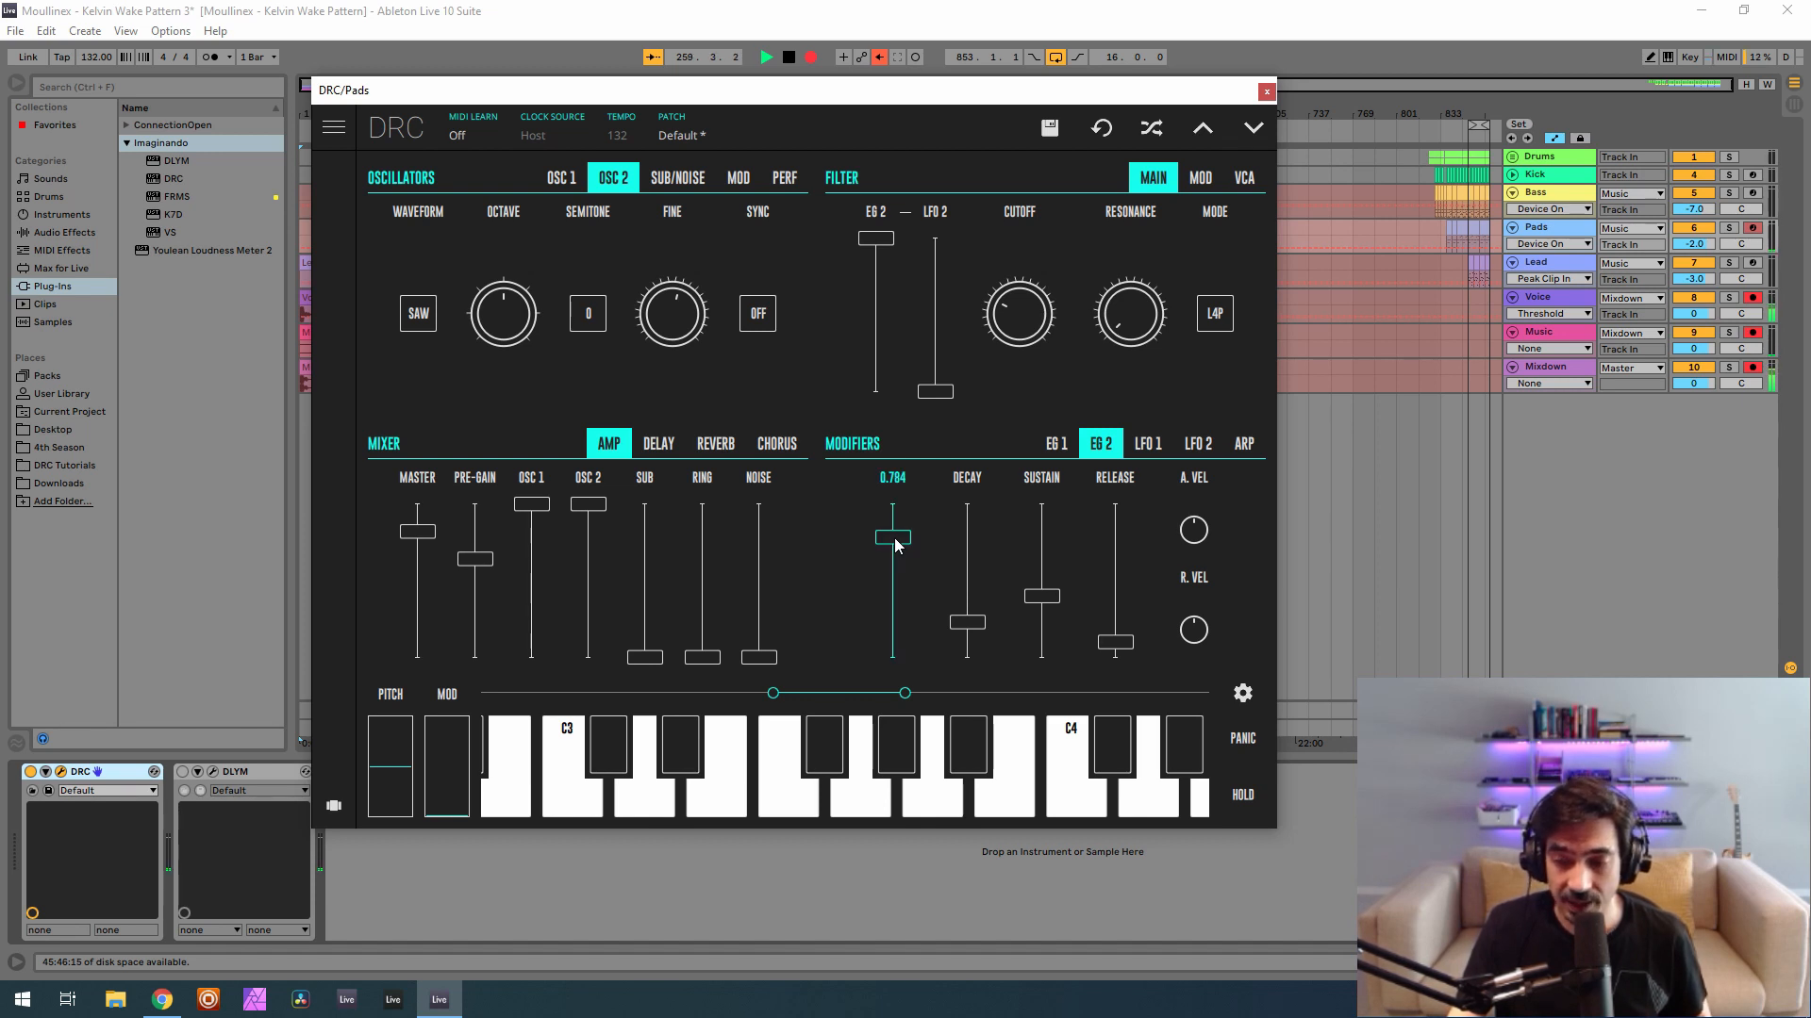
{"action": "left_click_drag", "start_coordinate": [896, 545], "coordinate": [955, 518]}
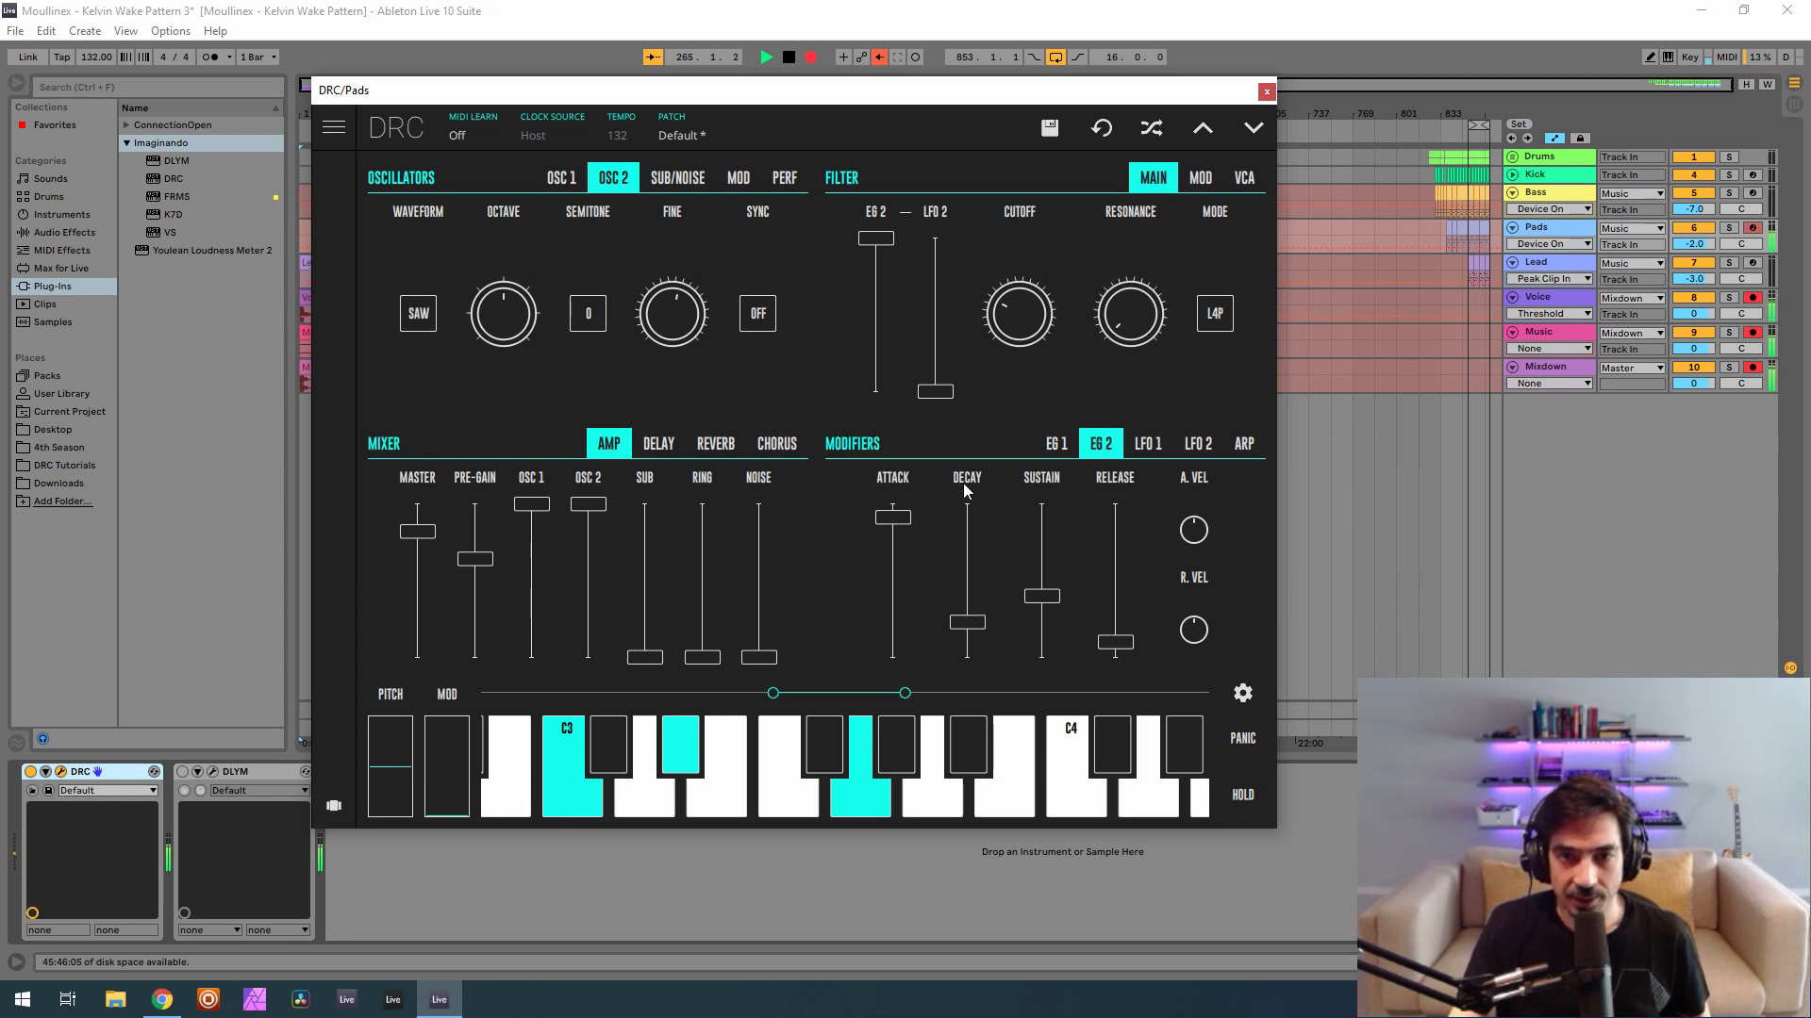
{"action": "mouse_move", "coordinate": [965, 484]}
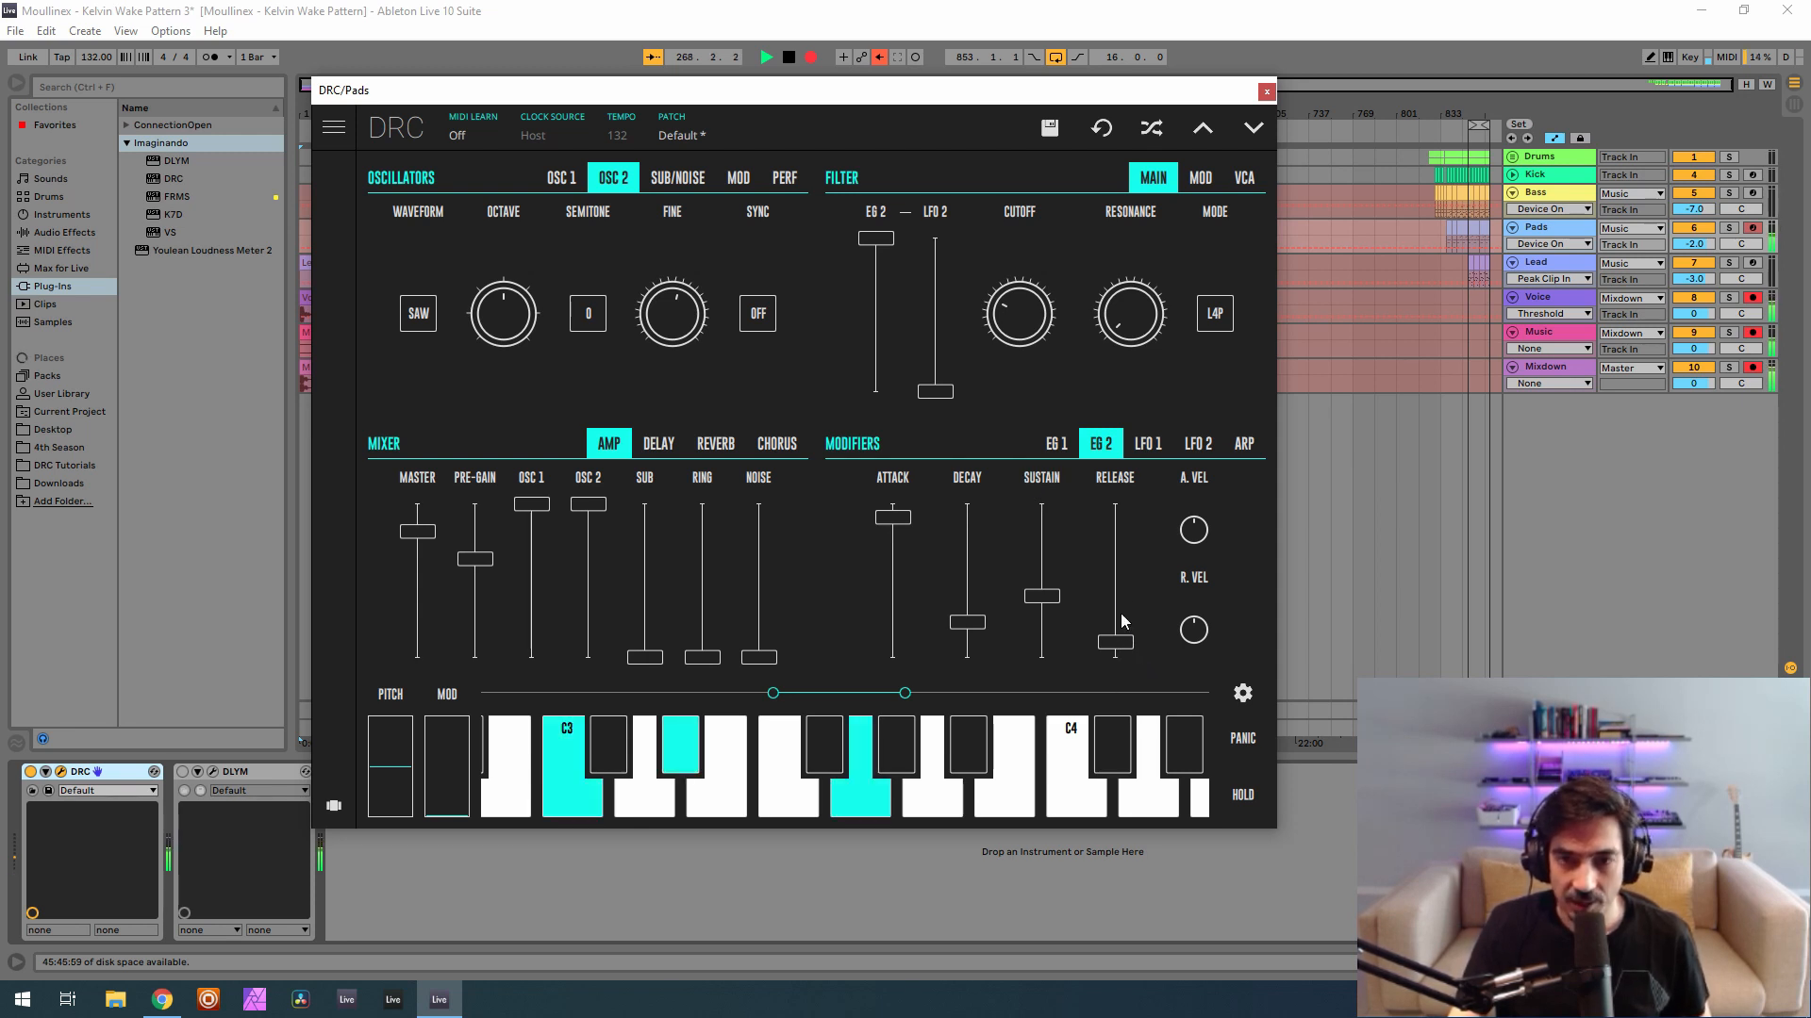
{"action": "left_click_drag", "start_coordinate": [1120, 613], "coordinate": [1219, 546]}
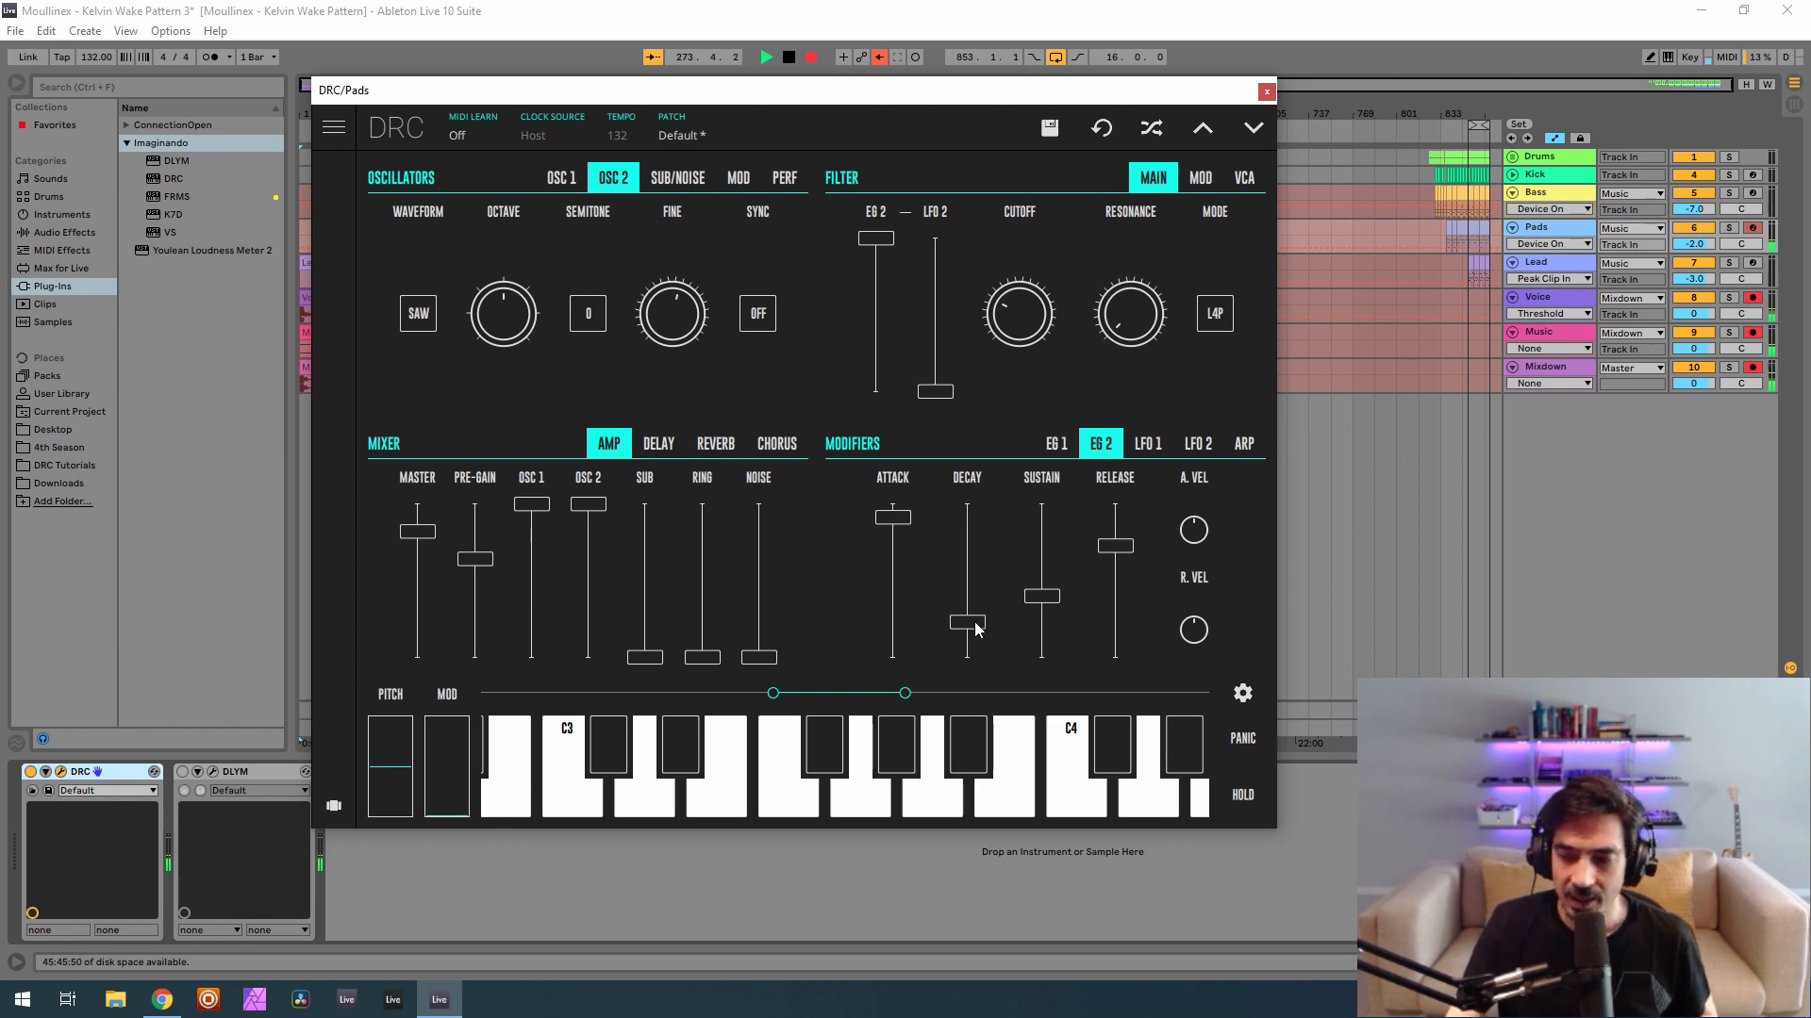
Set the Pads reverb amount to about 0.4 and its decay to about 0.7, then close the synth window.
{"action": "left_click", "coordinate": [714, 444]}
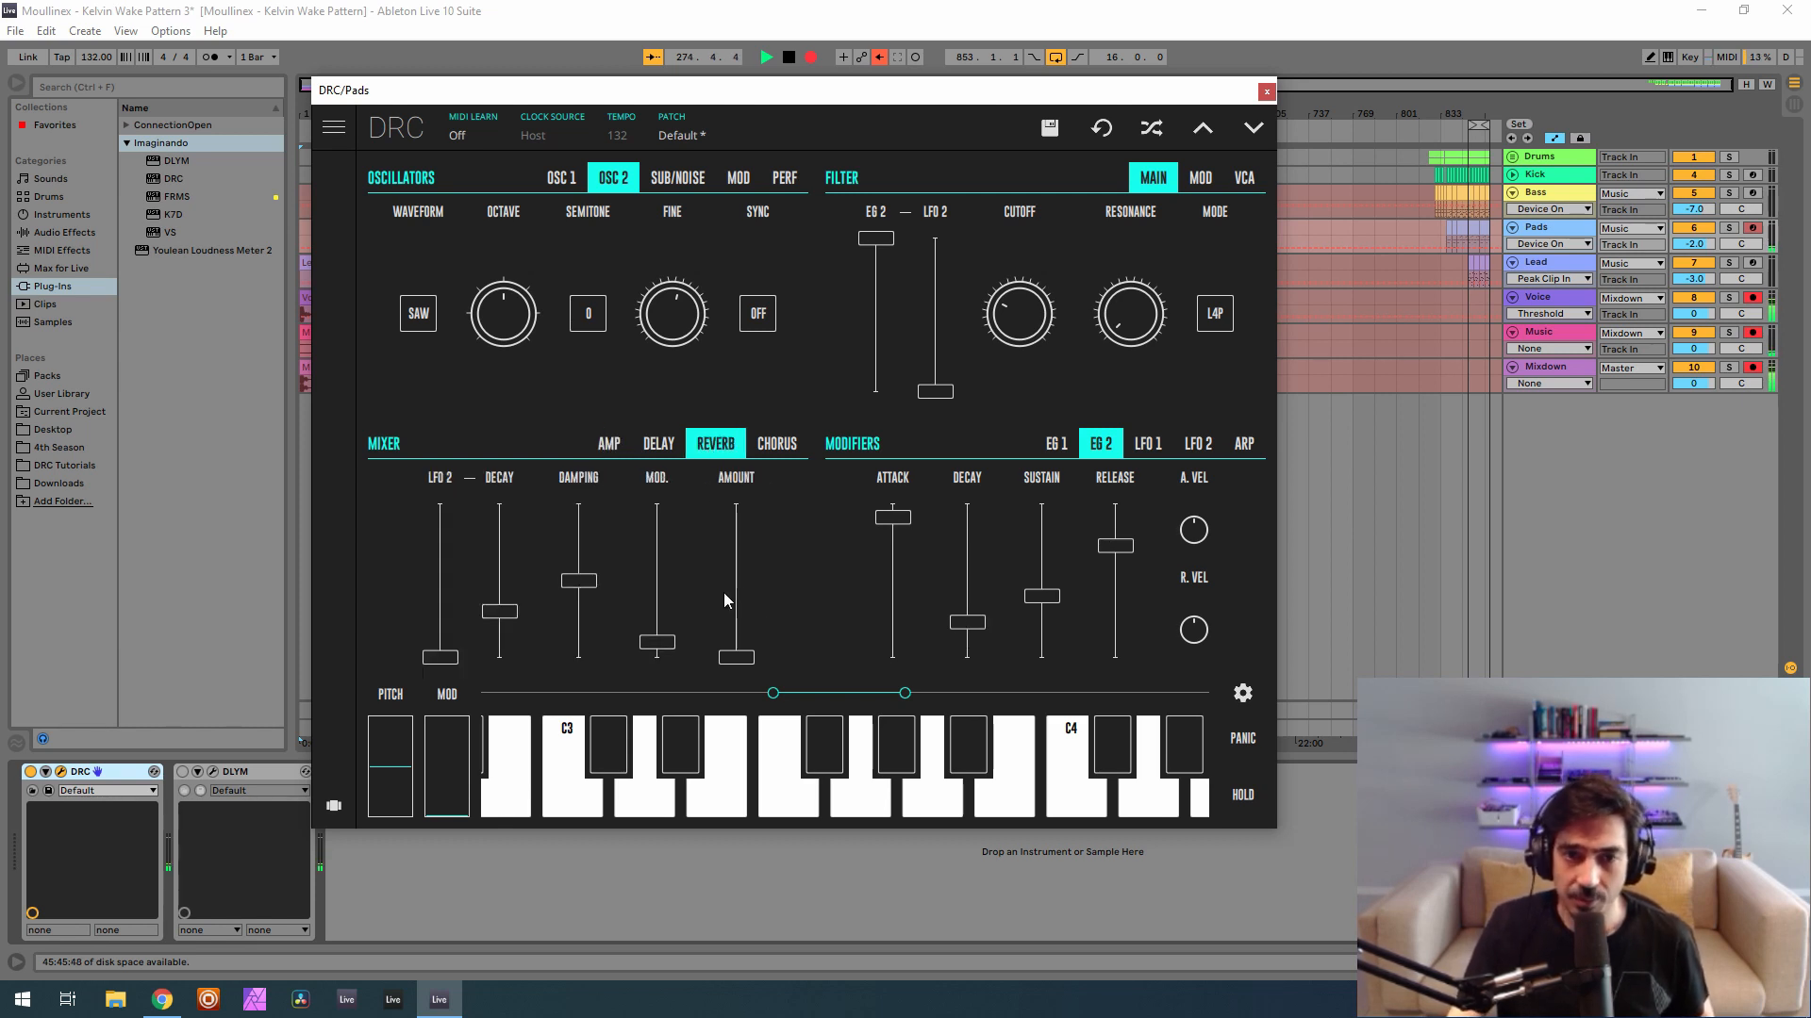
{"action": "left_click_drag", "start_coordinate": [738, 596], "coordinate": [776, 593]}
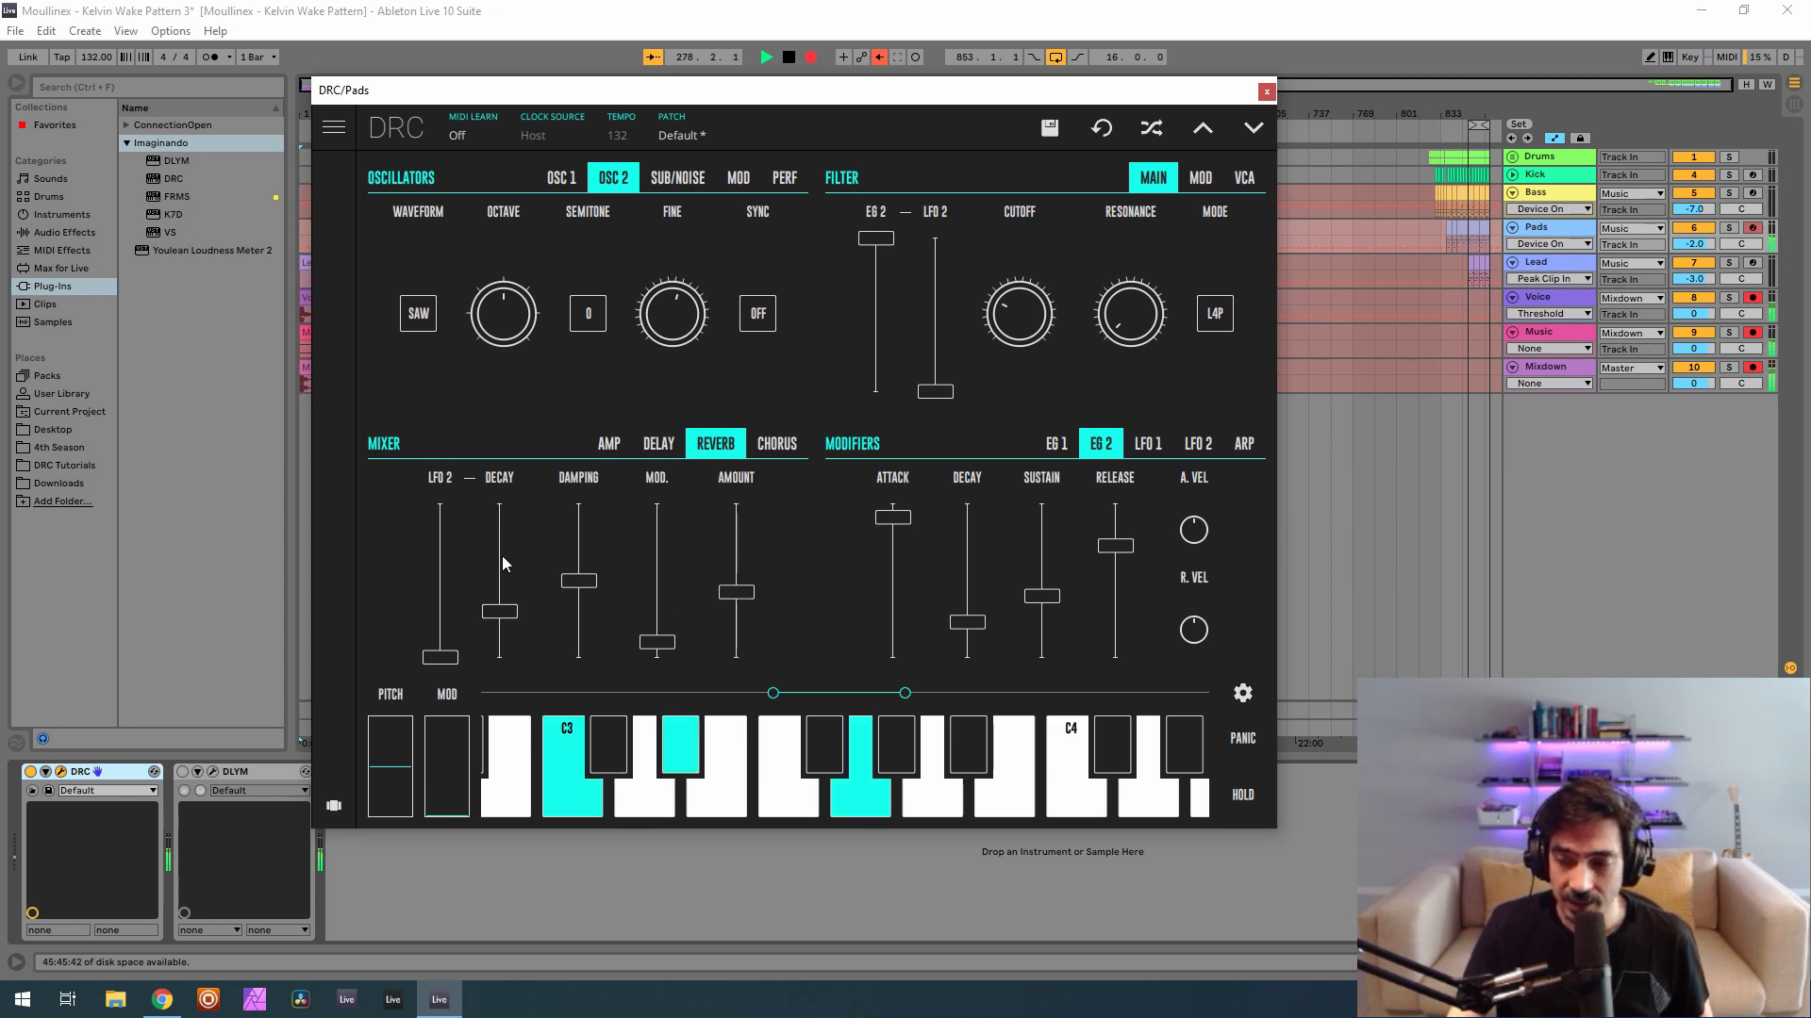
{"action": "left_click_drag", "start_coordinate": [510, 573], "coordinate": [556, 553]}
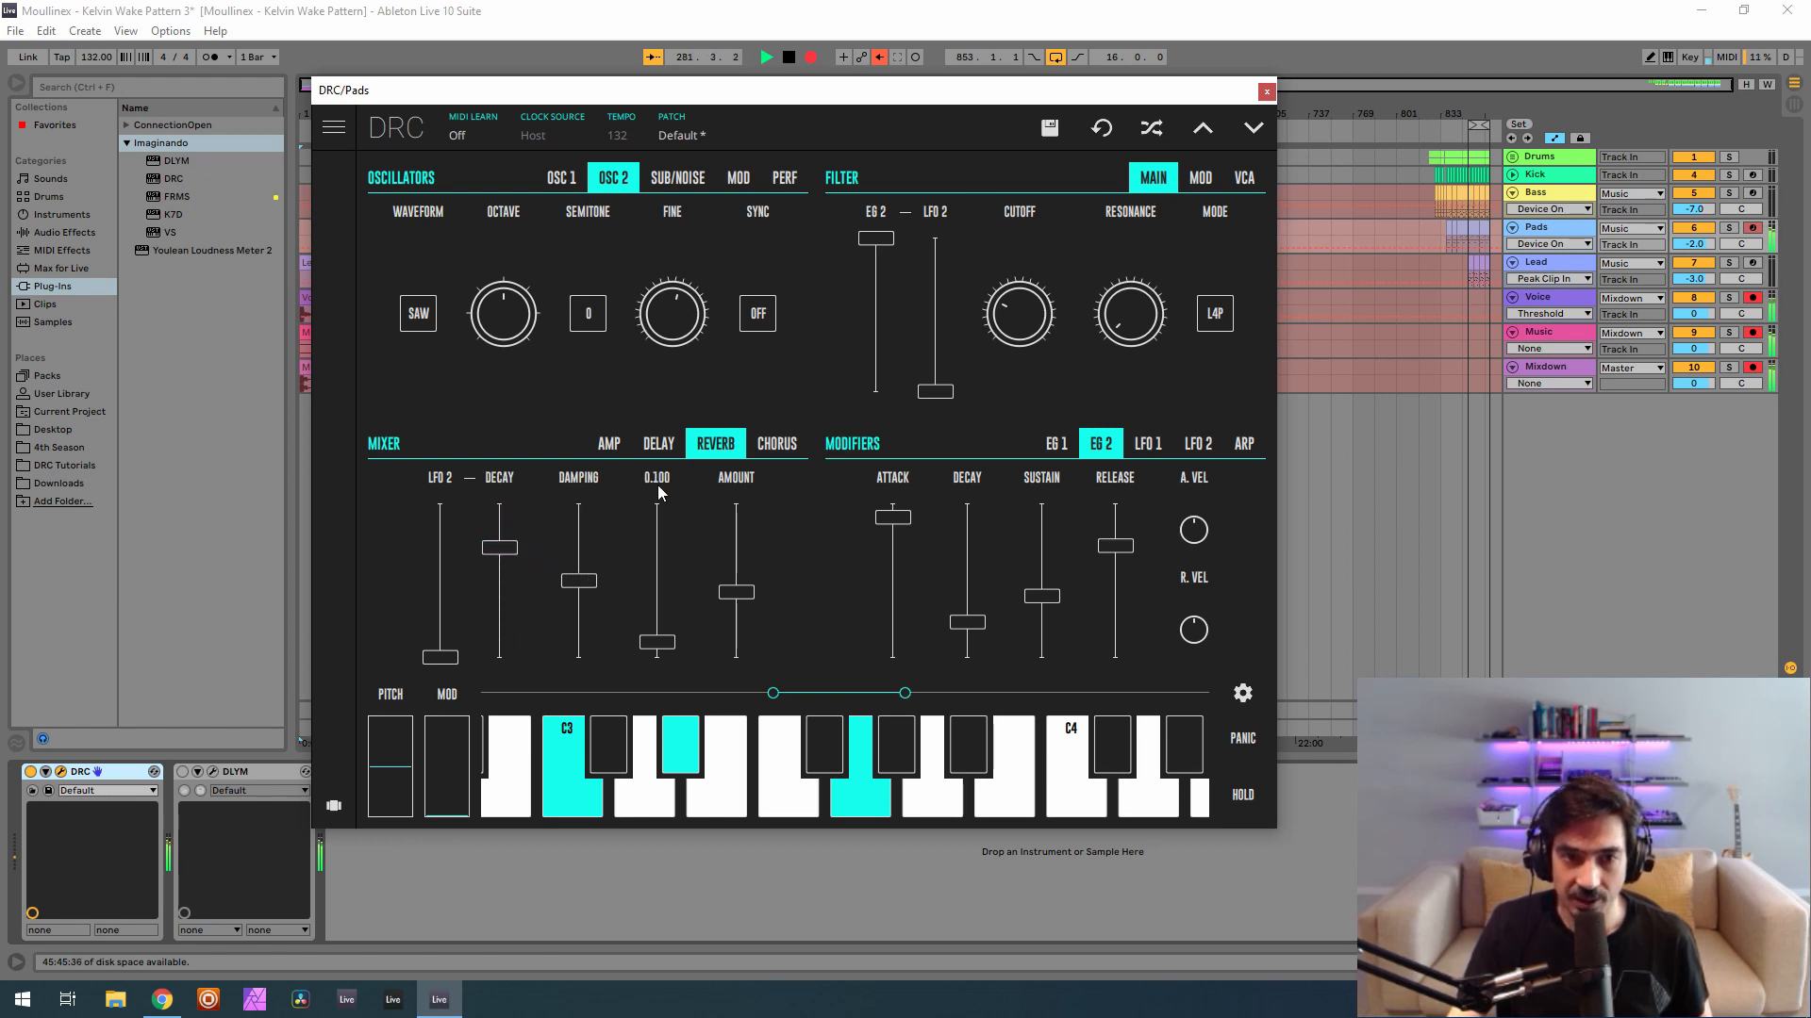
{"action": "left_click", "coordinate": [1265, 93]}
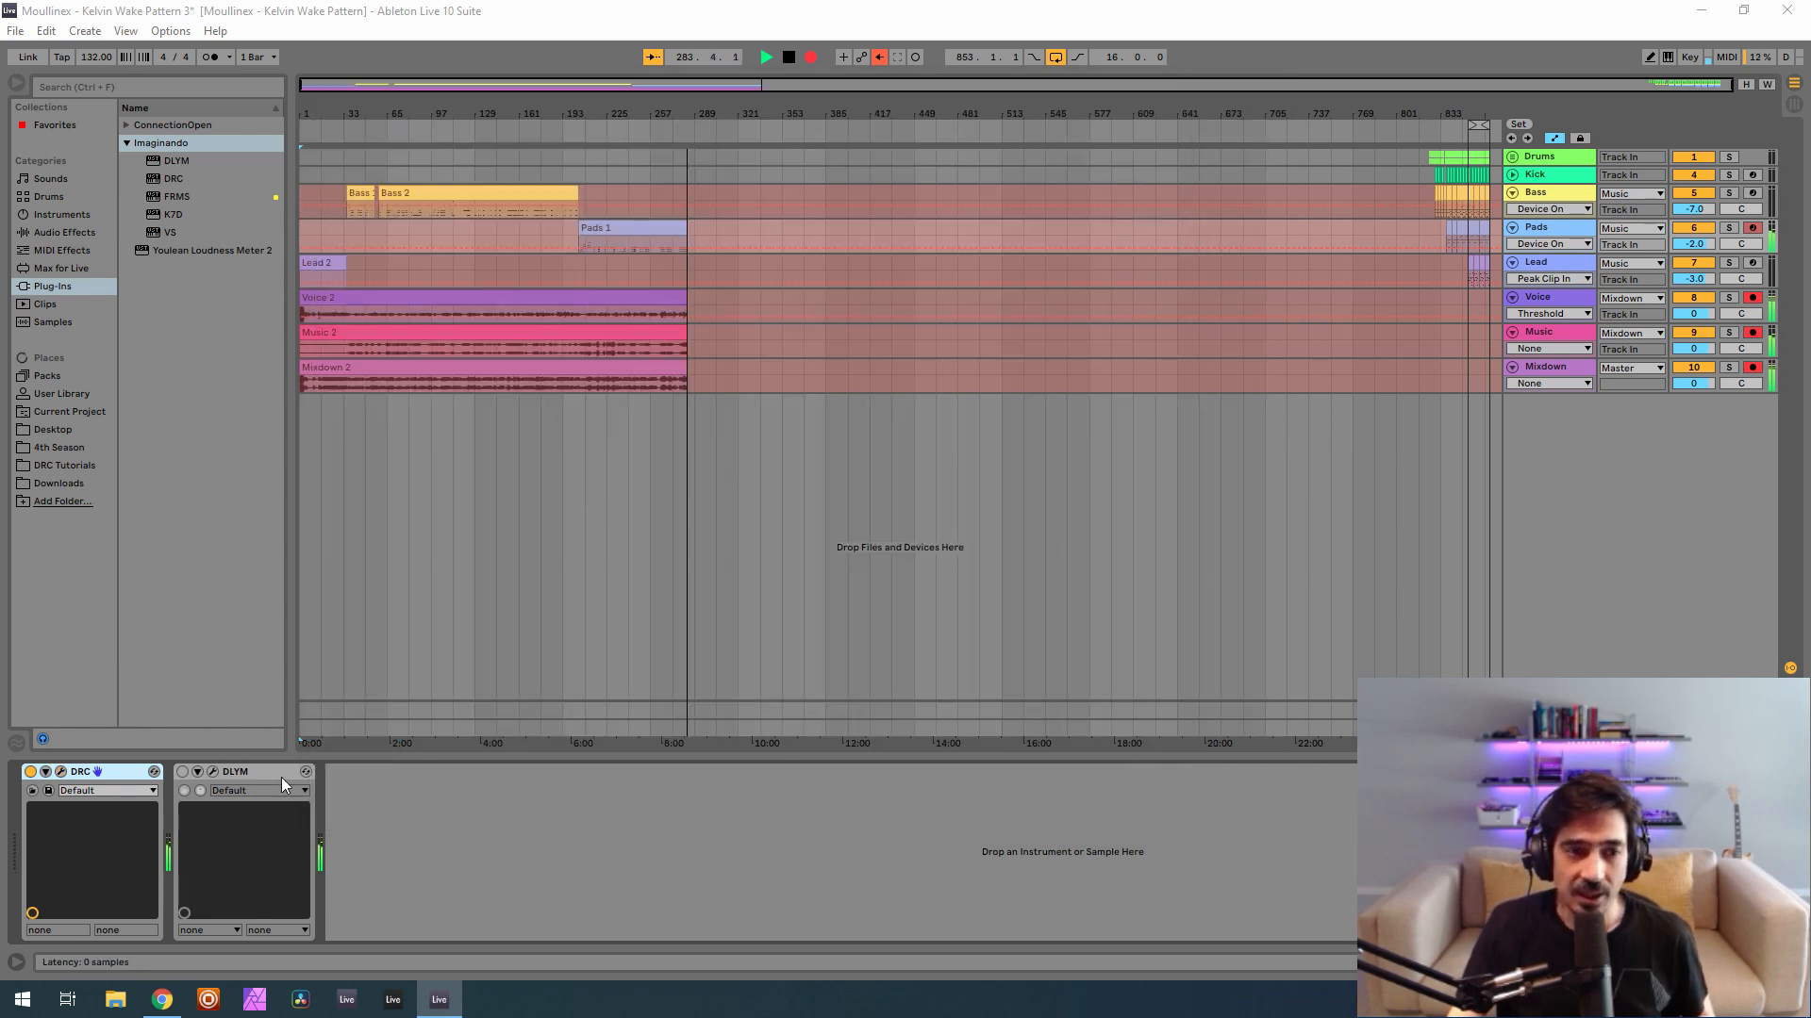
Inspect the DLYM settings on the Pads track and enable the effect.
{"action": "left_click", "coordinate": [212, 773]}
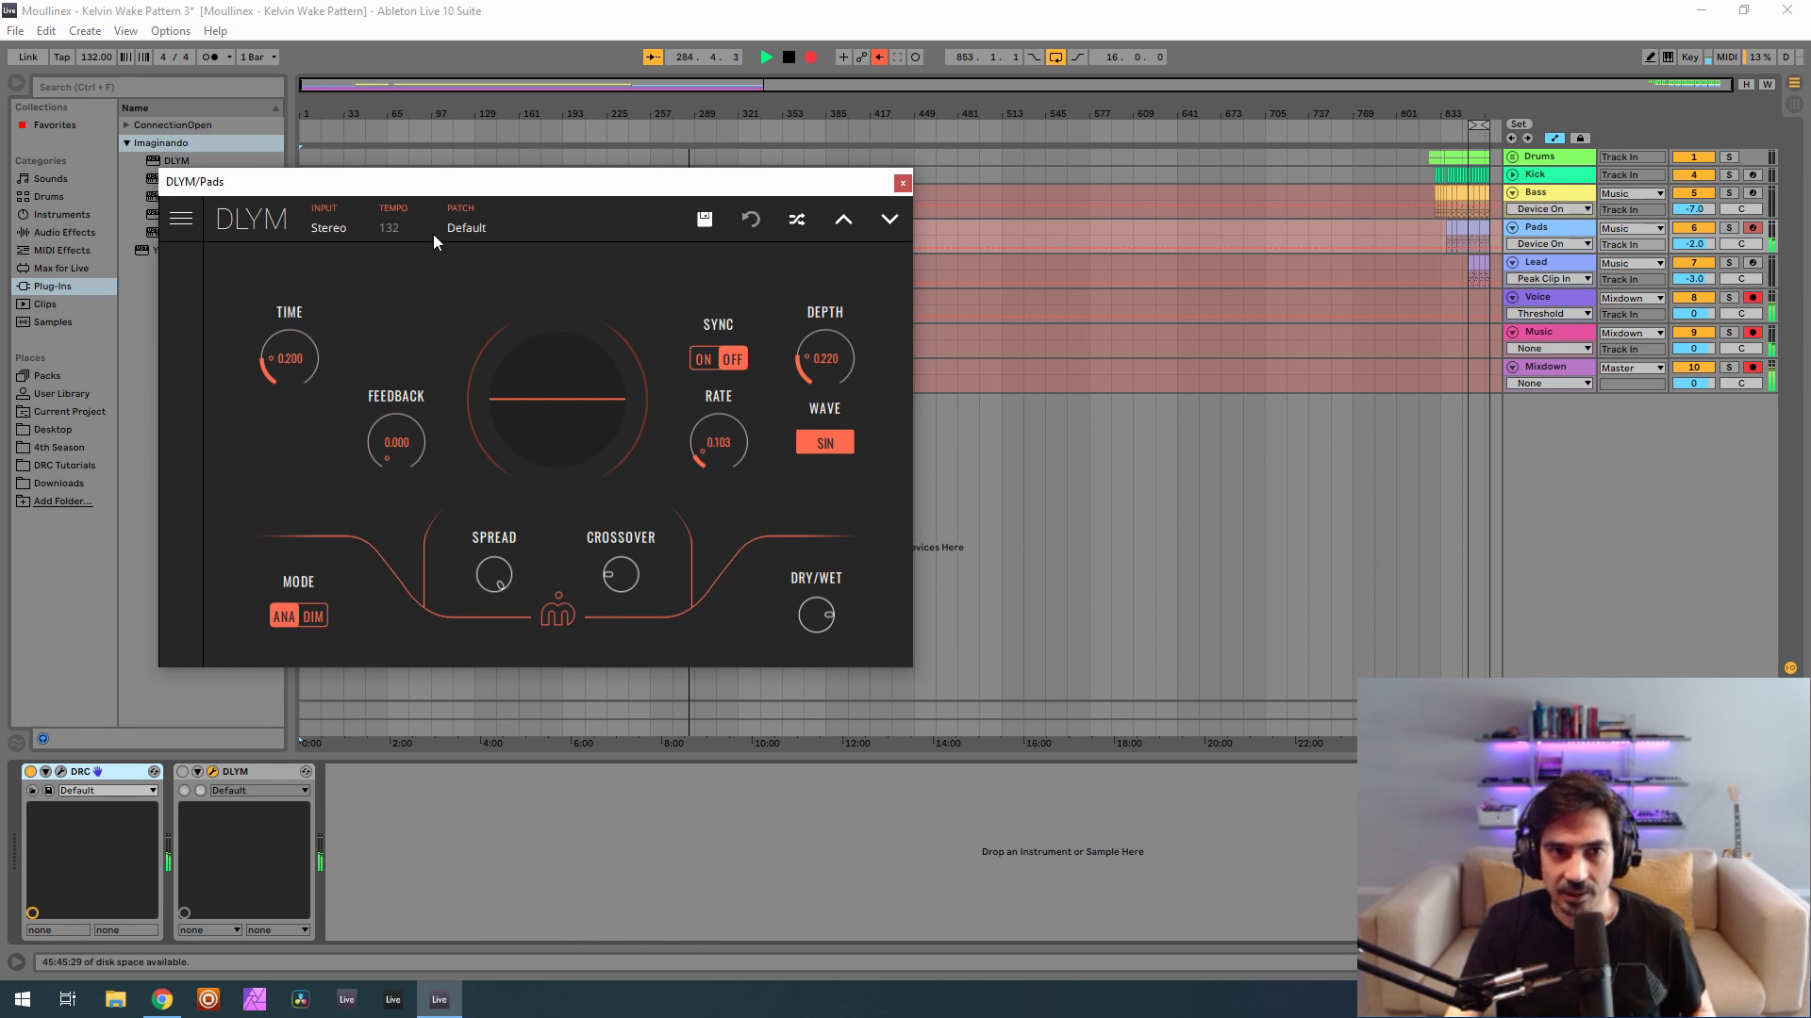
{"action": "left_click_drag", "start_coordinate": [430, 188], "coordinate": [617, 238]}
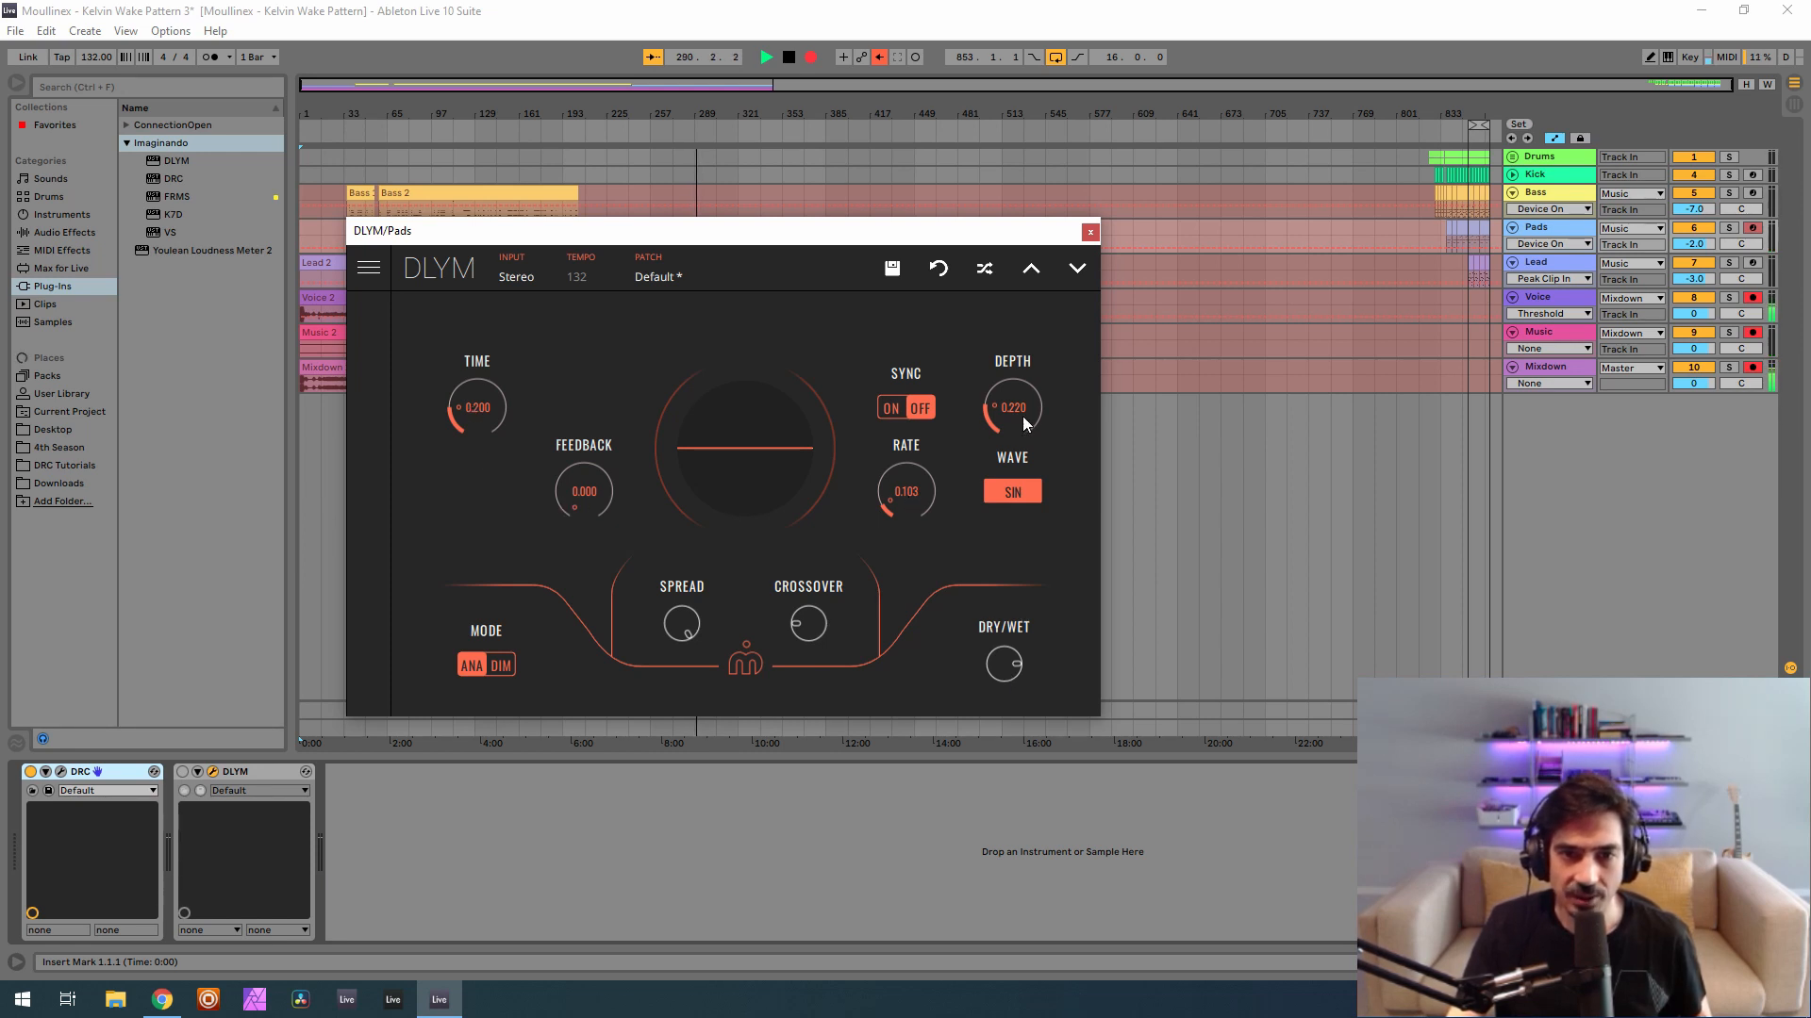
{"action": "left_click", "coordinate": [182, 772]}
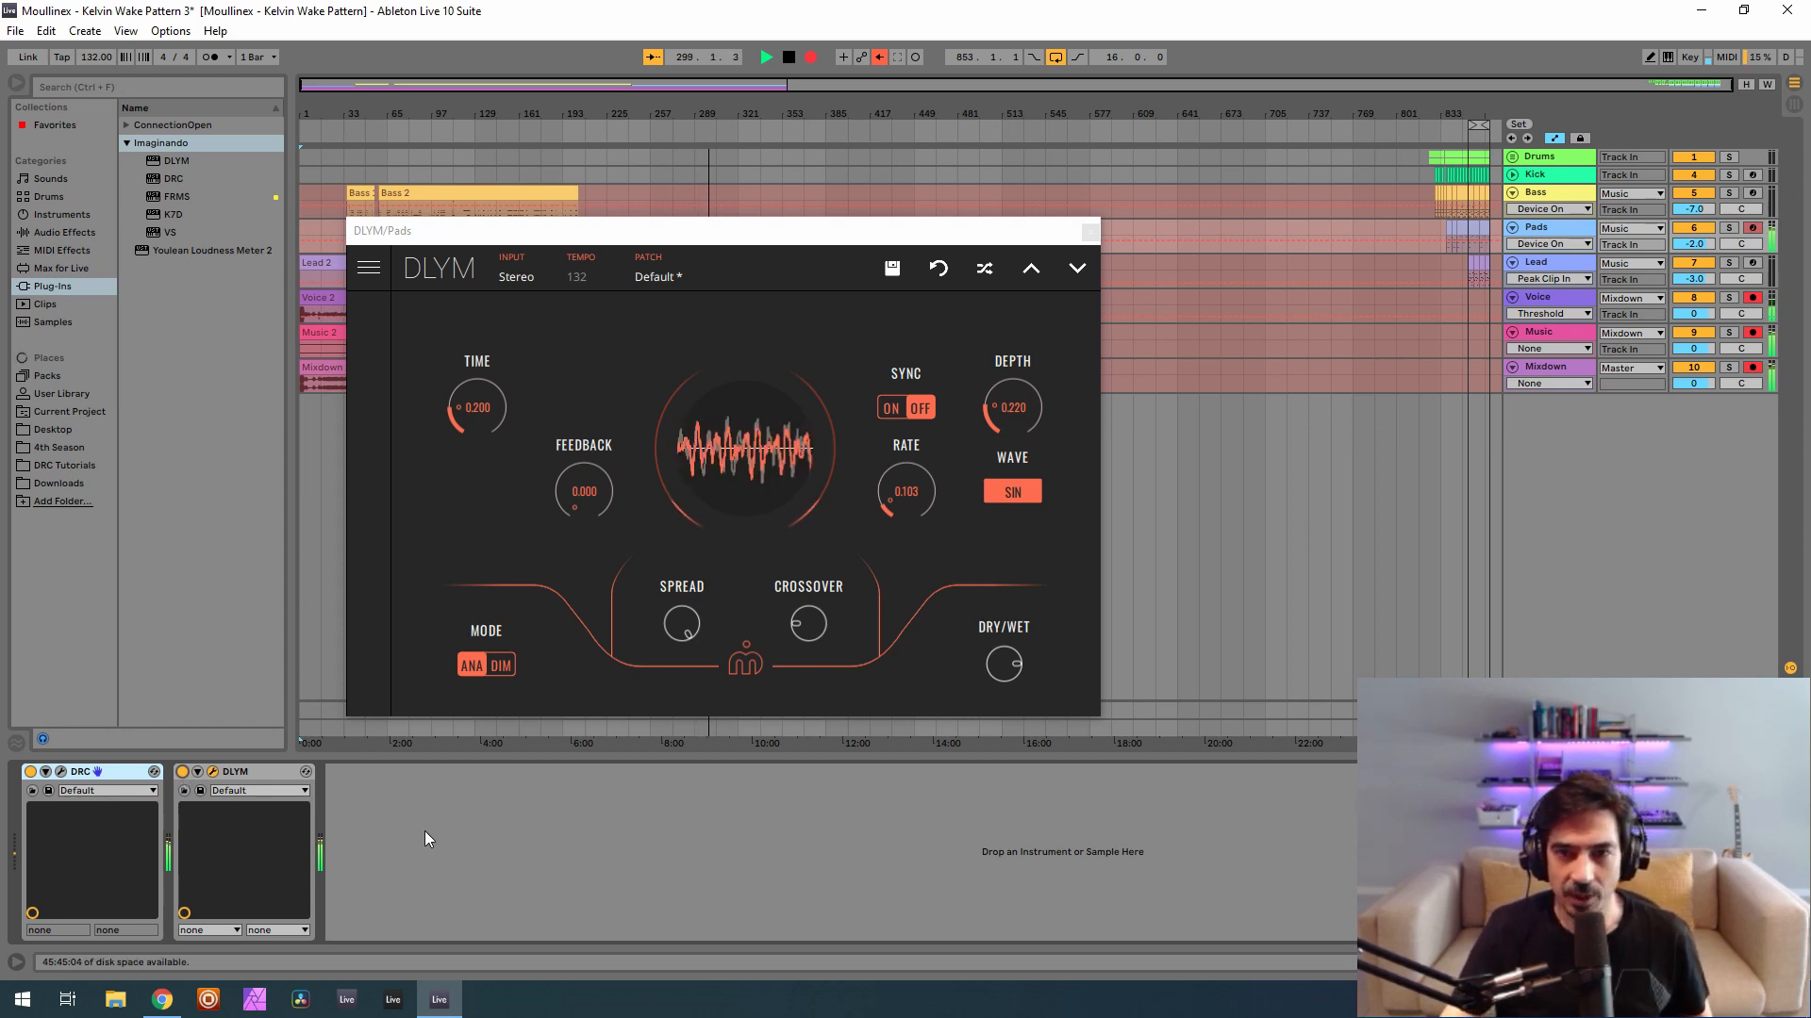
{"action": "left_click", "coordinate": [1092, 229]}
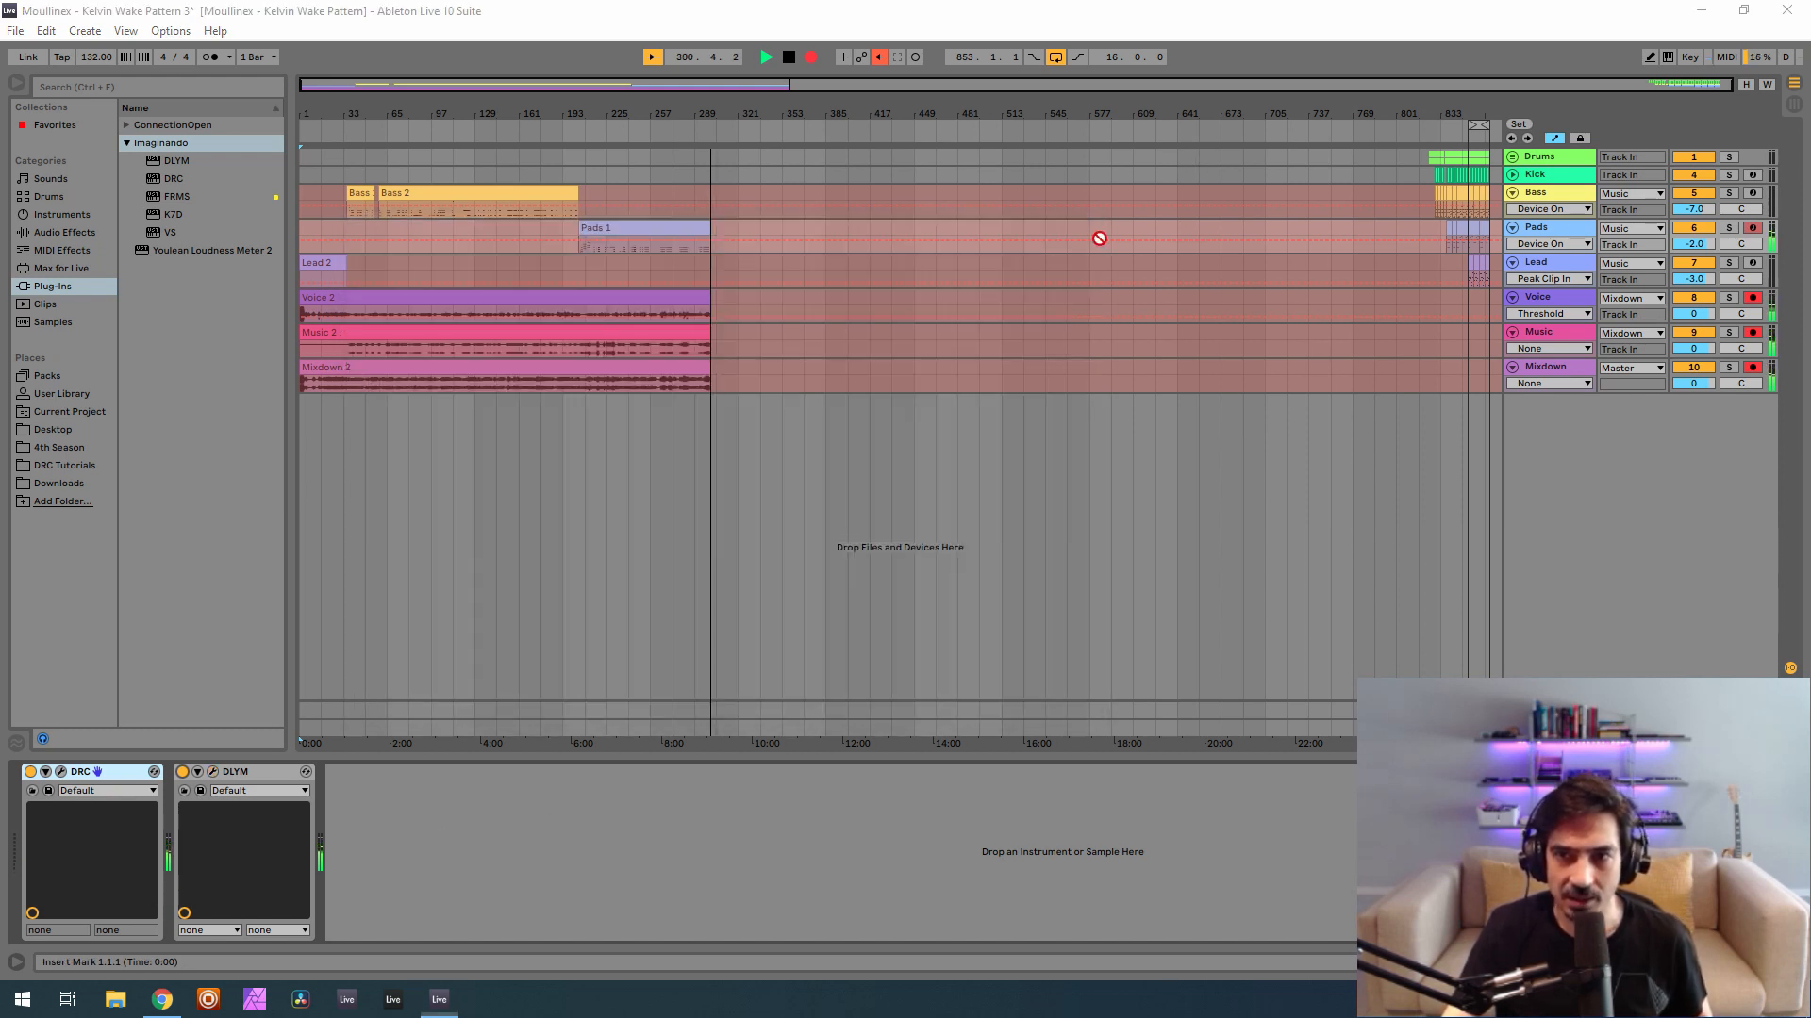
Bypass the EQ Eight and Glue Compressor on the Lead track.
{"action": "left_click", "coordinate": [1565, 268]}
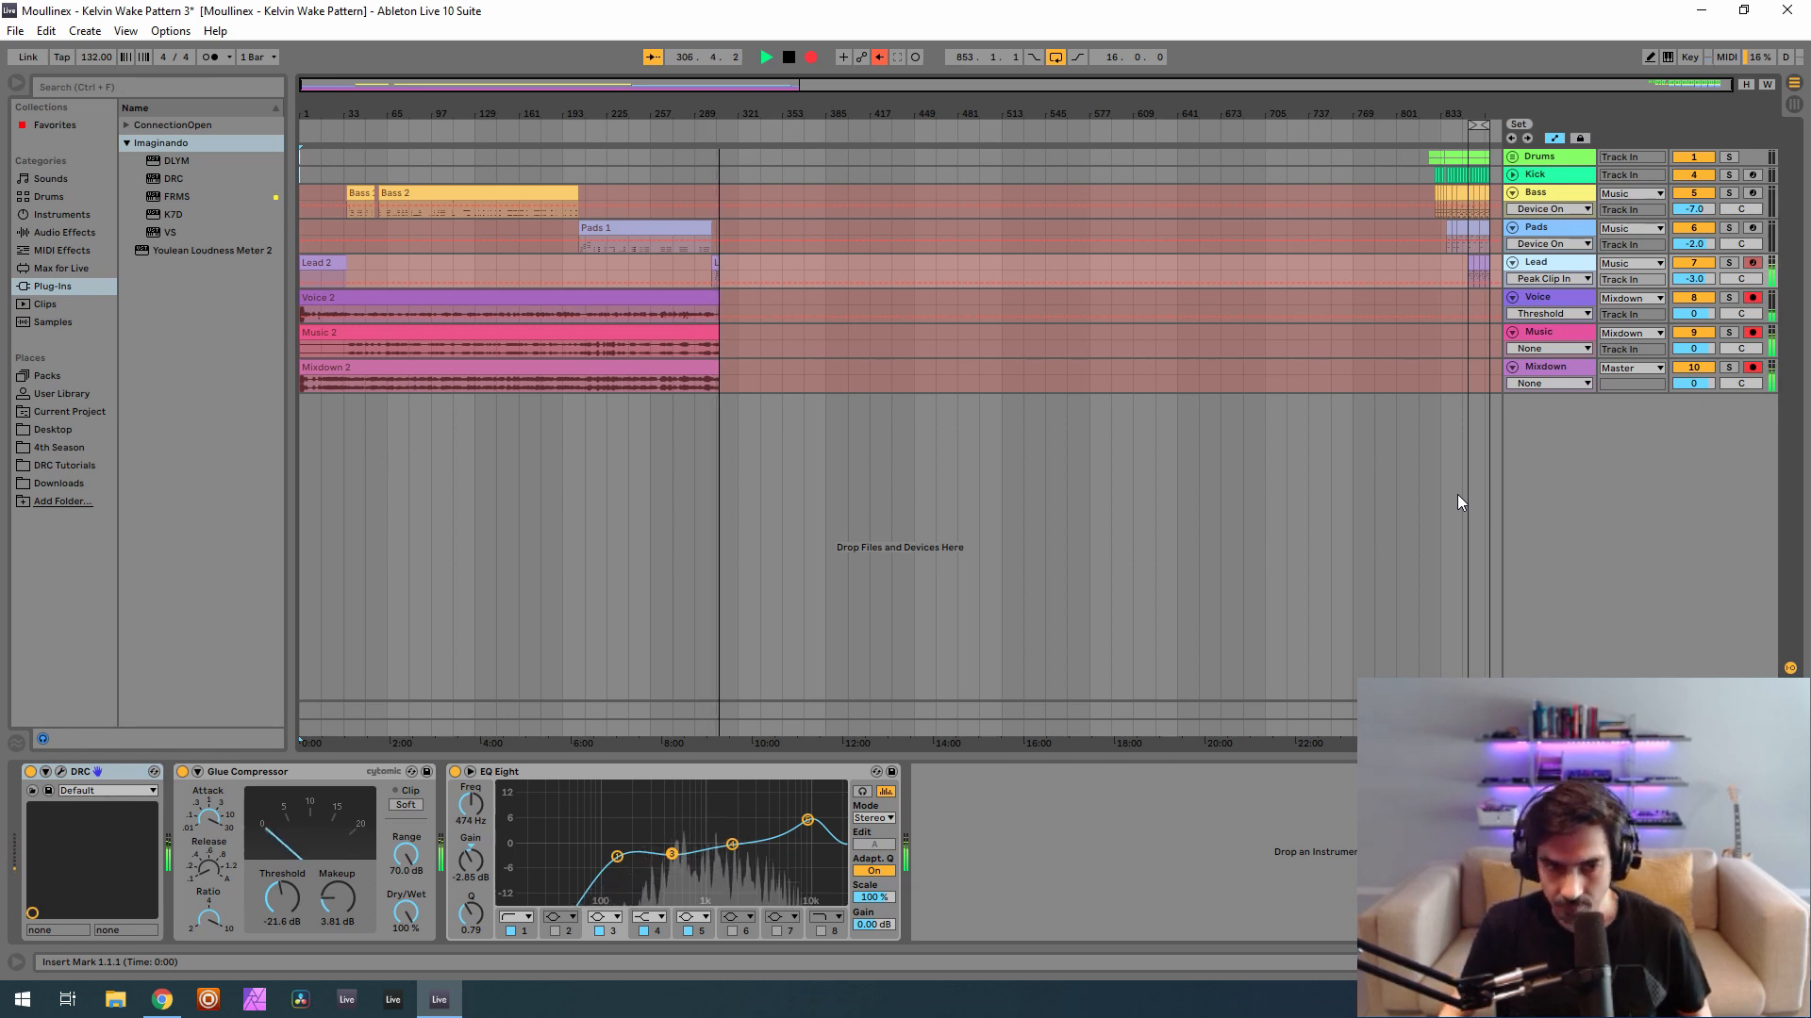
{"action": "key", "text": "Tab"}
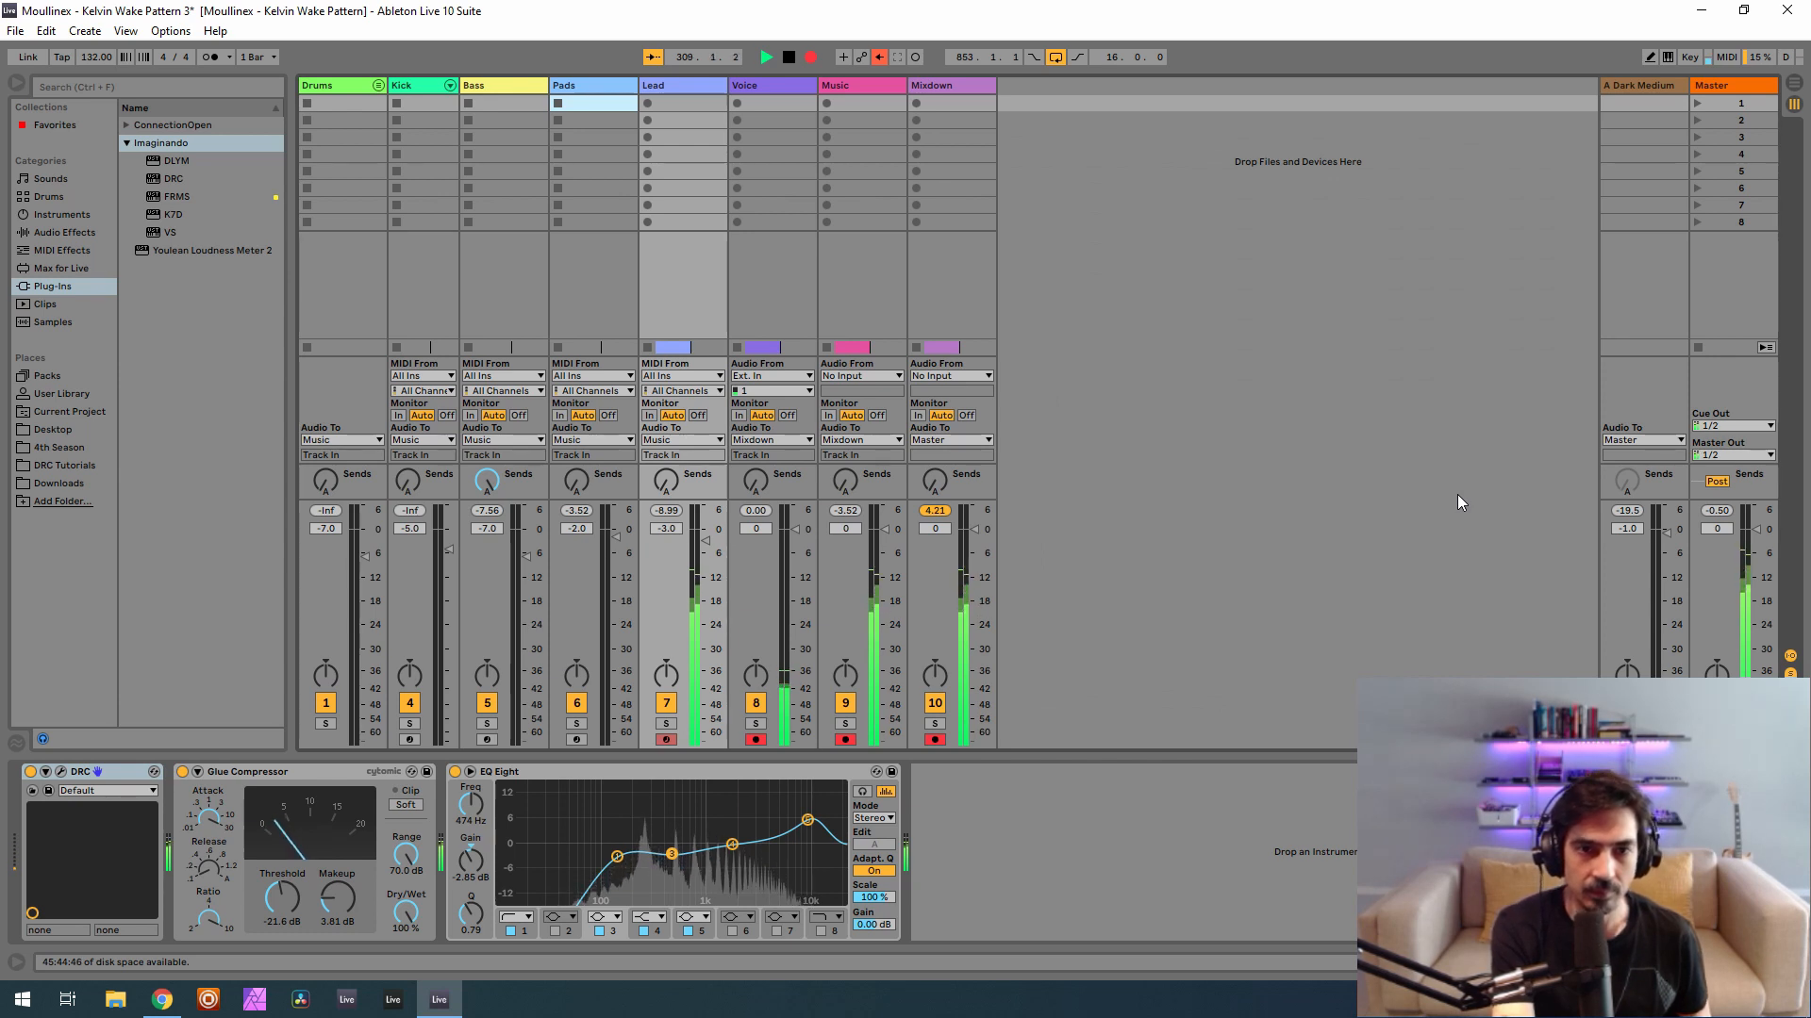
{"action": "key", "text": "Tab"}
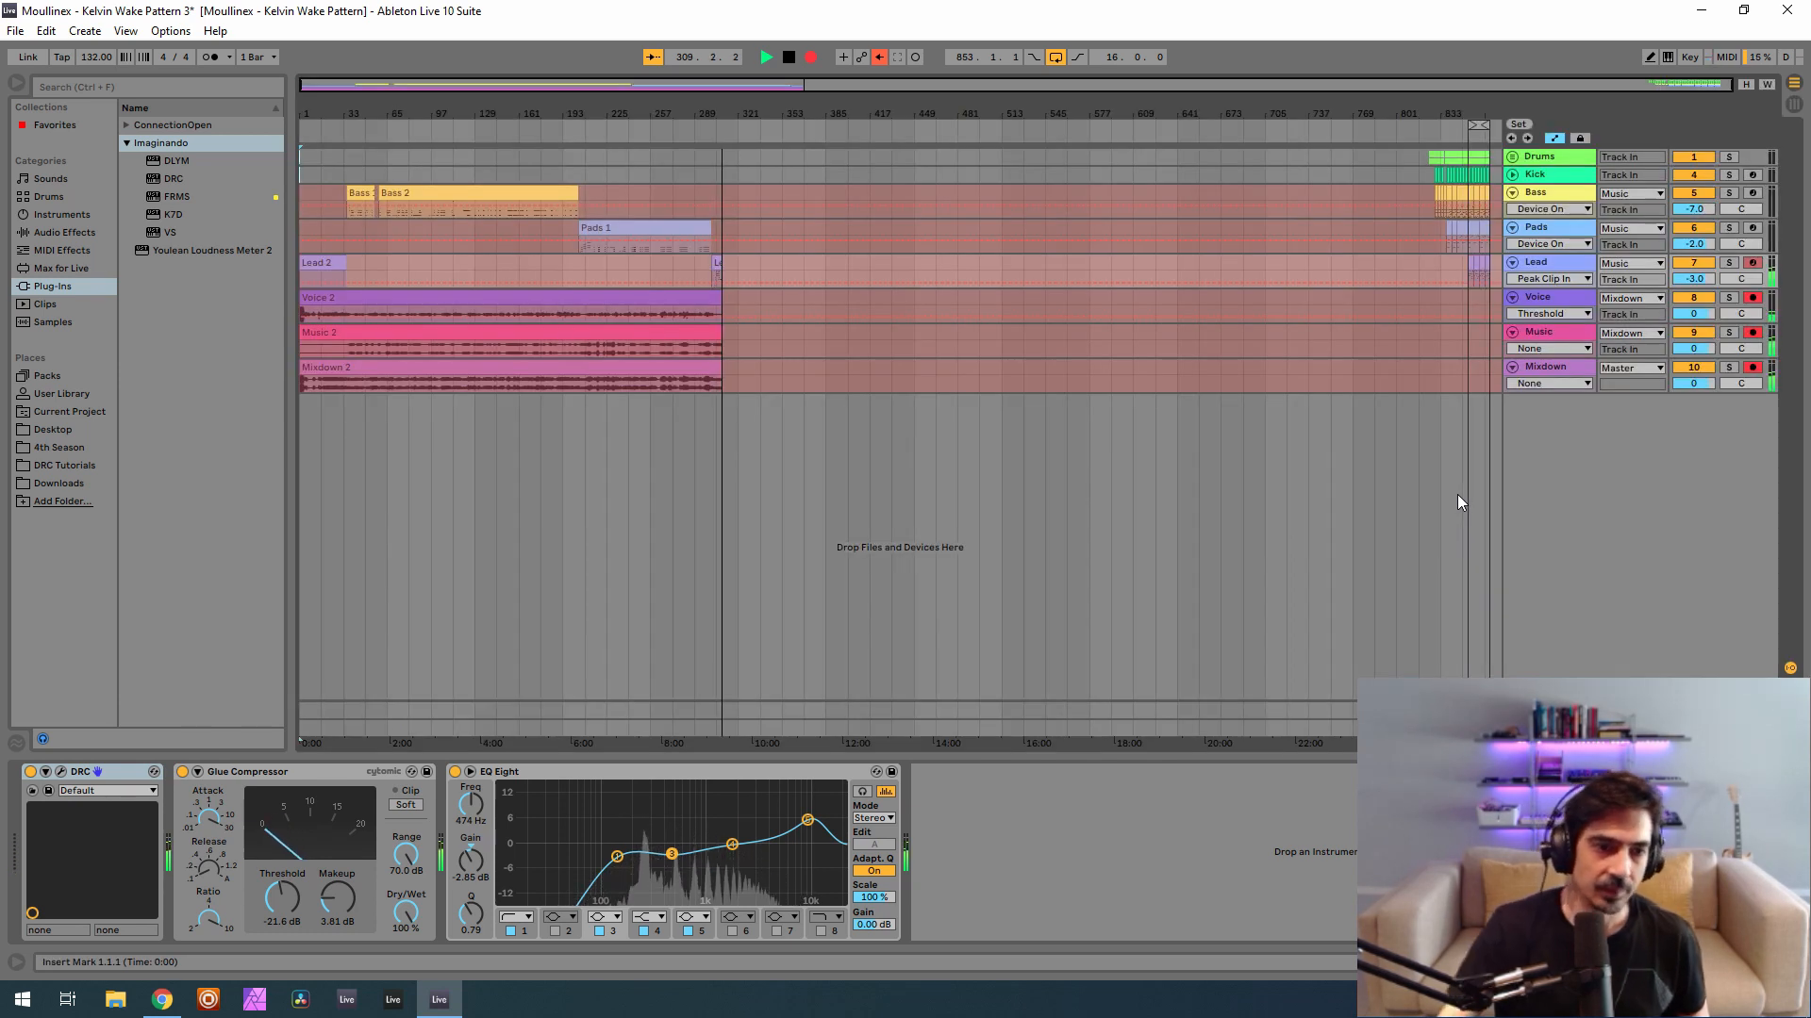
{"action": "left_click", "coordinate": [454, 771]}
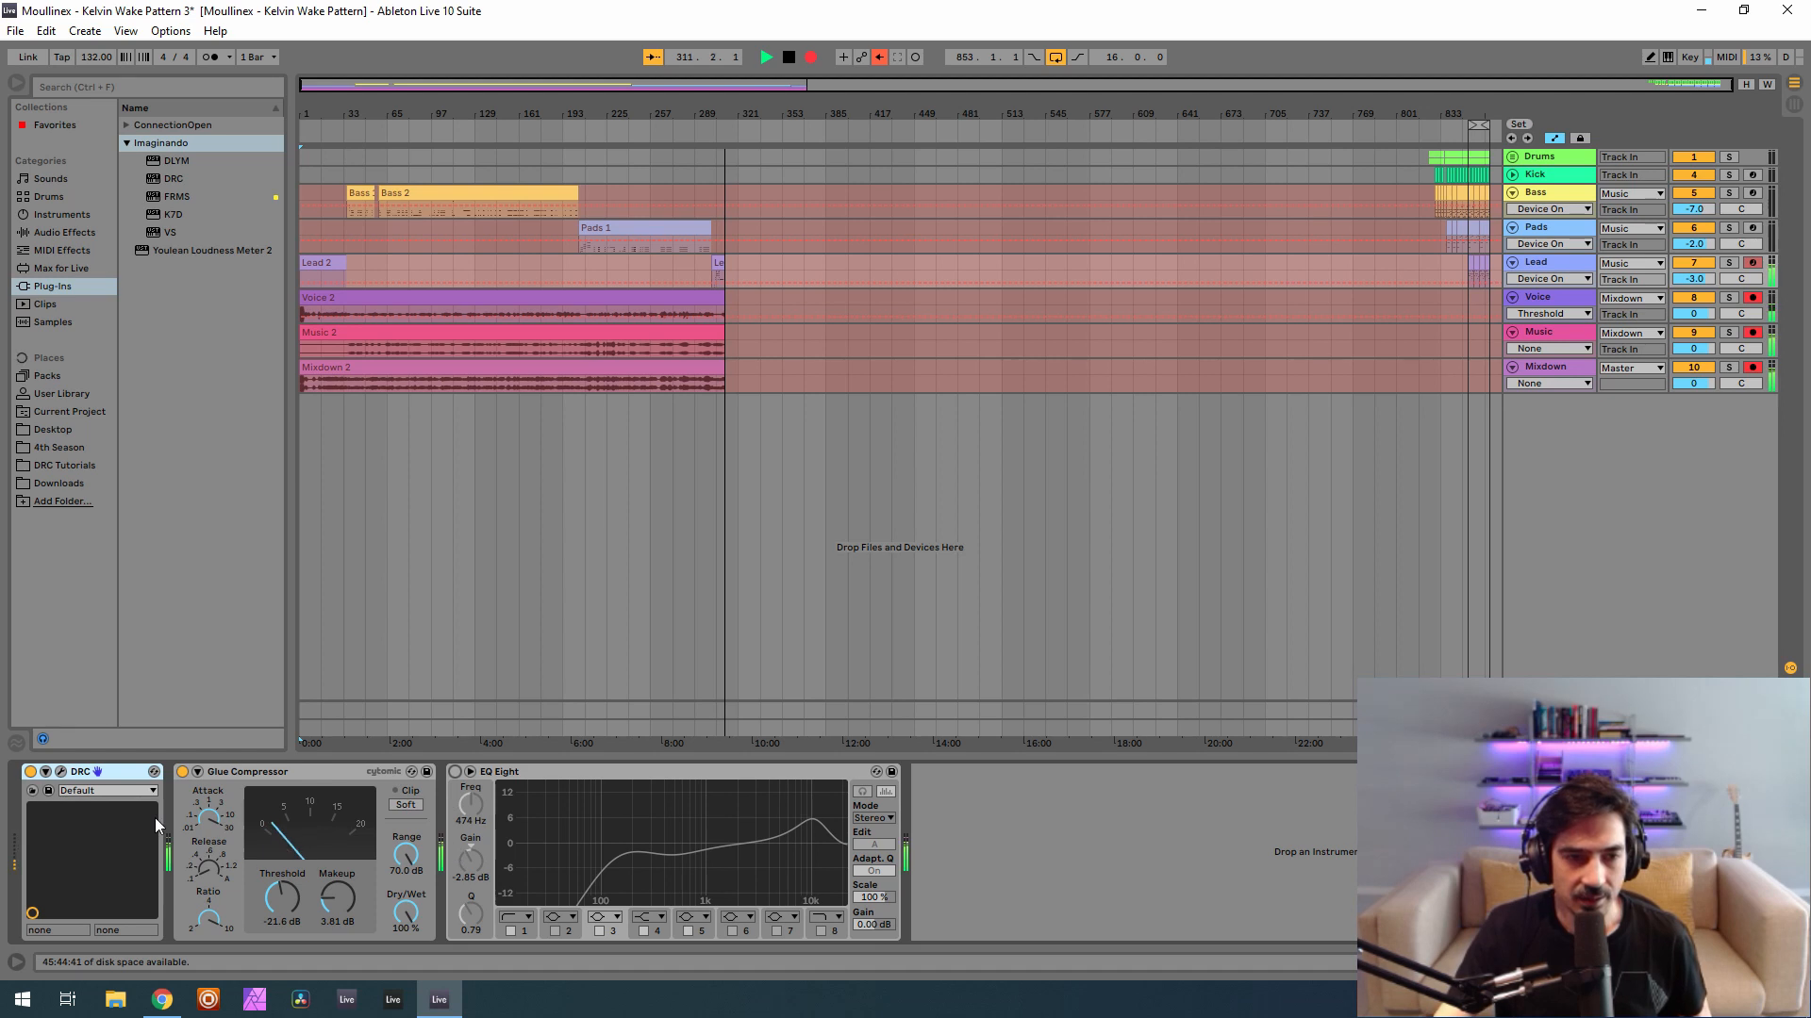
{"action": "left_click", "coordinate": [182, 772]}
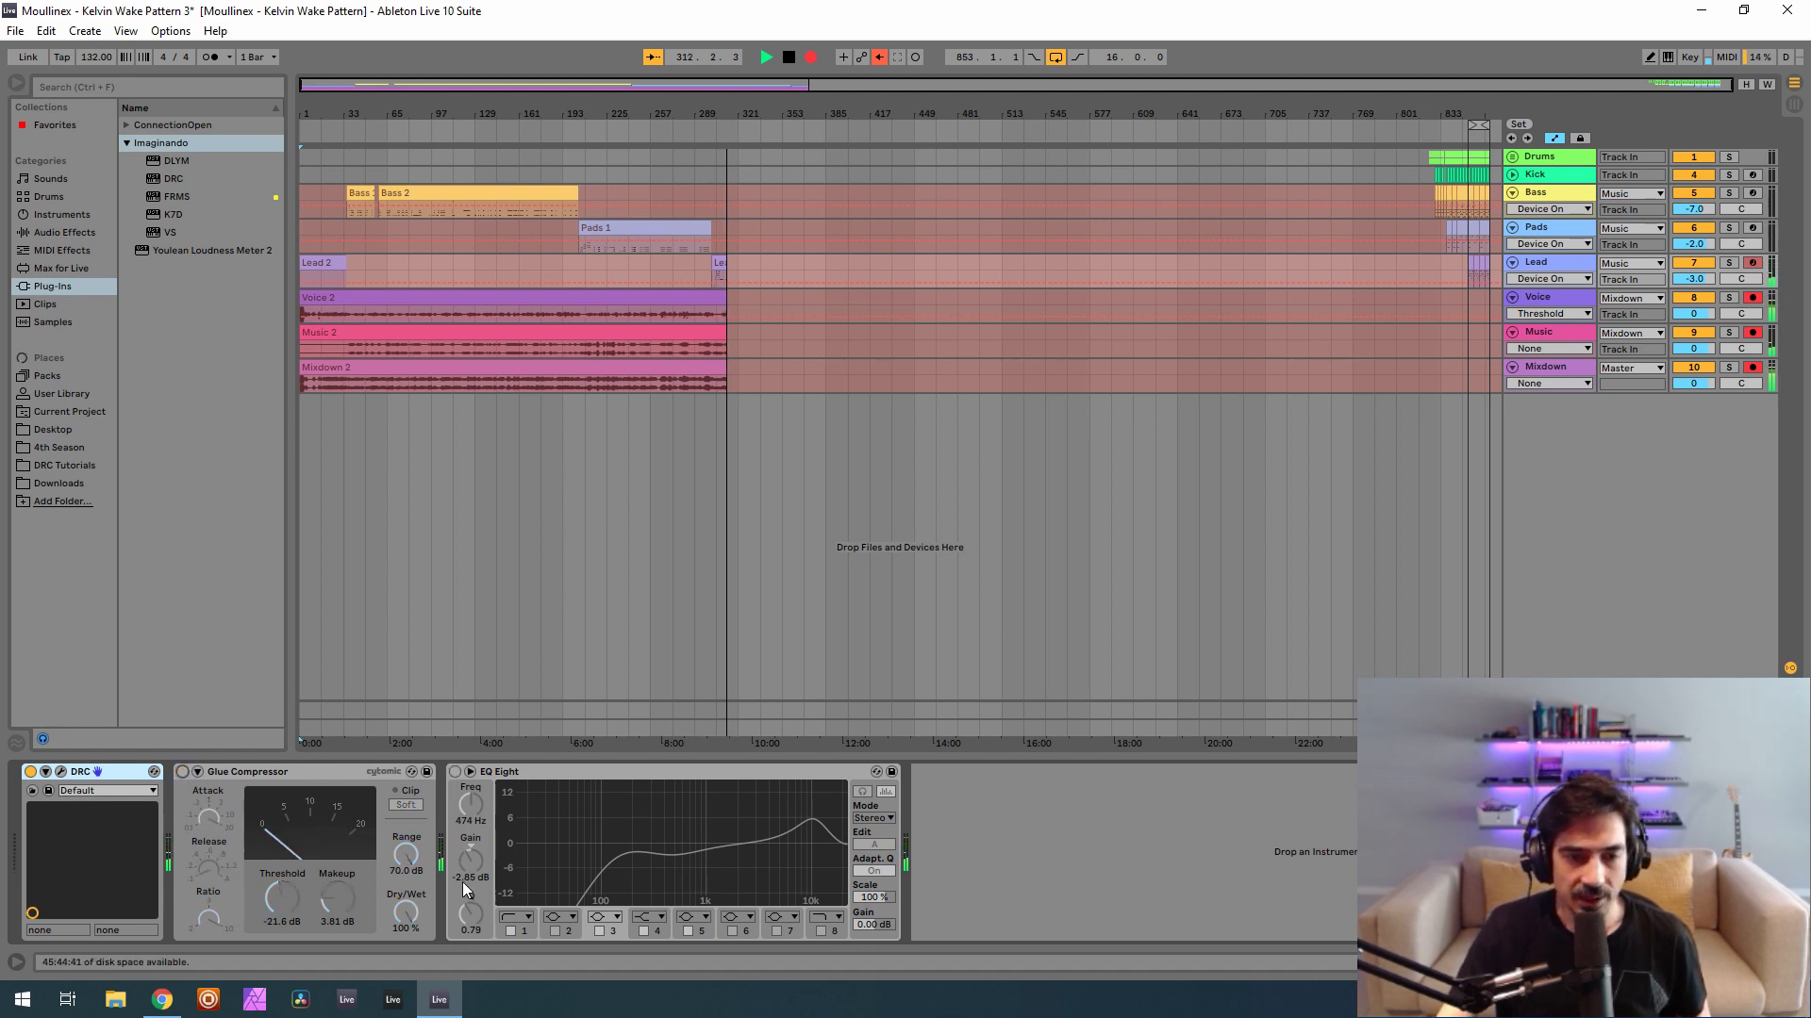
Load the factory Default patch in the Lead track's DRC synth.
{"action": "left_click", "coordinate": [60, 771]}
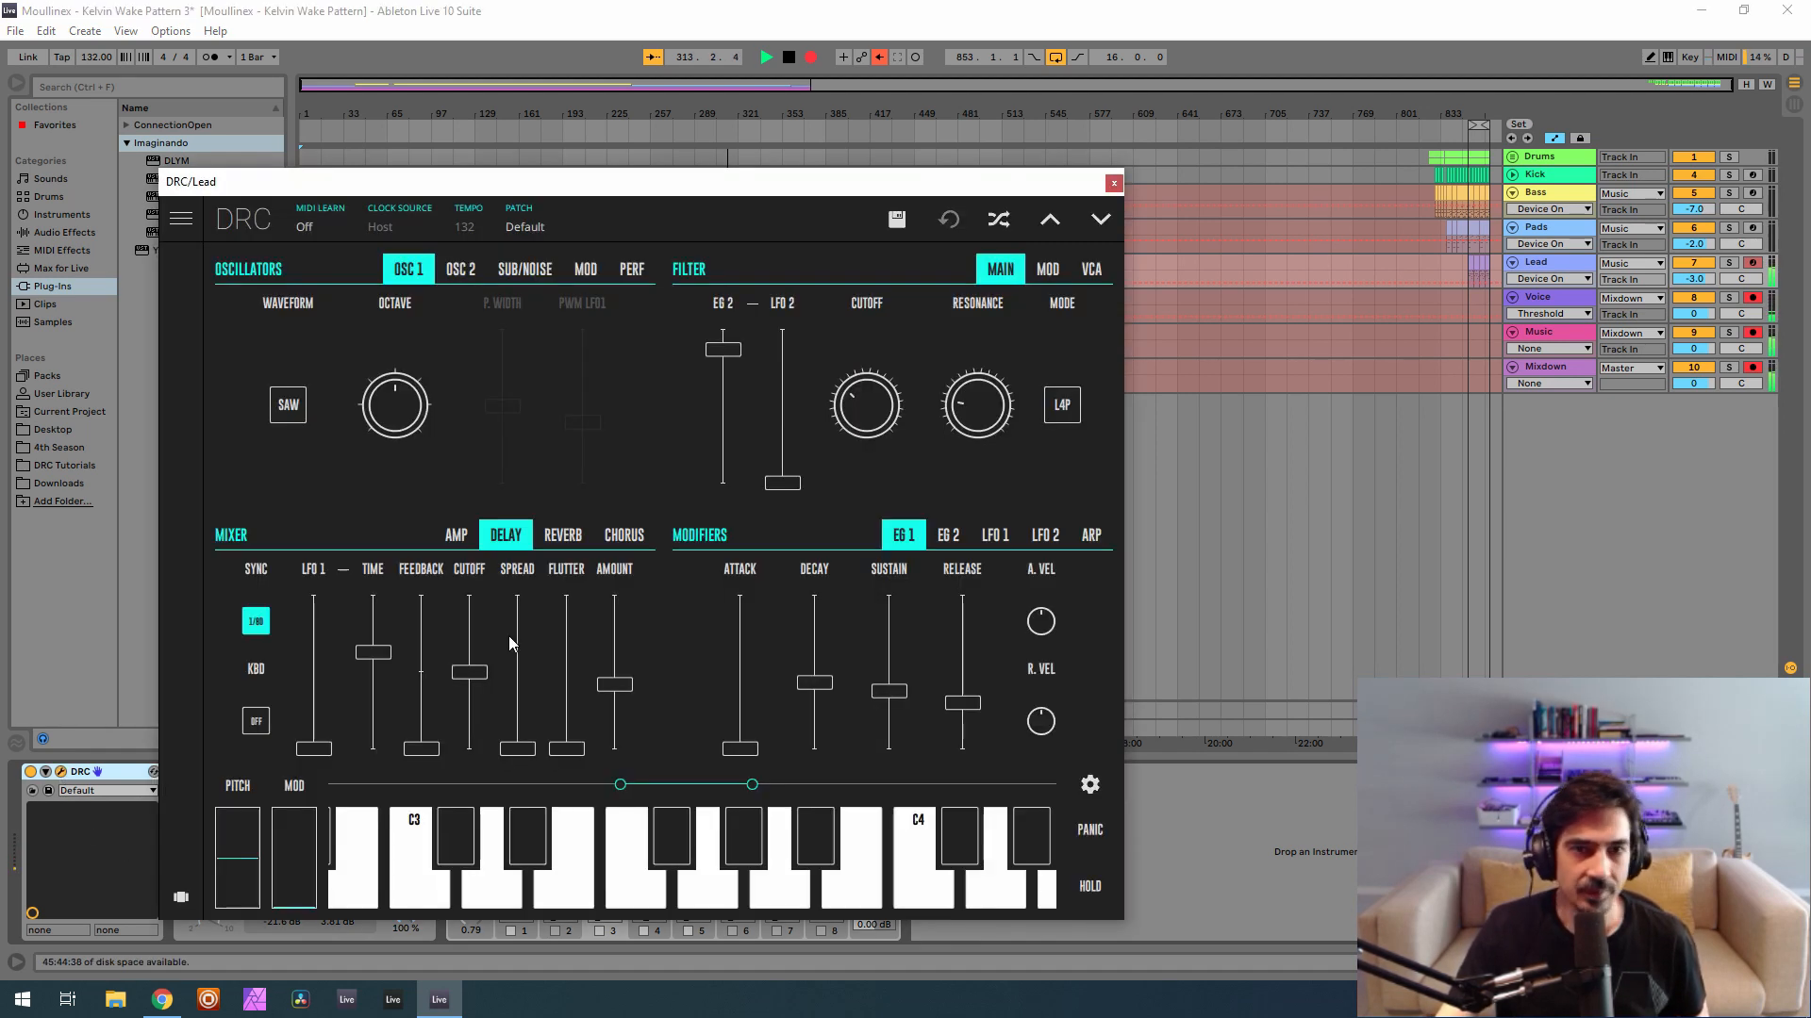
{"action": "left_click", "coordinate": [631, 224]}
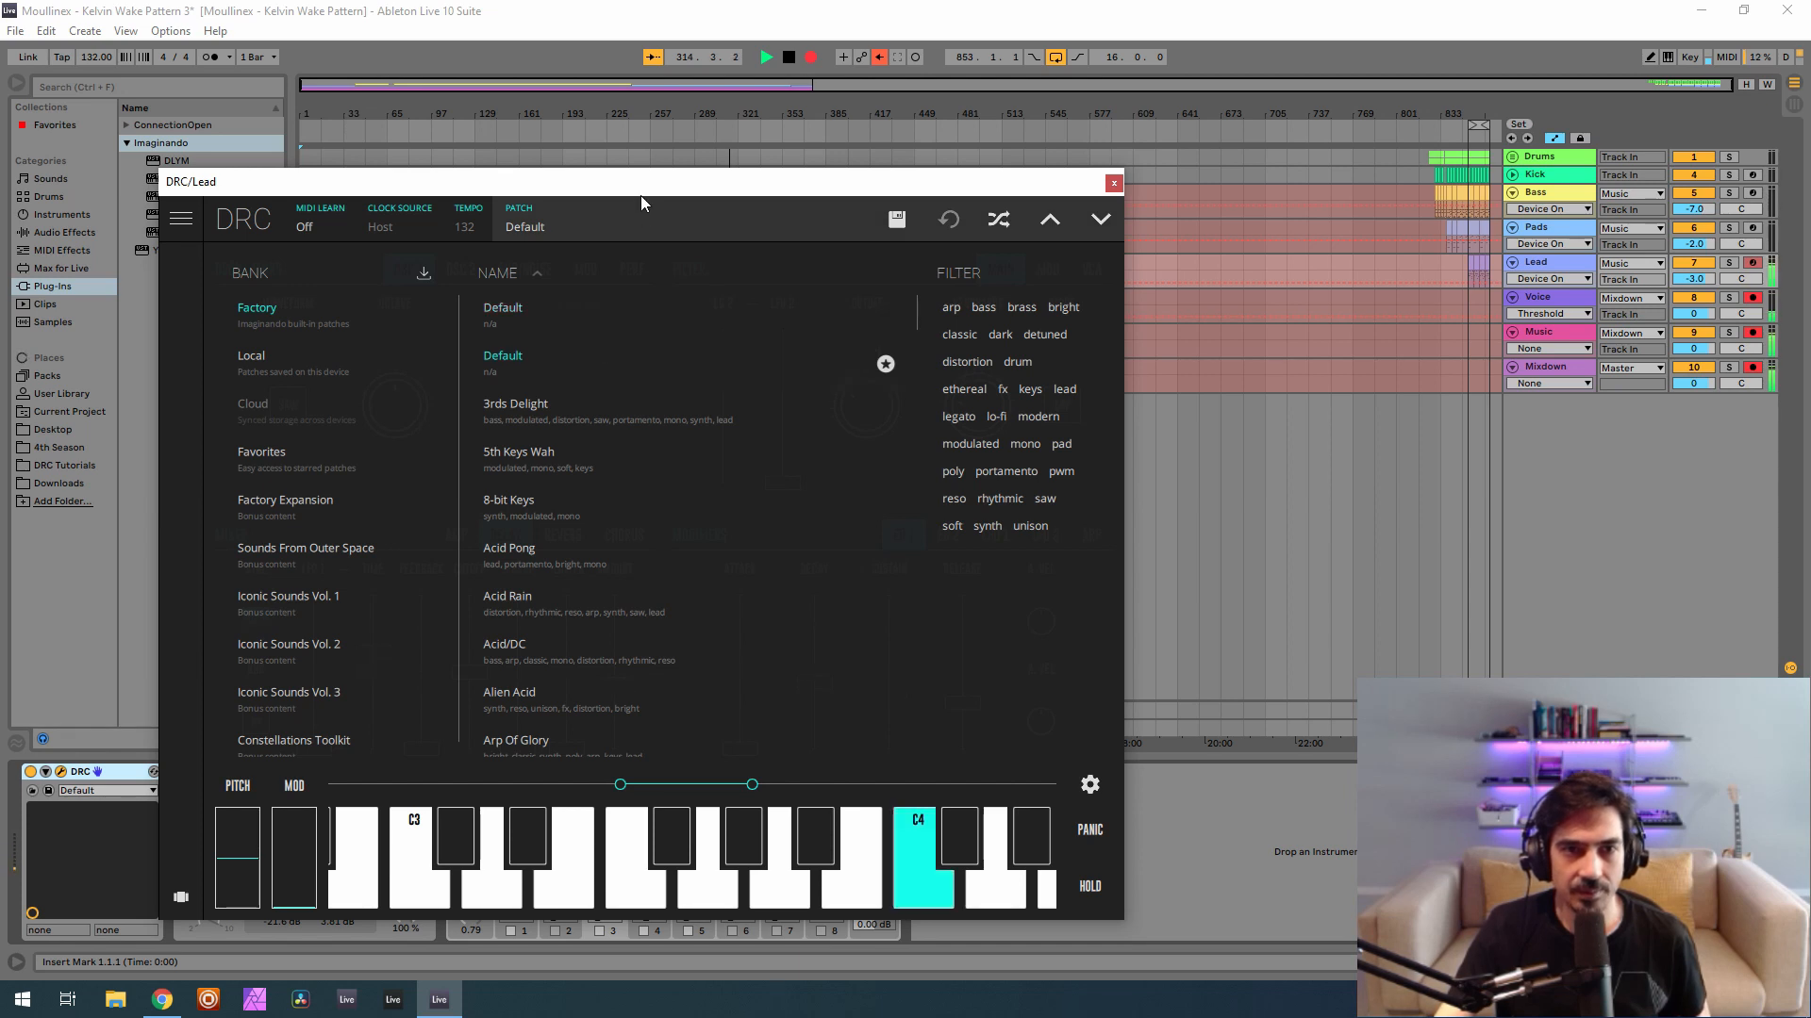
{"action": "left_click_drag", "start_coordinate": [641, 196], "coordinate": [779, 129]}
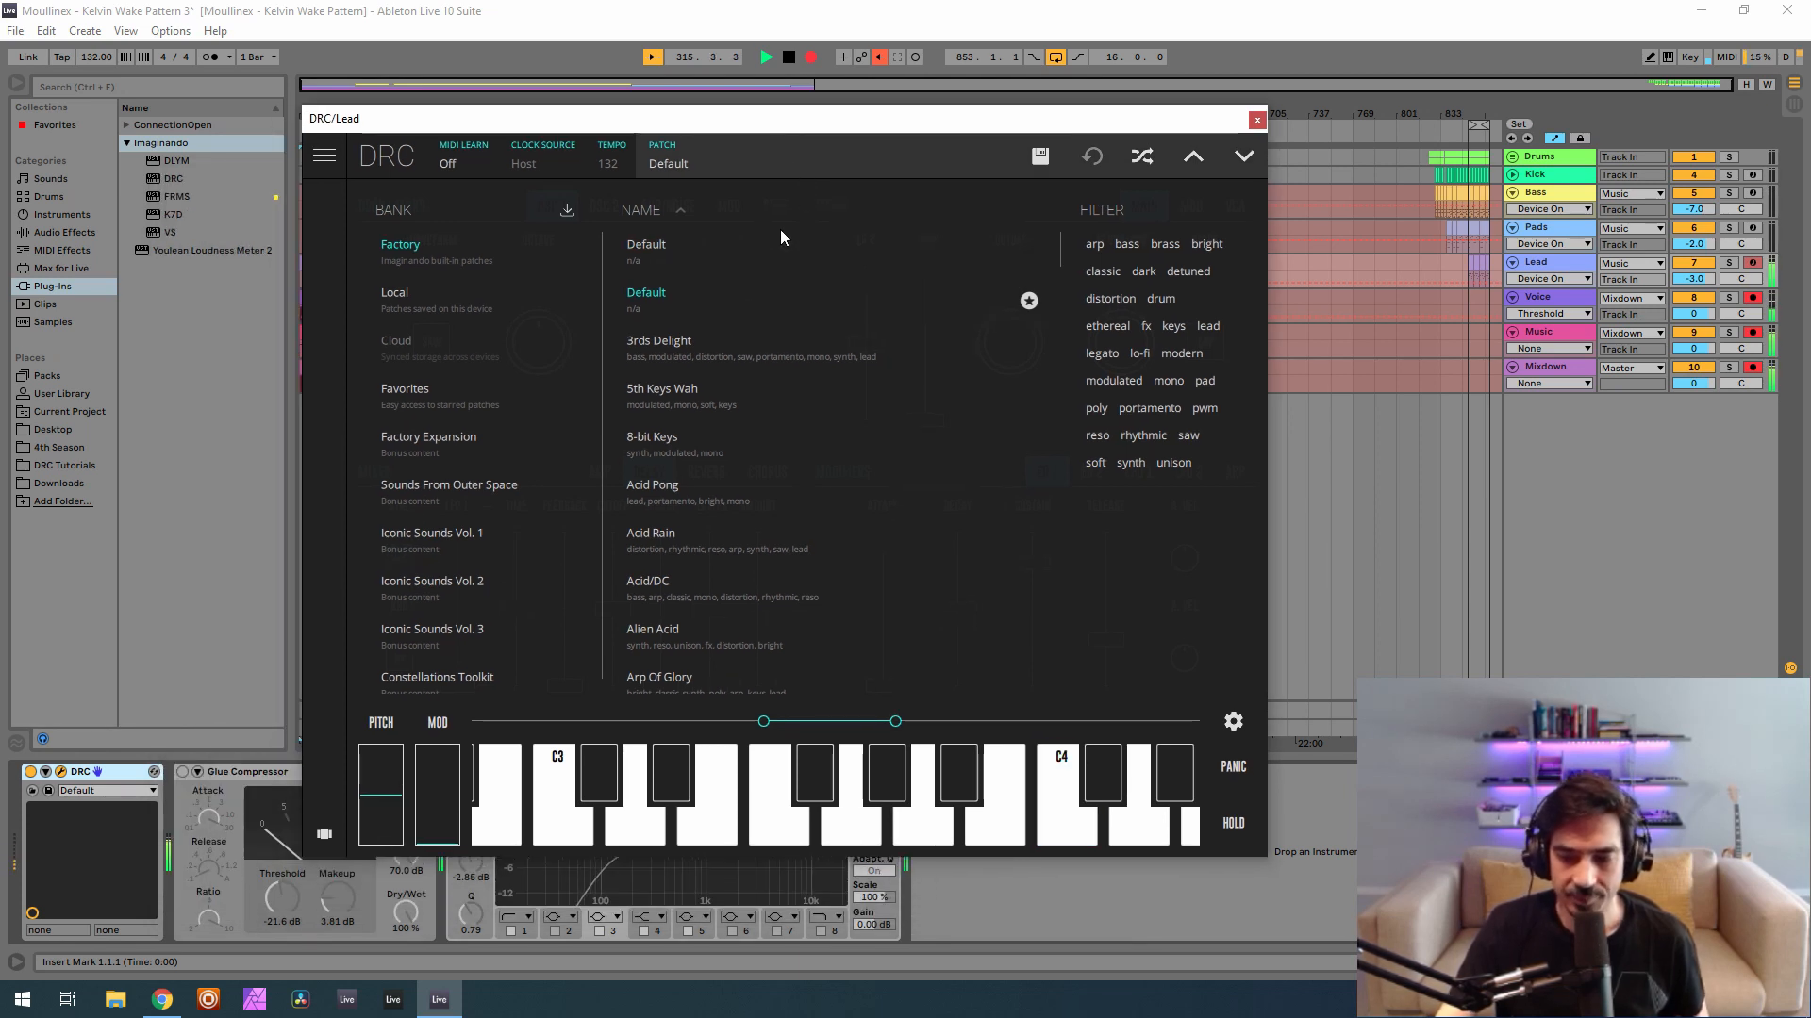
{"action": "left_click", "coordinate": [689, 149]}
Raise oscillator 2 of the Lead patch to full level and detune it slightly upward with its fine tuning.
{"action": "left_click", "coordinate": [600, 472]}
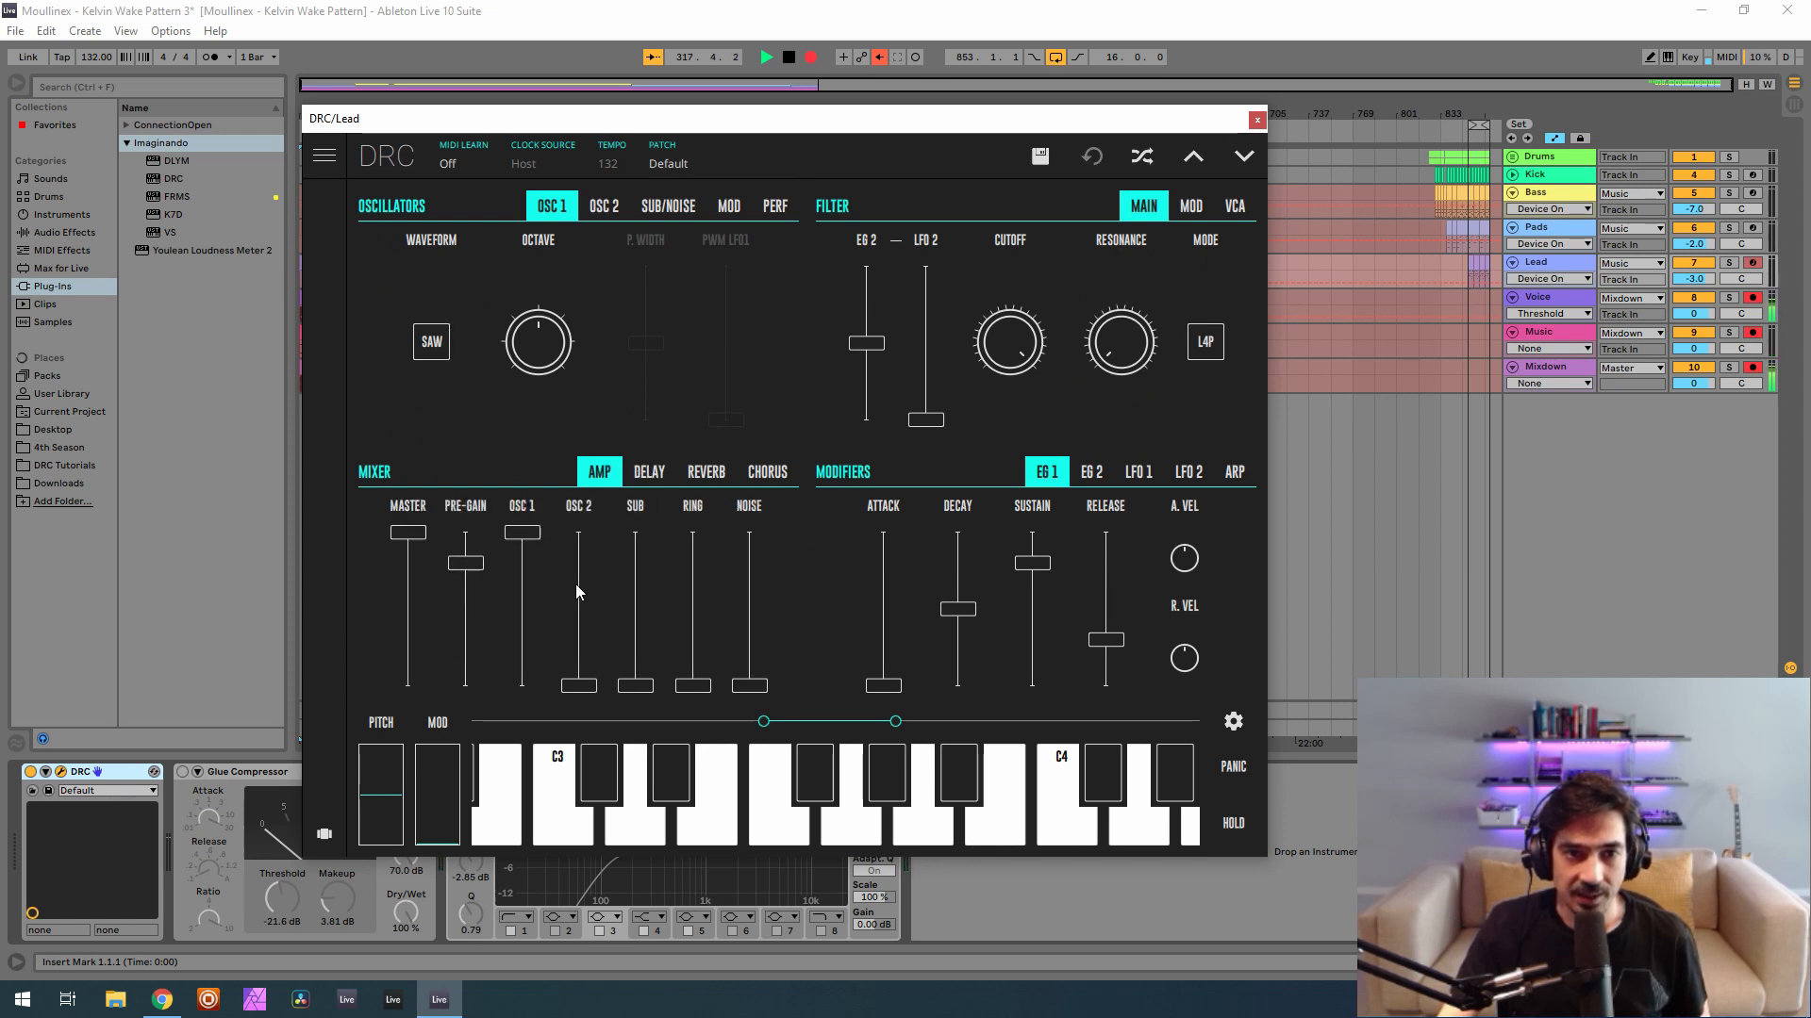
{"action": "left_click_drag", "start_coordinate": [578, 592], "coordinate": [585, 435]}
{"action": "left_click", "coordinate": [604, 205]}
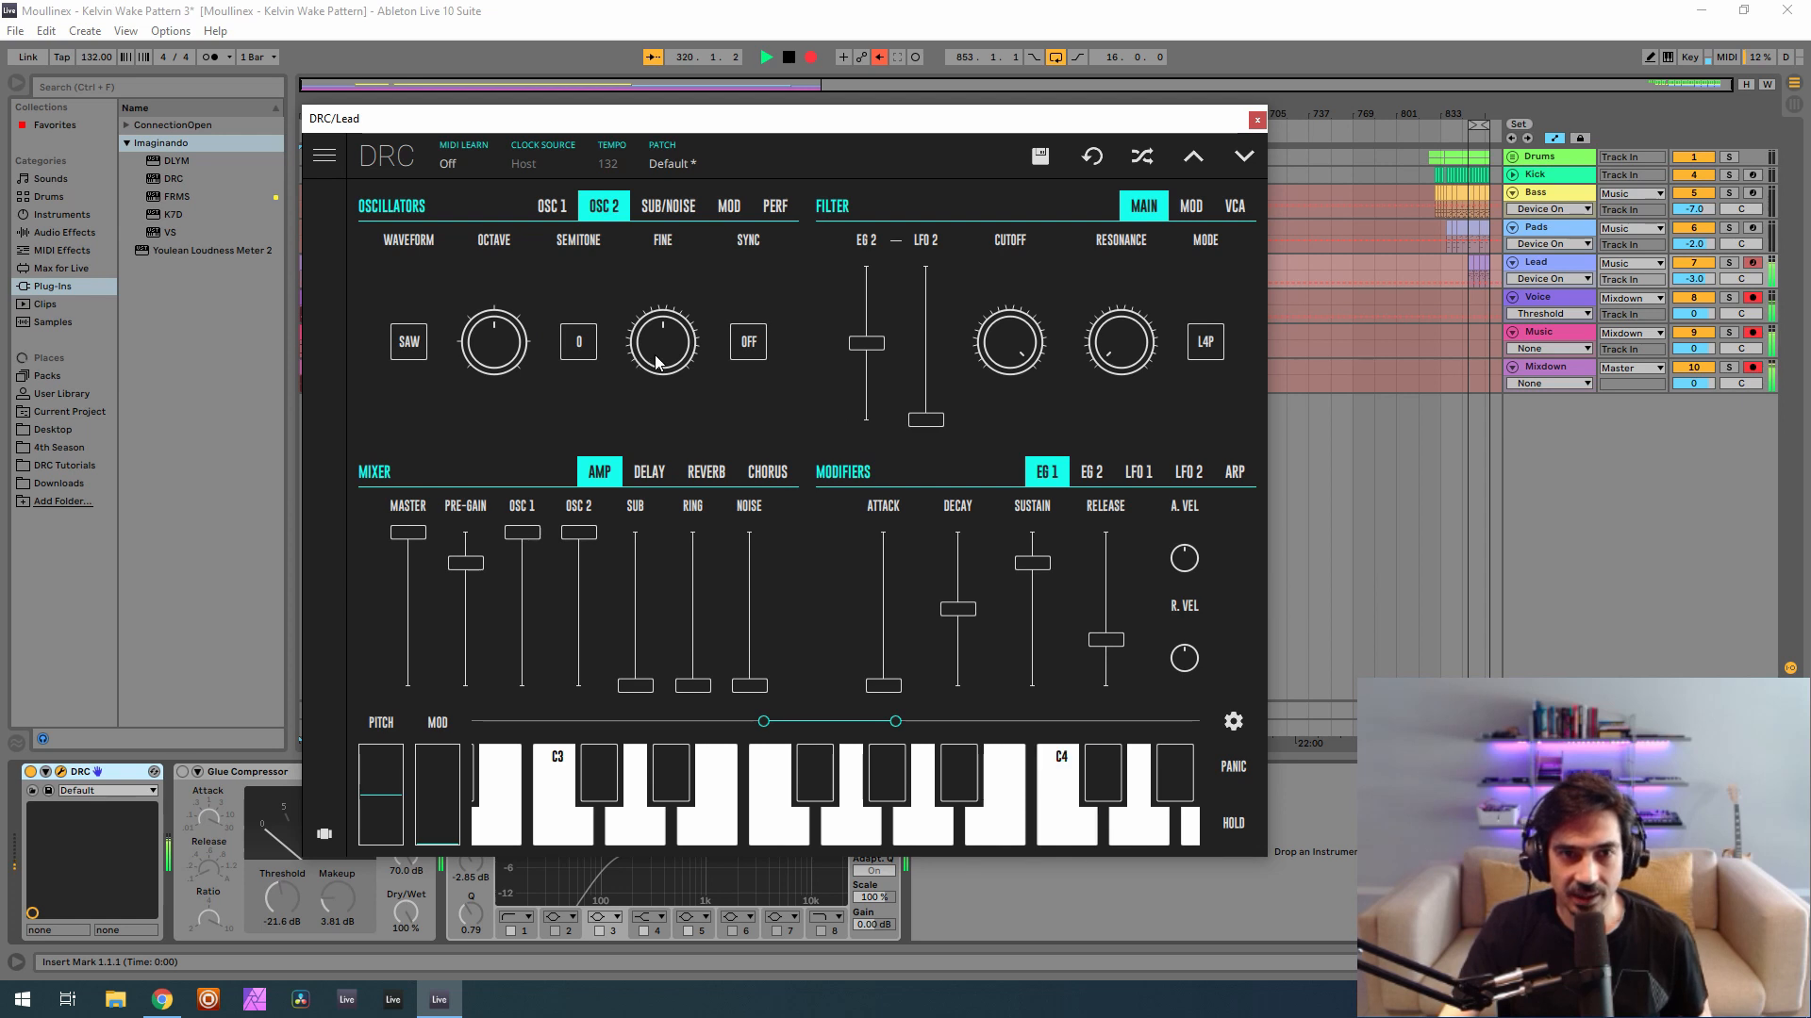
{"action": "left_click_drag", "start_coordinate": [665, 358], "coordinate": [735, 335]}
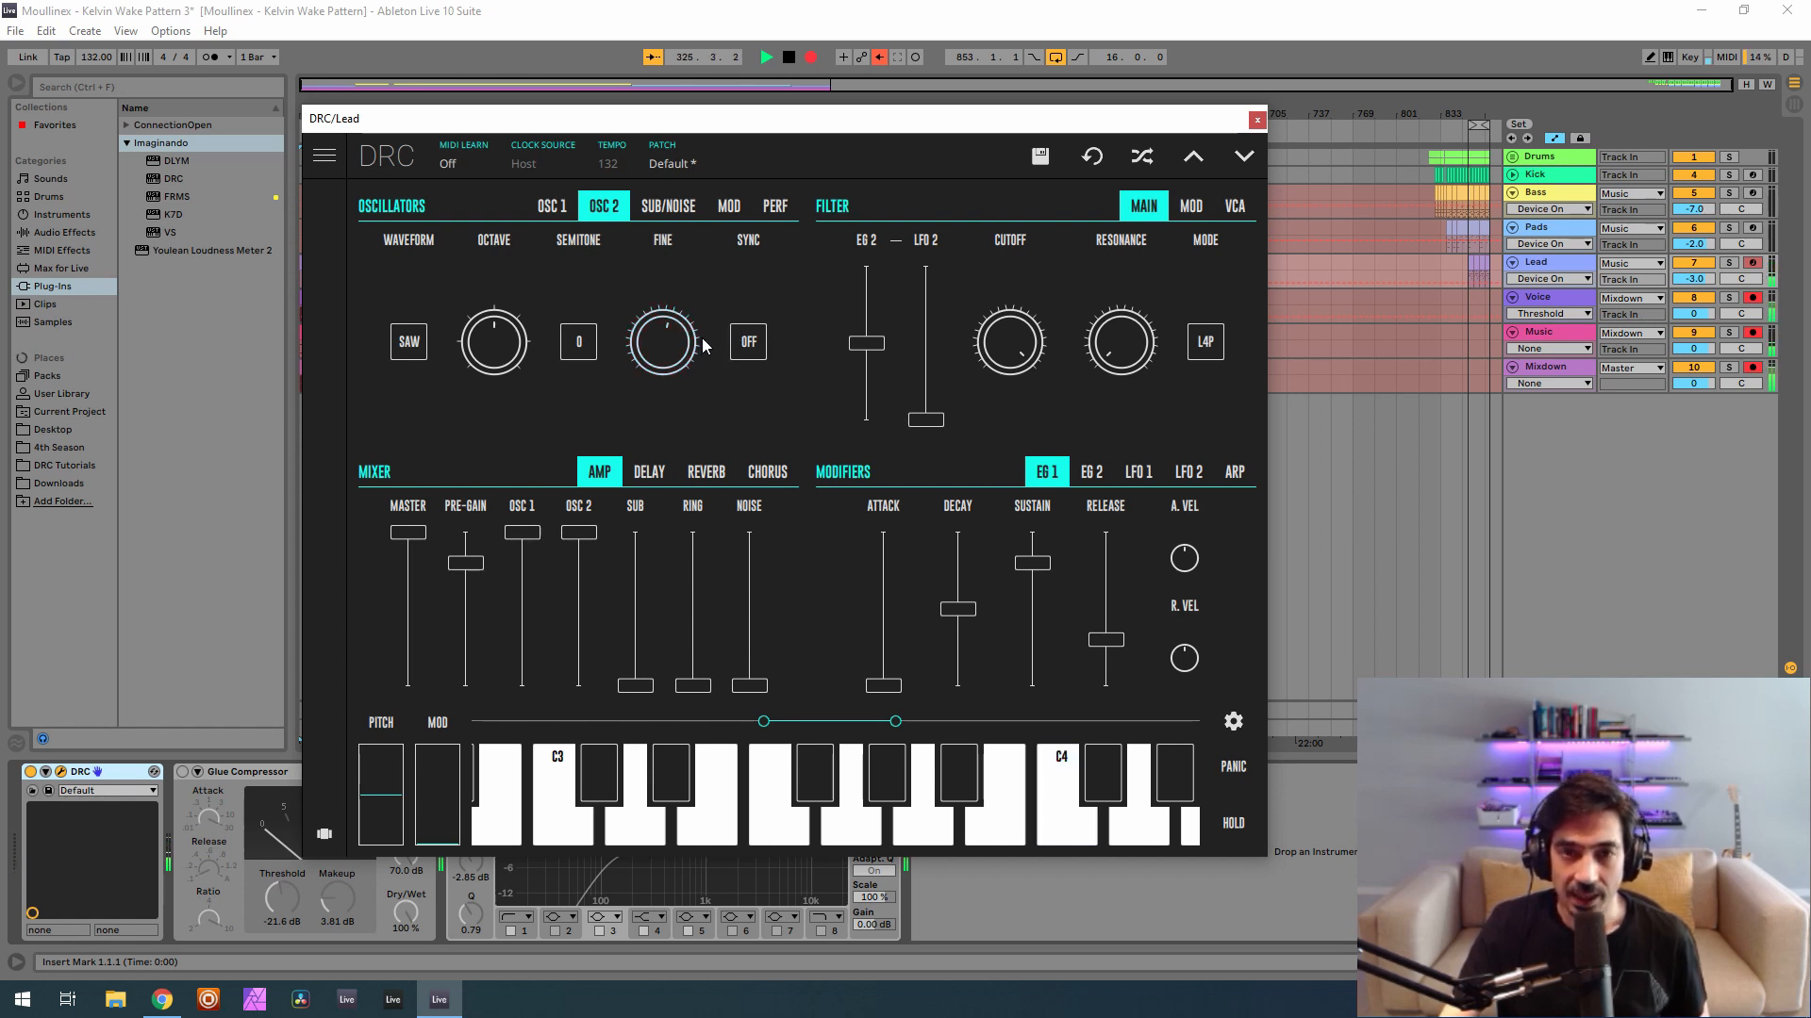
Switch the second oscillator modulation source from EG 2 to LFO 2 and raise its amount to a bit under half.
{"action": "left_click", "coordinate": [726, 211]}
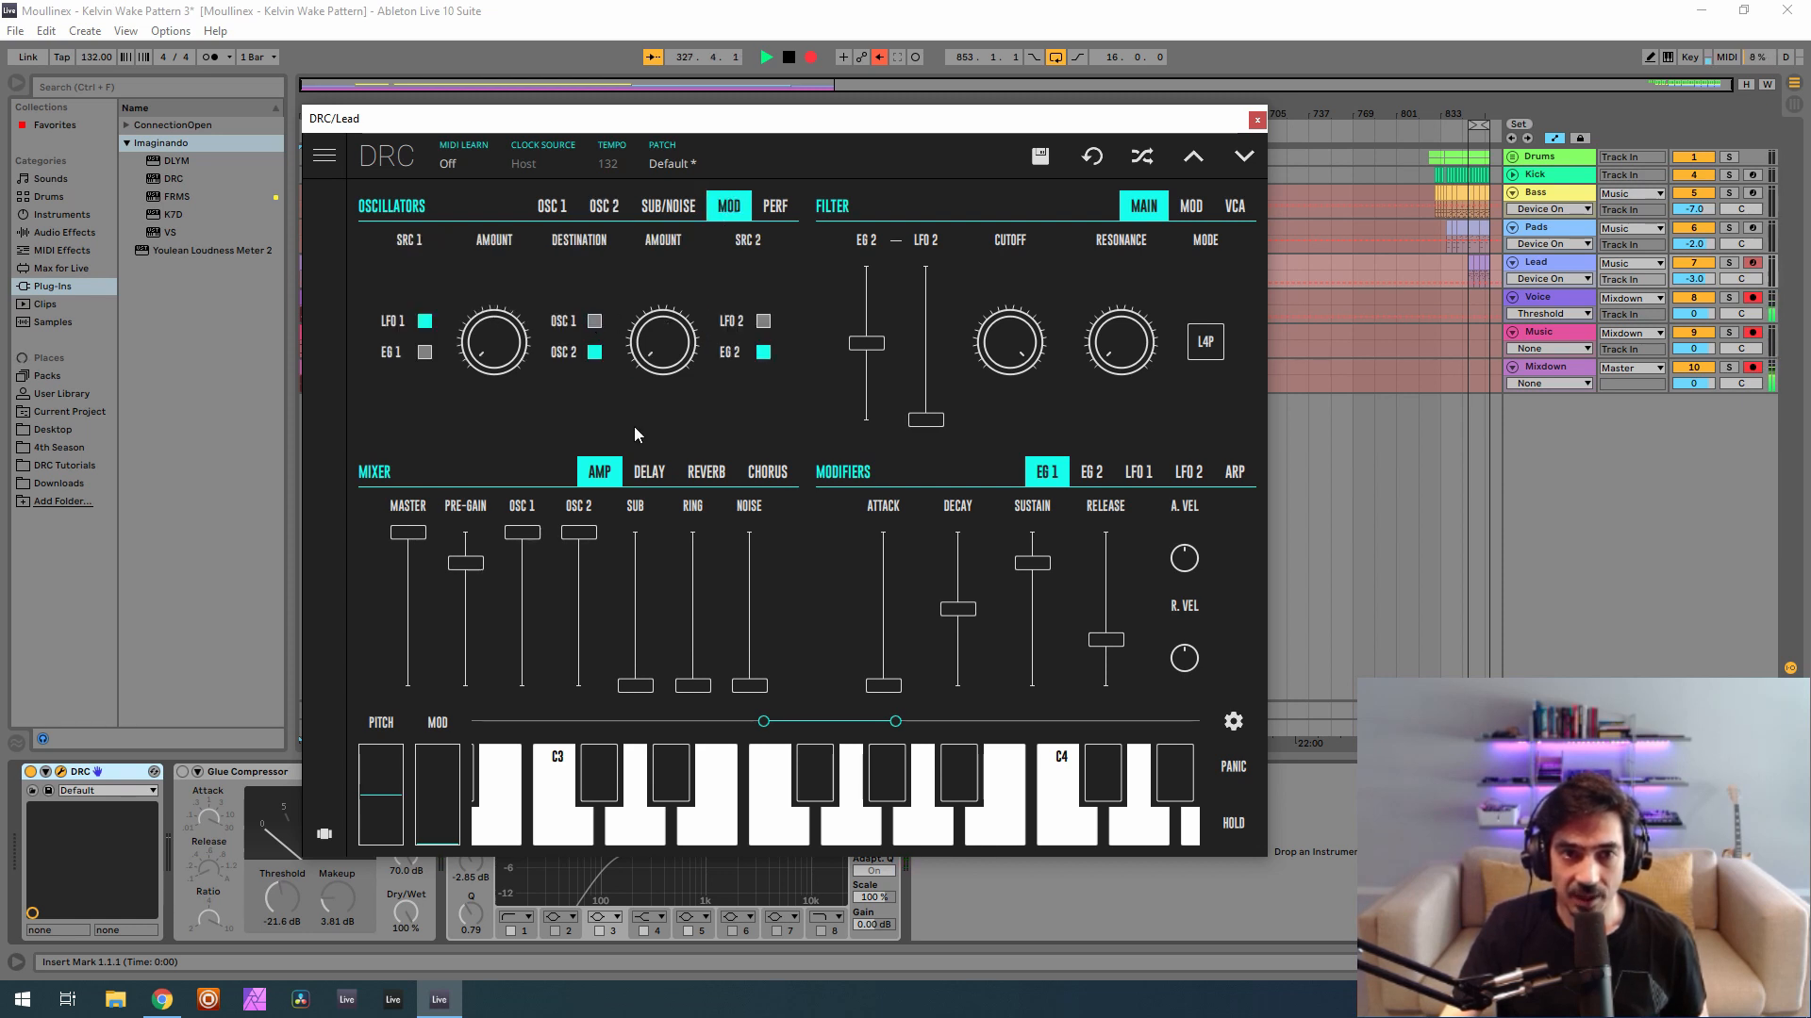
{"action": "left_click", "coordinate": [763, 351]}
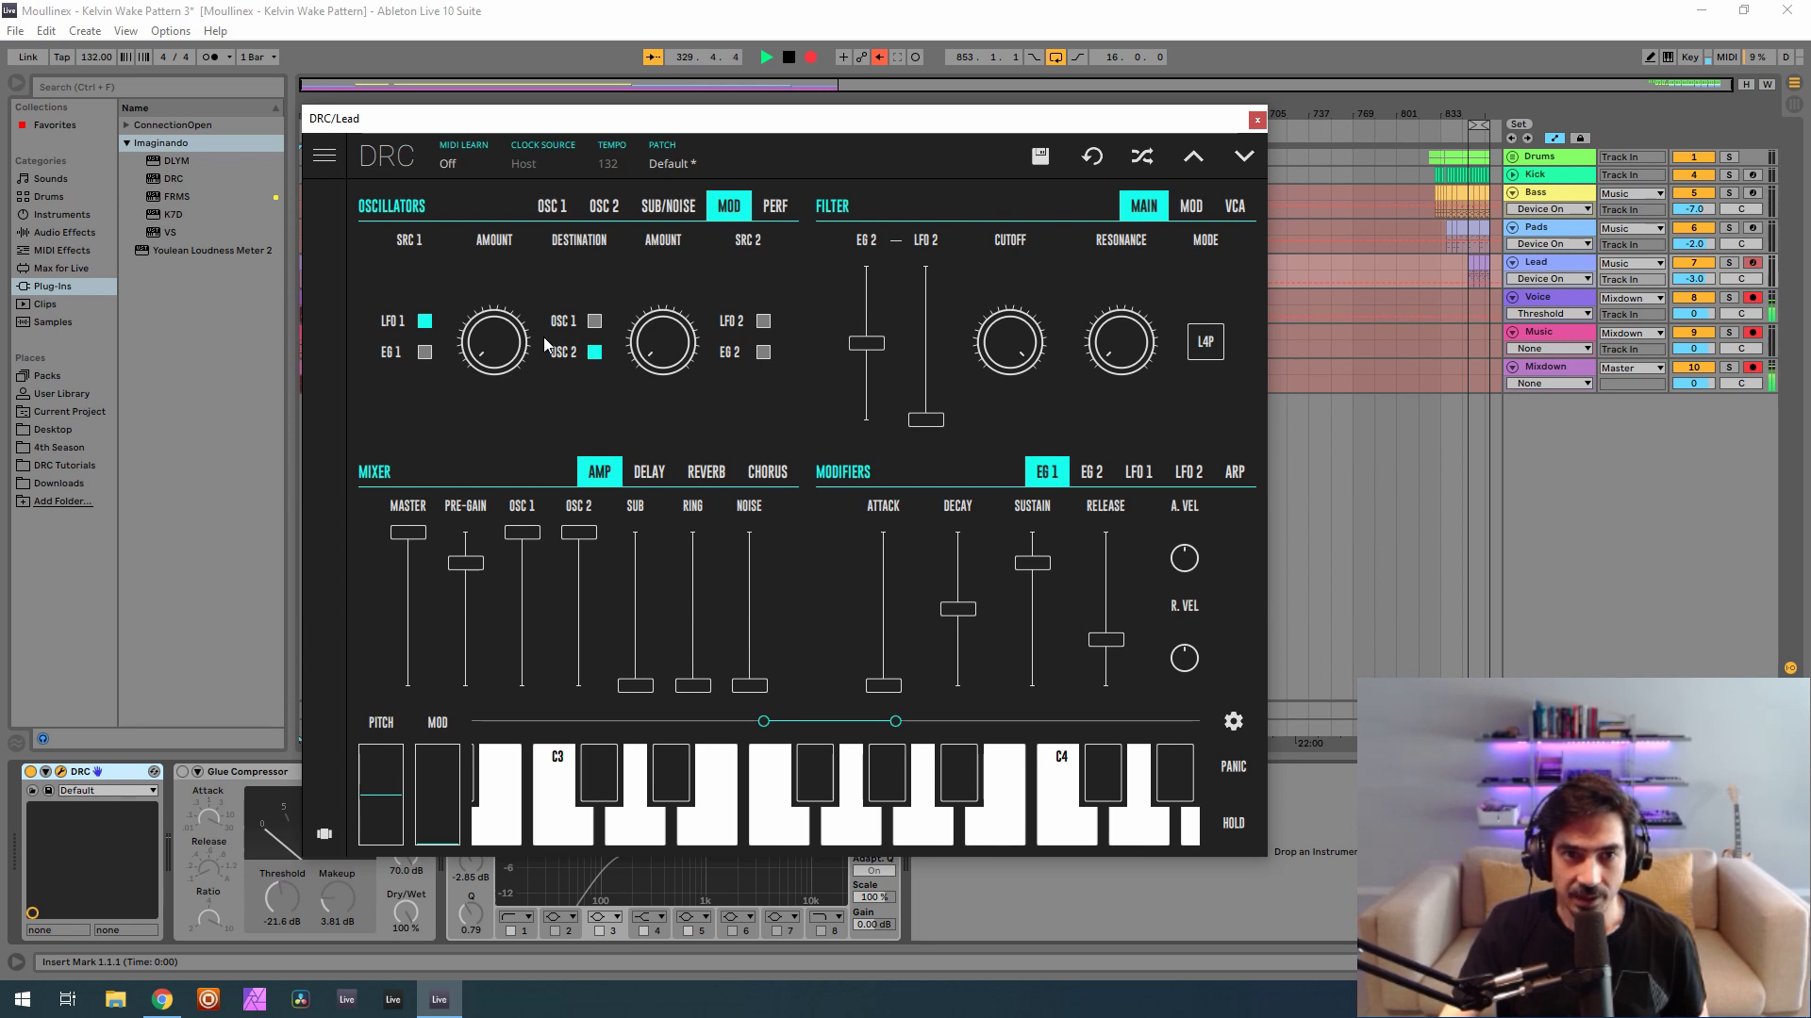
{"action": "left_click", "coordinate": [765, 322]}
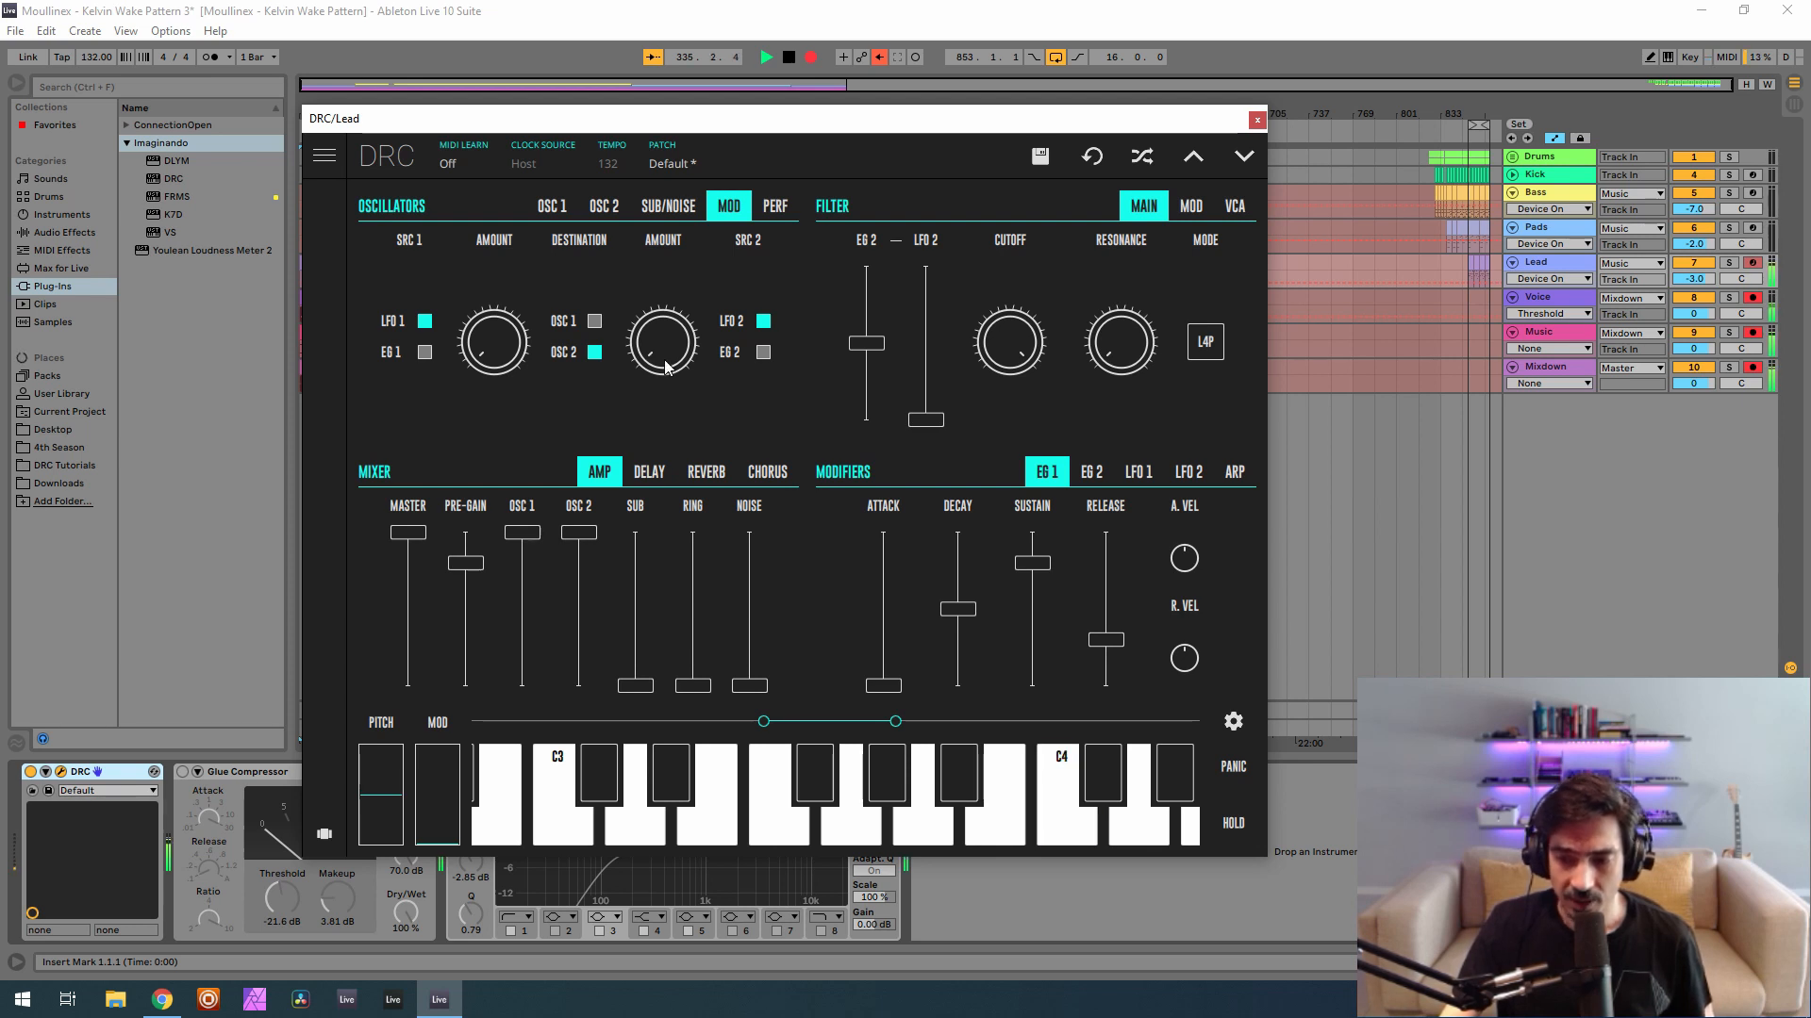
{"action": "left_click_drag", "start_coordinate": [663, 366], "coordinate": [709, 200]}
Raise the rate of LFO 2 in the Lead patch to roughly two thirds of its range.
{"action": "left_click", "coordinate": [1186, 483]}
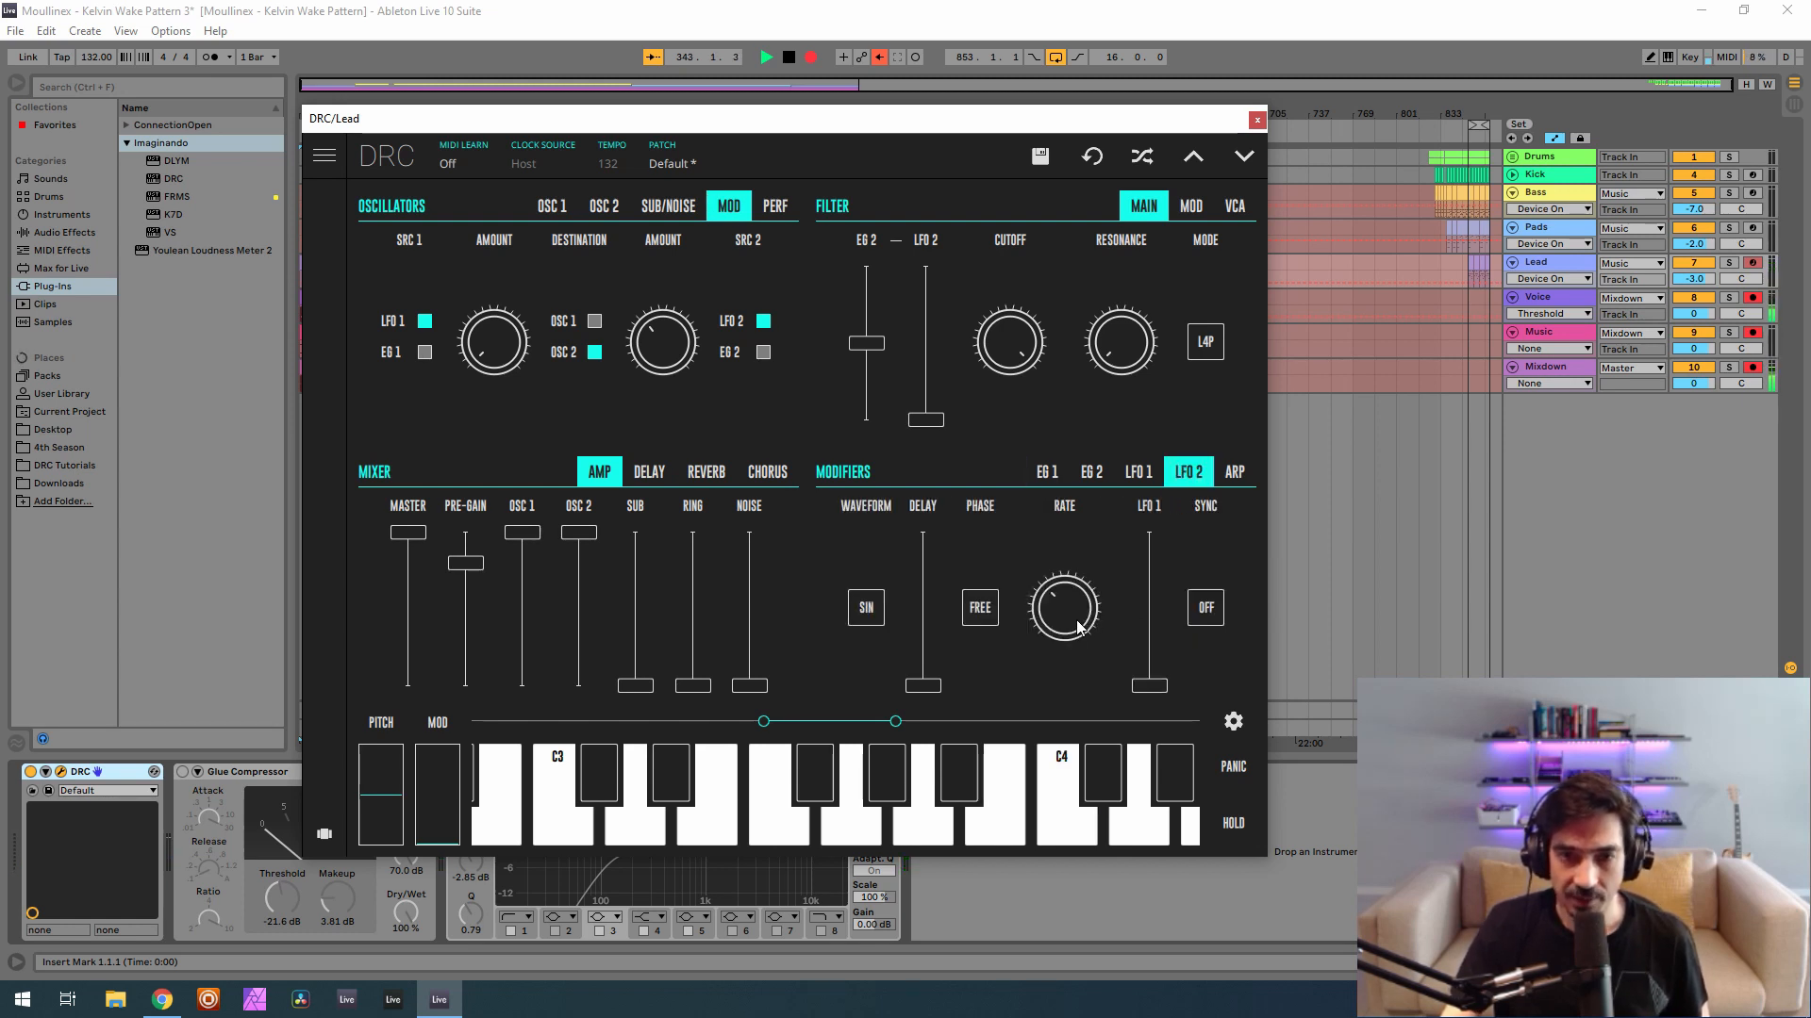
{"action": "left_click_drag", "start_coordinate": [1077, 622], "coordinate": [1087, 600]}
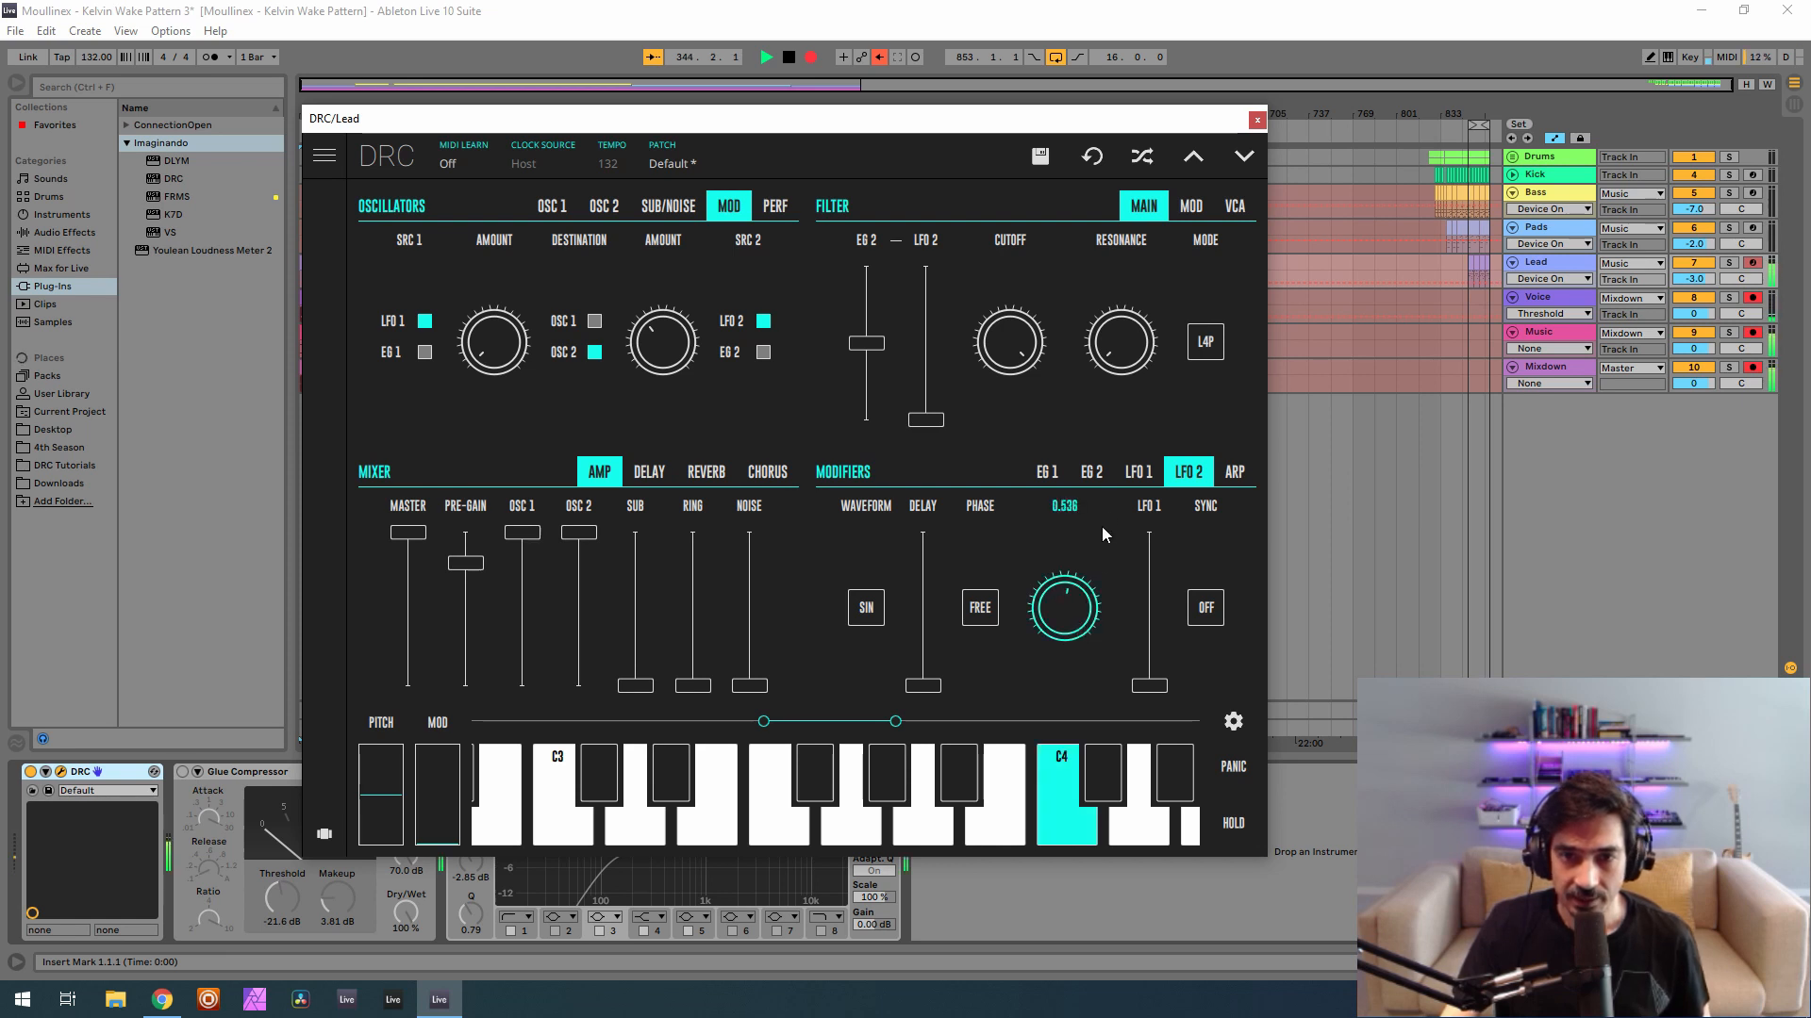
{"action": "left_click_drag", "start_coordinate": [1116, 476], "coordinate": [1123, 450]}
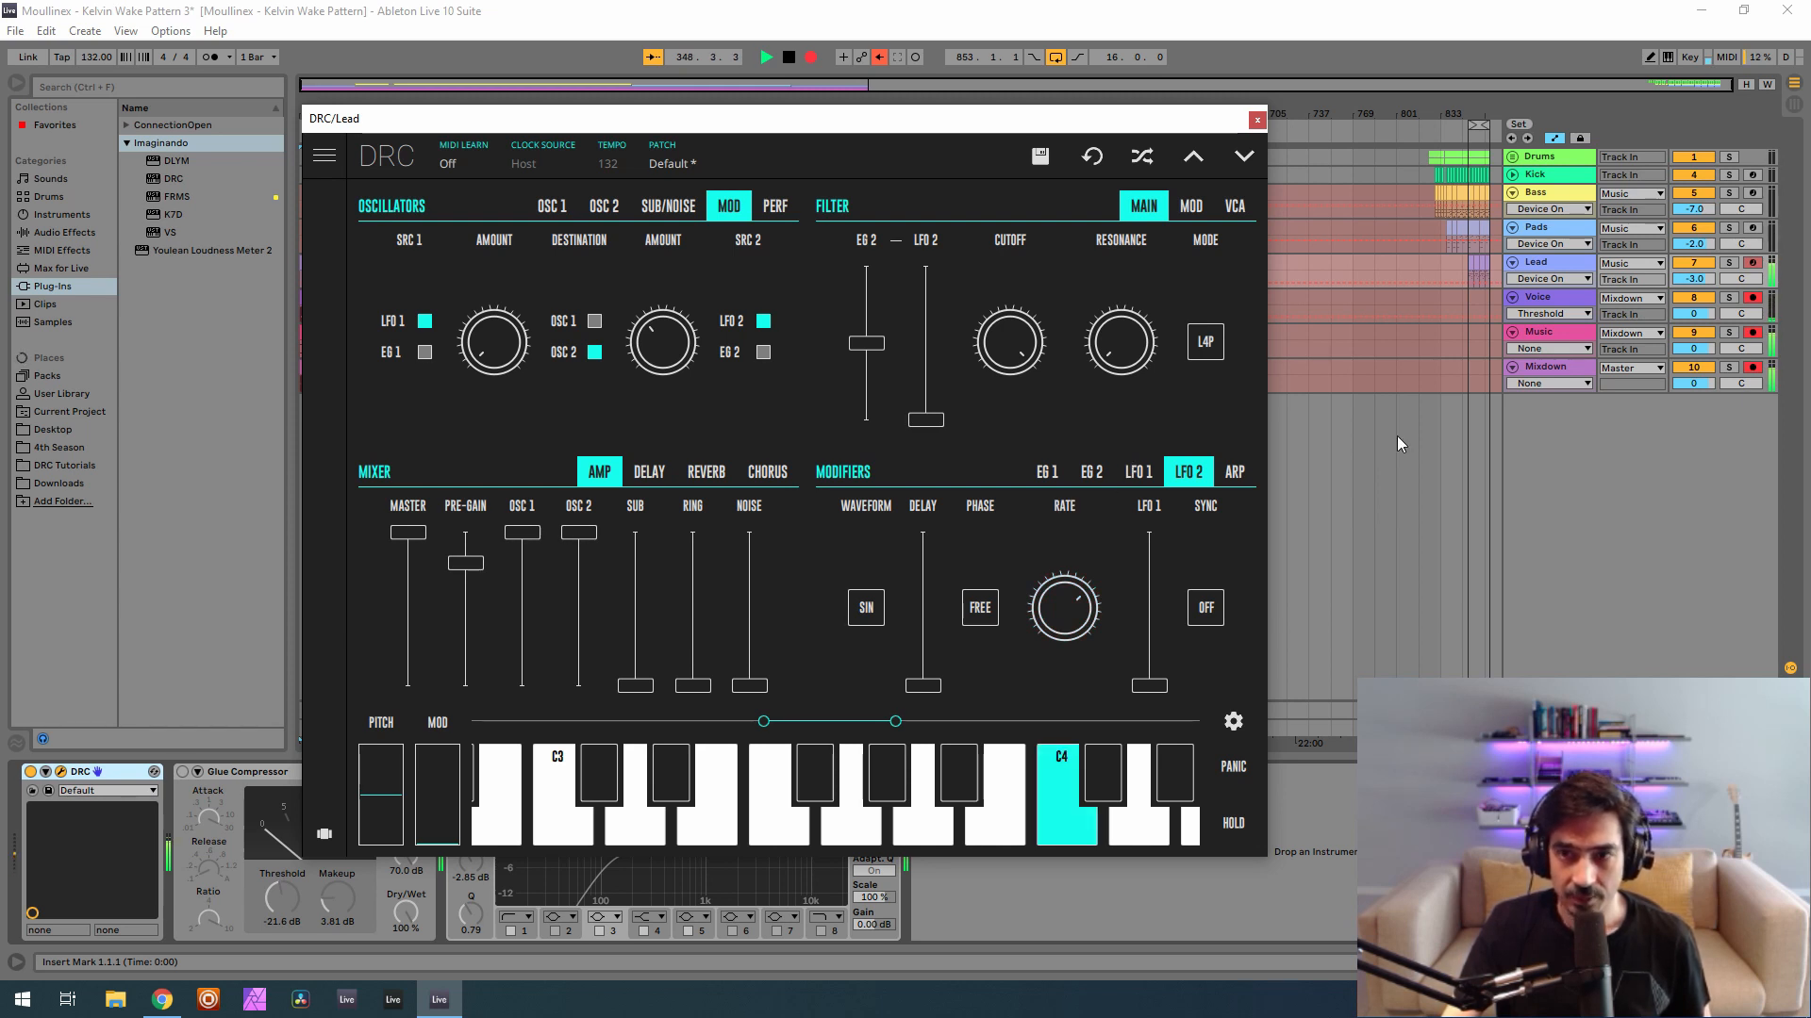
Import the Lead track from the saved Kelvin Wake Pattern 3 set in the 4th Season folder as a reference.
{"action": "left_click", "coordinate": [56, 465]}
{"action": "left_click", "coordinate": [127, 179]}
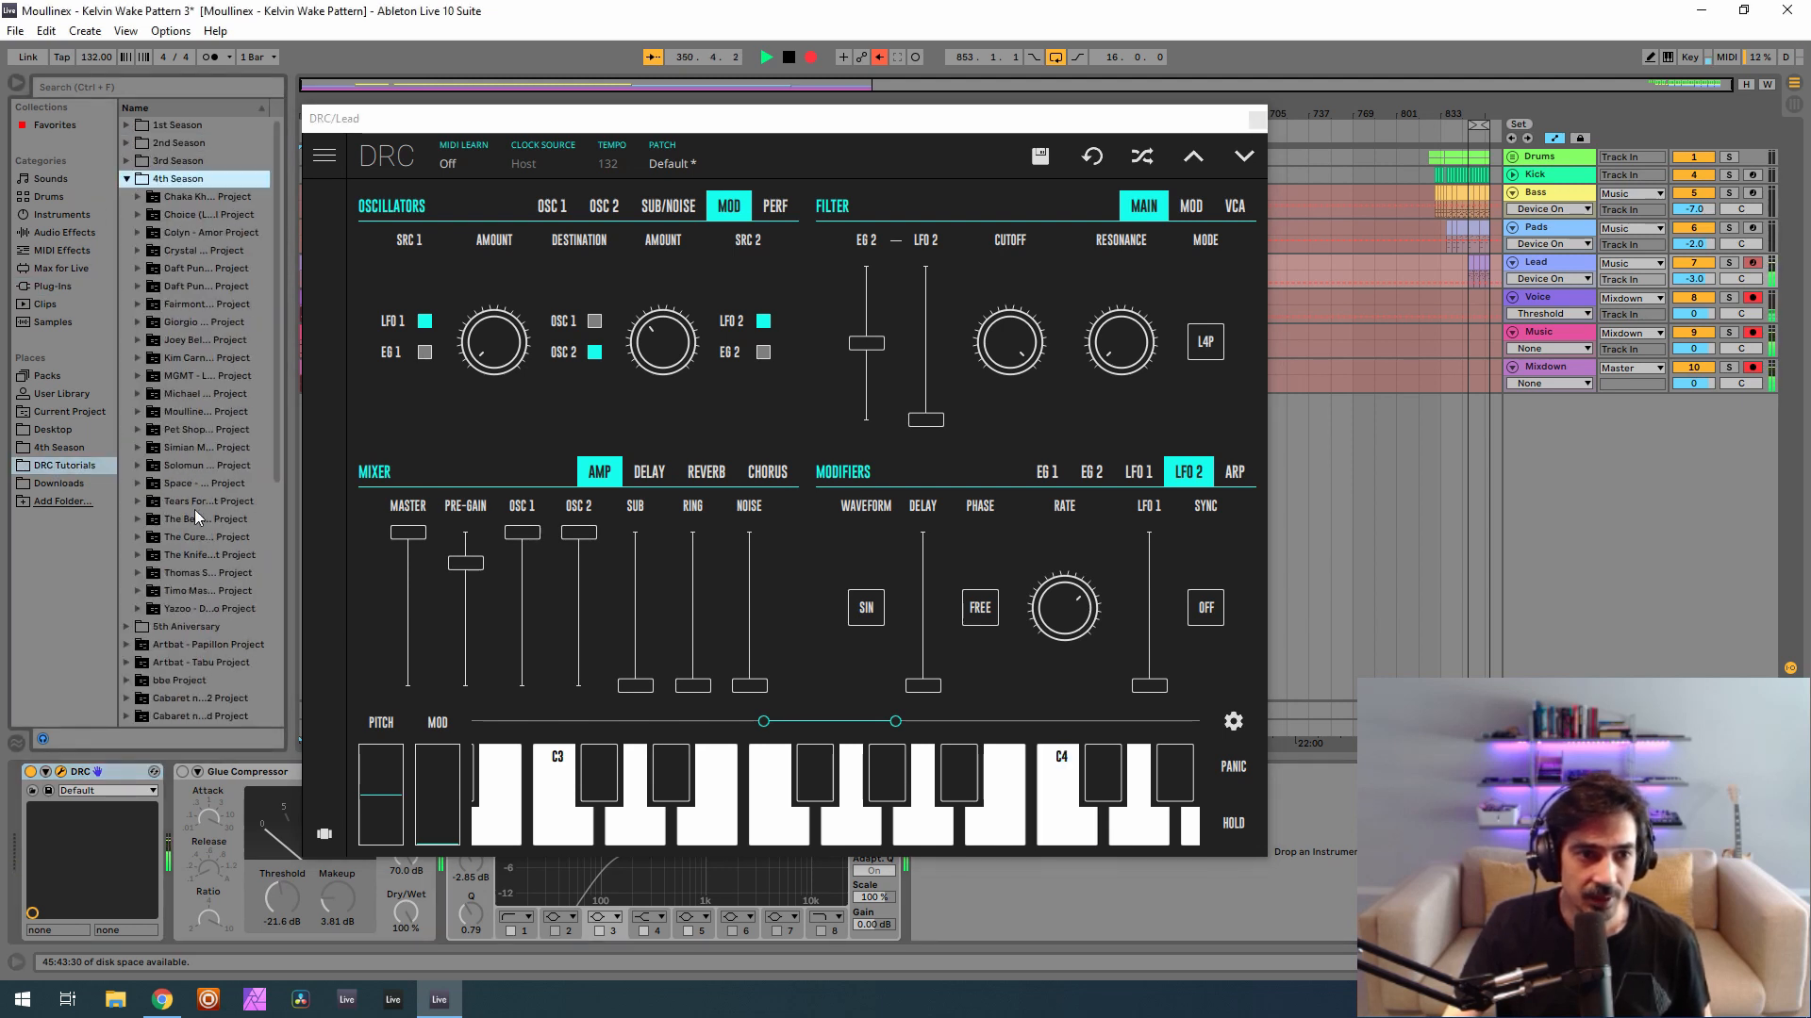
{"action": "left_click", "coordinate": [139, 411]}
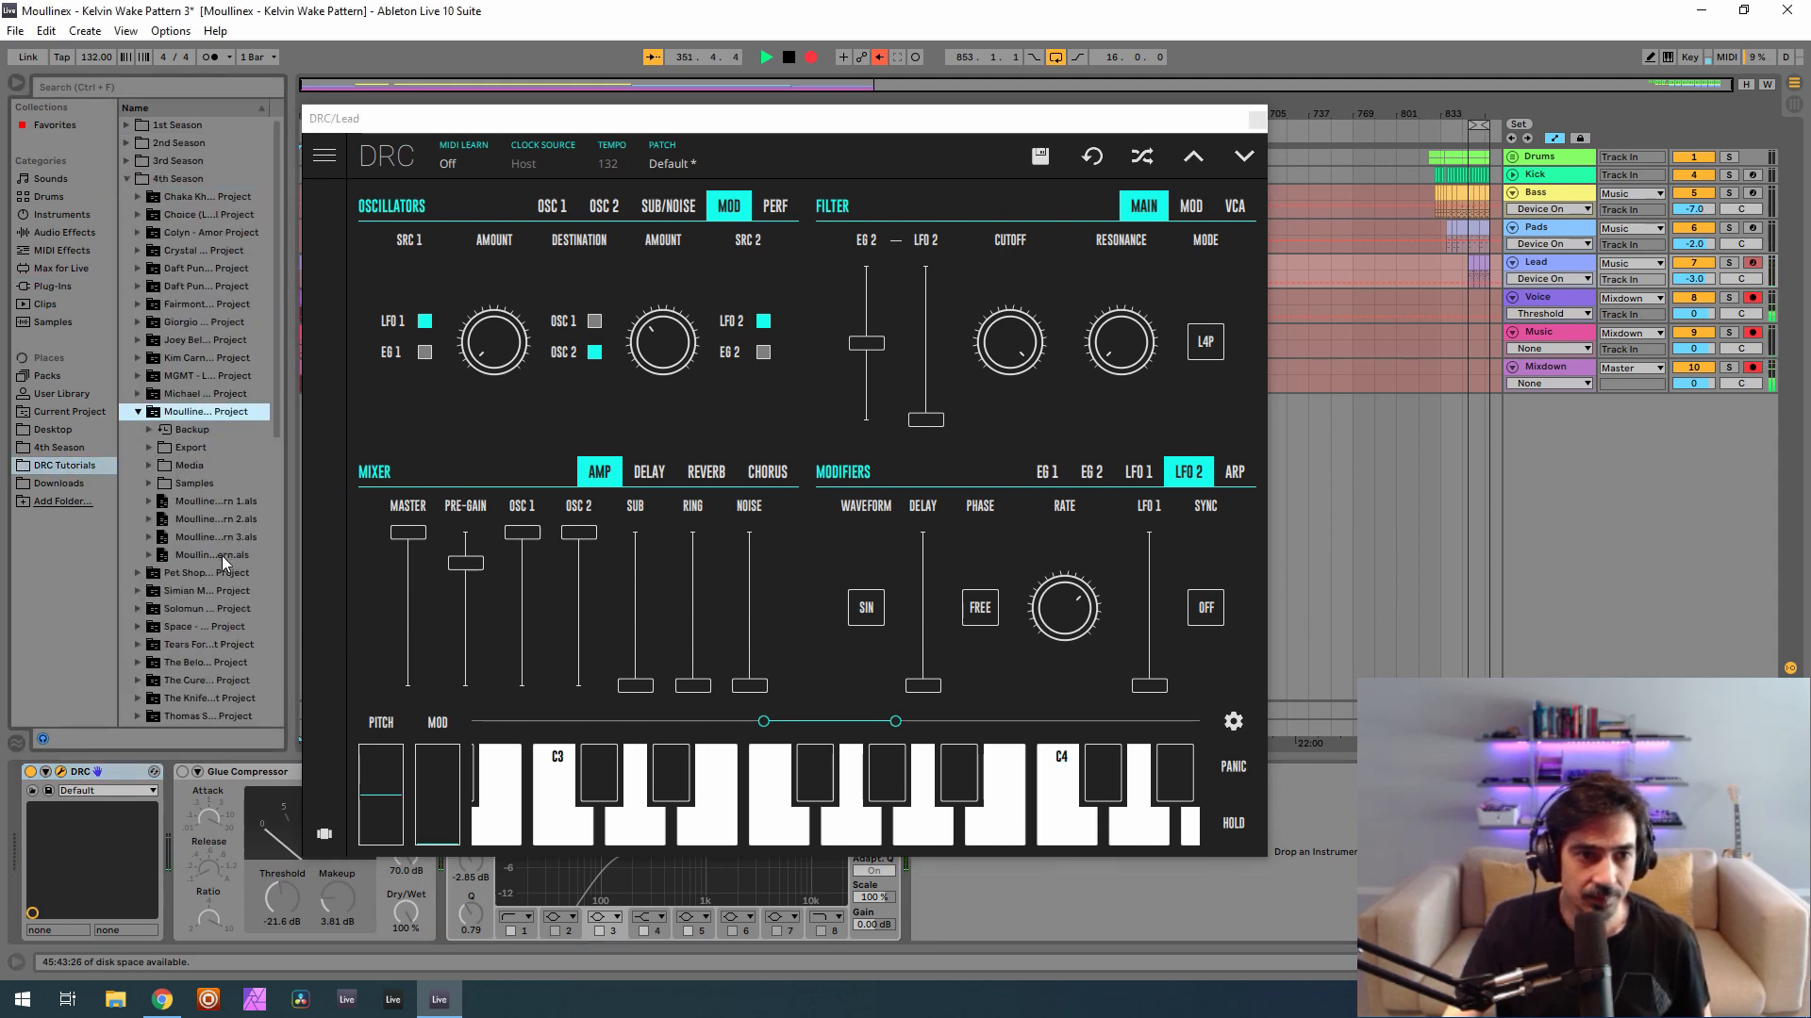
{"action": "left_click", "coordinate": [149, 536]}
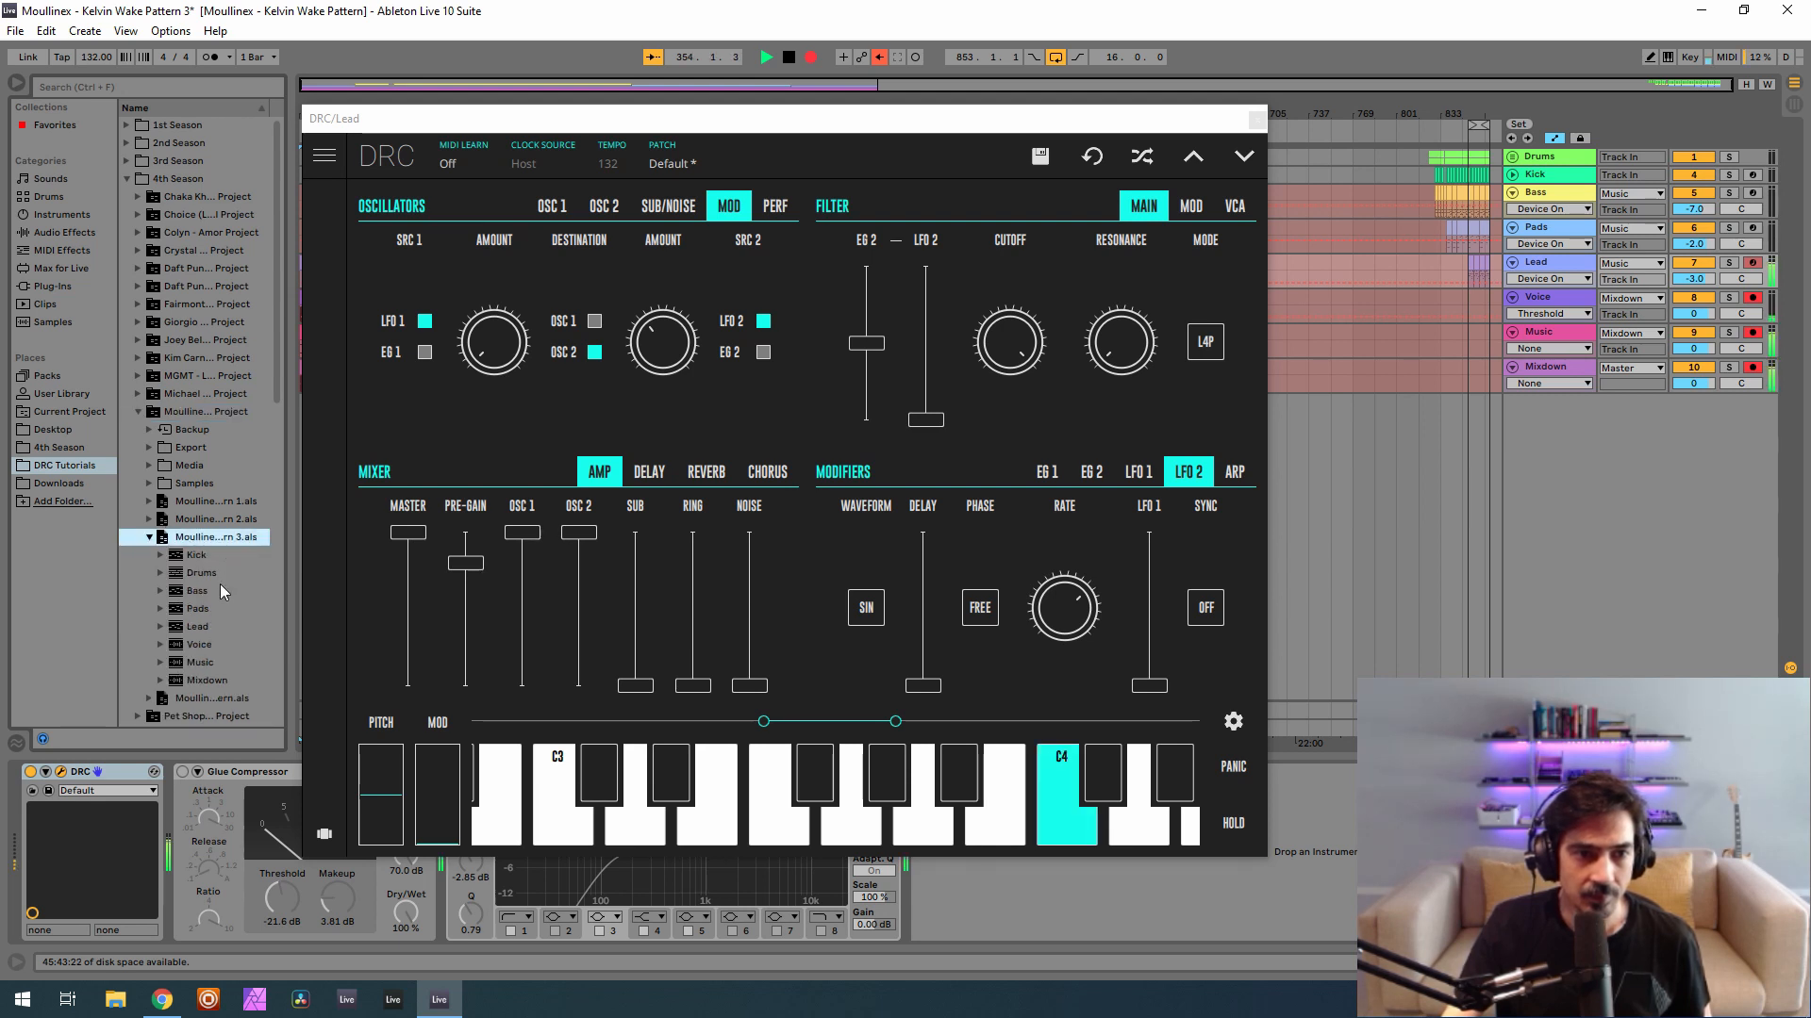
{"action": "left_click", "coordinate": [194, 627]}
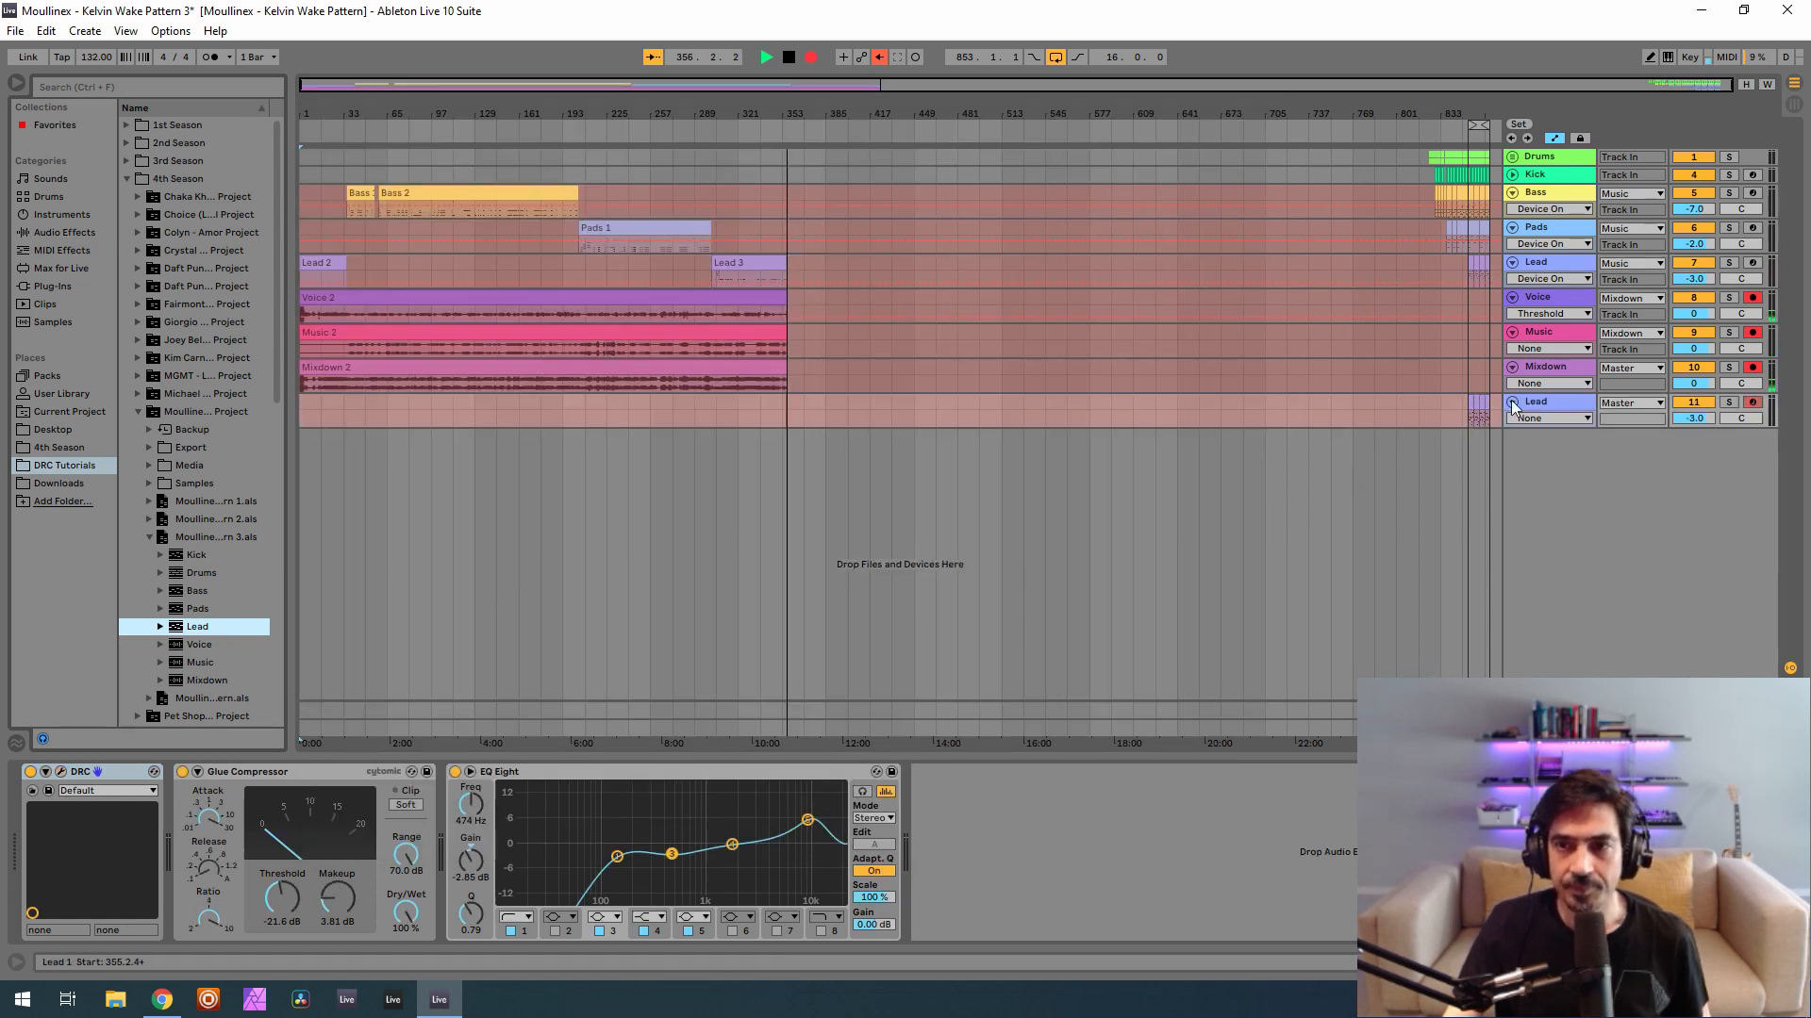
Examine the LFO 2 settings in the imported Lead track's DRC patch.
{"action": "left_click", "coordinate": [1536, 404]}
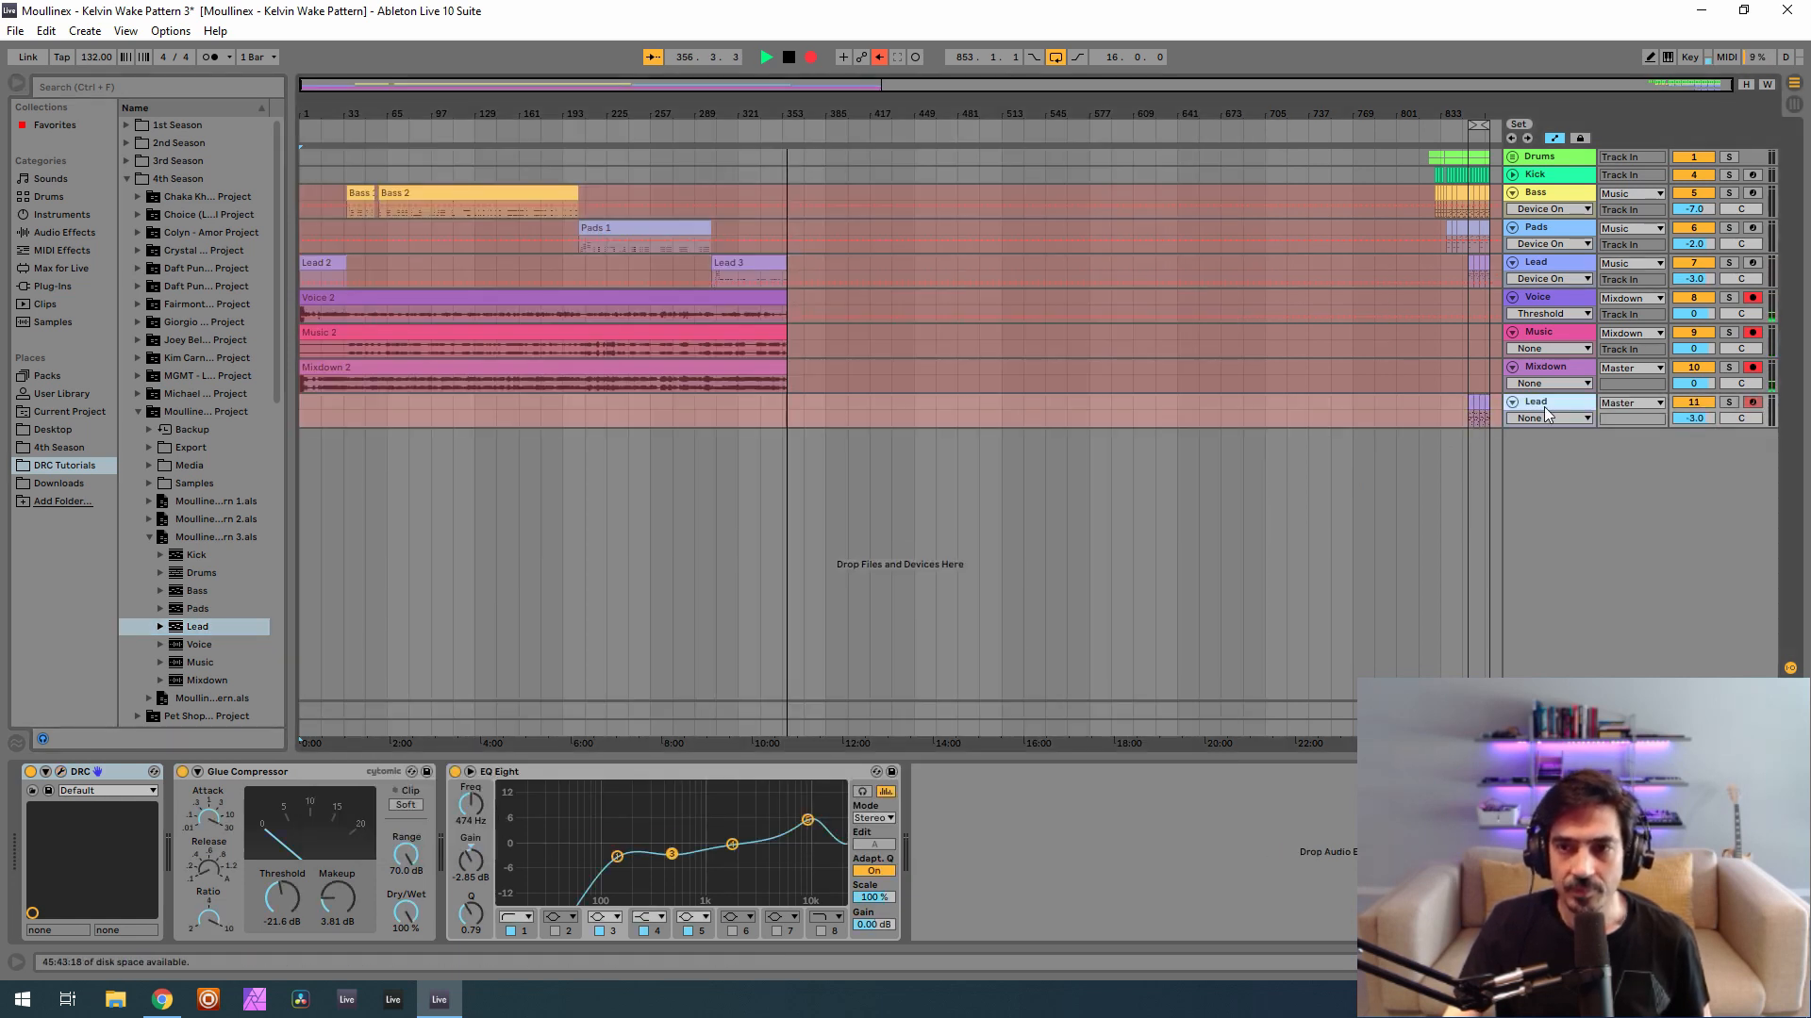
{"action": "left_click", "coordinate": [61, 771]}
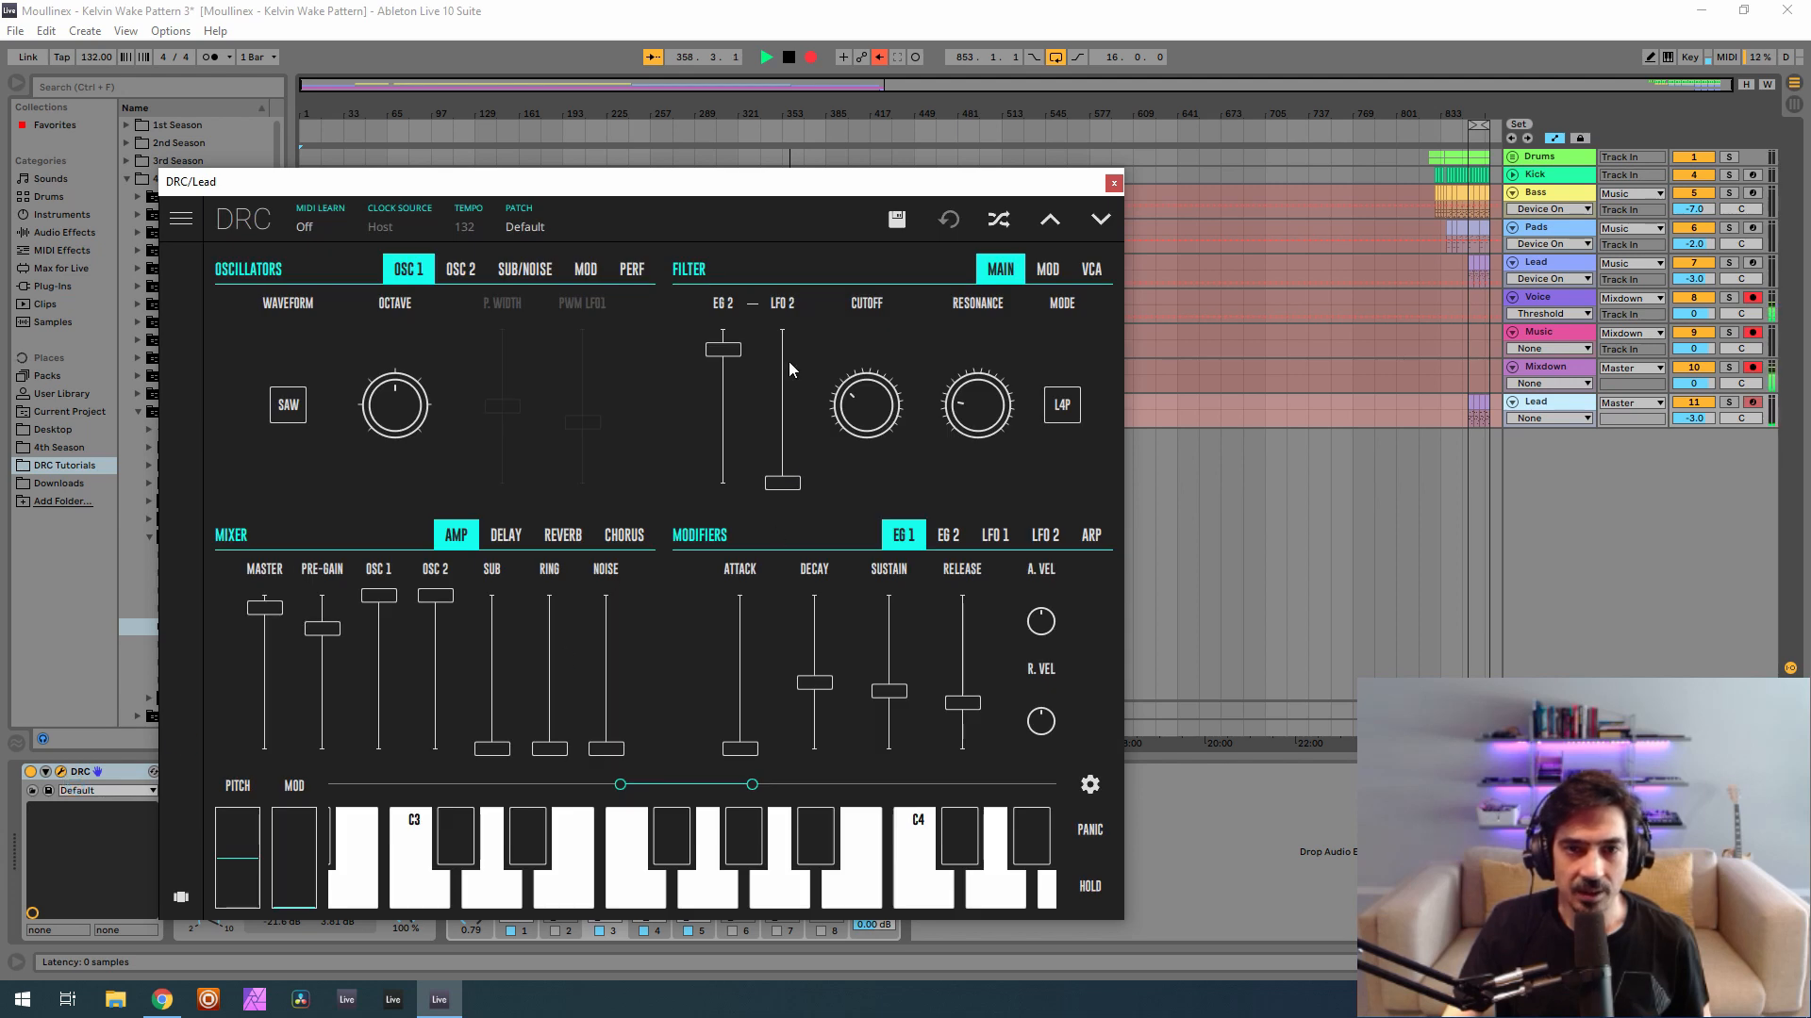
{"action": "left_click", "coordinate": [1039, 535]}
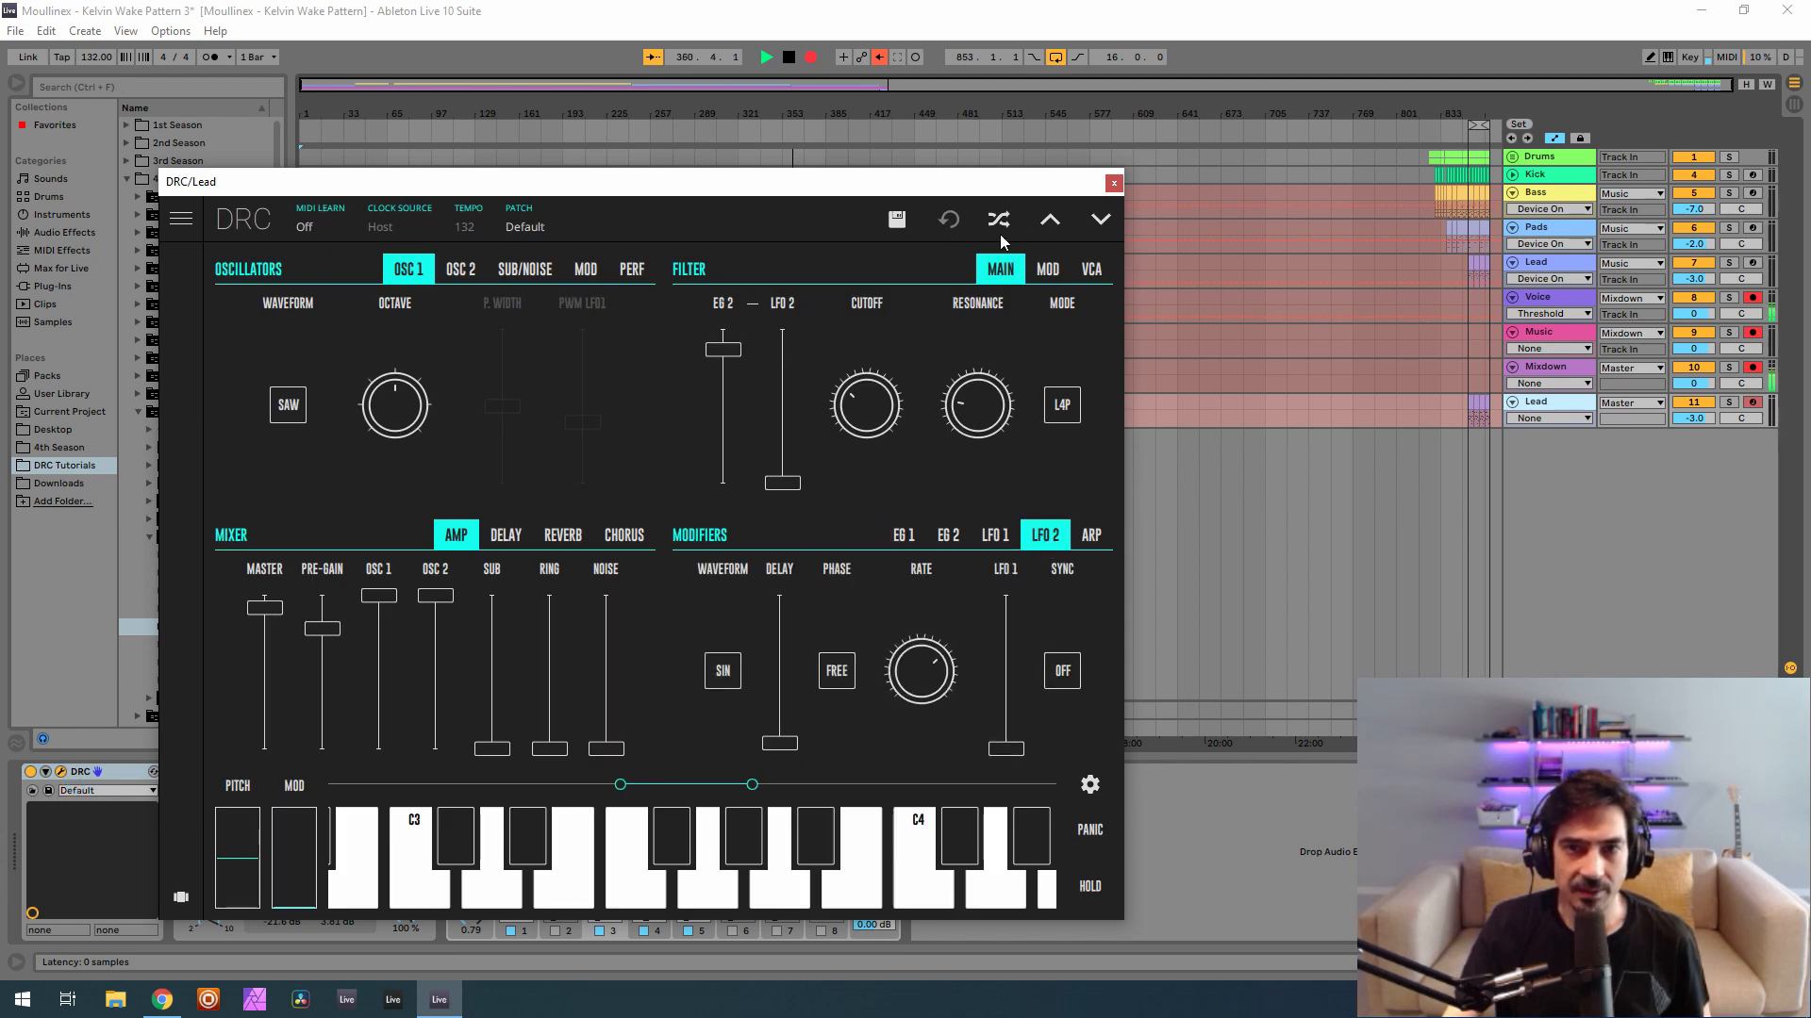
Delete the imported reference Lead track and return to the original Lead track's synth.
{"action": "left_click", "coordinate": [1114, 182]}
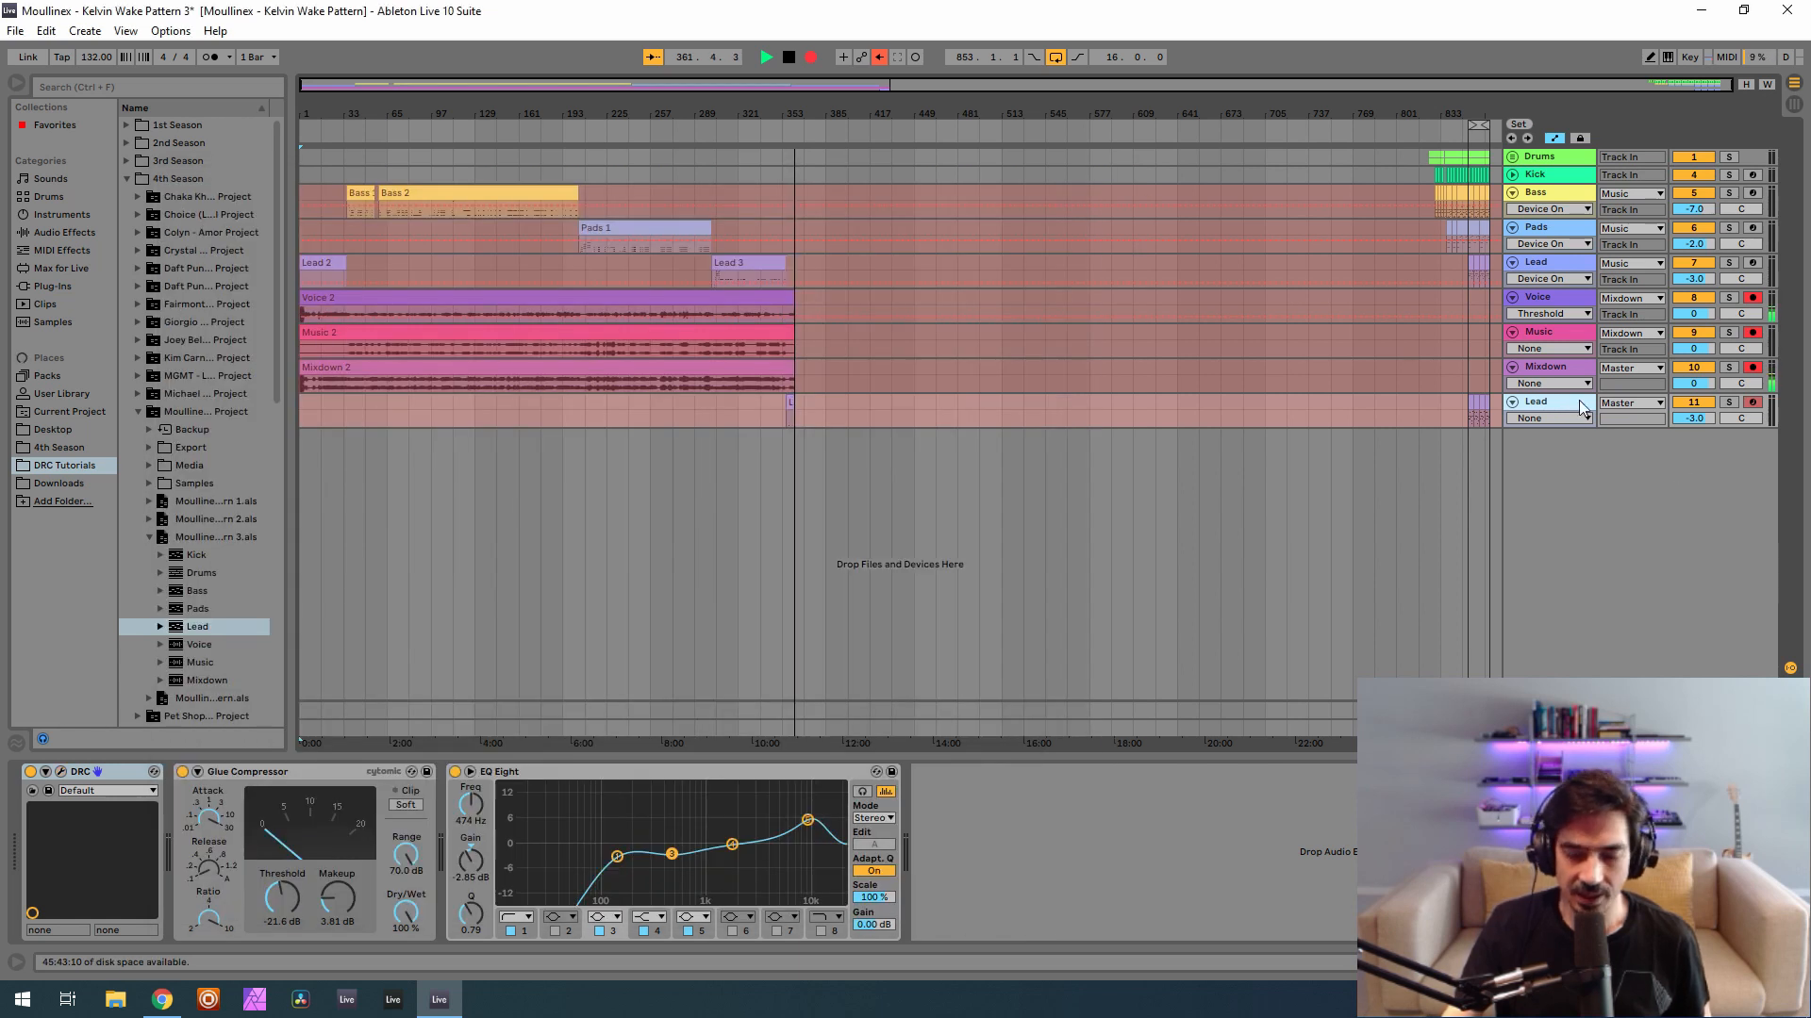
{"action": "key", "text": "Delete"}
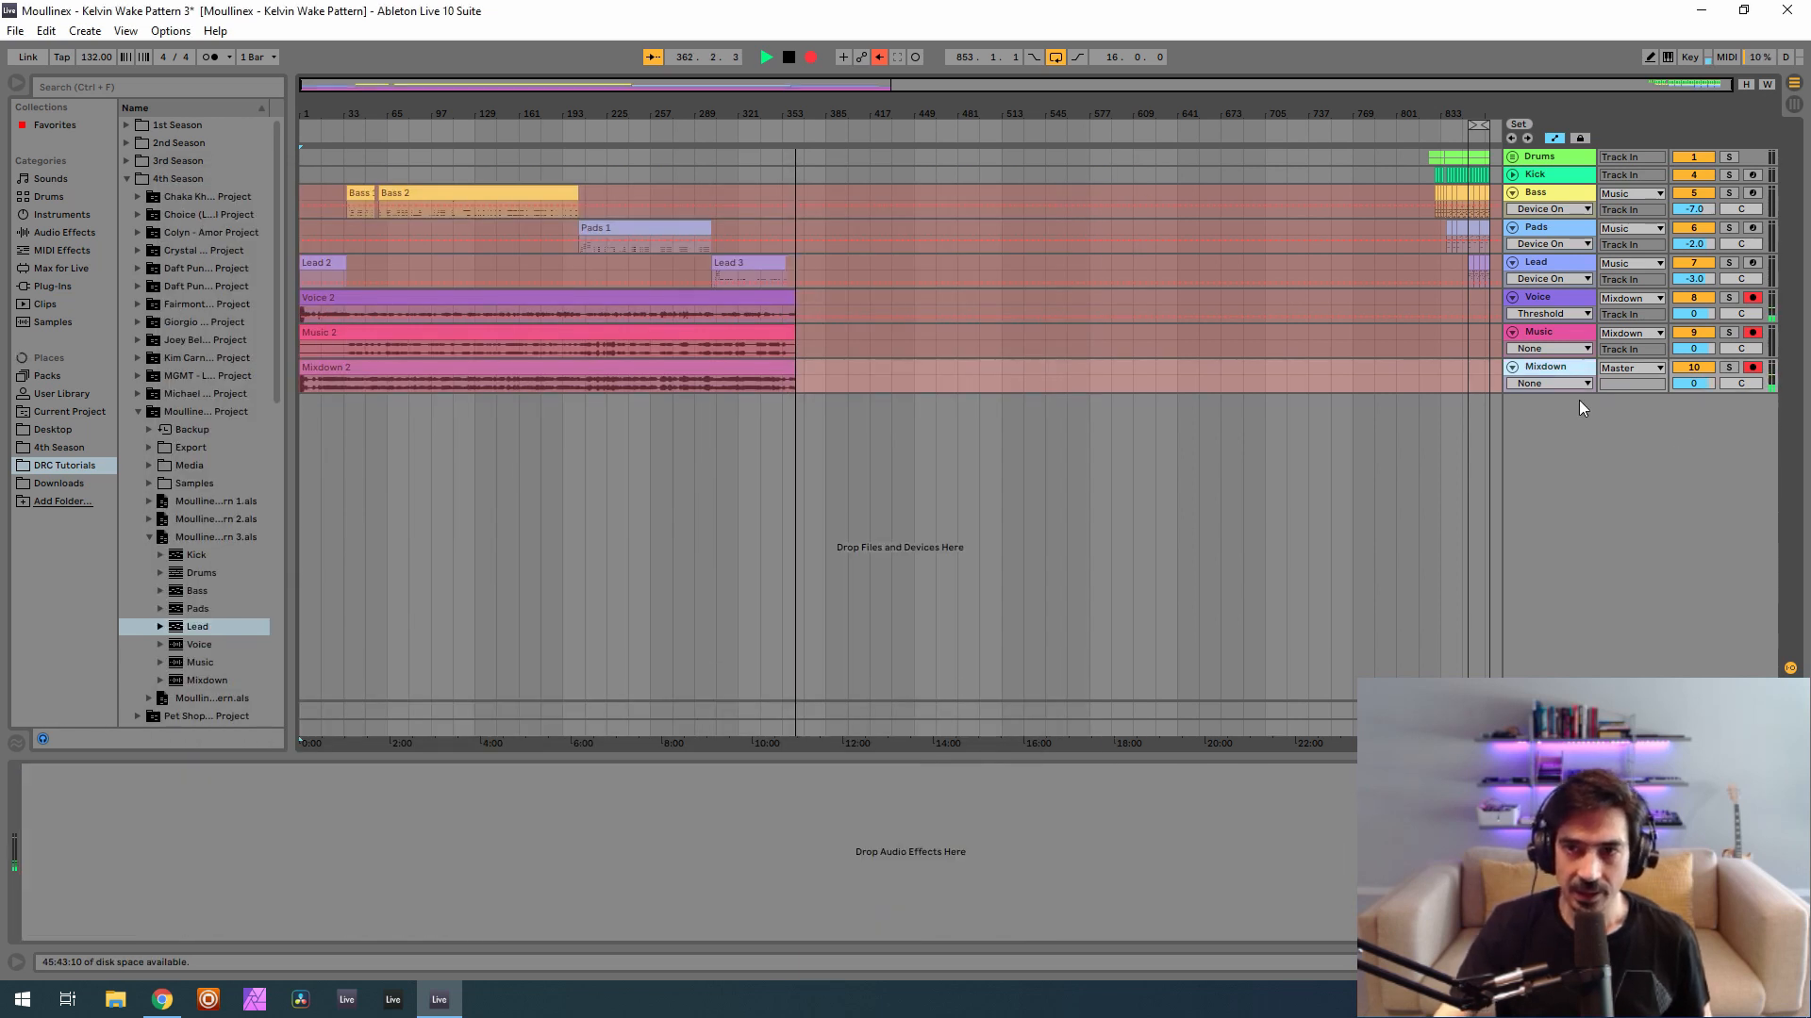
{"action": "left_click", "coordinate": [1547, 262]}
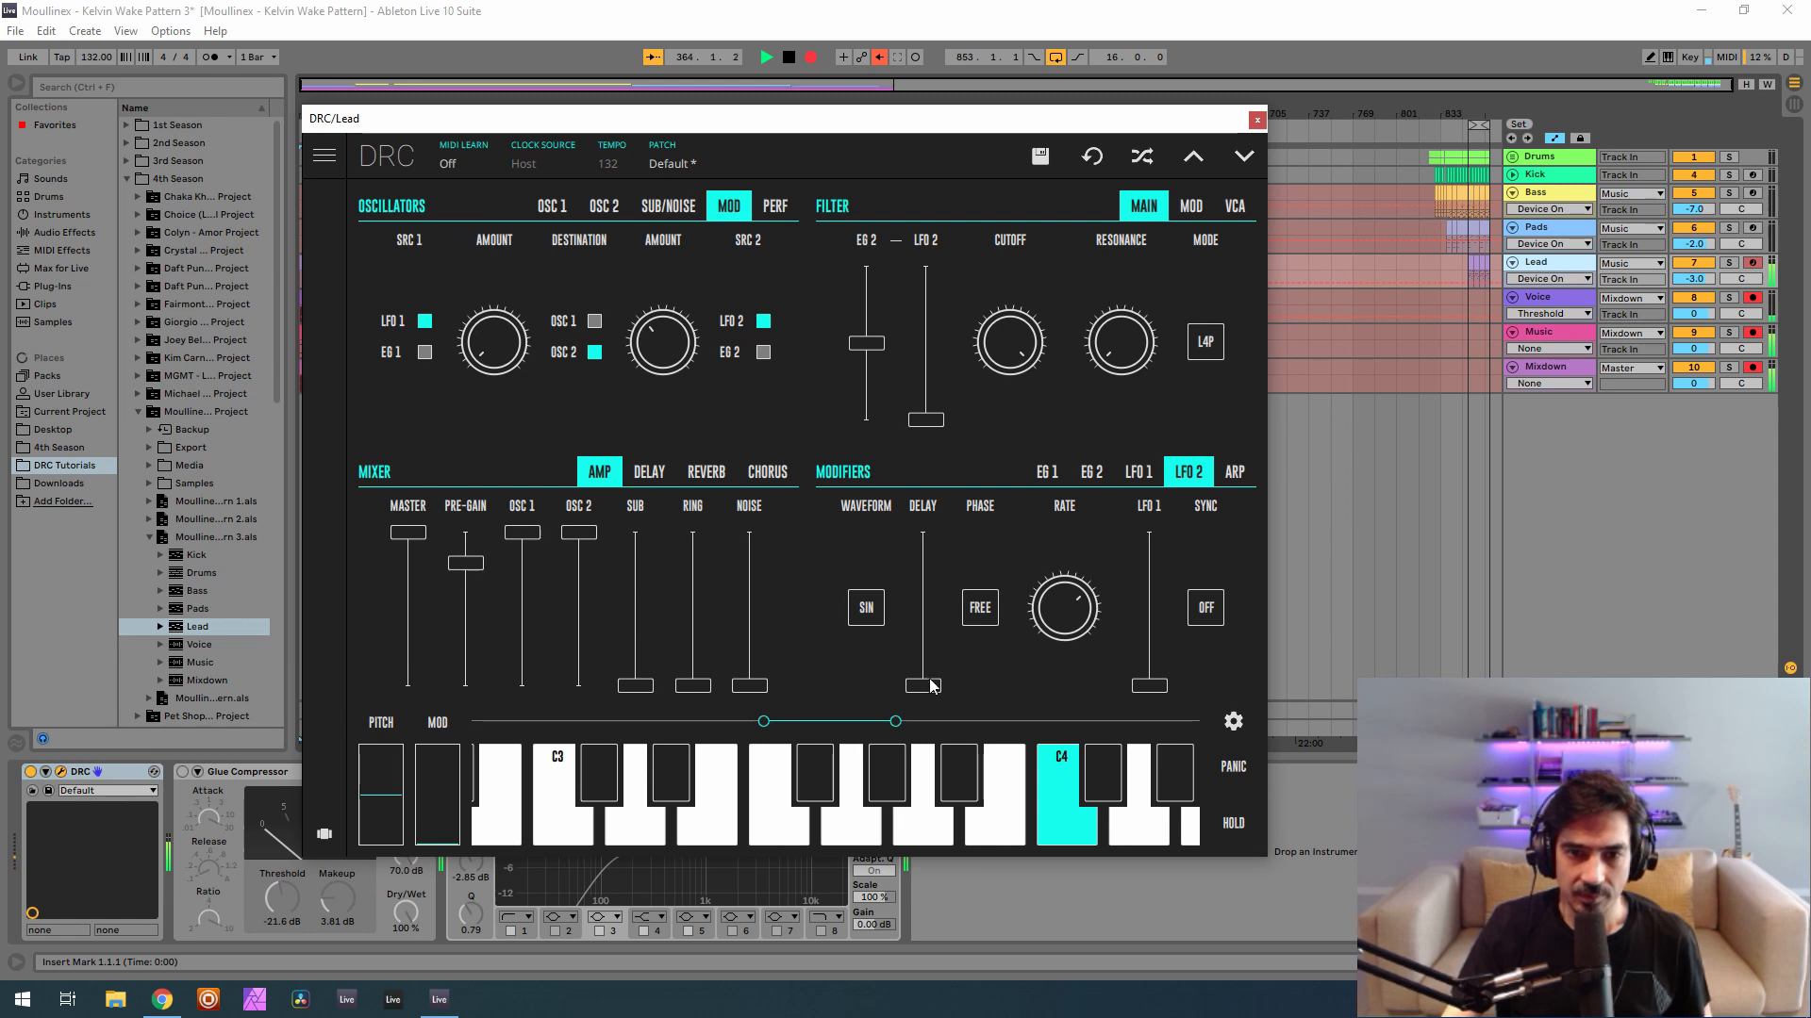
Add a slight LFO 2 delay, then set the filter's EG 2 amount high, cutoff to about a third and resonance to about a quarter.
{"action": "left_click_drag", "start_coordinate": [932, 689], "coordinate": [953, 688]}
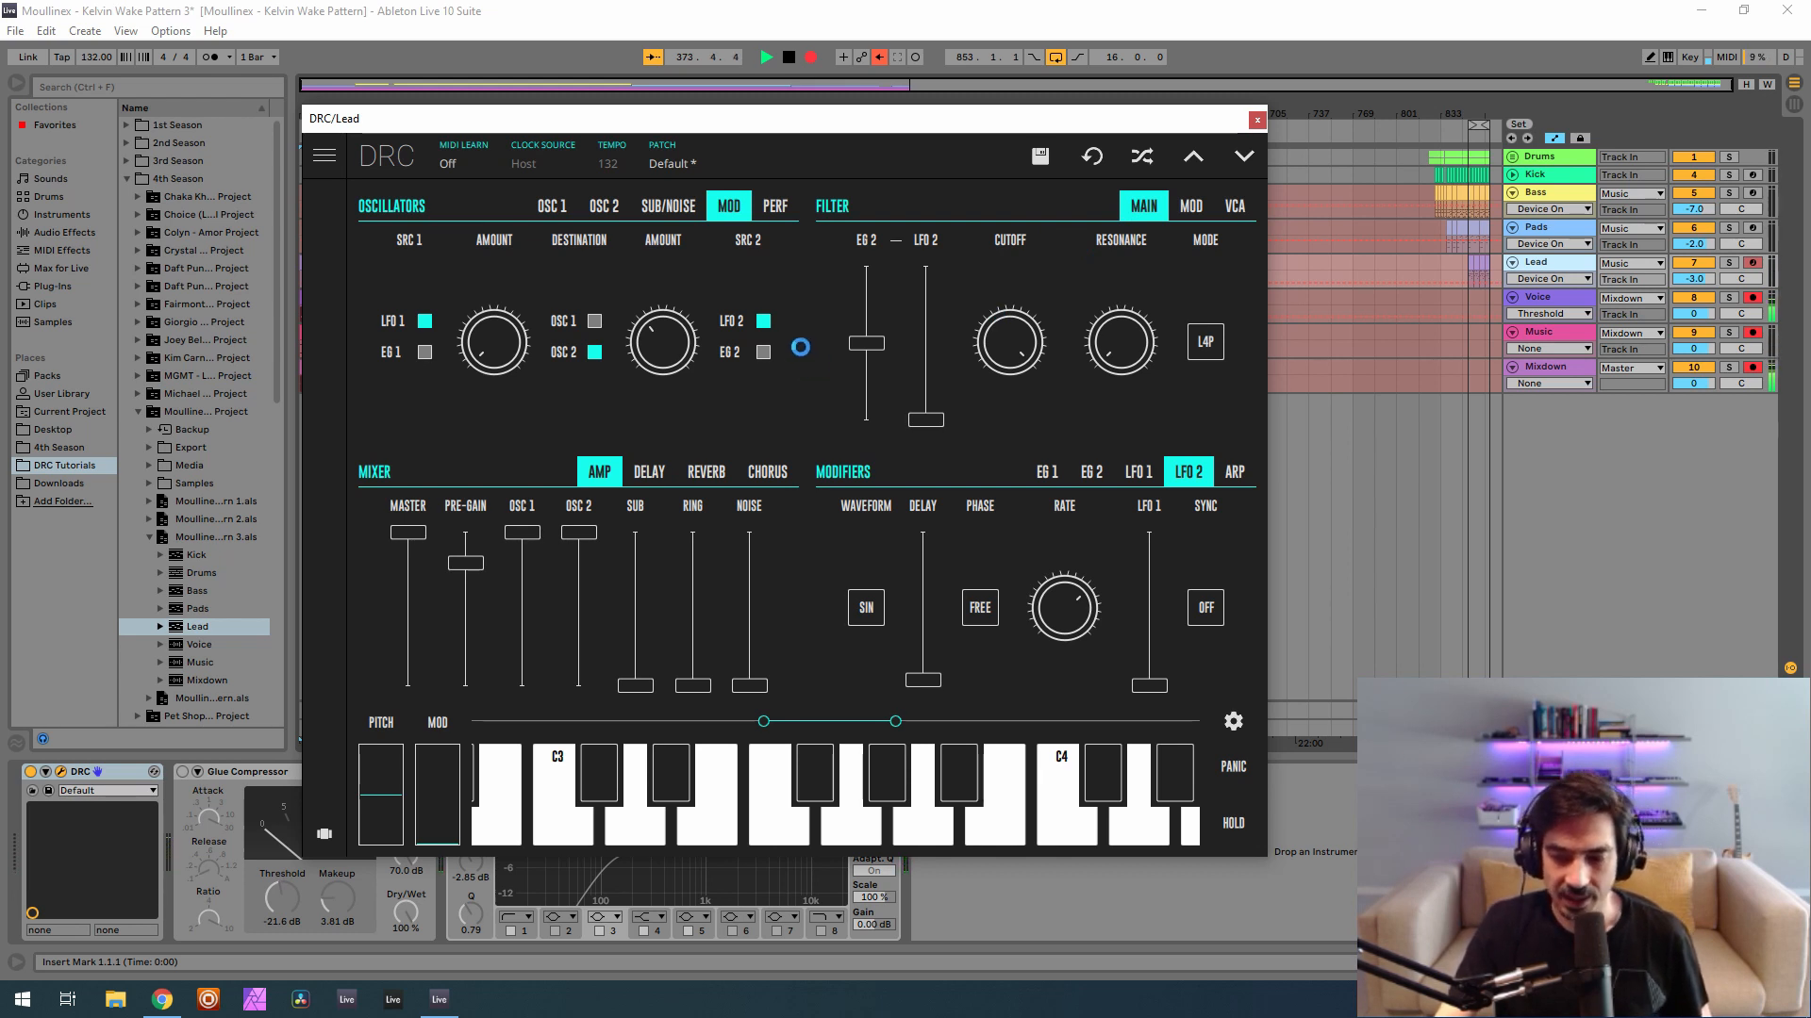
{"action": "left_click_drag", "start_coordinate": [866, 344], "coordinate": [932, 287]}
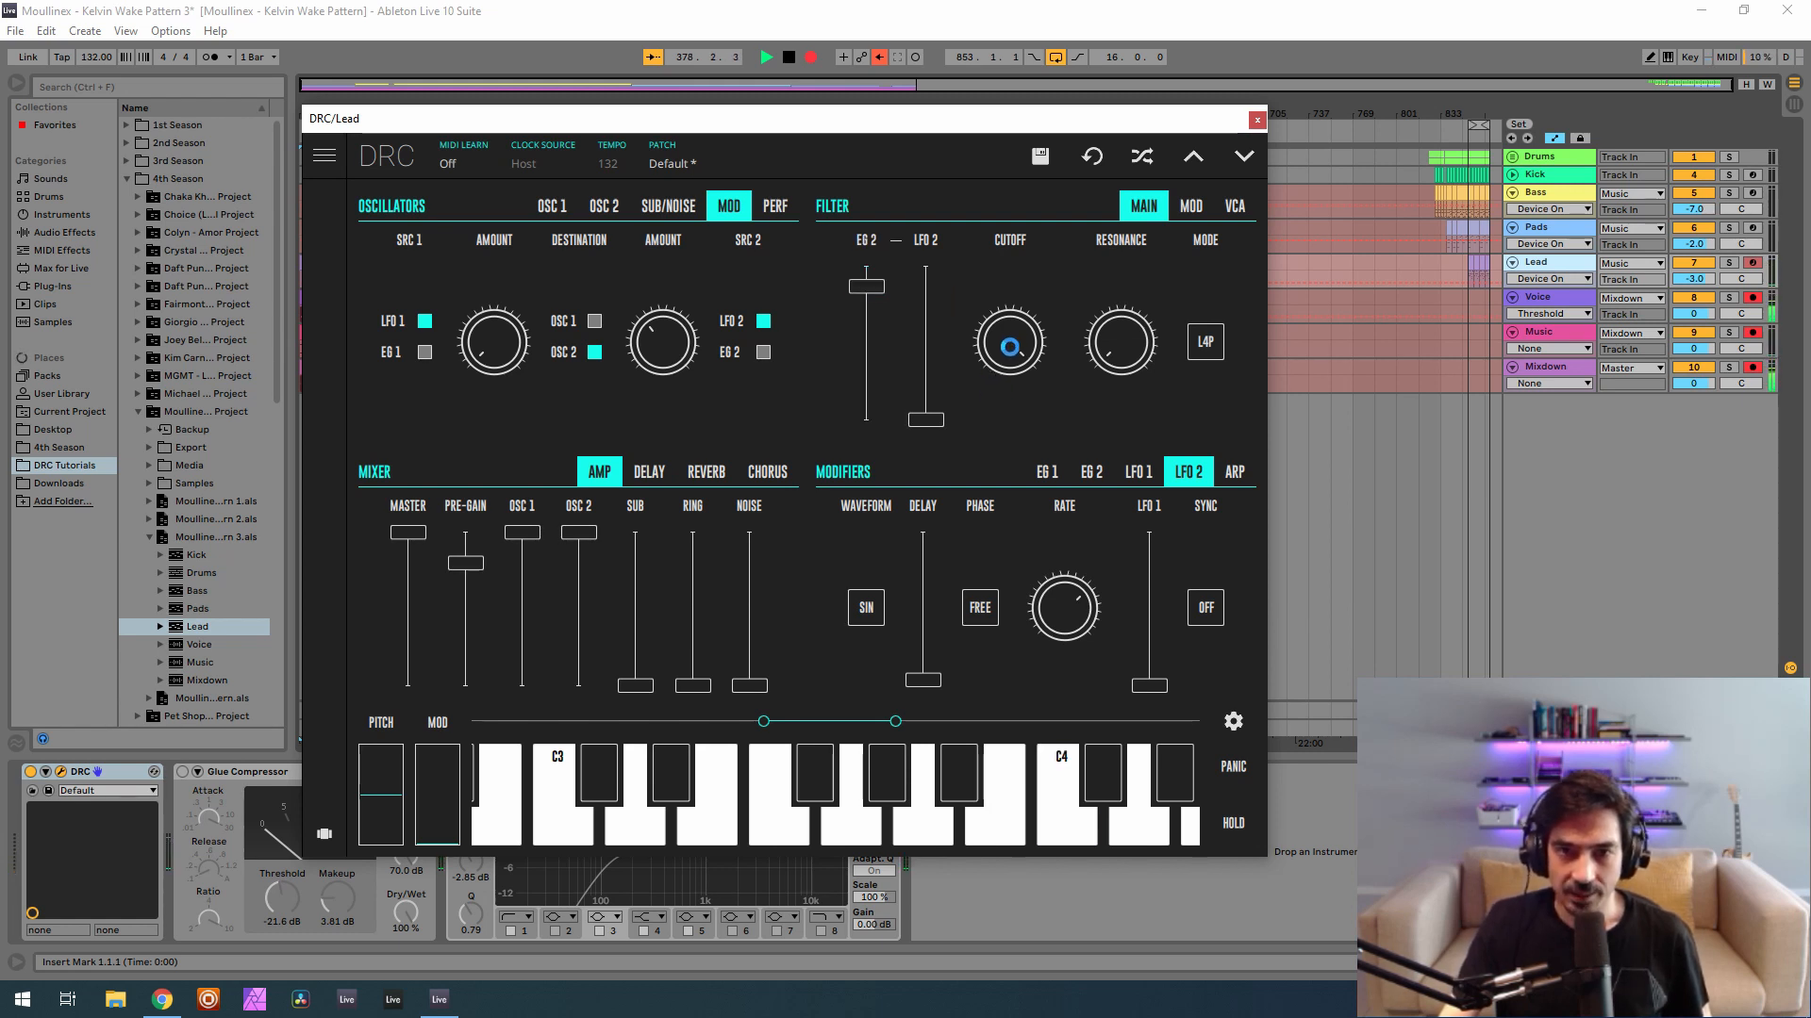
{"action": "left_click_drag", "start_coordinate": [1009, 347], "coordinate": [1005, 664]}
{"action": "left_click_drag", "start_coordinate": [1014, 739], "coordinate": [1057, 680]}
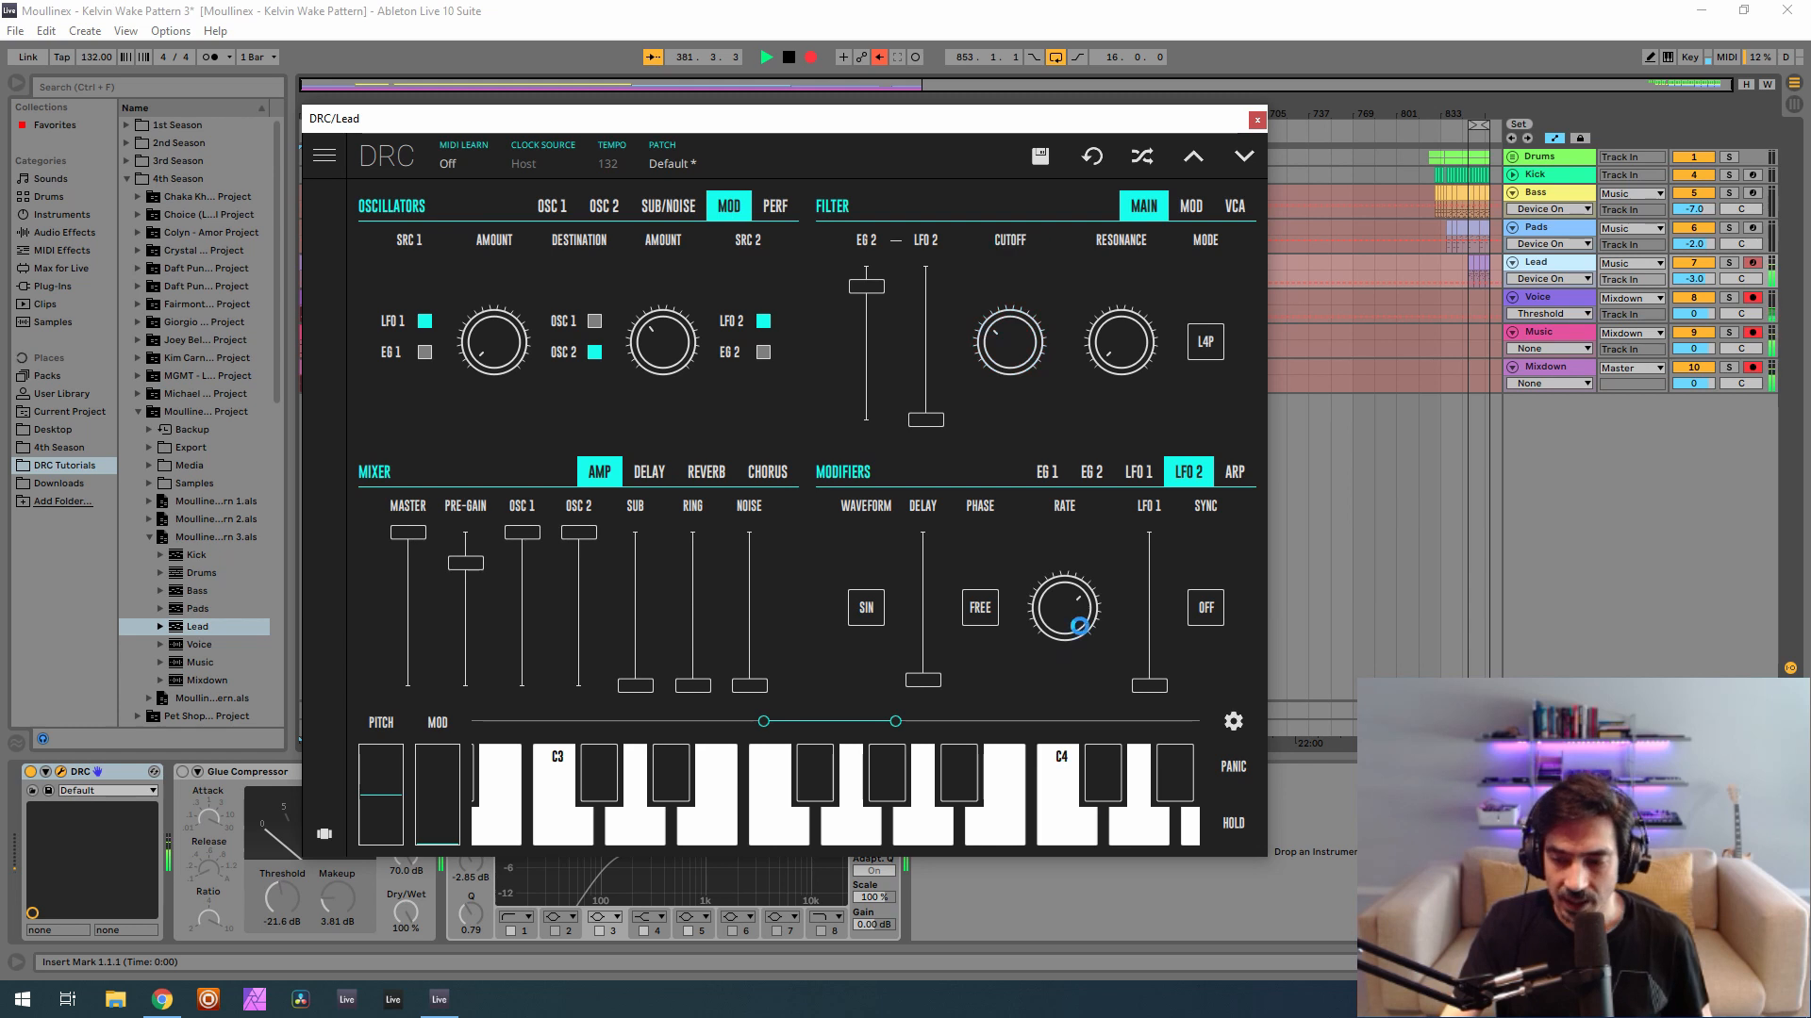
{"action": "left_click_drag", "start_coordinate": [1115, 363], "coordinate": [1190, 264]}
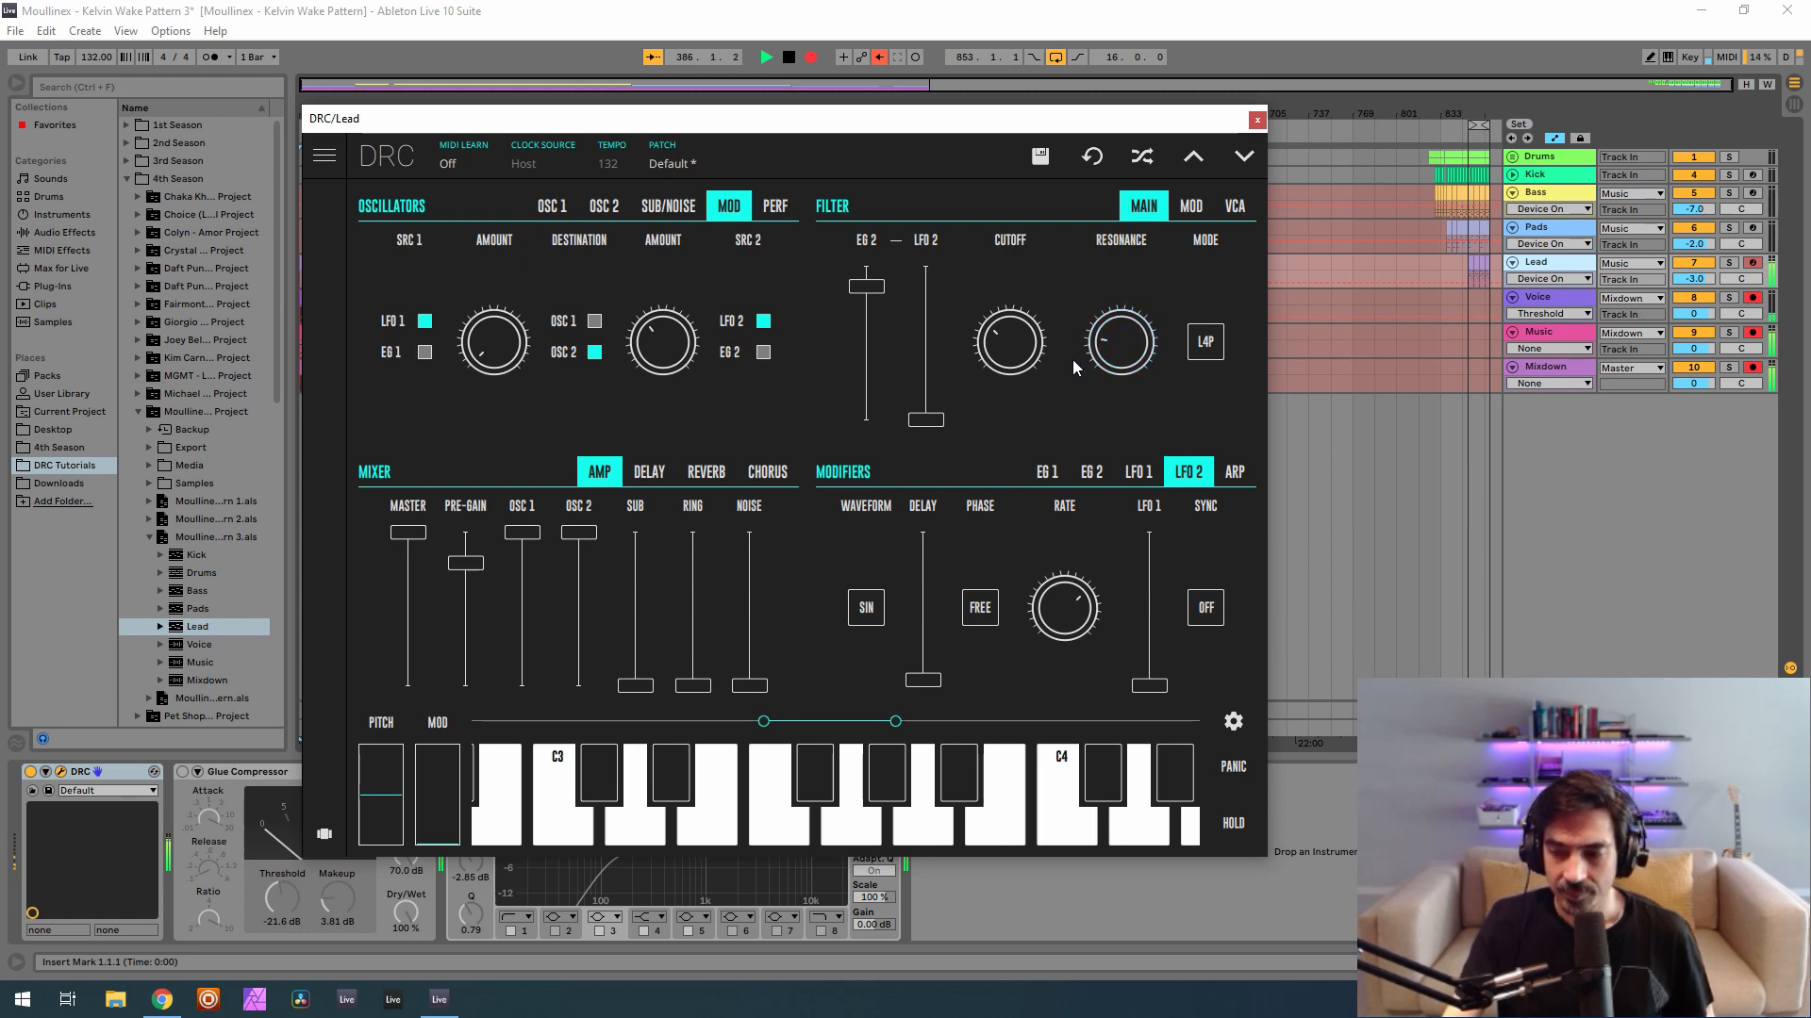
Lower EG 1's decay to slightly below the middle and its sustain to roughly 40 percent.
{"action": "left_click", "coordinate": [1047, 472]}
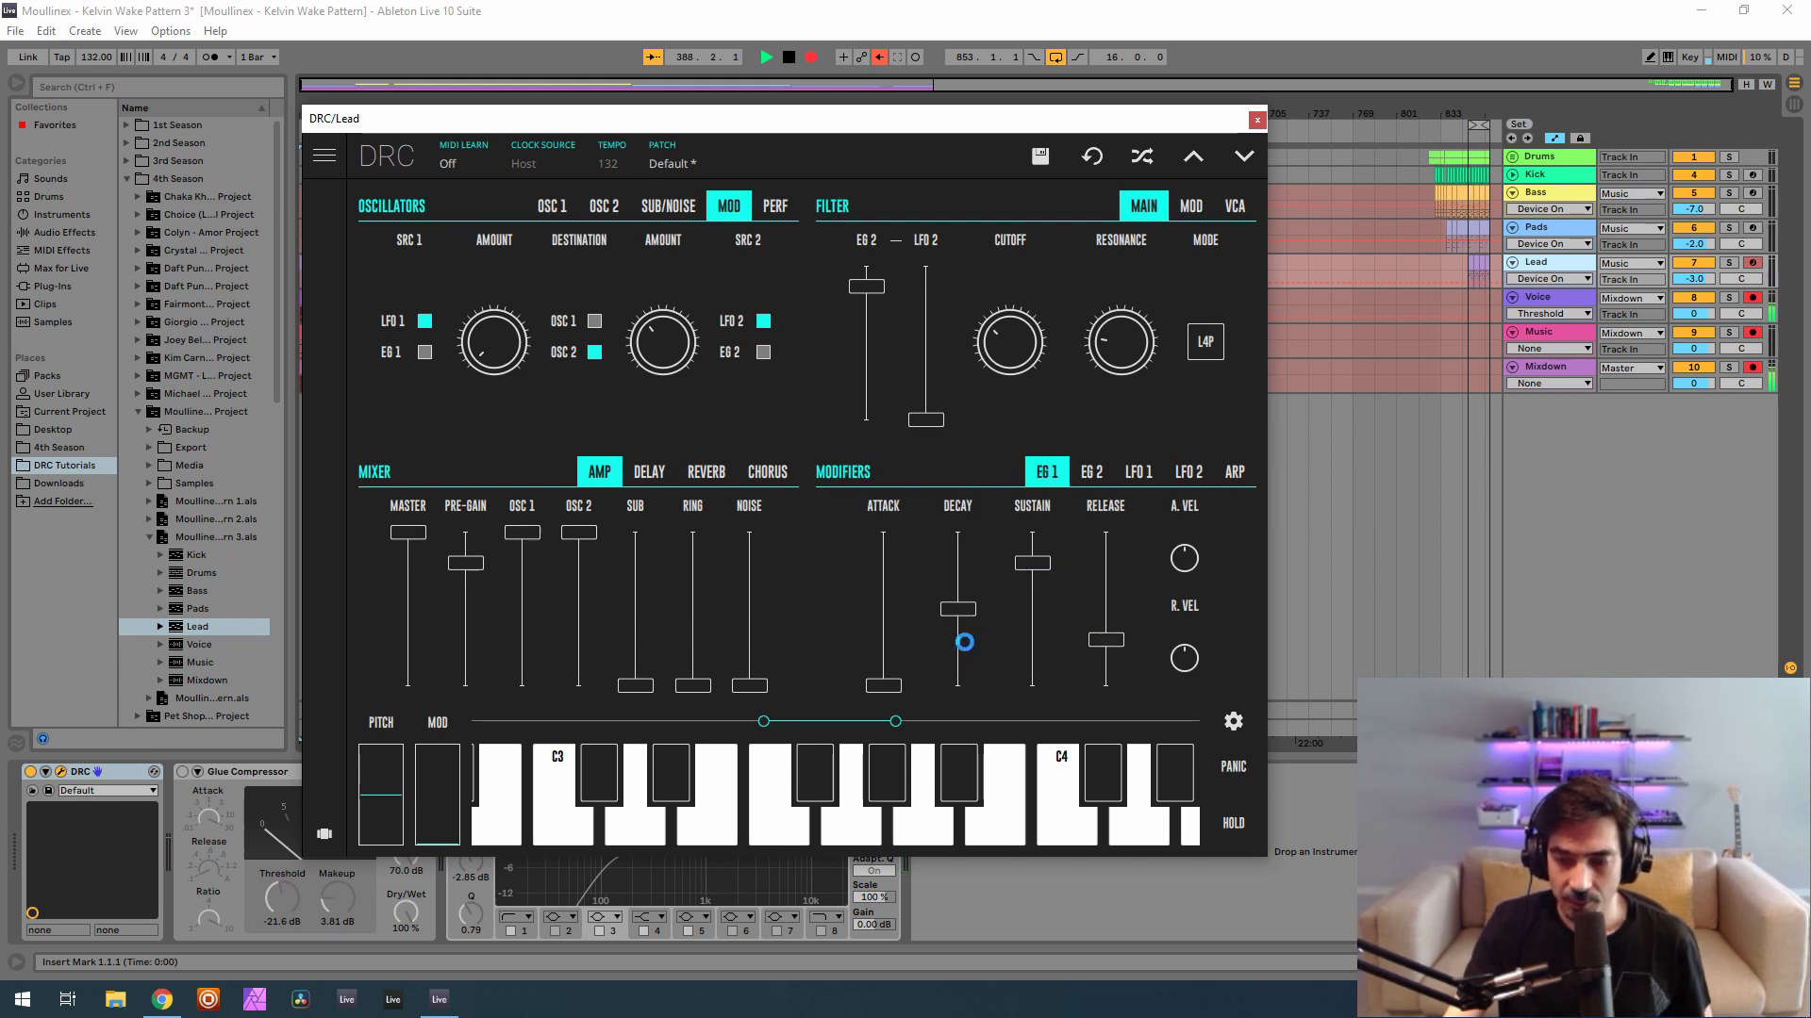
{"action": "left_click_drag", "start_coordinate": [958, 637], "coordinate": [969, 651]}
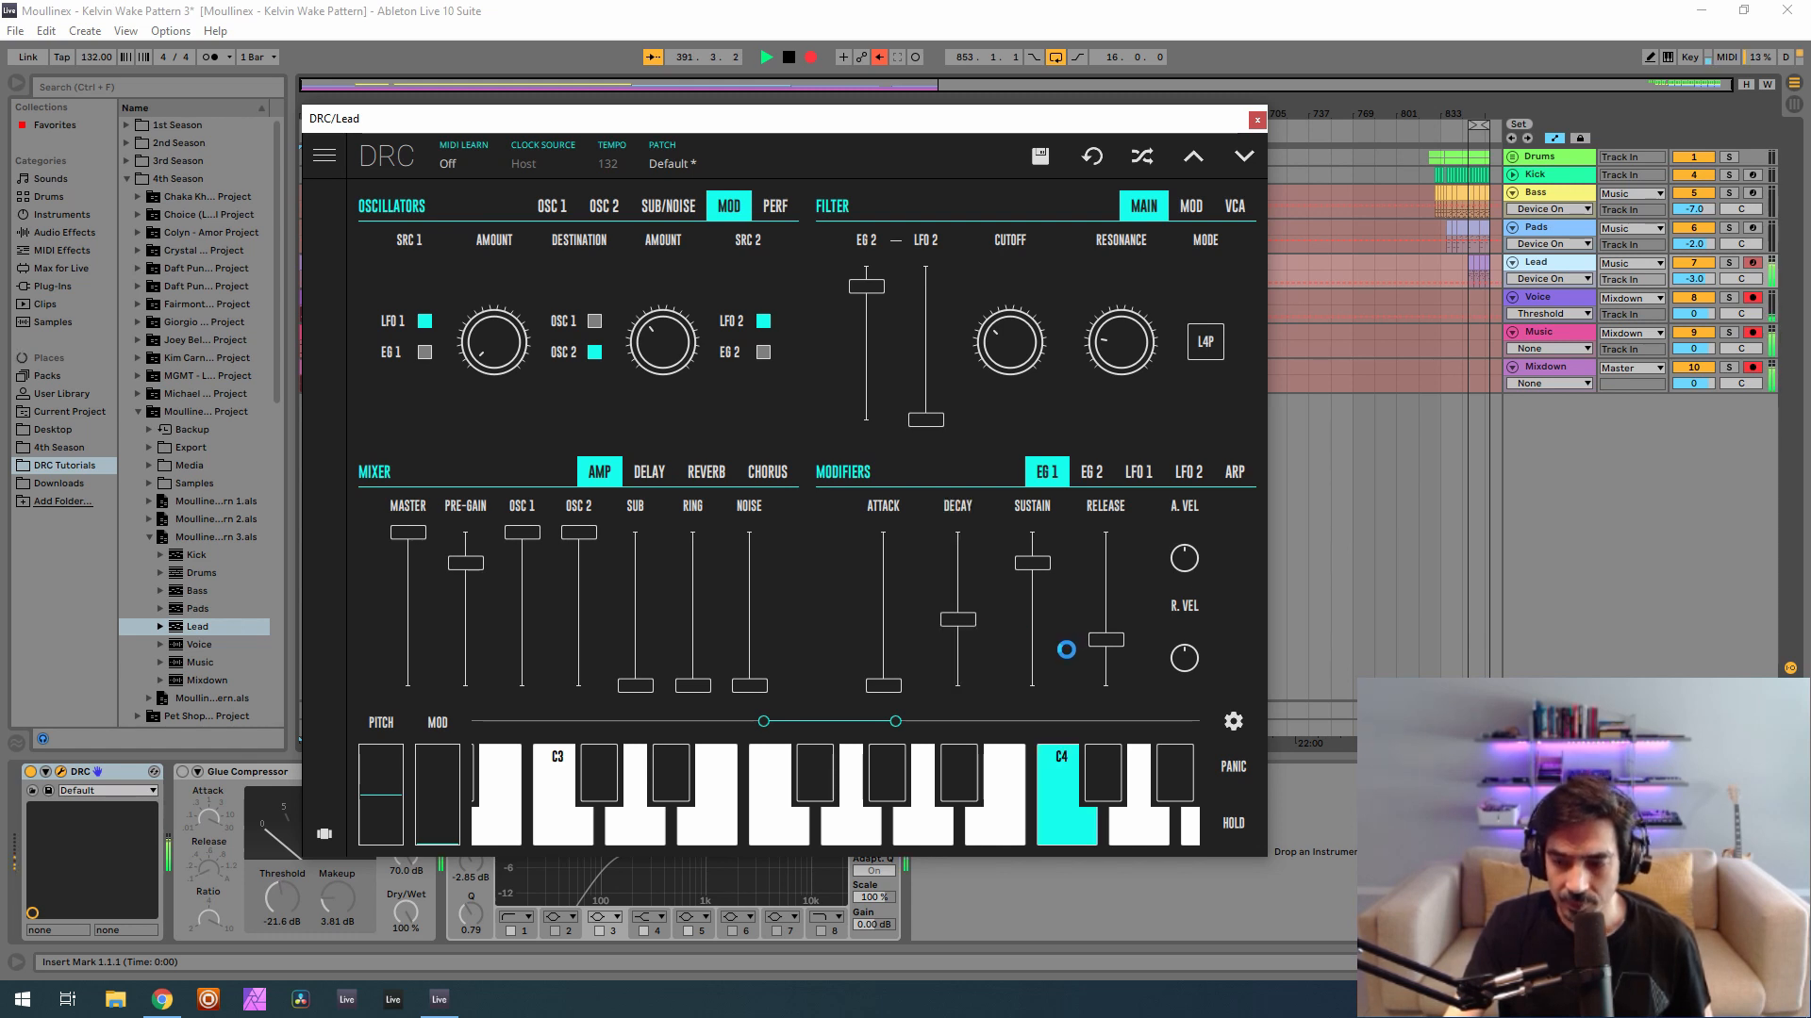
{"action": "left_click_drag", "start_coordinate": [1044, 631], "coordinate": [1058, 644]}
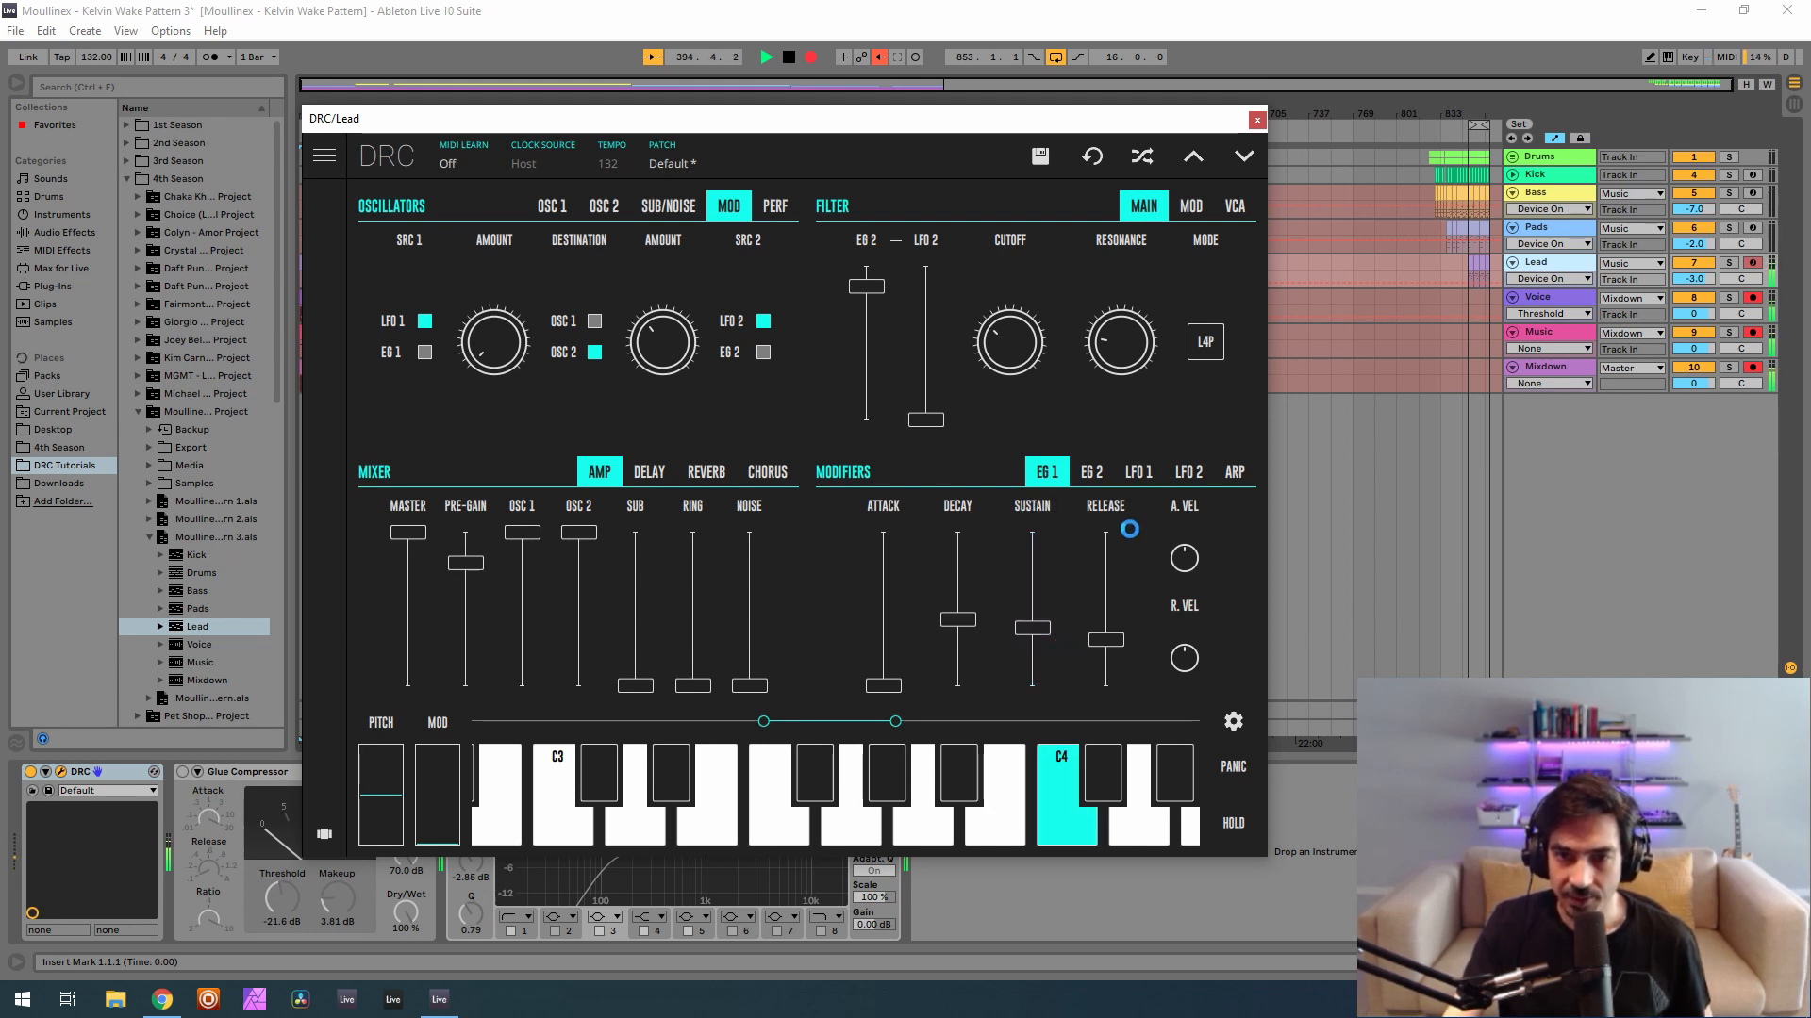
Raise EG 2's attack slightly above its minimum in the Lead patch.
{"action": "left_click", "coordinate": [1089, 472]}
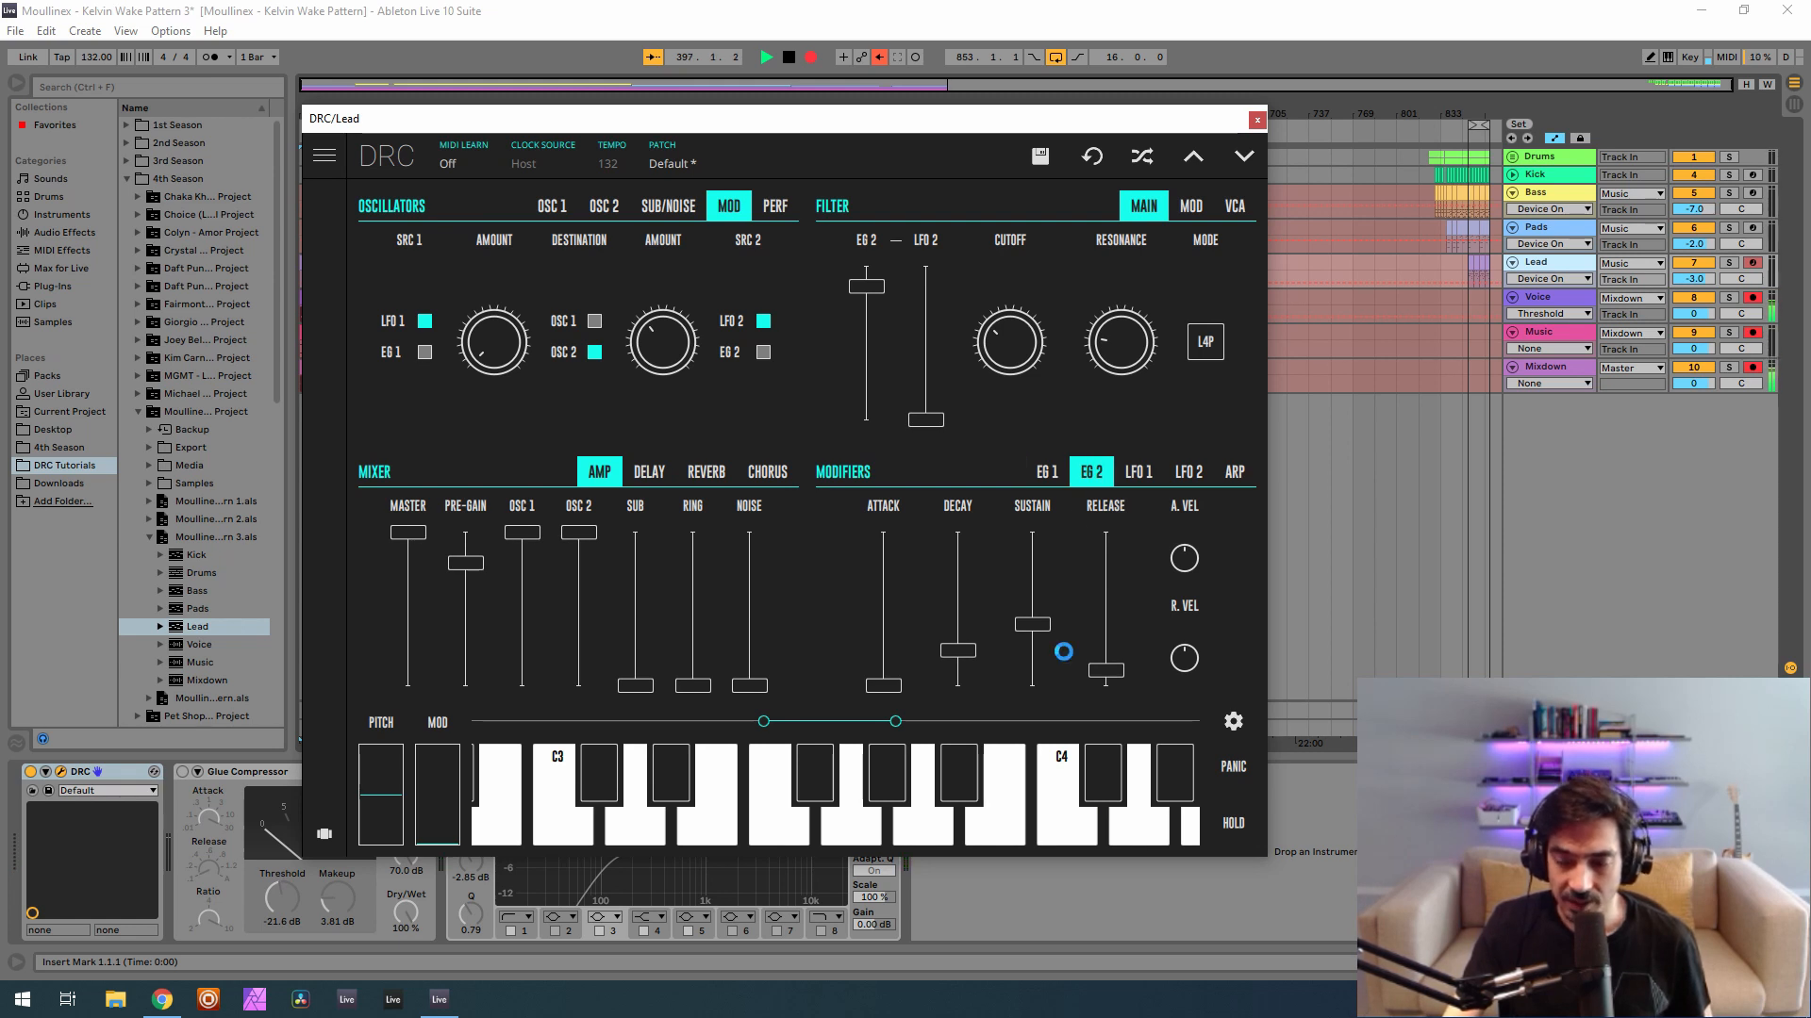
{"action": "left_click_drag", "start_coordinate": [903, 697], "coordinate": [929, 687]}
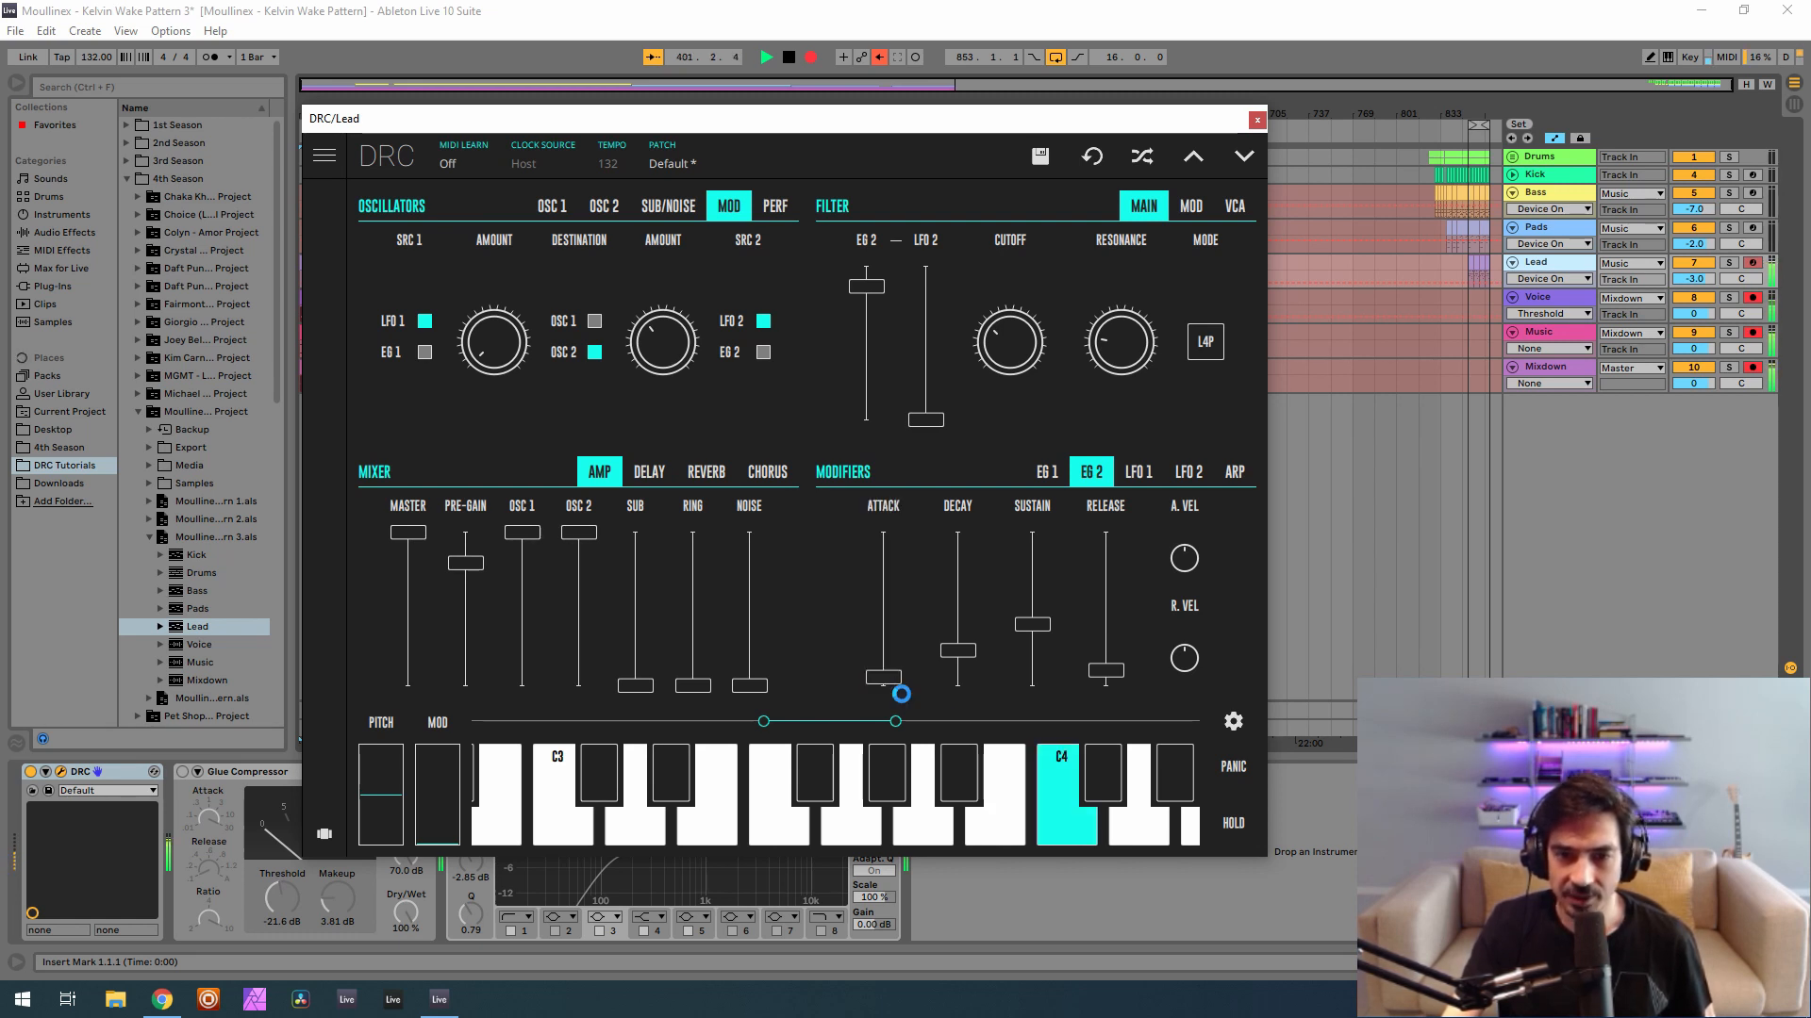
{"action": "left_click_drag", "start_coordinate": [894, 687], "coordinate": [936, 692]}
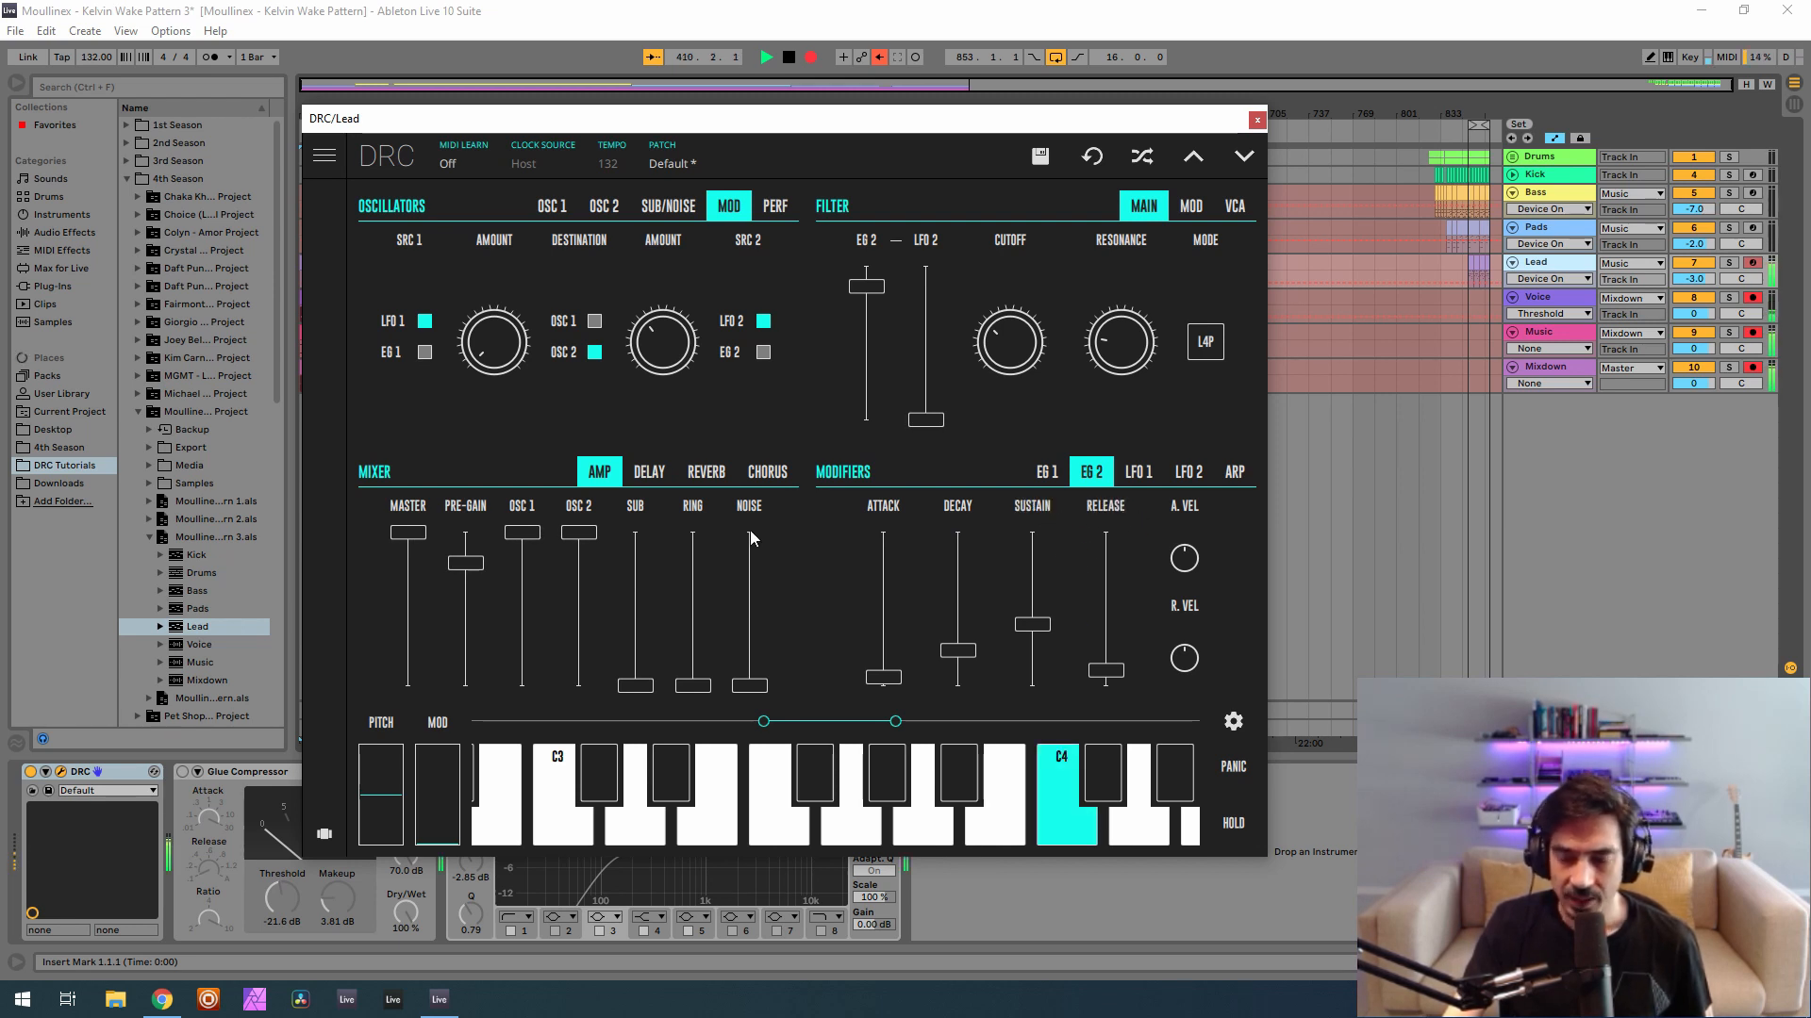
Set the Lead's delay time to 1/8D, raise its amount to about 40 percent and bring flutter to zero.
{"action": "left_click", "coordinate": [642, 473]}
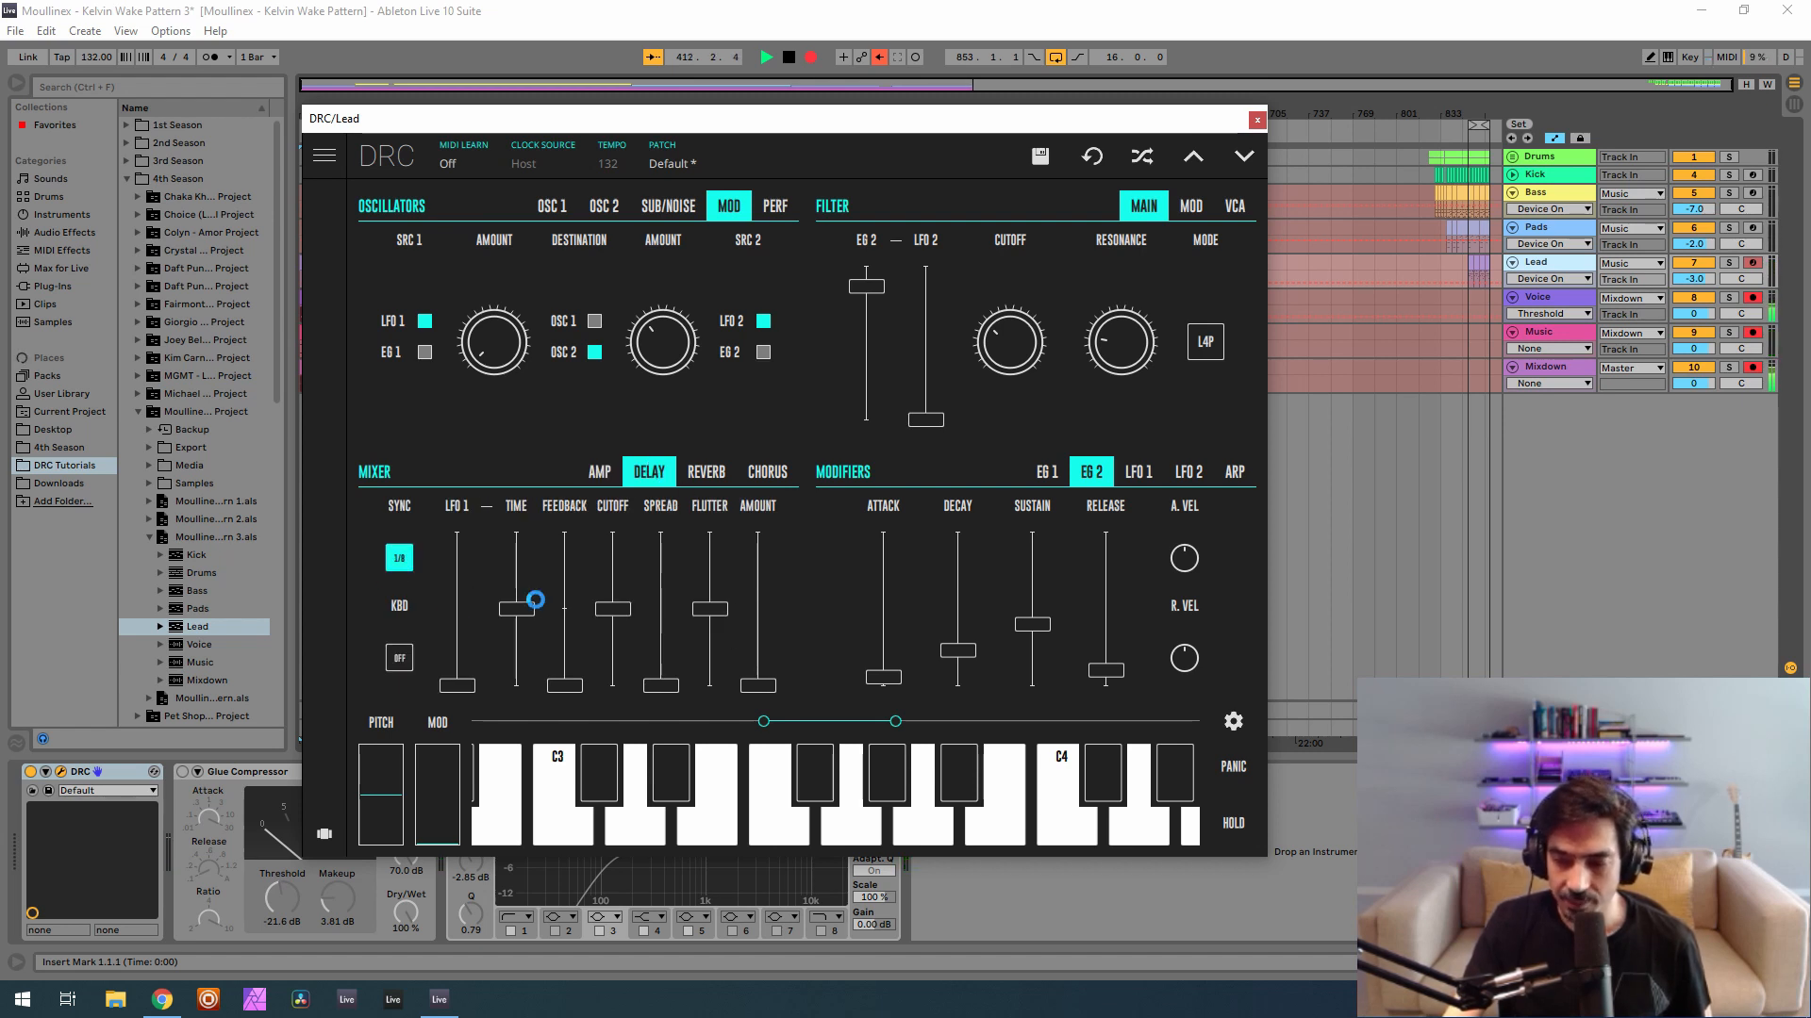
{"action": "mouse_move", "coordinate": [535, 600]}
{"action": "left_mouse_down"}
{"action": "mouse_move", "coordinate": [564, 541]}
{"action": "mouse_move", "coordinate": [549, 624]}
{"action": "mouse_move", "coordinate": [585, 619]}
{"action": "mouse_move", "coordinate": [540, 624]}
{"action": "mouse_move", "coordinate": [542, 656]}
{"action": "mouse_move", "coordinate": [546, 607]}
{"action": "left_mouse_up"}
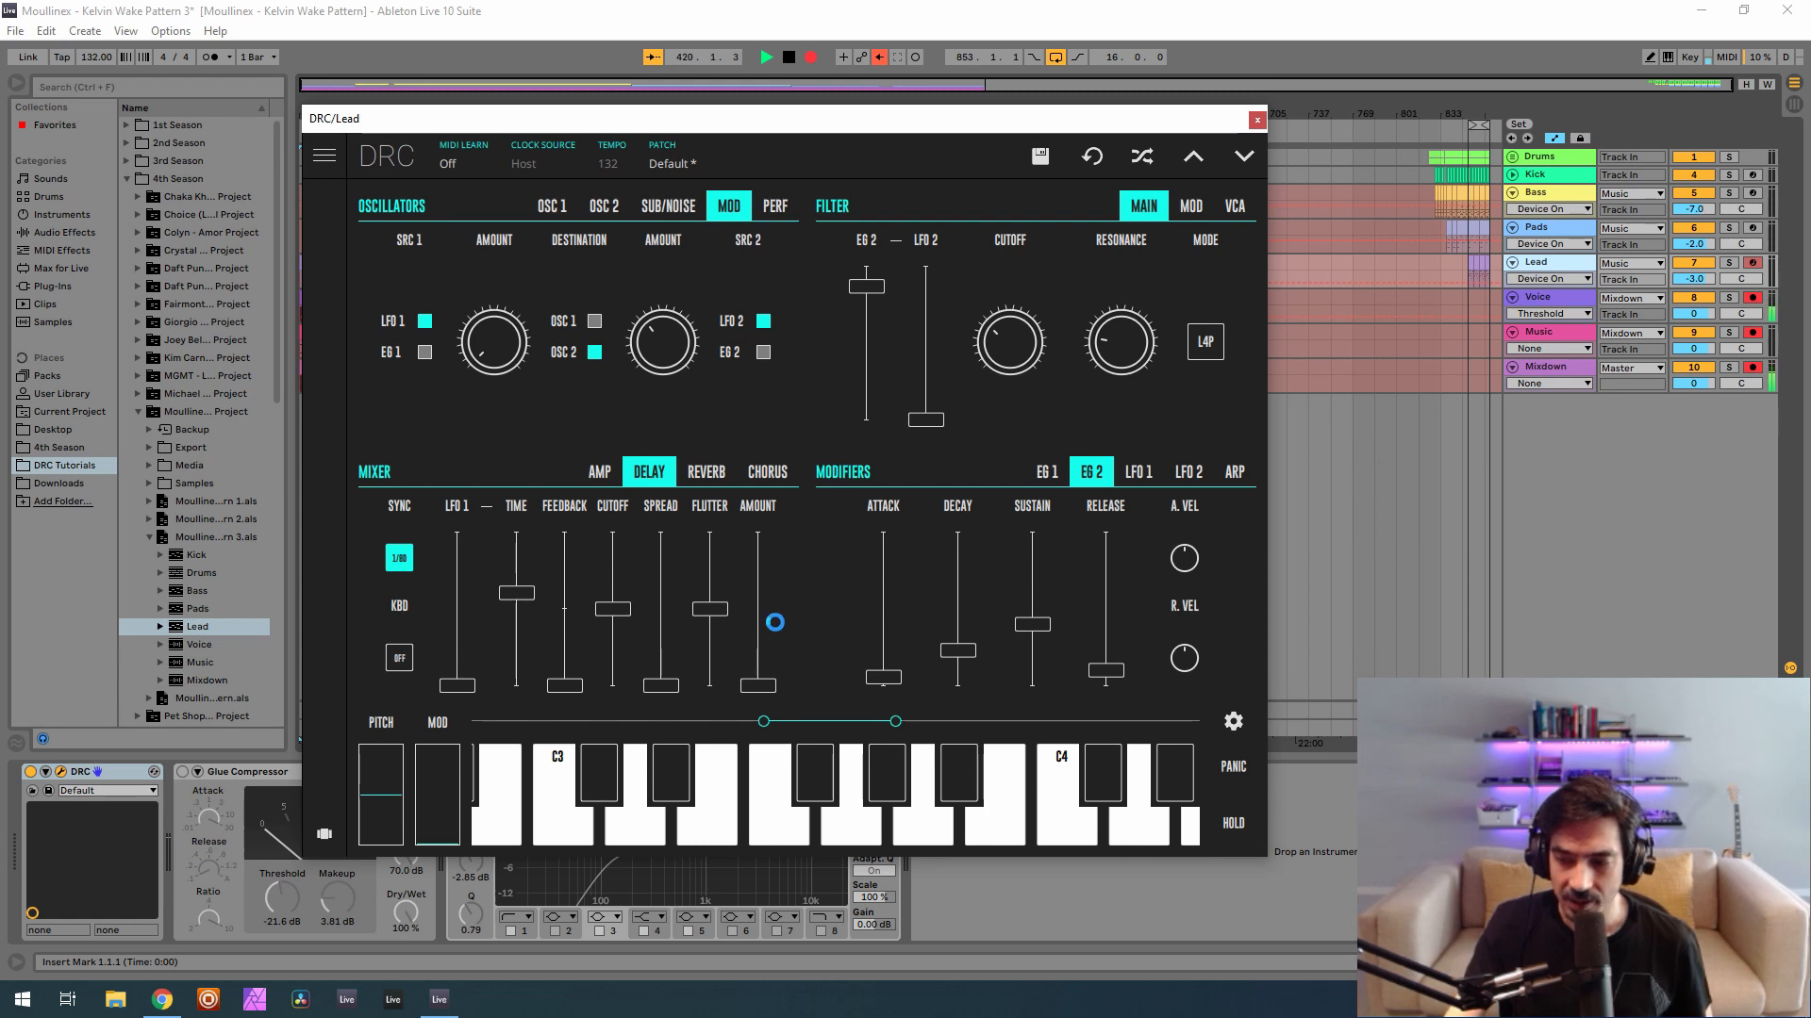
{"action": "left_click_drag", "start_coordinate": [774, 622], "coordinate": [765, 636]}
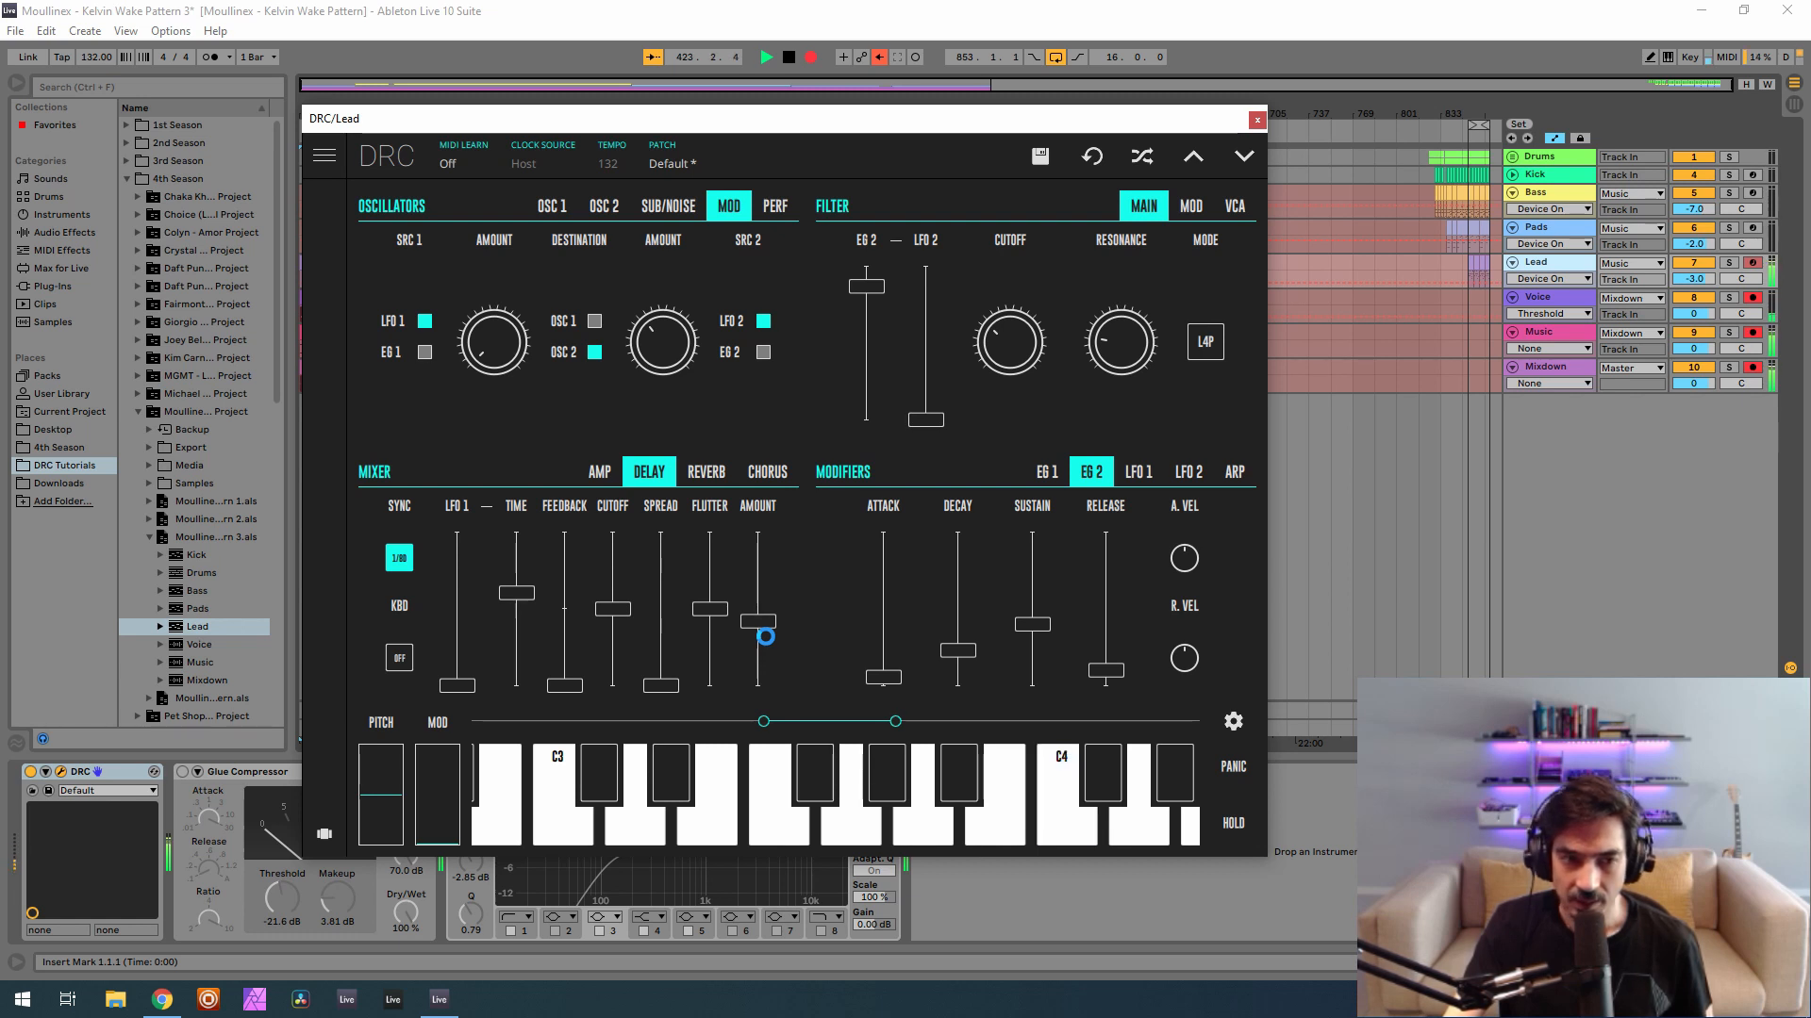
{"action": "left_click", "coordinate": [709, 648]}
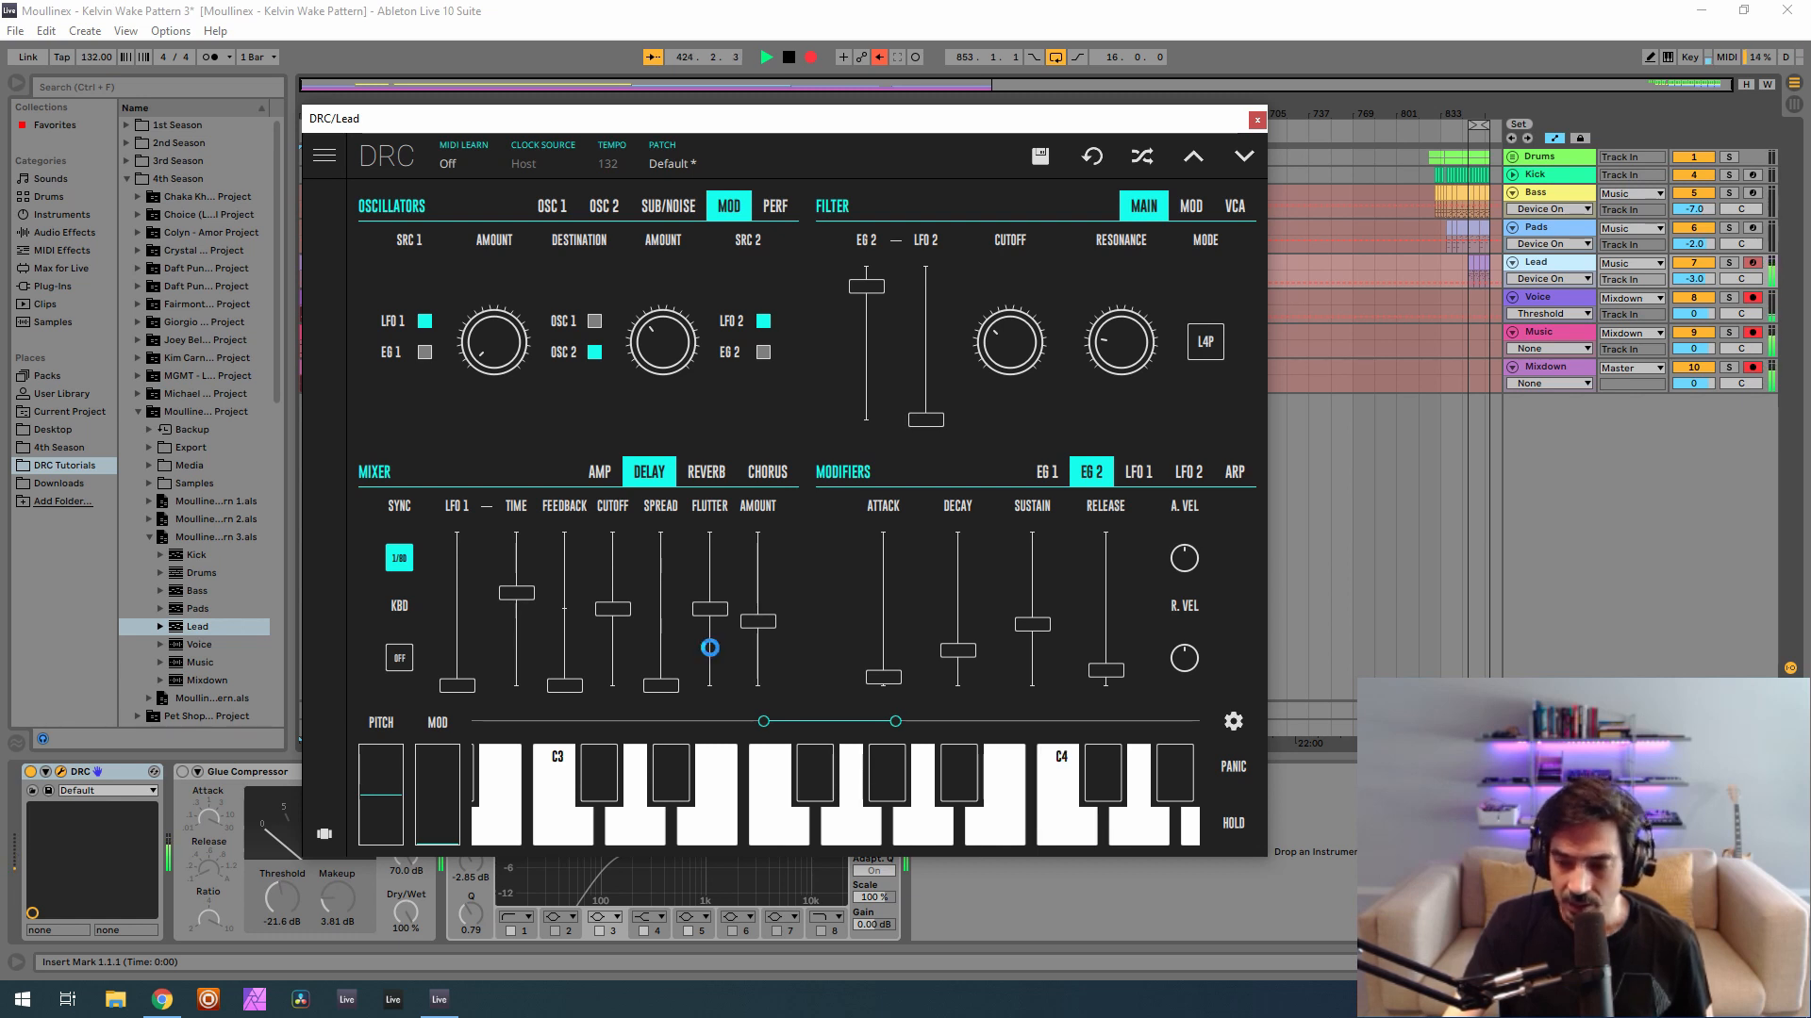
{"action": "left_click_drag", "start_coordinate": [719, 648], "coordinate": [710, 754]}
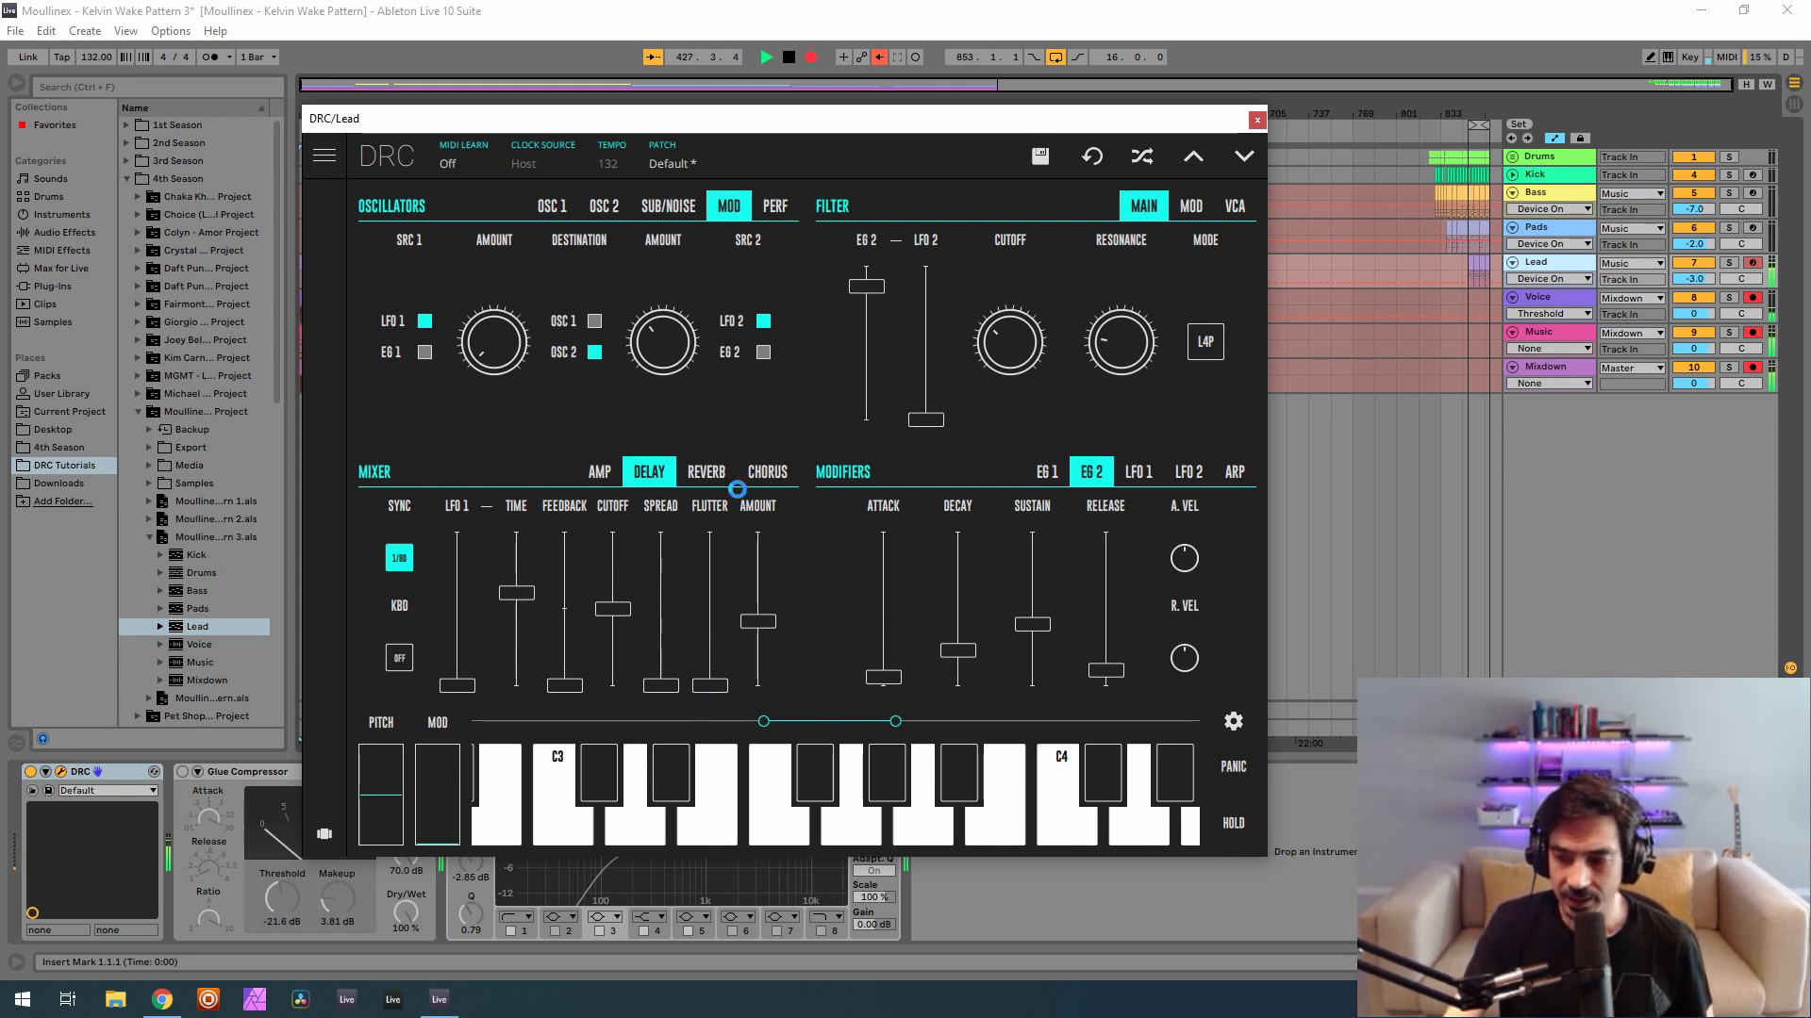
Set the reverb to about 40% amount, 70% decay, 70% damping and 60% modulation, and save the set.
{"action": "left_click", "coordinate": [732, 483]}
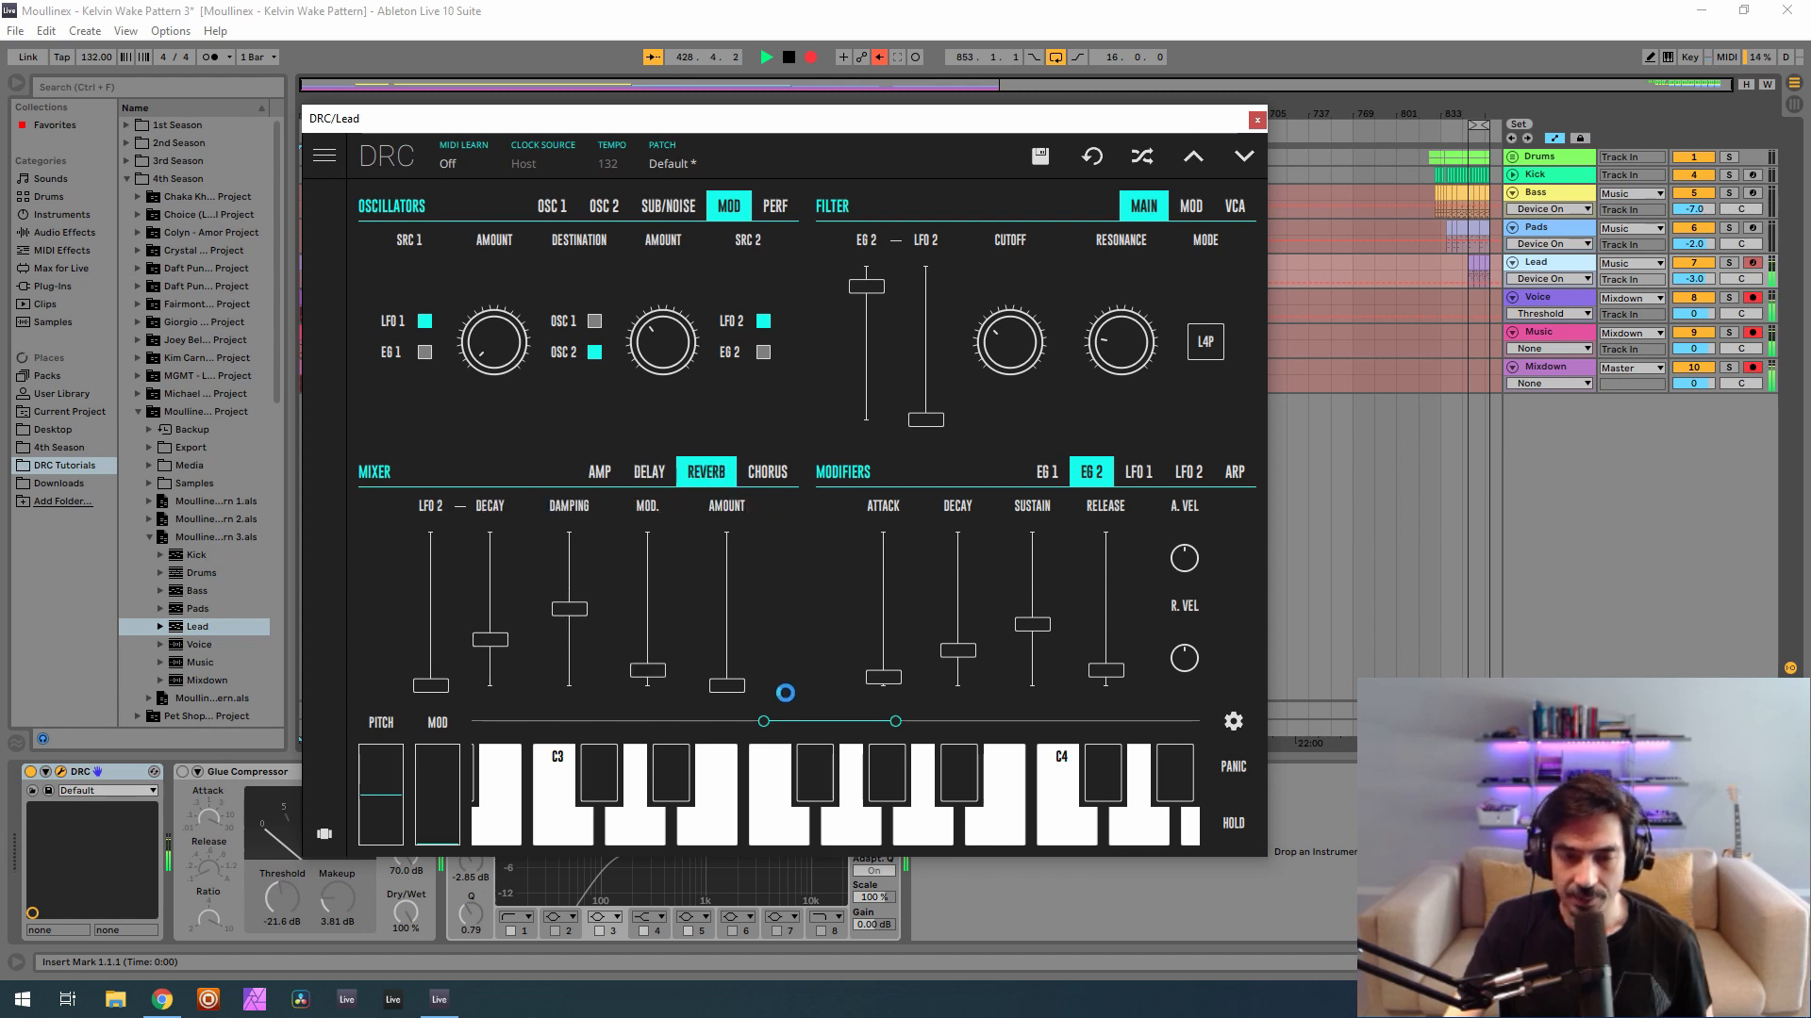
{"action": "left_click_drag", "start_coordinate": [742, 655], "coordinate": [794, 644]}
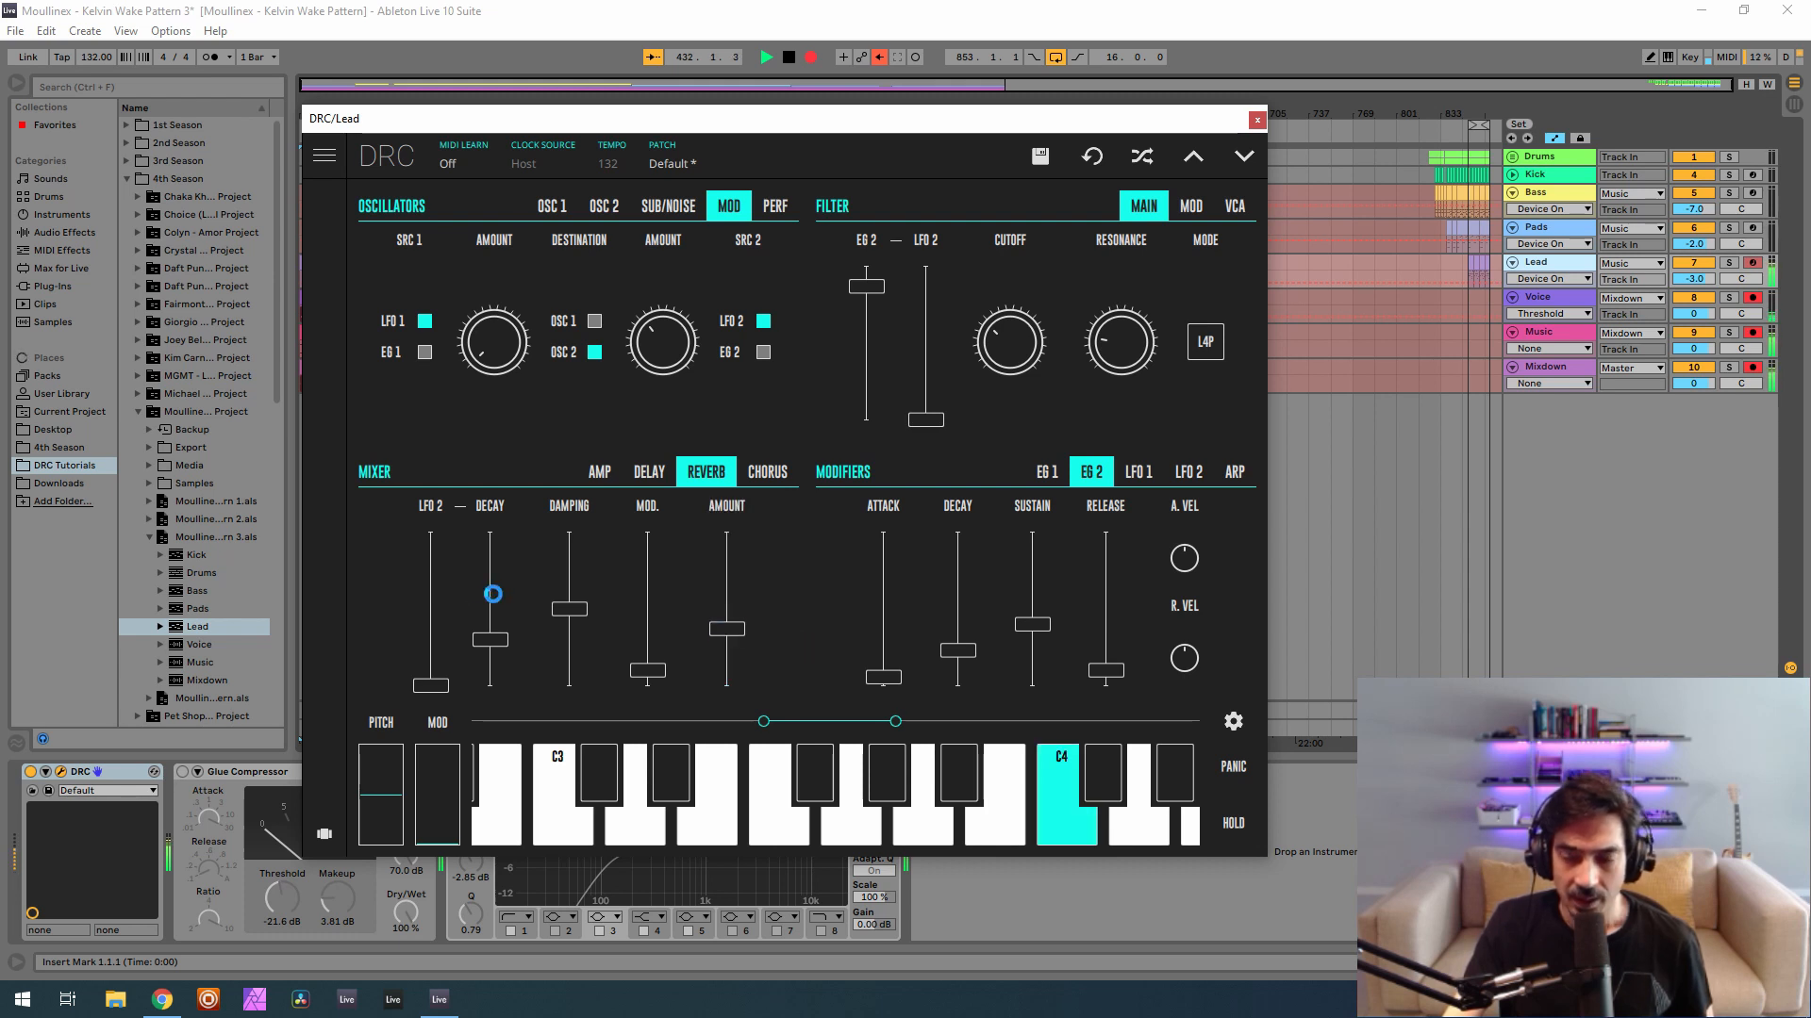
{"action": "mouse_move", "coordinate": [493, 585]}
{"action": "left_mouse_down"}
{"action": "mouse_move", "coordinate": [507, 598]}
{"action": "mouse_move", "coordinate": [524, 577]}
{"action": "left_mouse_up"}
{"action": "mouse_move", "coordinate": [494, 509]}
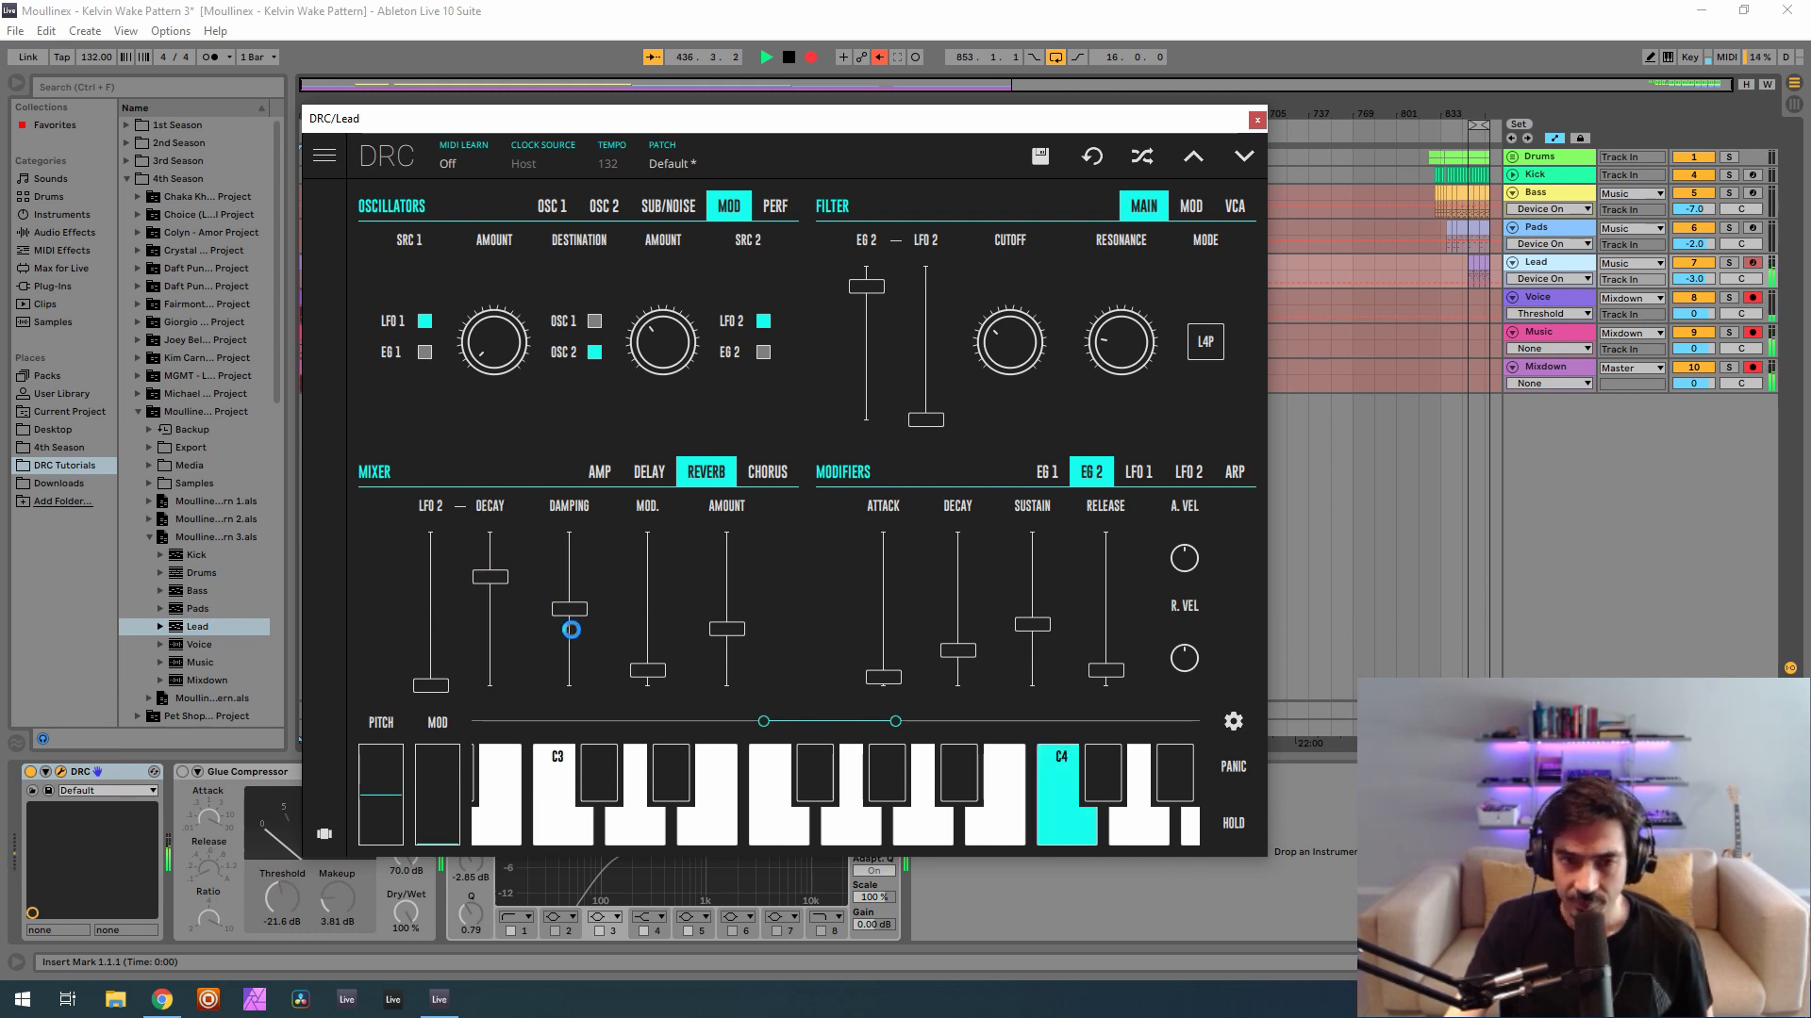
{"action": "left_click_drag", "start_coordinate": [575, 580], "coordinate": [597, 604]}
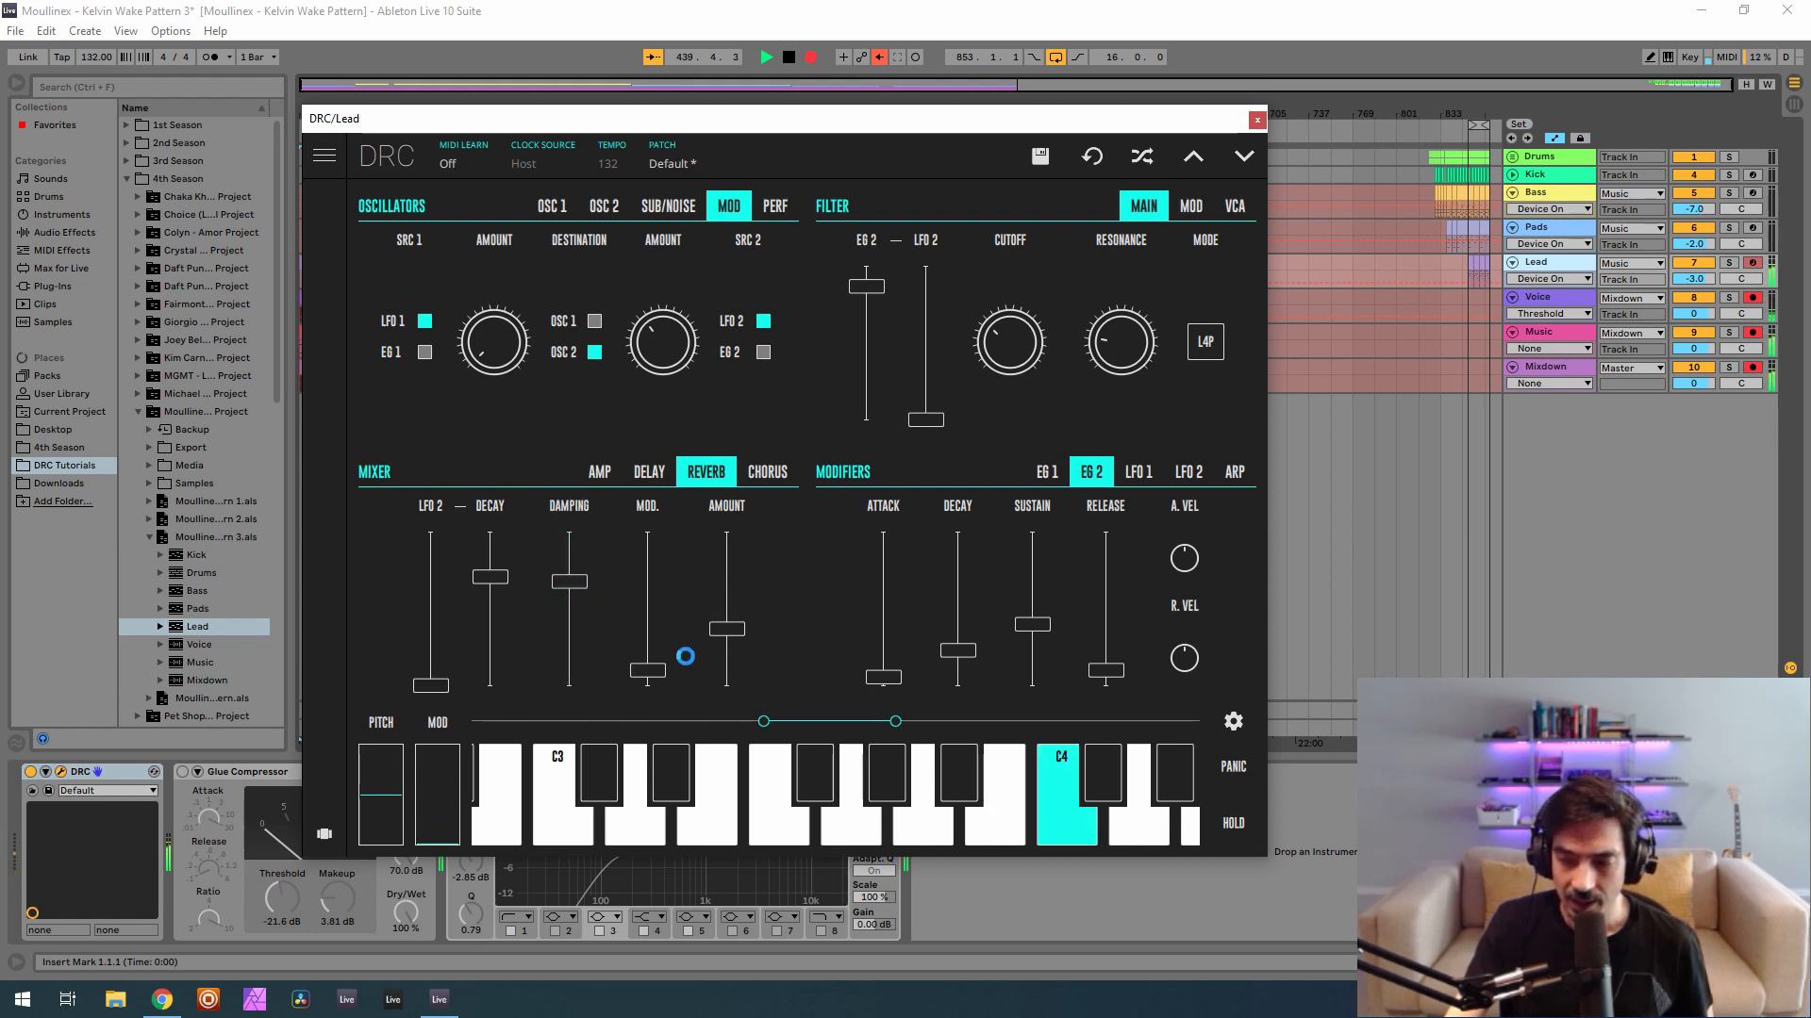
{"action": "left_click_drag", "start_coordinate": [650, 628], "coordinate": [714, 610]}
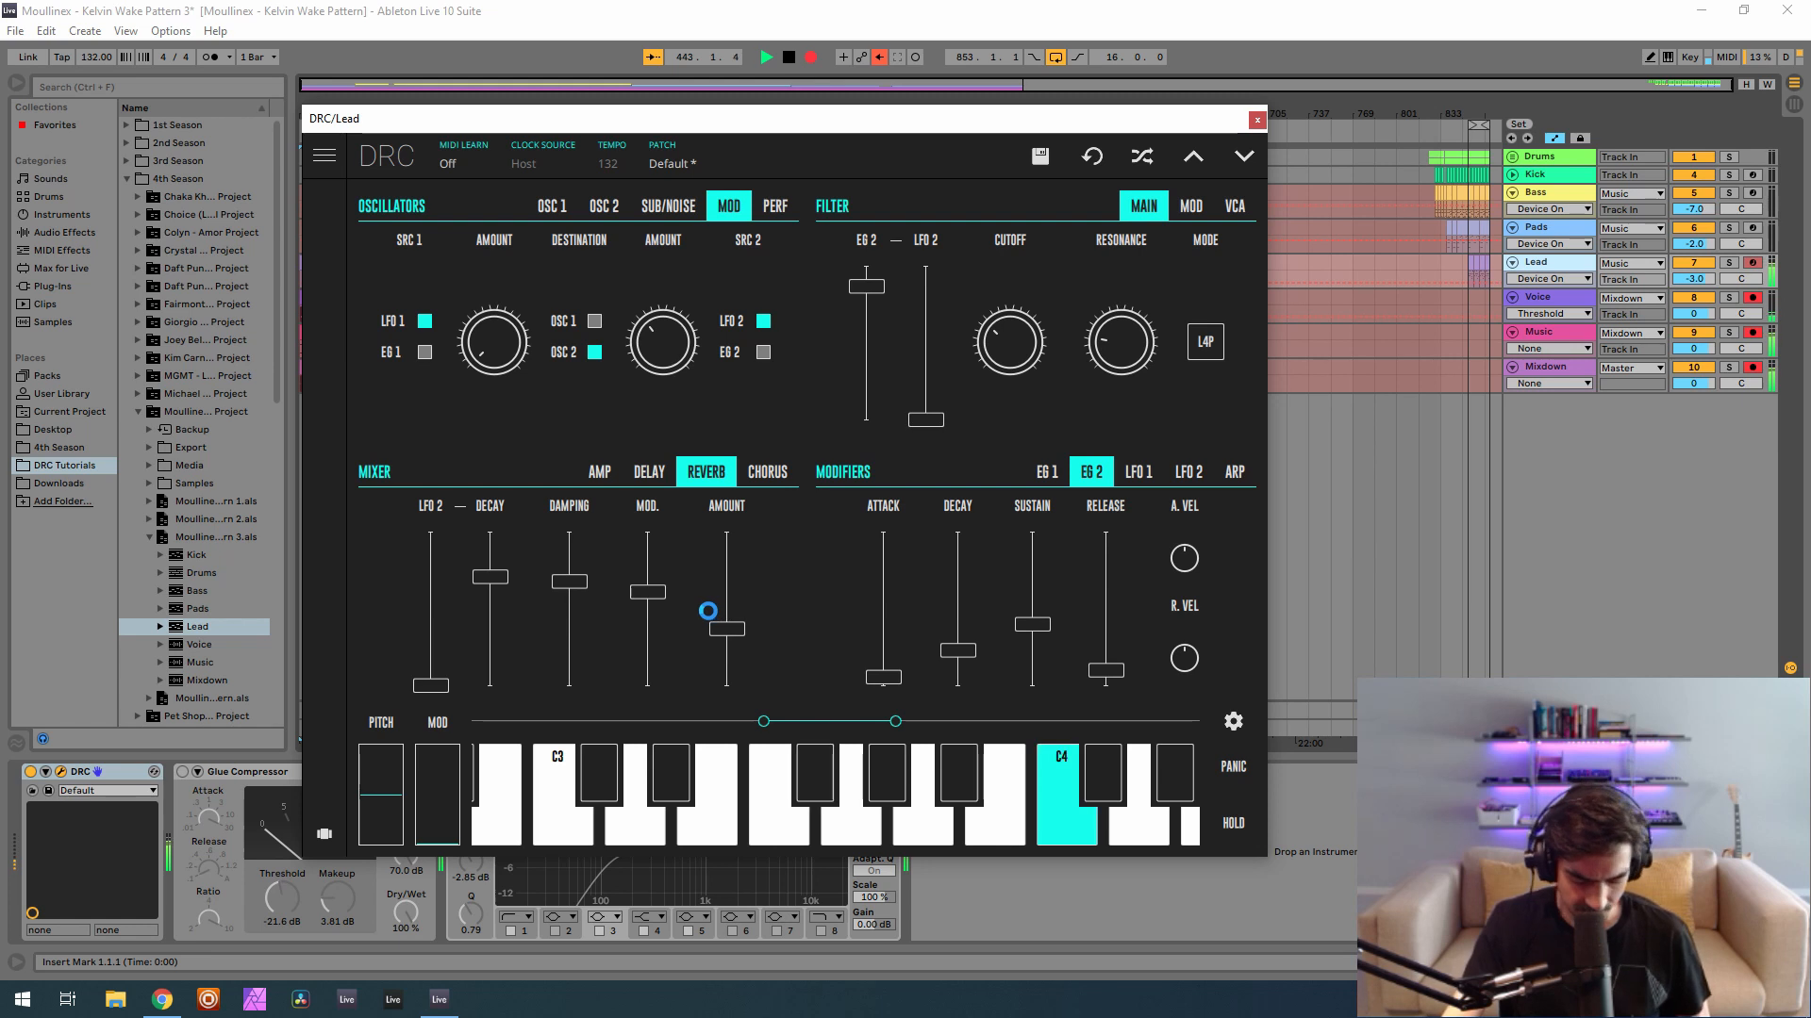
{"action": "key", "text": "ctrl+s"}
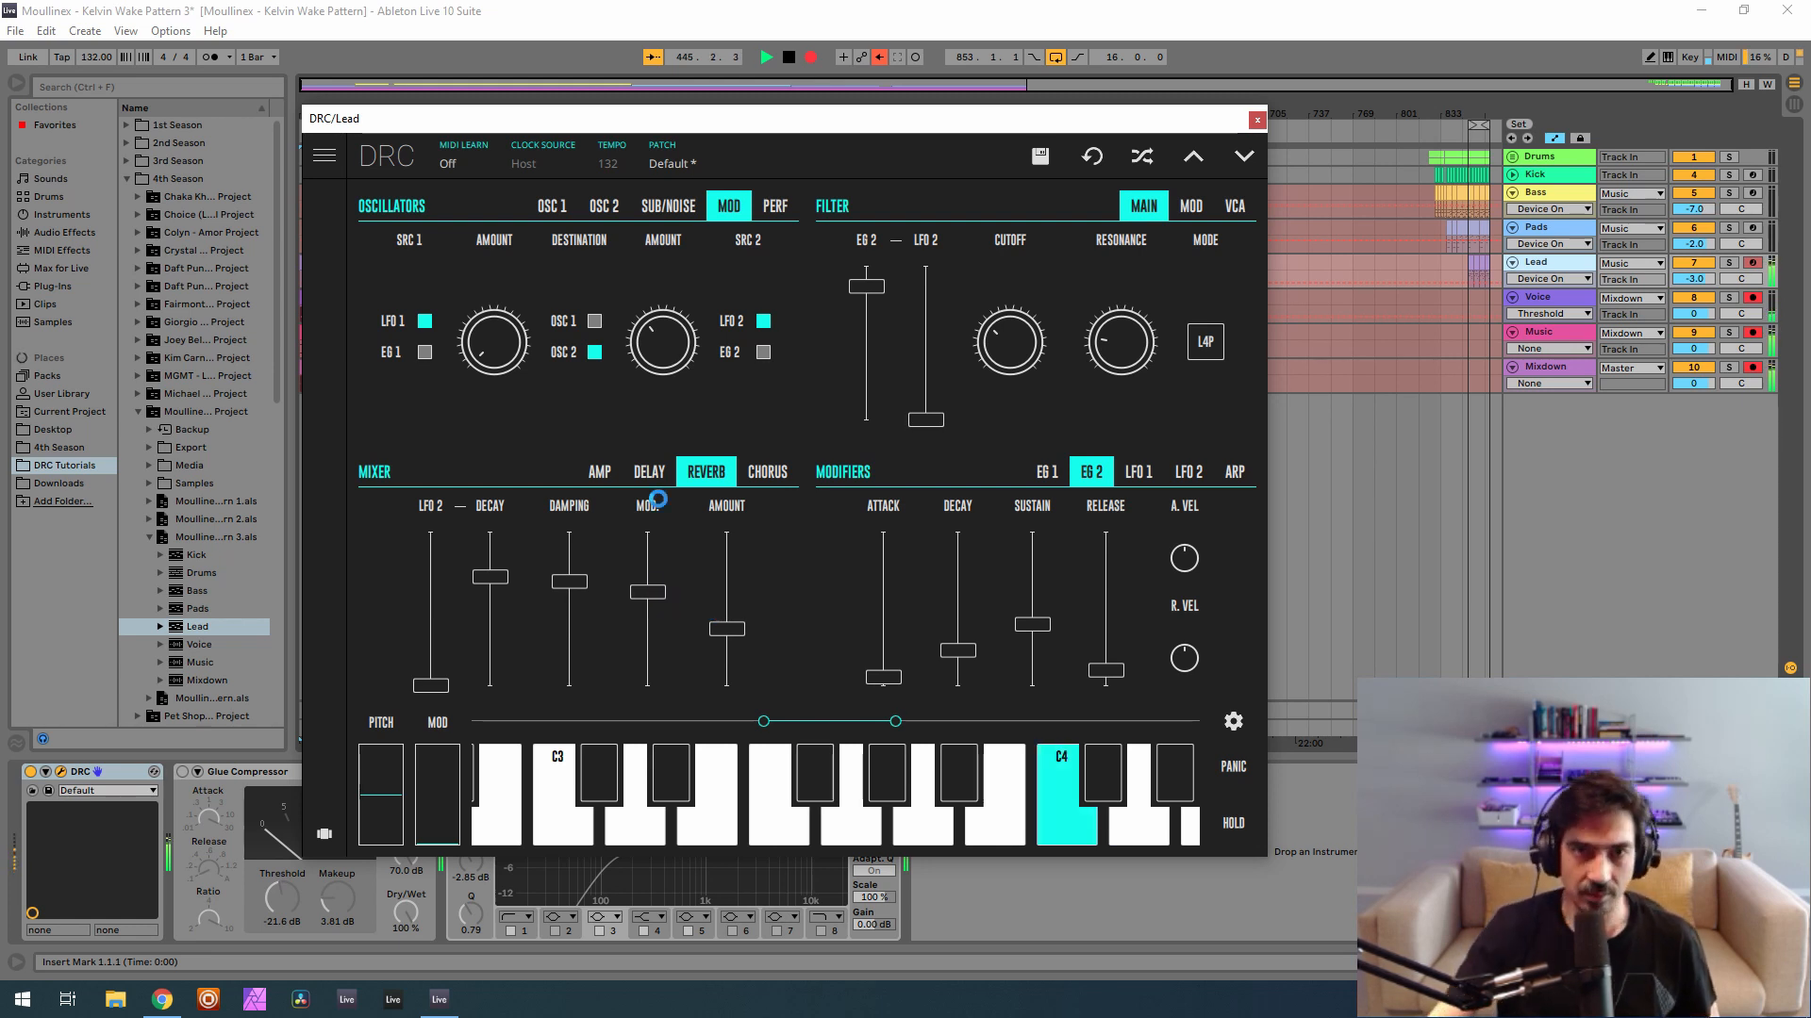
Close the Lead synth window and enable the track's Glue Compressor and EQ Eight.
{"action": "left_click", "coordinate": [1257, 120]}
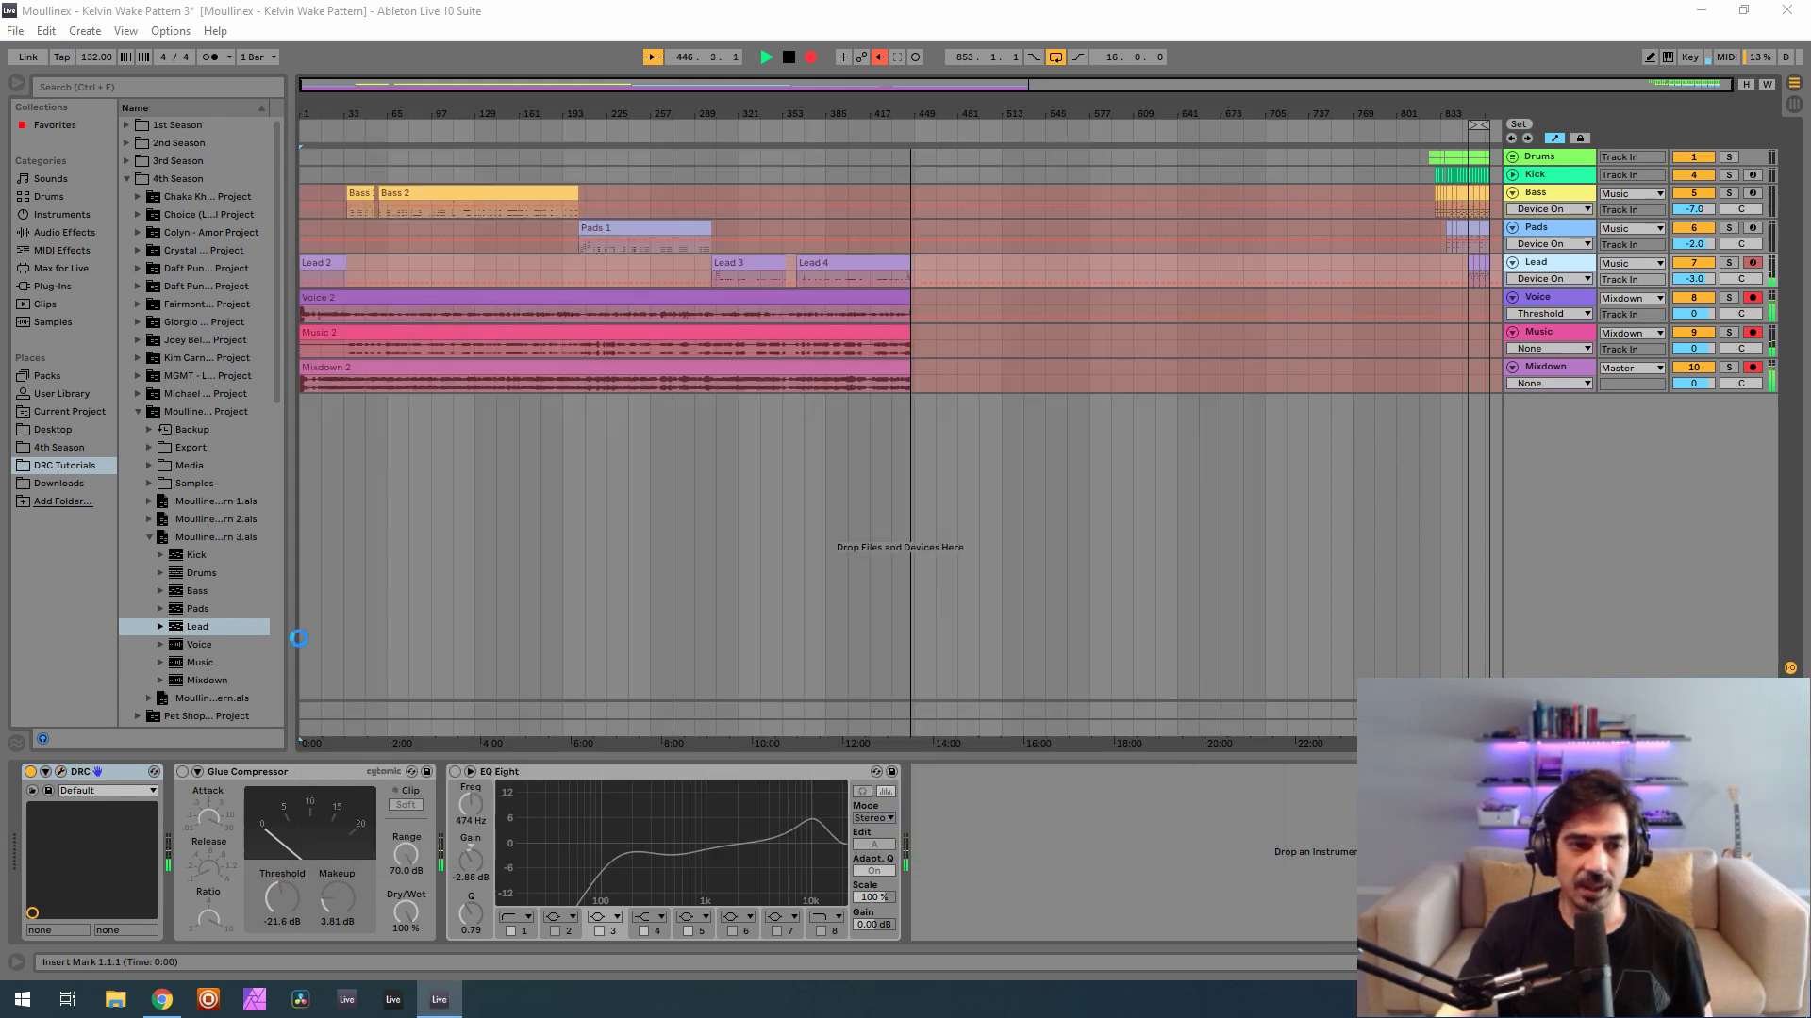
{"action": "left_click", "coordinate": [182, 772]}
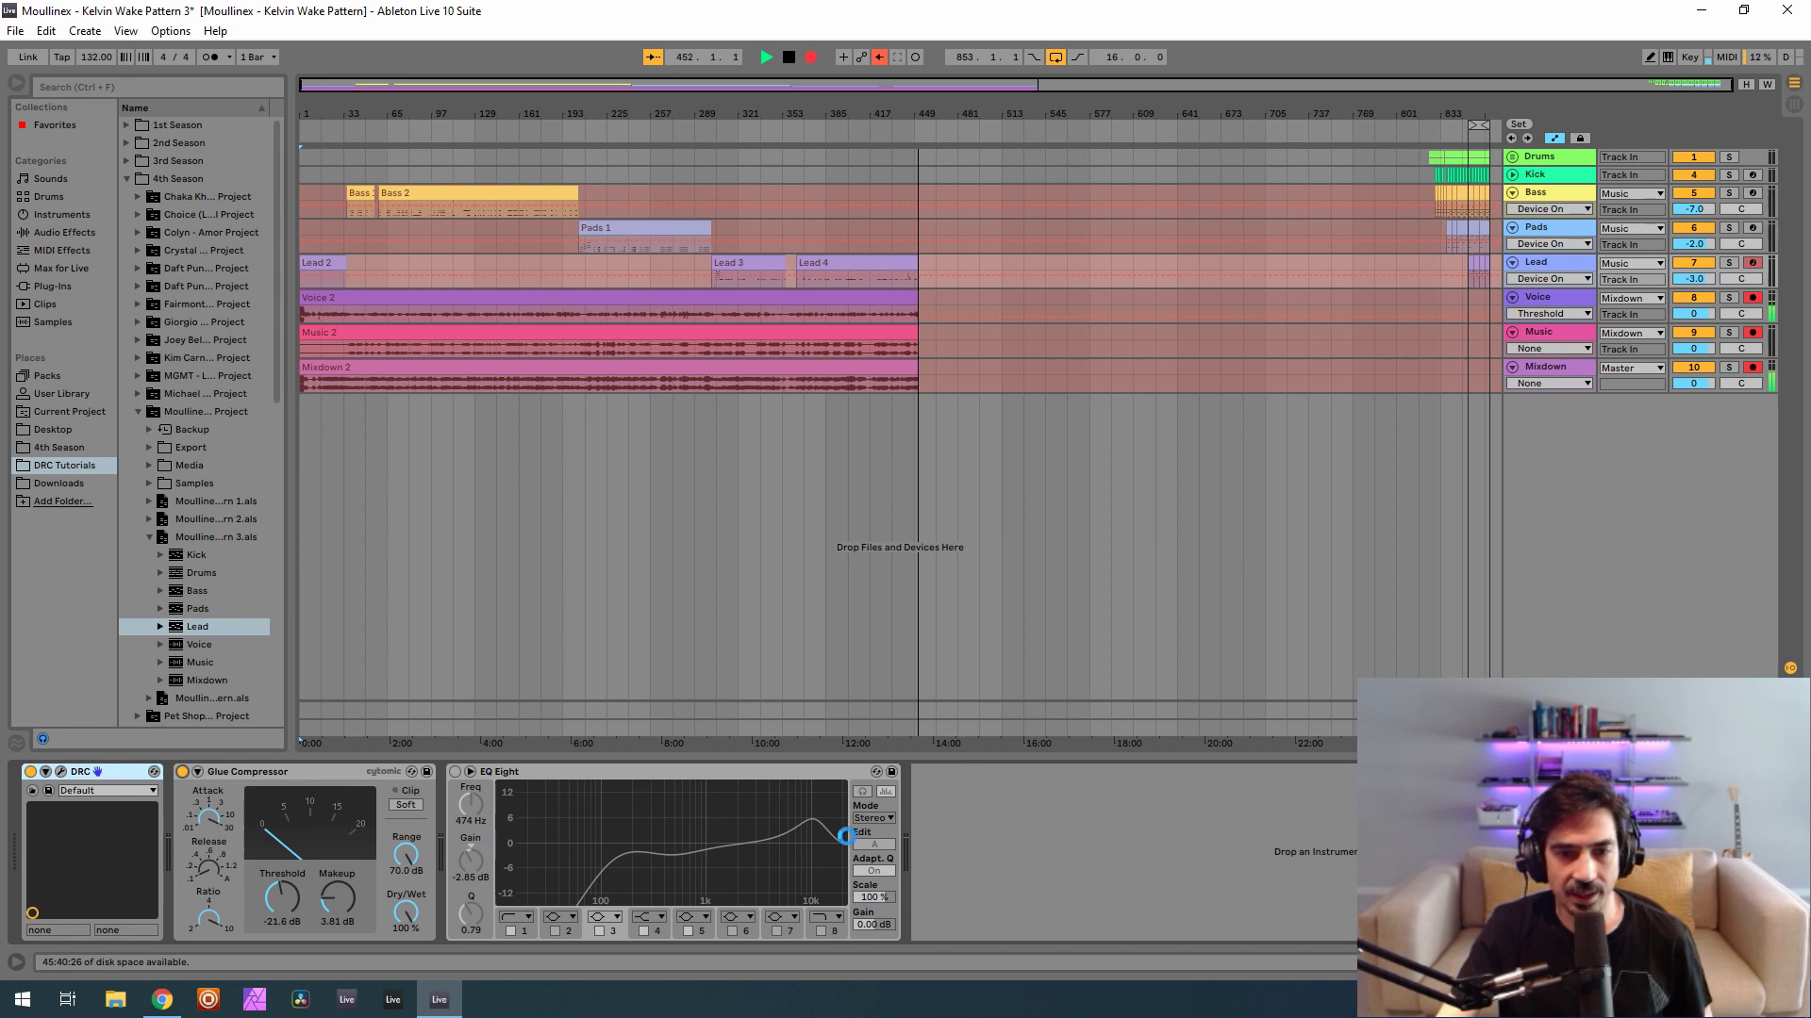
{"action": "left_click", "coordinate": [455, 772]}
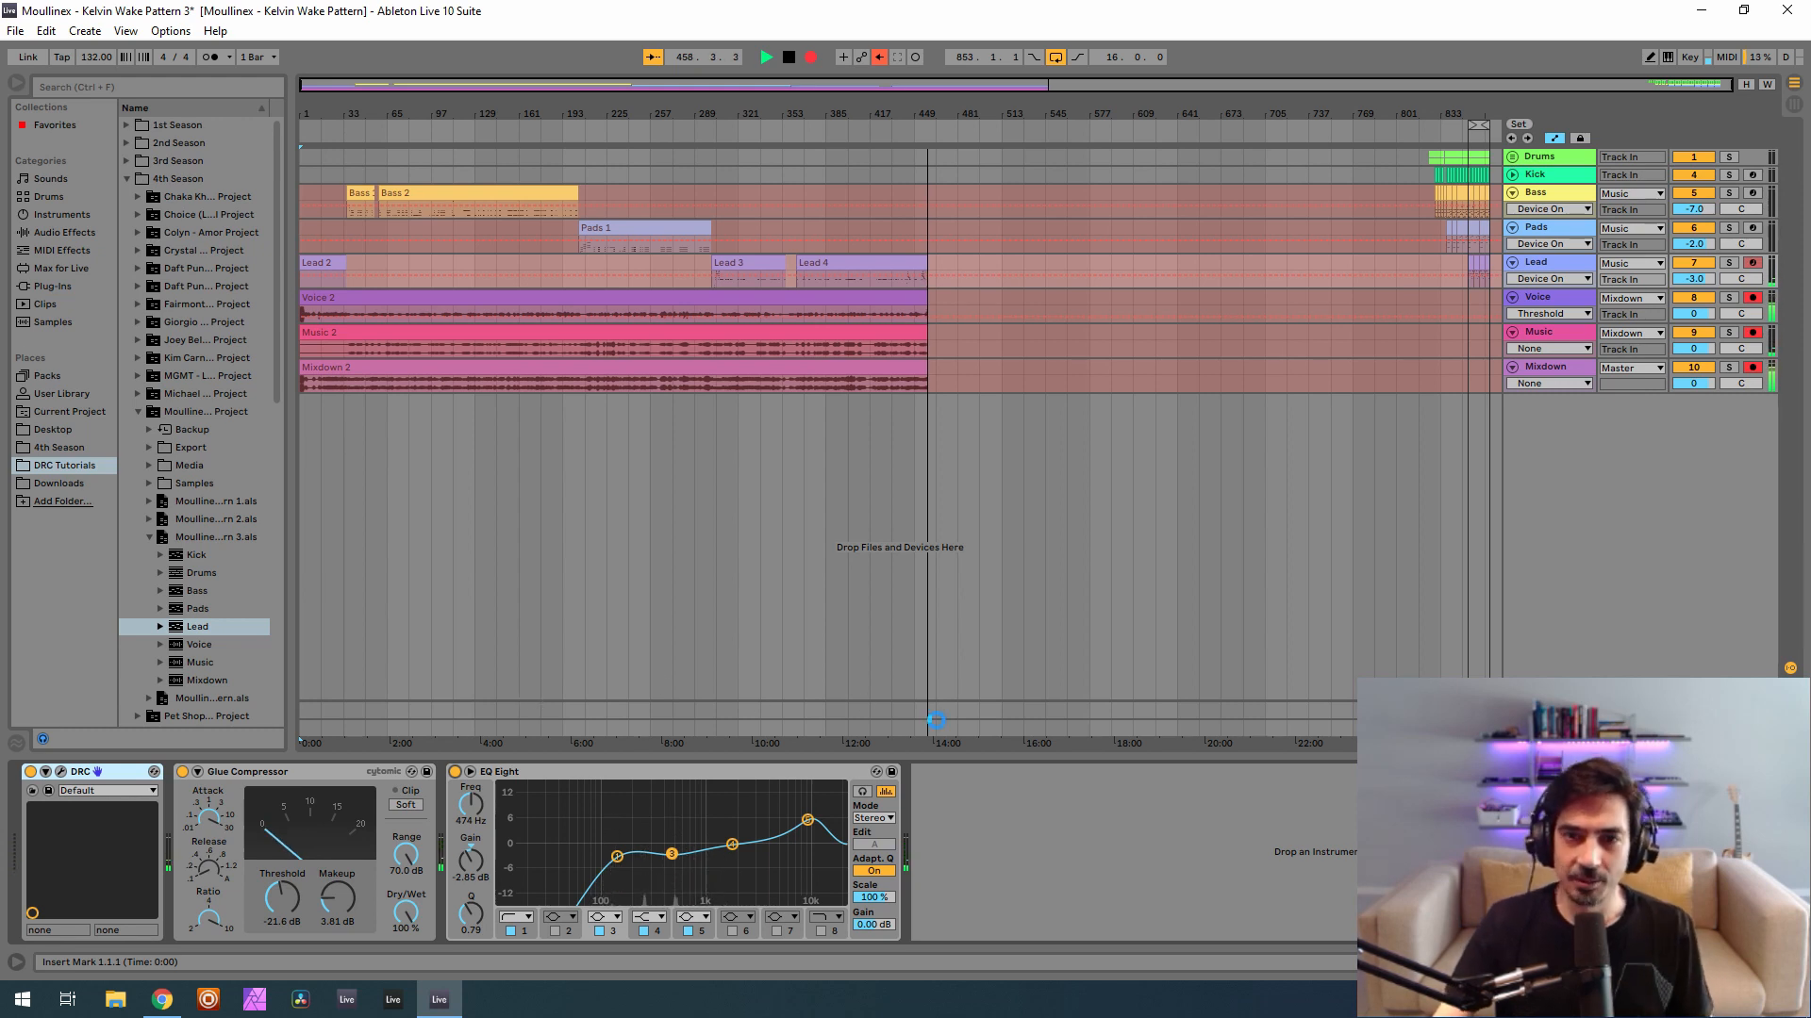
Re-enable the overridden automation and stop the arrangement recording.
{"action": "left_click", "coordinate": [1549, 157]}
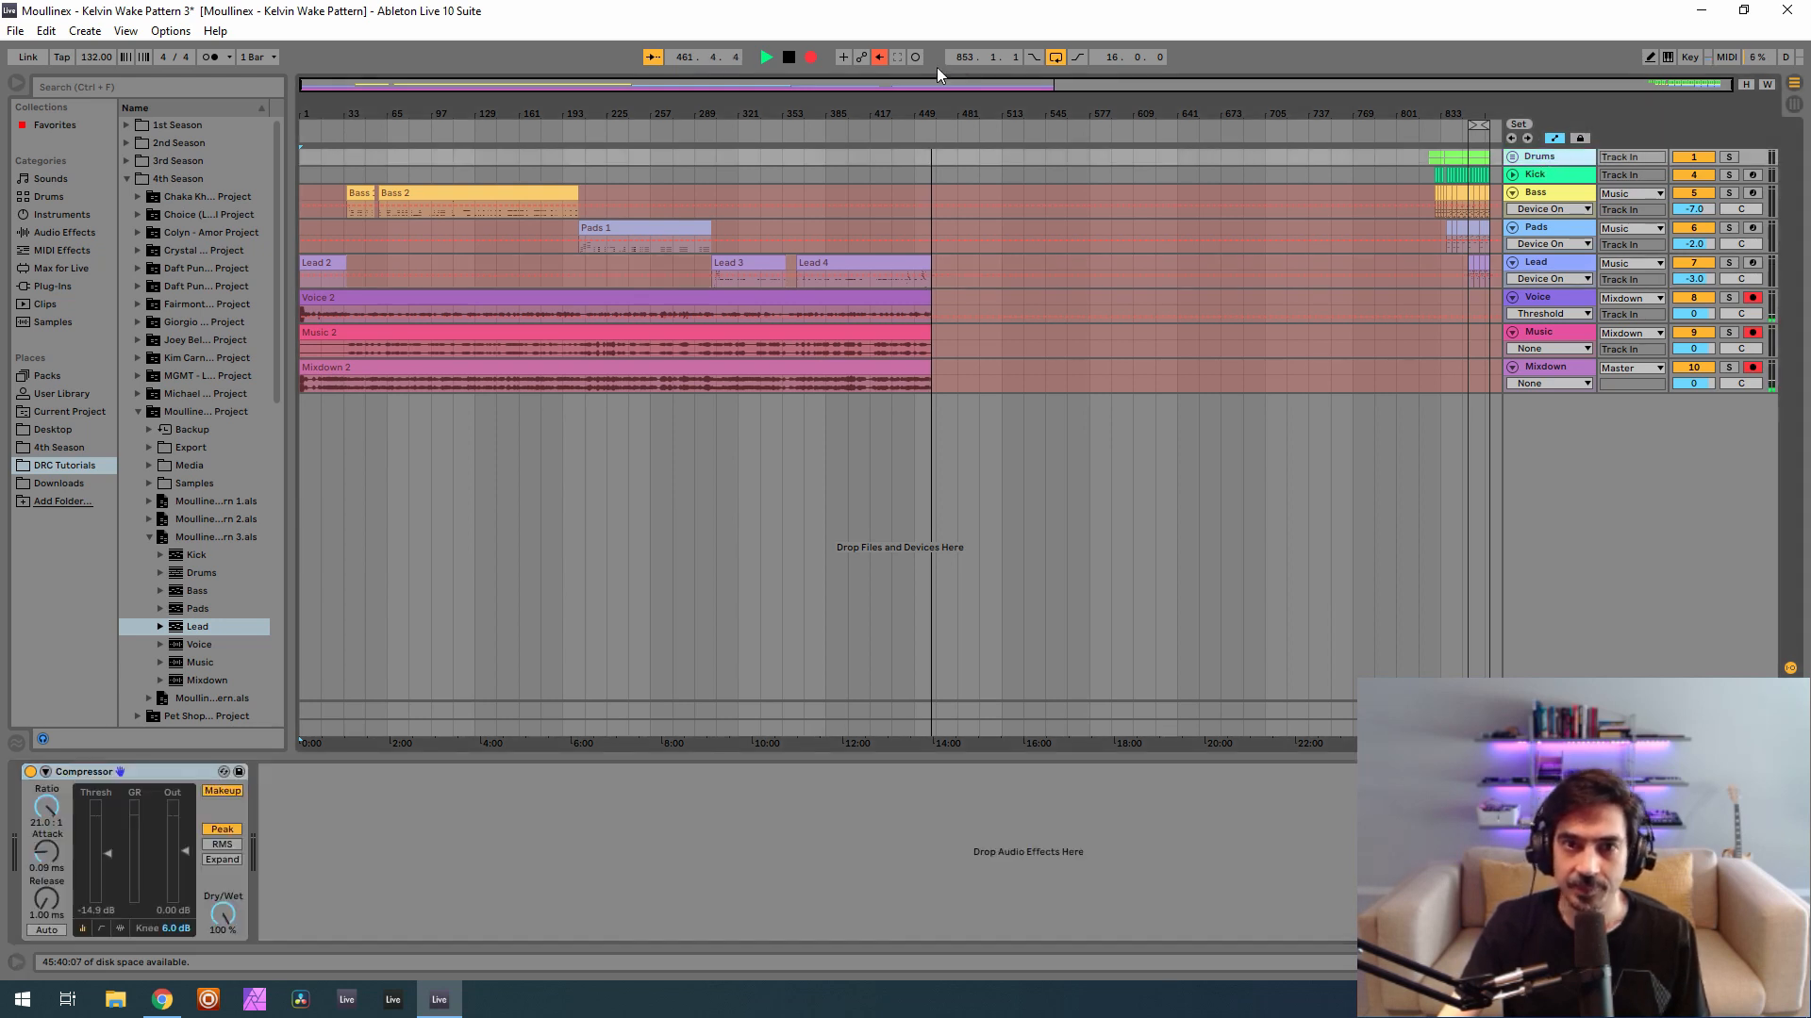
{"action": "left_click", "coordinate": [879, 57]}
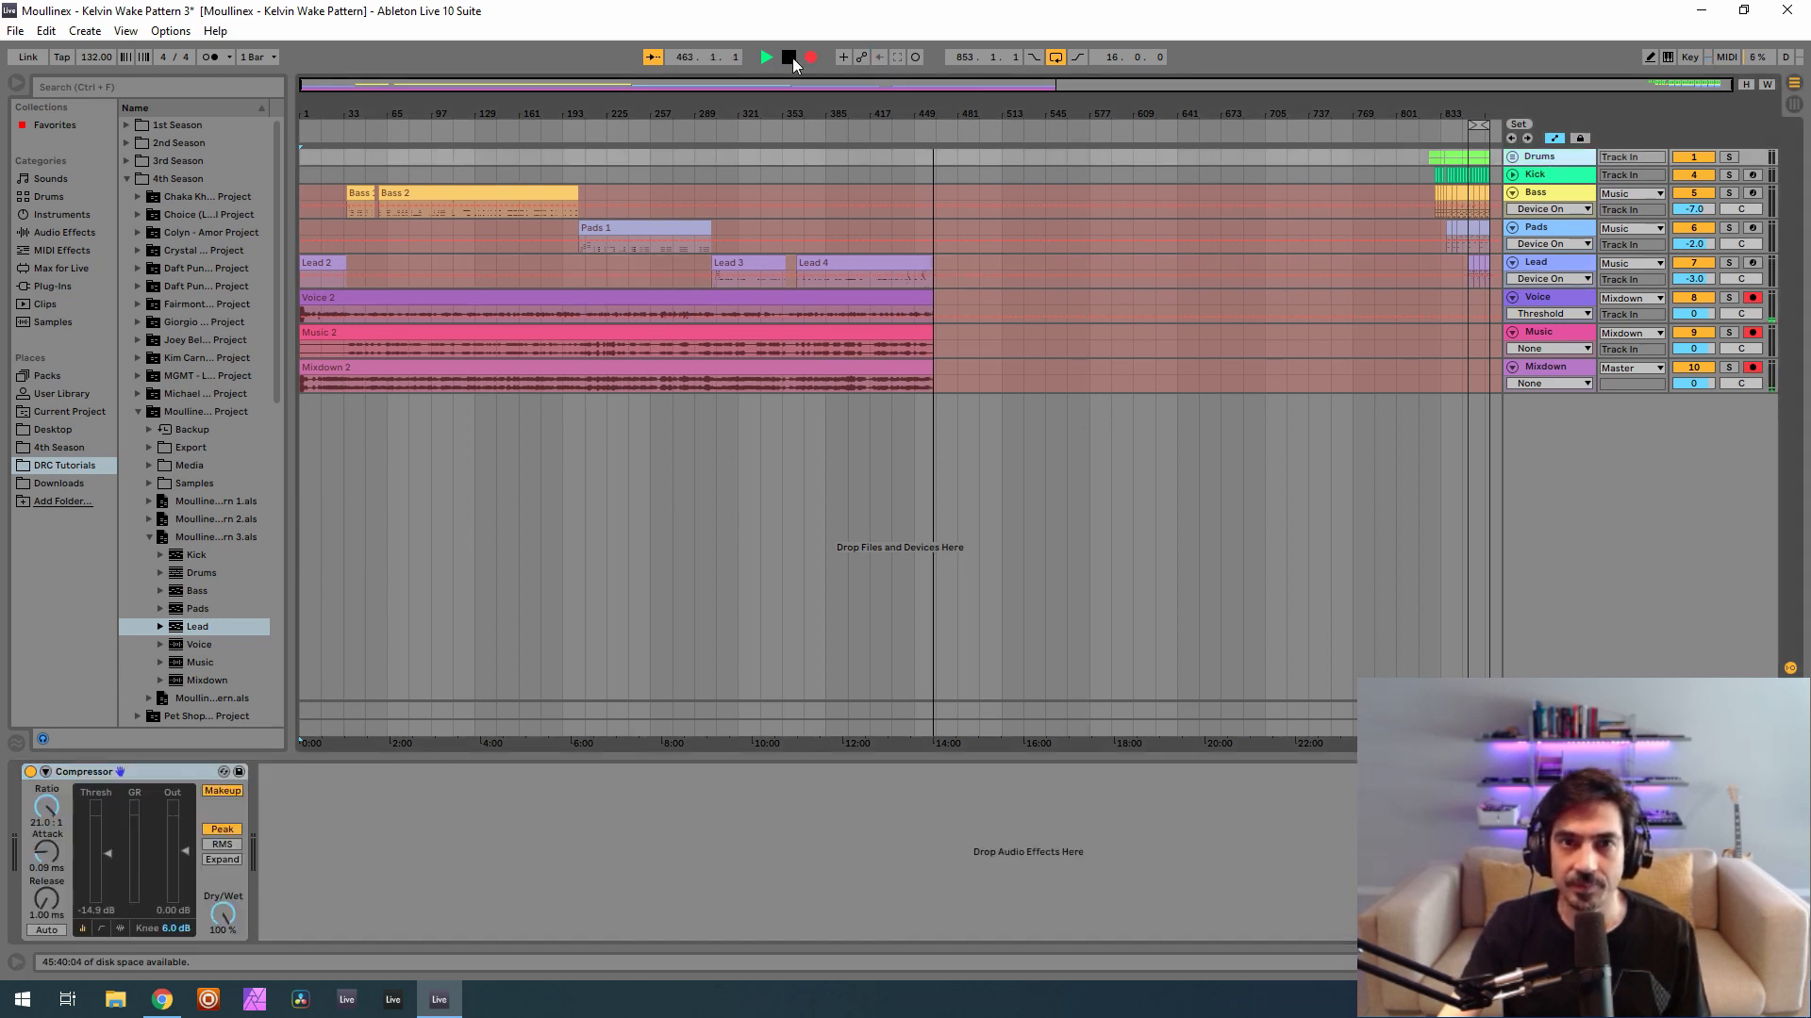
{"action": "left_click", "coordinate": [811, 57]}
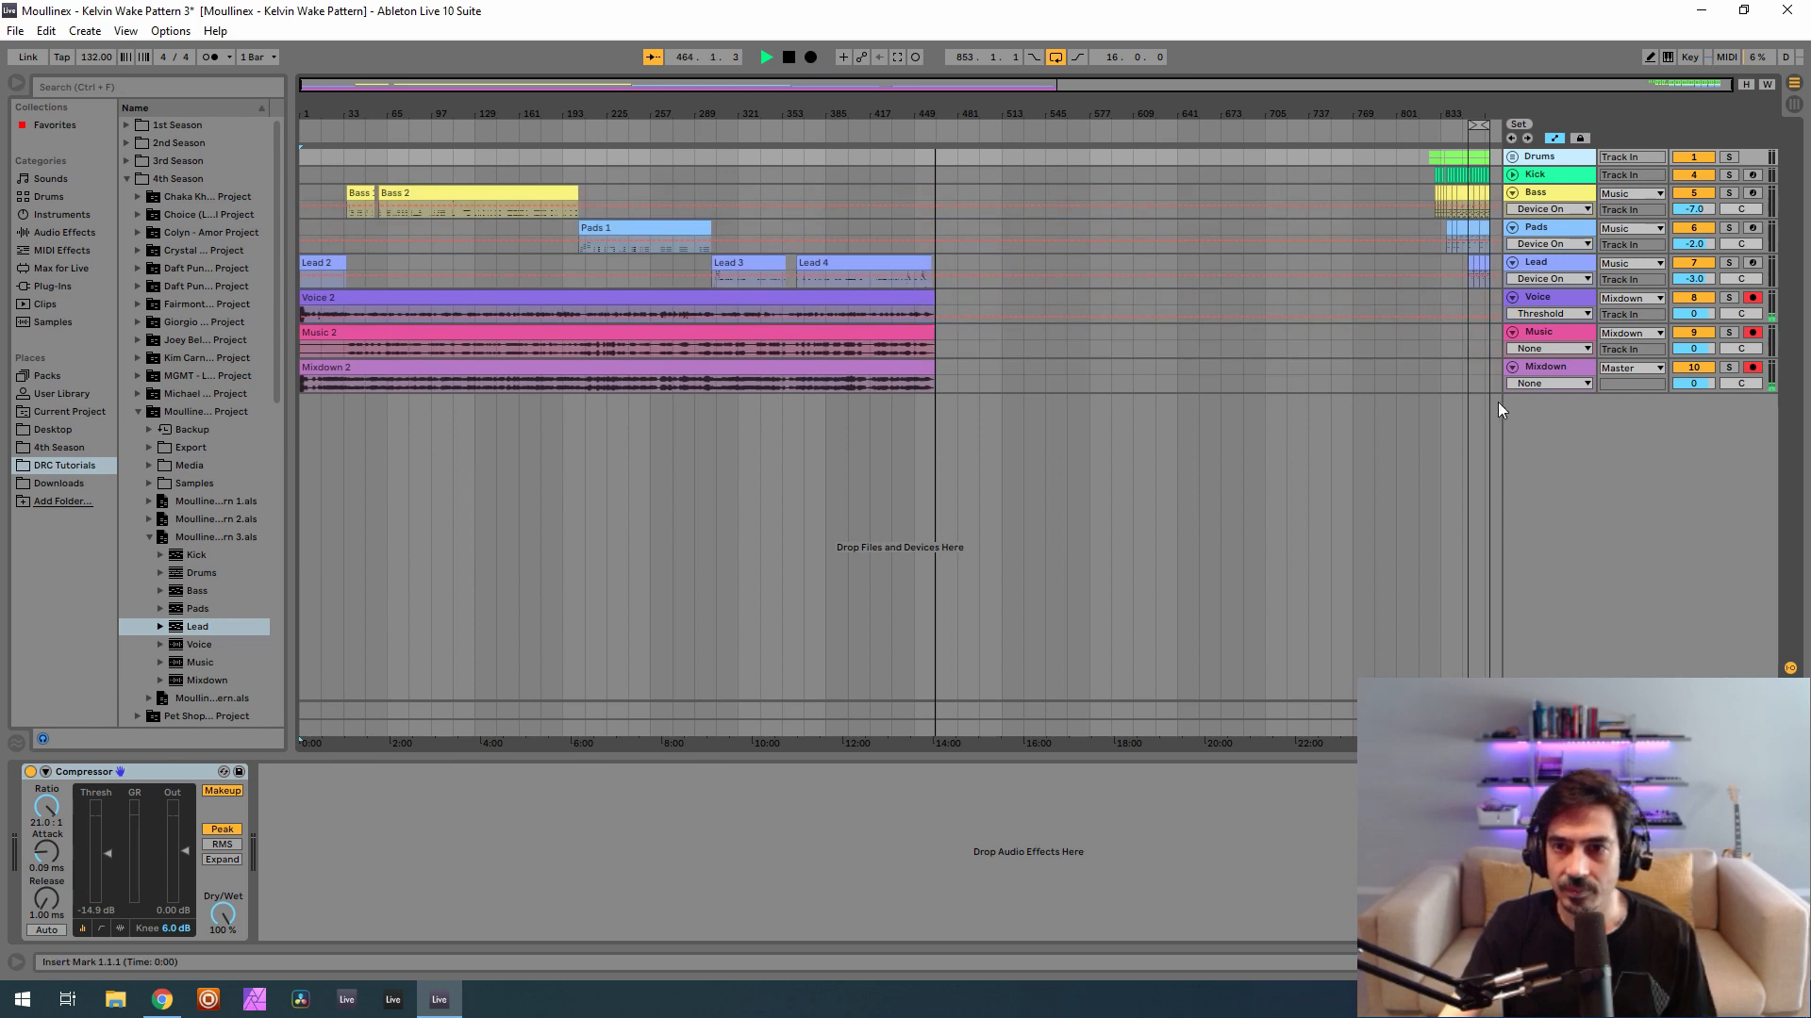
Move the arrangement section from bars 817 to 881 on all tracks to bar 465, right after the existing recordings.
{"action": "left_click_drag", "start_coordinate": [1486, 385], "coordinate": [1424, 156]}
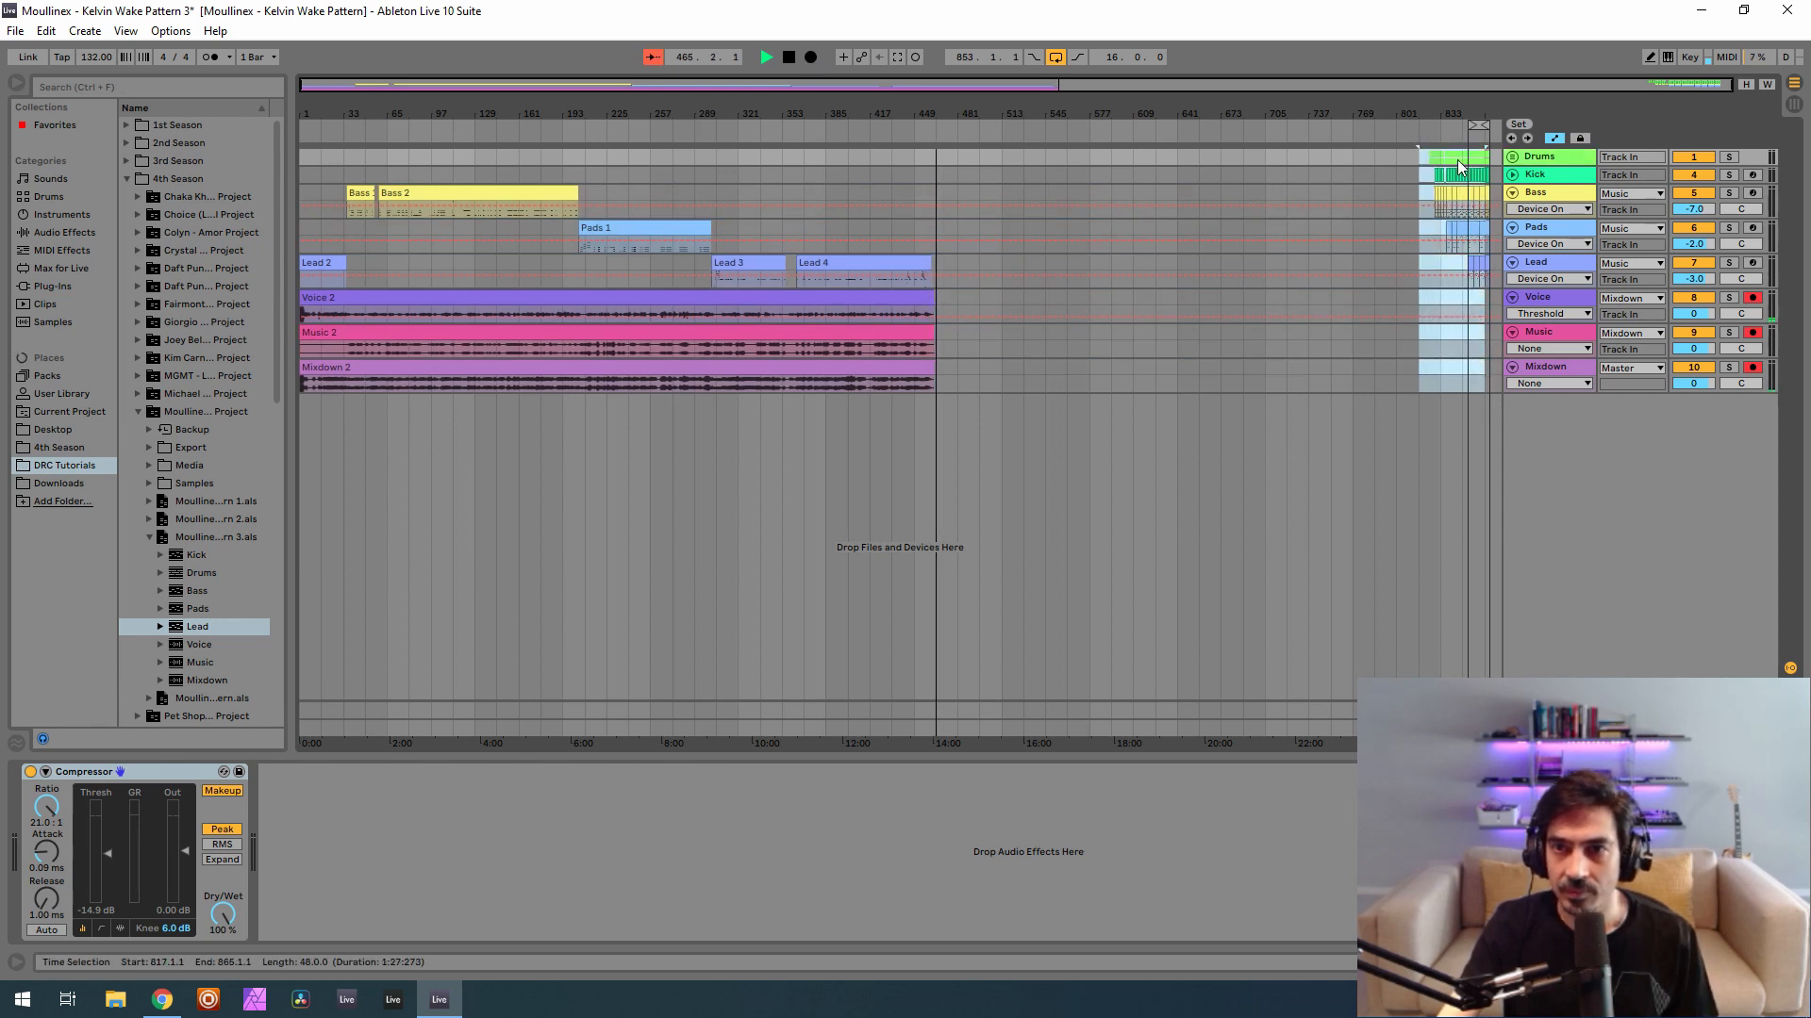
{"action": "left_click", "coordinate": [1496, 385]}
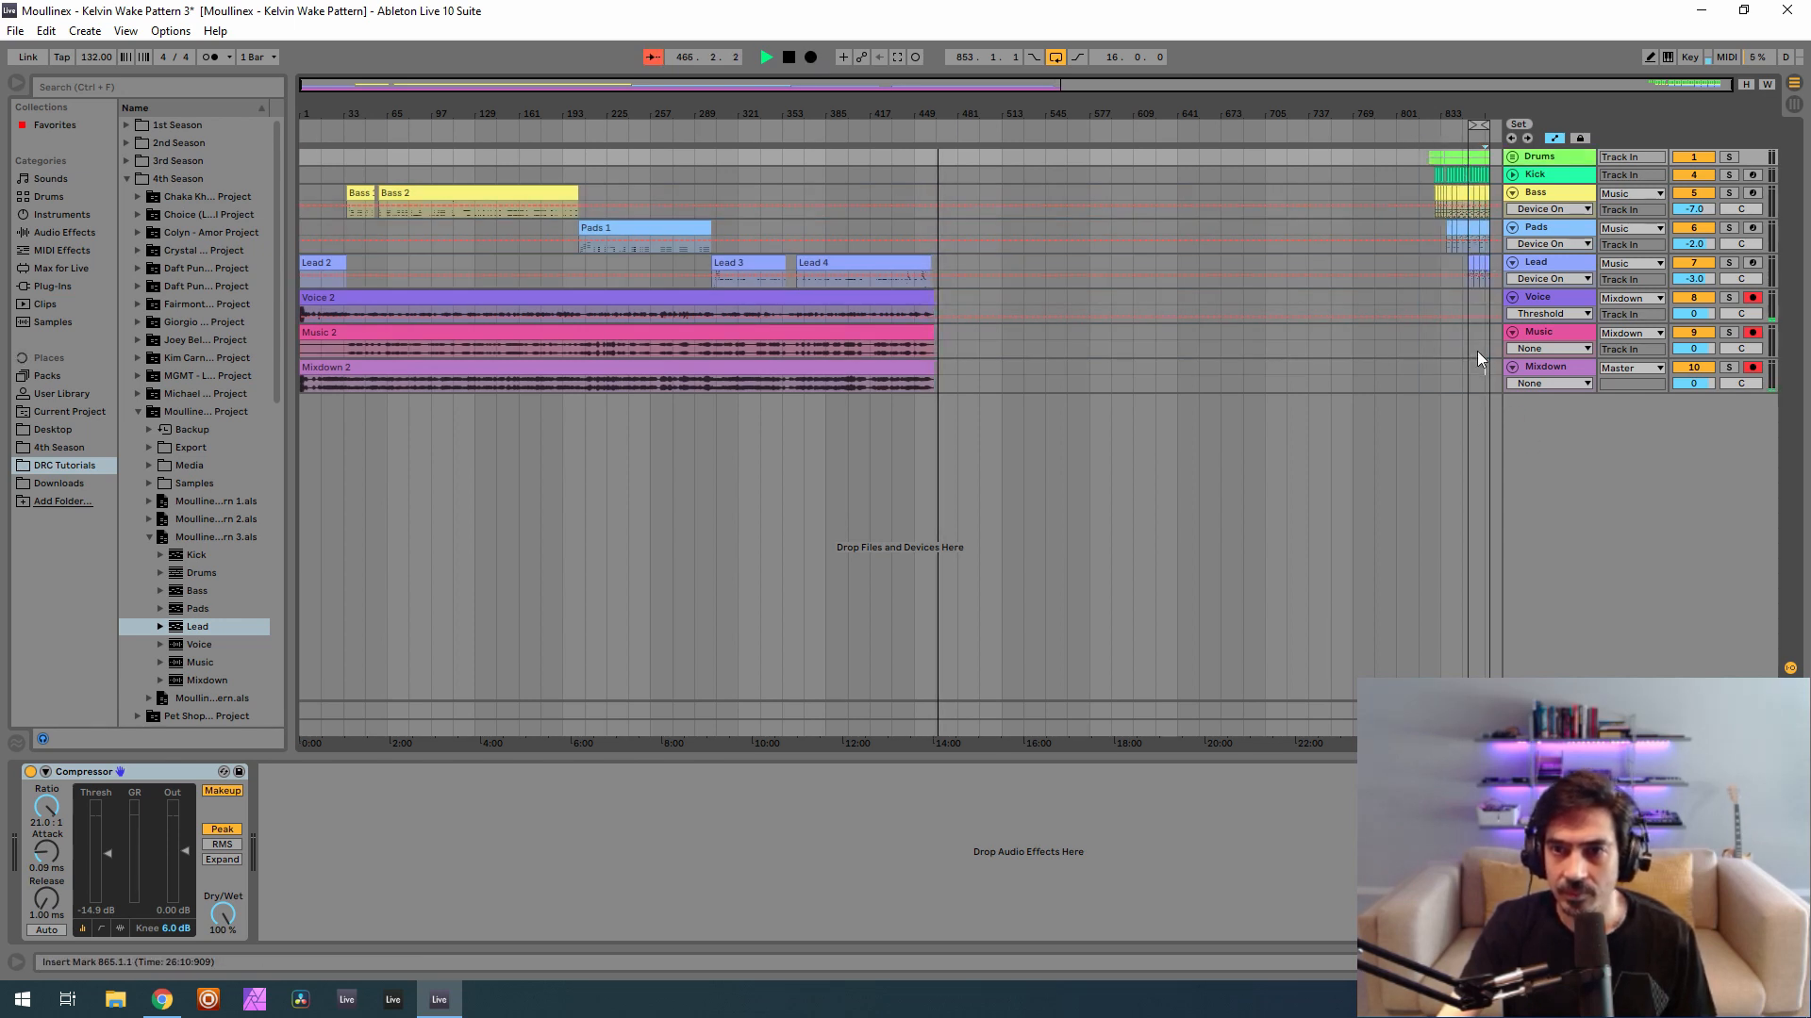
{"action": "left_click_drag", "start_coordinate": [1477, 351], "coordinate": [1462, 200]}
{"action": "left_click_drag", "start_coordinate": [1488, 407], "coordinate": [1423, 134]}
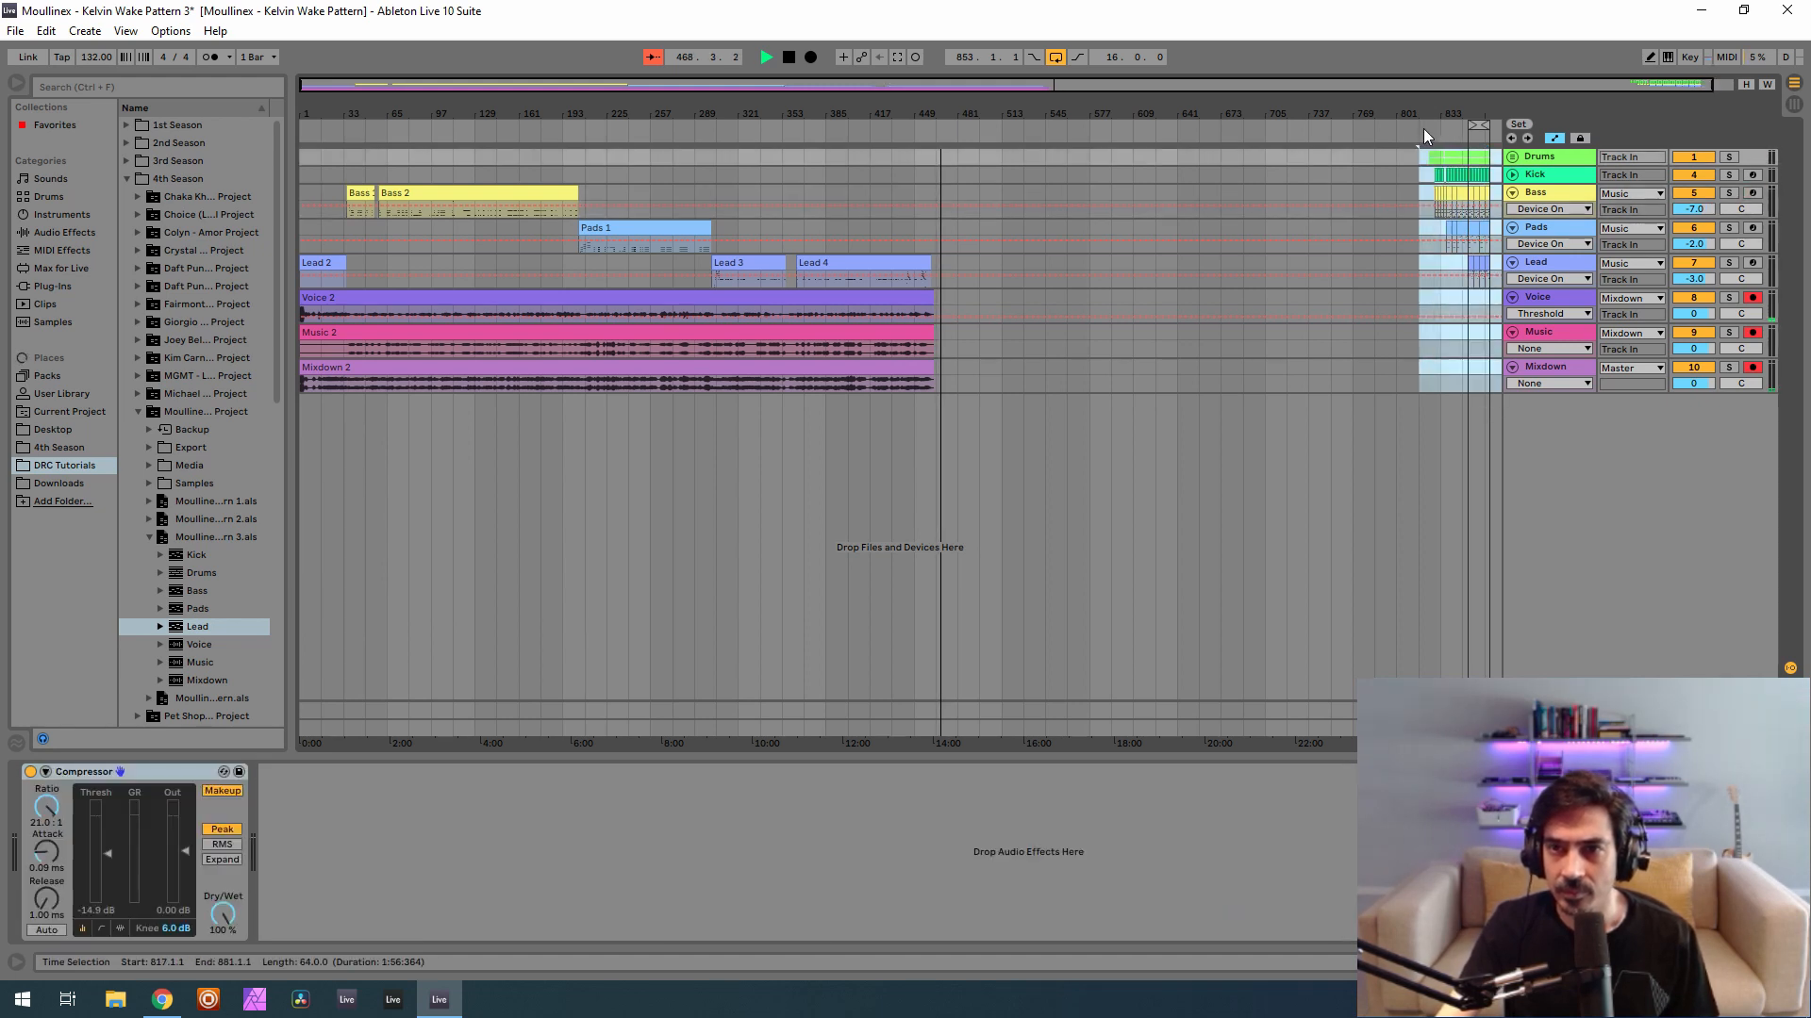
{"action": "left_click_drag", "start_coordinate": [1464, 211], "coordinate": [1001, 211]}
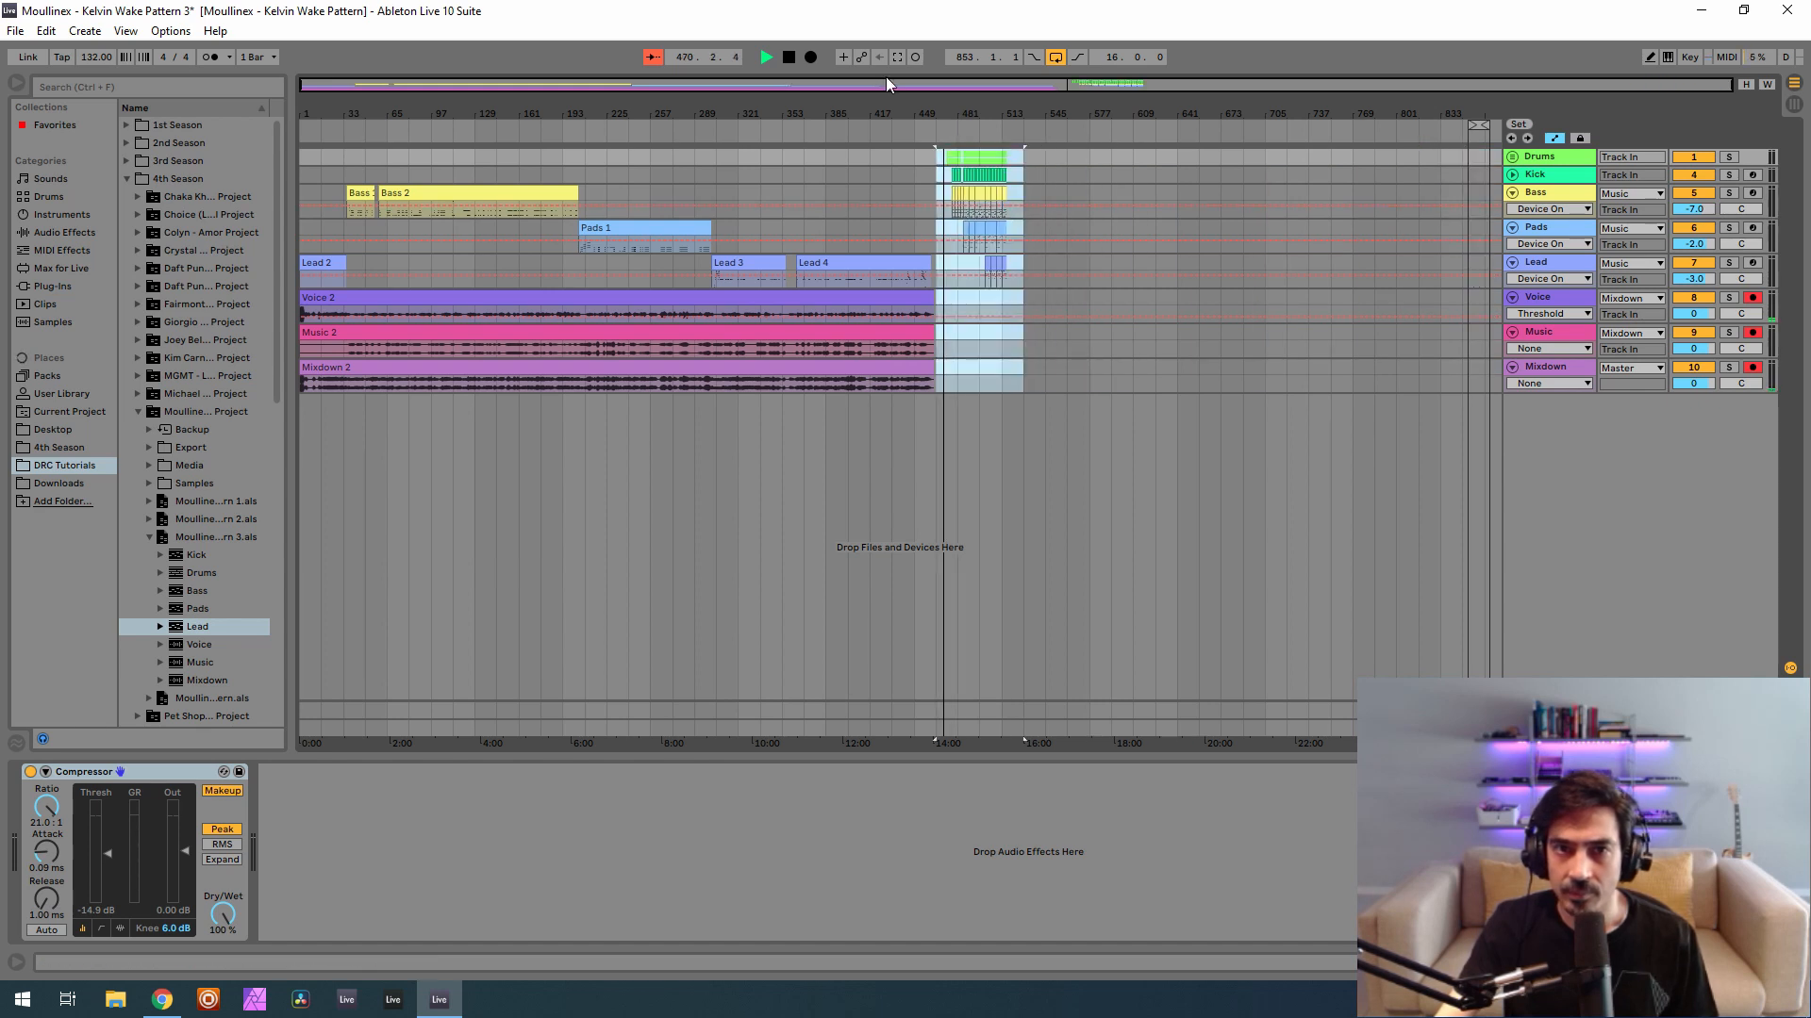
Restart recording and capture the moved section onto the Music and Mixdown tracks with the Voice track disarmed.
{"action": "left_click", "coordinate": [810, 58]}
{"action": "left_click_drag", "start_coordinate": [973, 115], "coordinate": [974, 189]}
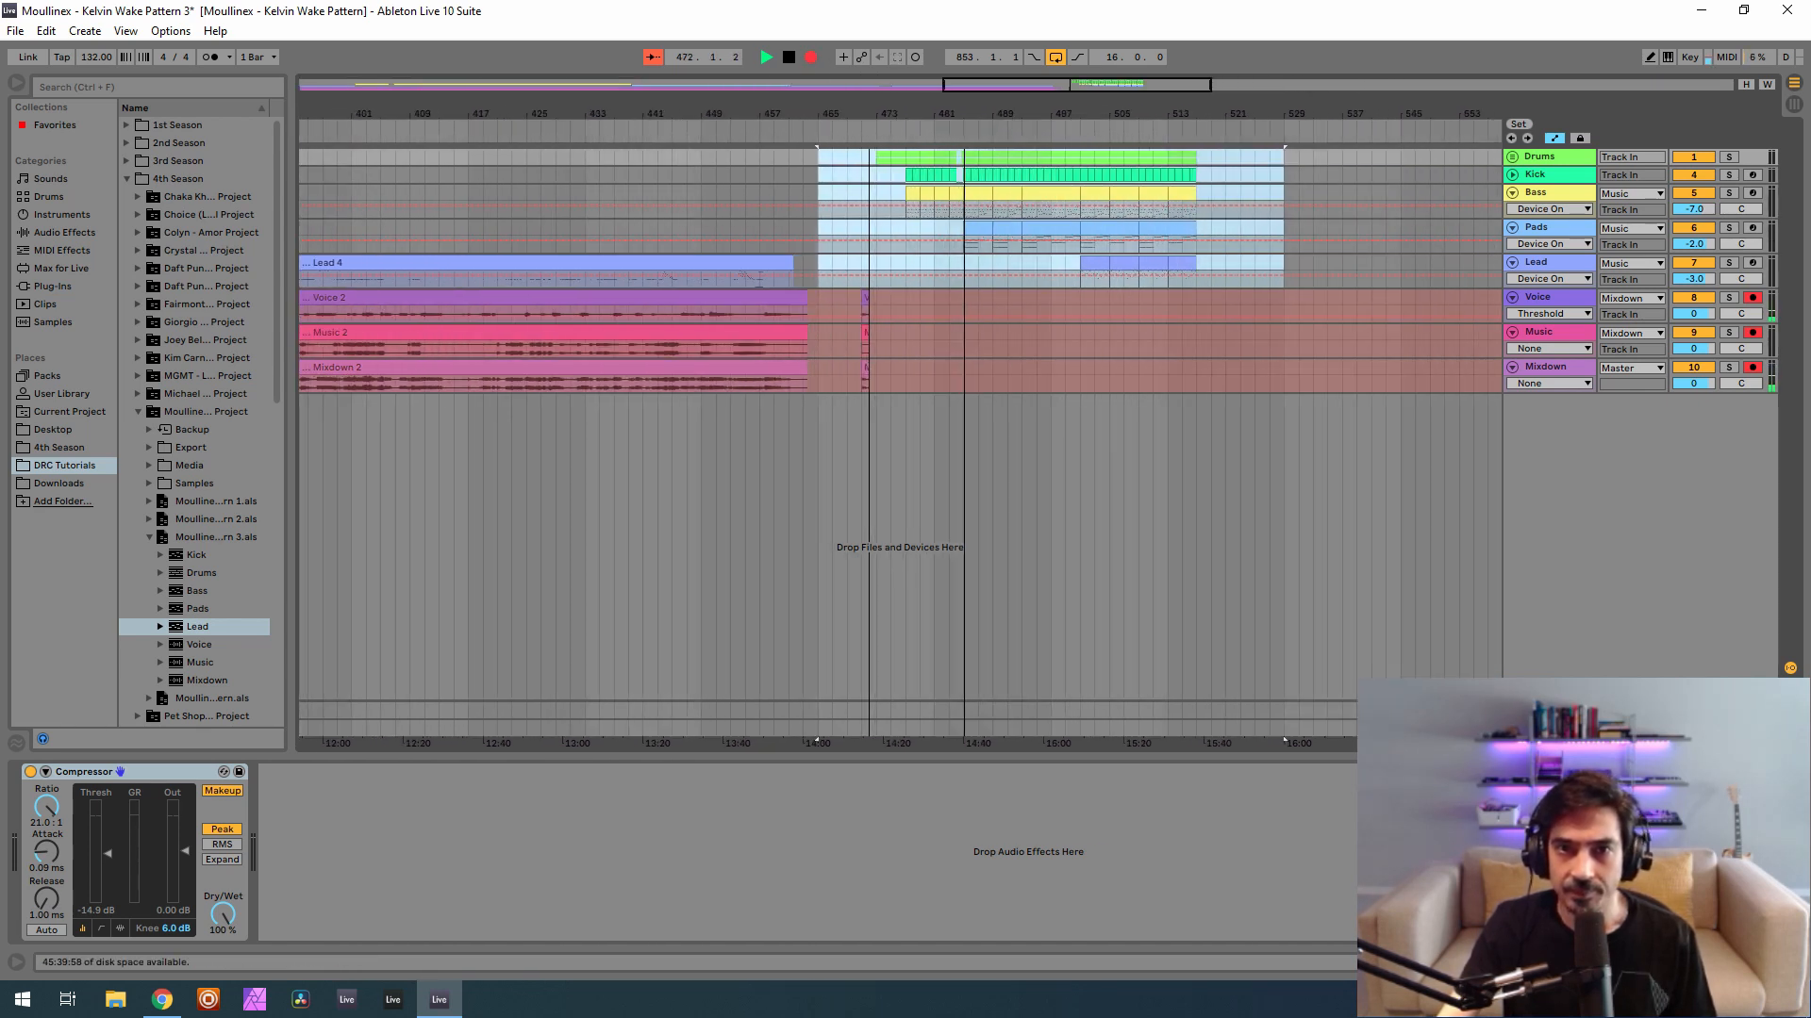
{"action": "left_click", "coordinate": [1752, 297]}
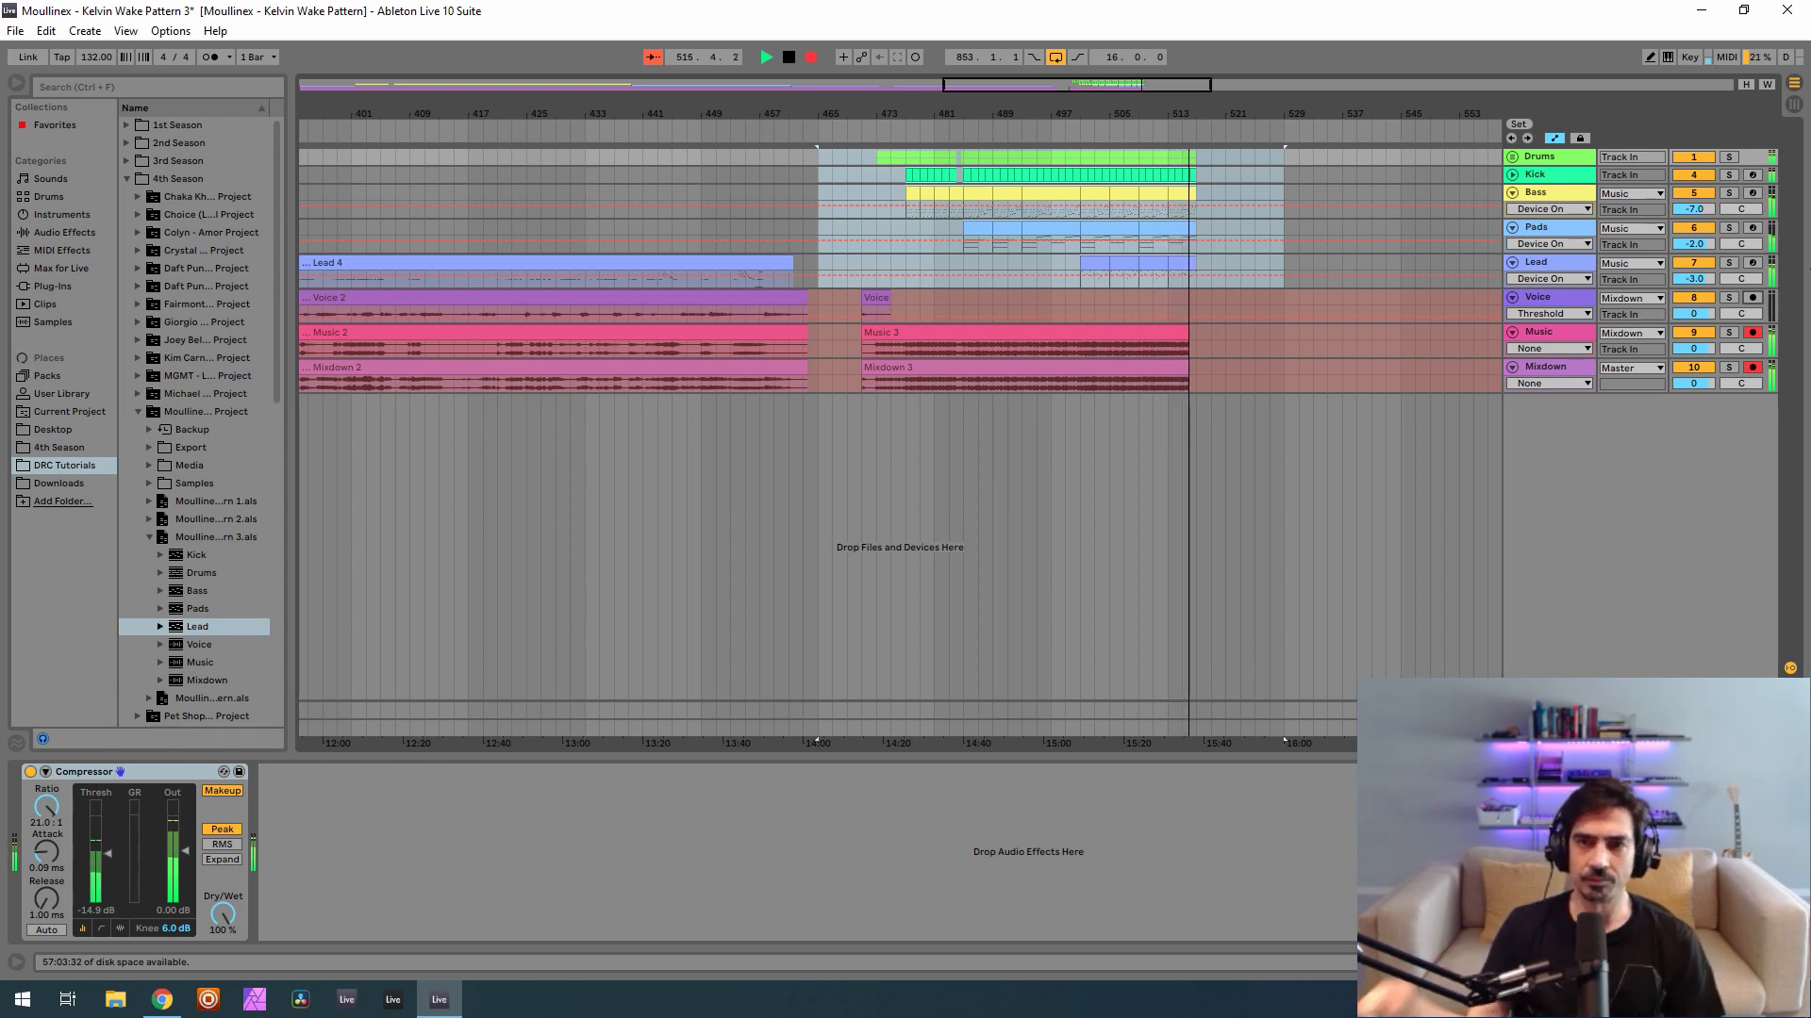
{"action": "left_click", "coordinate": [1752, 298]}
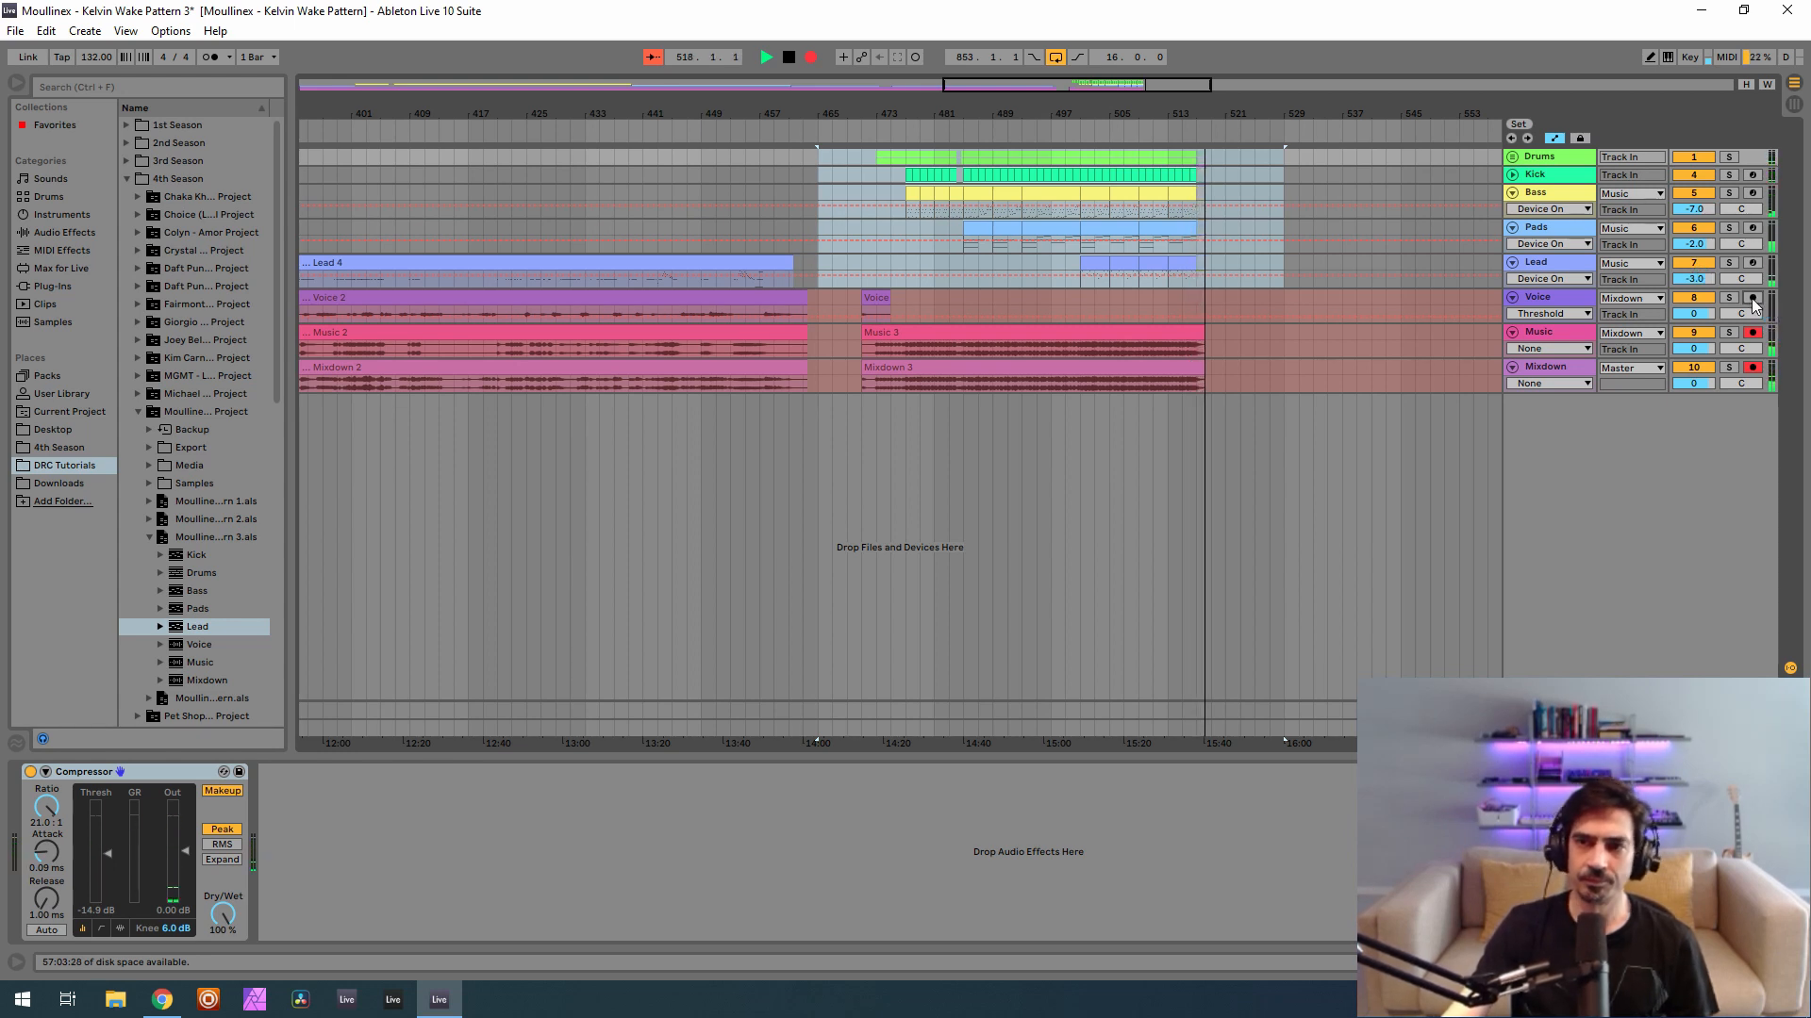